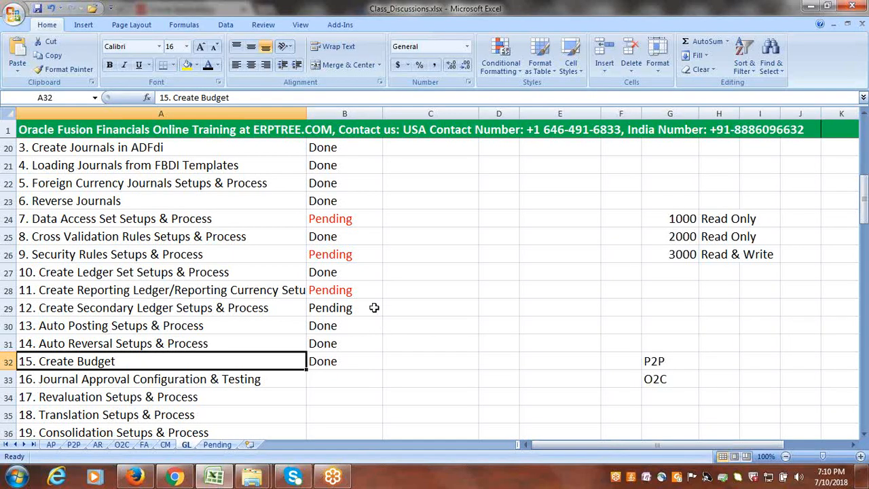
# - Examine the GL topics marked as pending: data access set, security rules, and reporting ledger or reporting currency setups
pyautogui.click(159, 221)
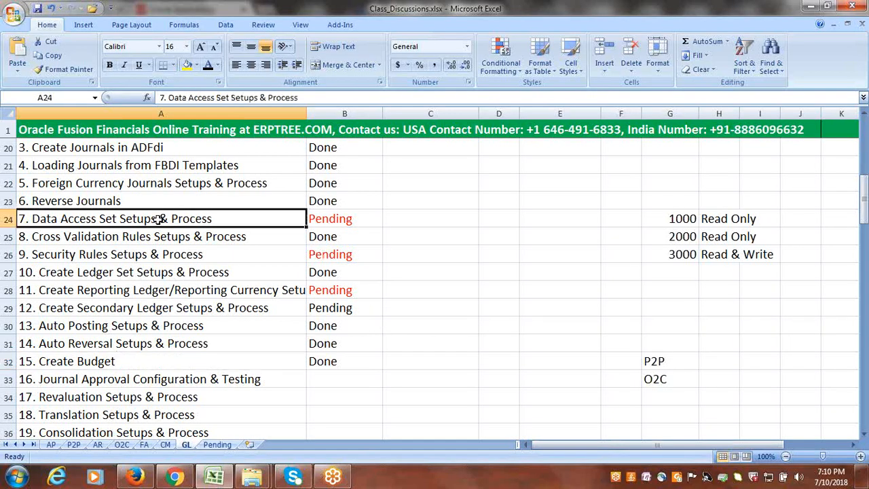
pyautogui.click(86, 252)
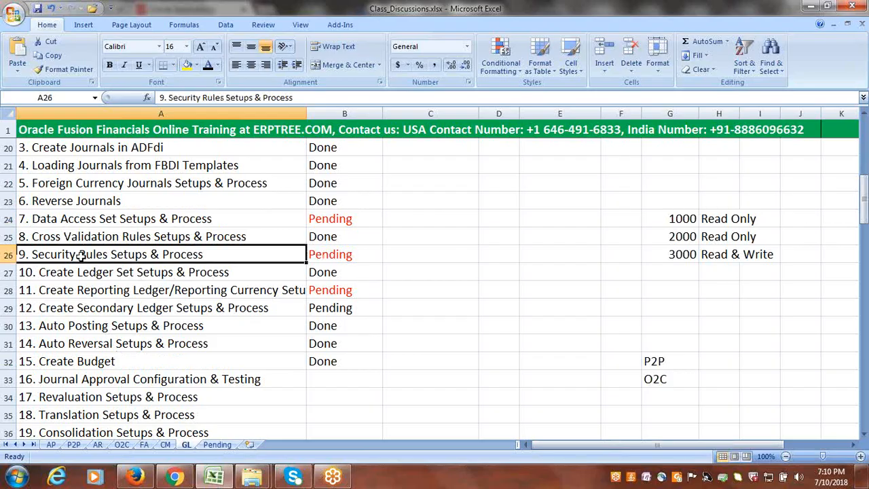
pyautogui.click(156, 293)
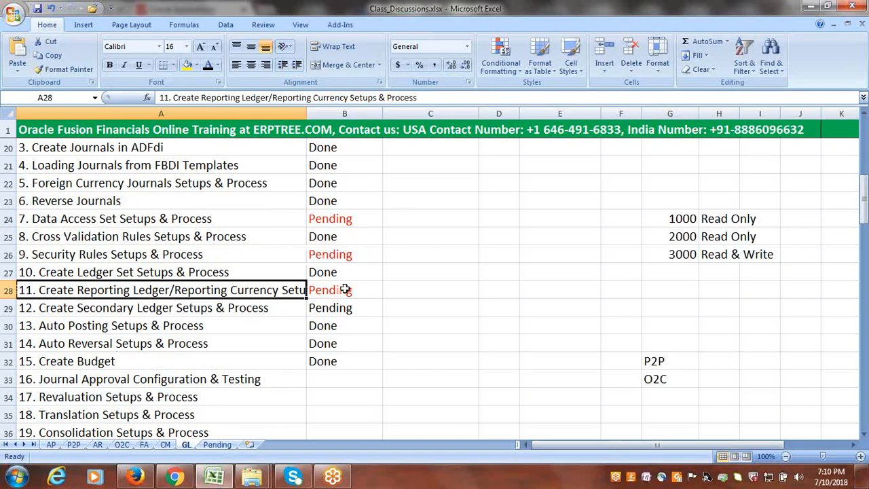
pyautogui.click(352, 217)
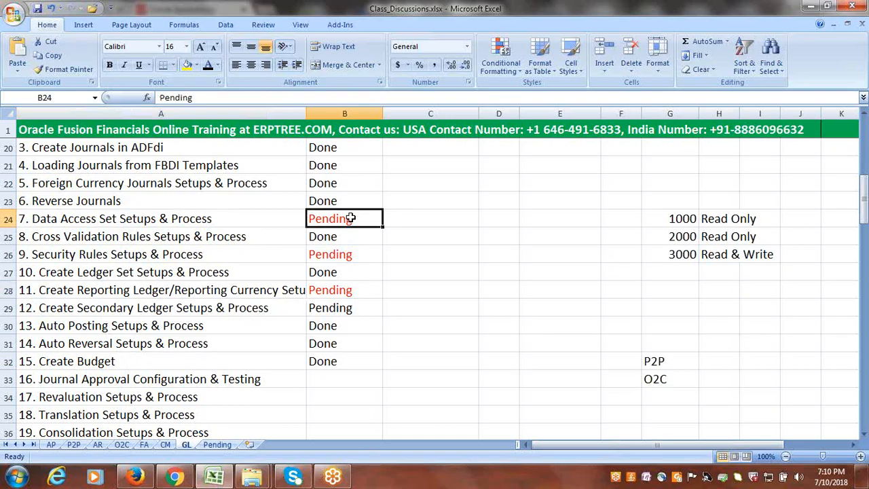
pyautogui.click(355, 251)
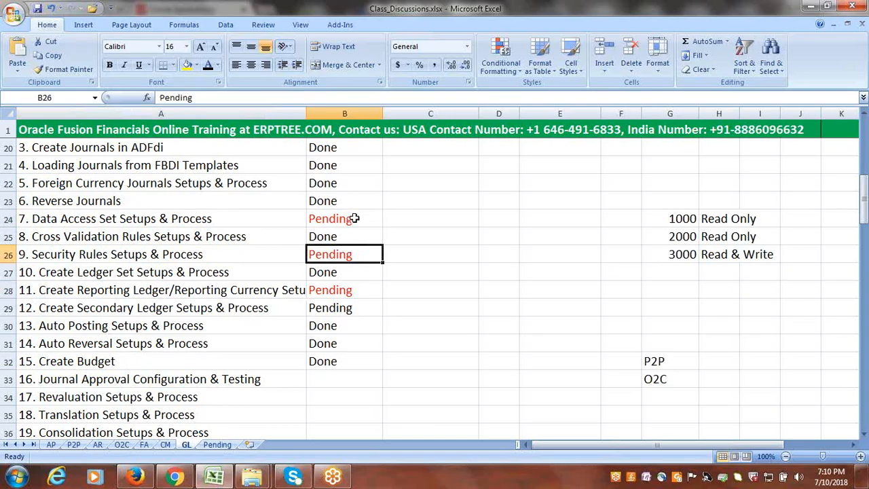
pyautogui.click(353, 217)
pyautogui.click(134, 219)
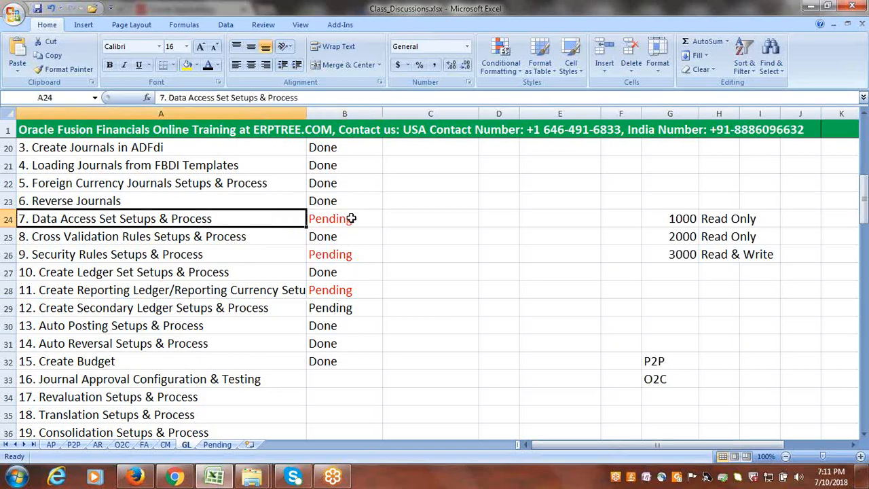
pyautogui.click(180, 256)
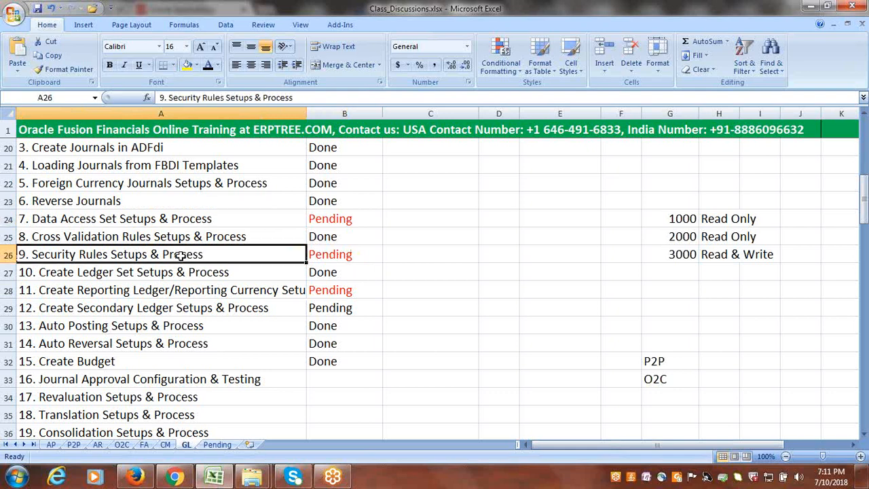
pyautogui.click(207, 291)
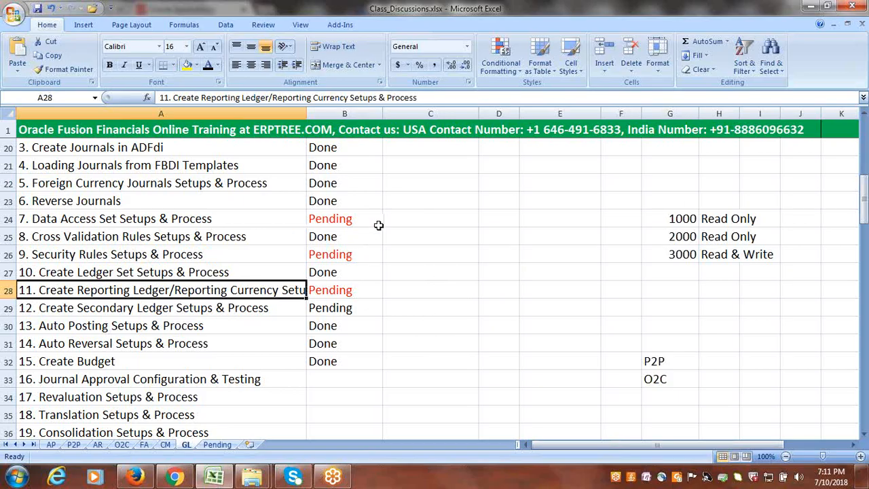
pyautogui.click(218, 220)
pyautogui.click(228, 252)
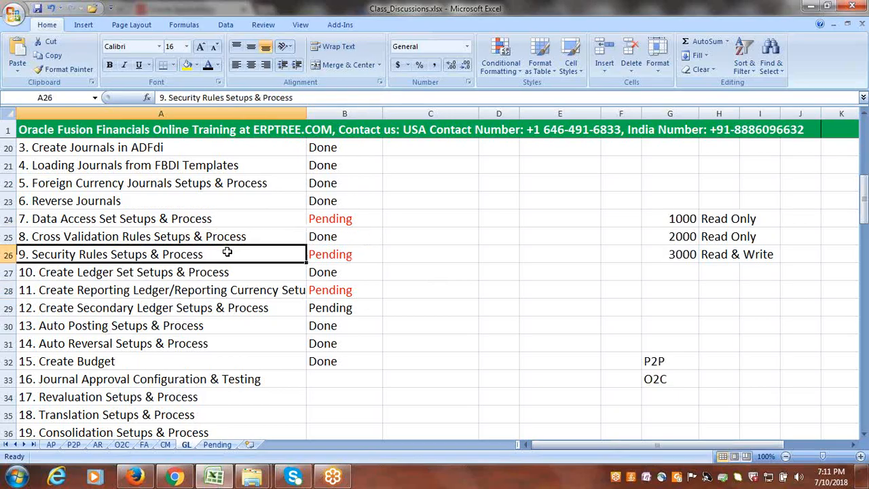
pyautogui.click(232, 291)
pyautogui.click(209, 222)
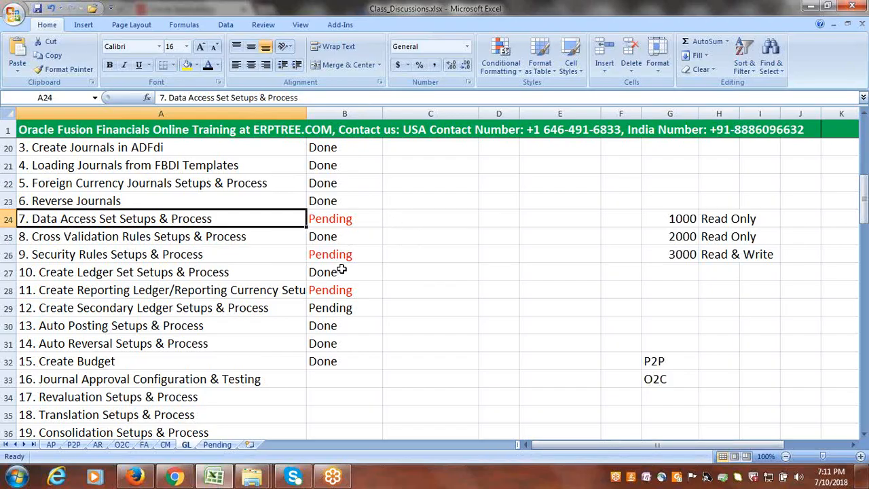
# - Examine the Data Access Set section's task list and the access levels planned for values 1000, 2000 and 3000
pyautogui.scroll(-6, 342, 270)
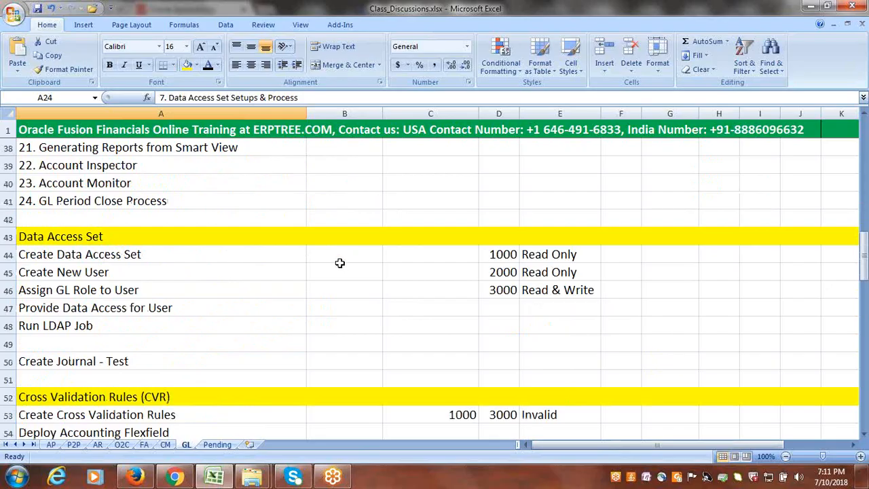
pyautogui.scroll(-1, 340, 263)
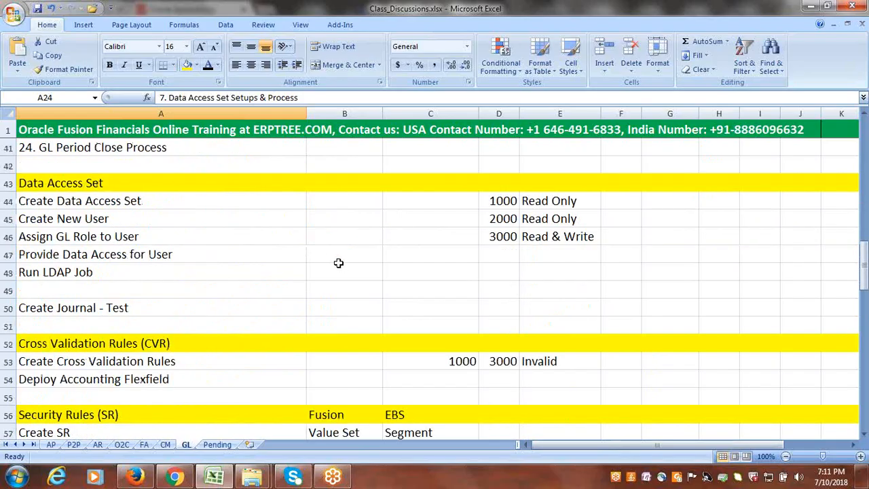
pyautogui.click(89, 201)
pyautogui.moveTo(89, 201); pyautogui.dragTo(119, 308)
pyautogui.click(89, 201)
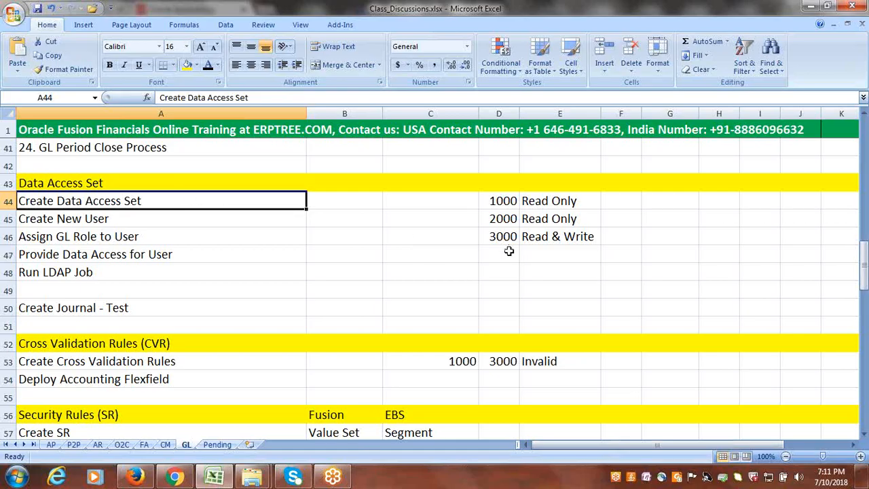
pyautogui.moveTo(501, 201); pyautogui.dragTo(574, 219)
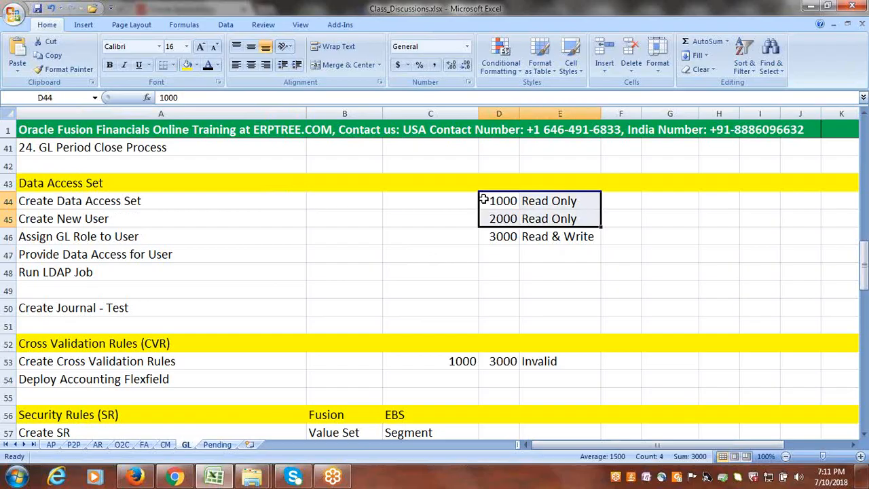
pyautogui.click(504, 239)
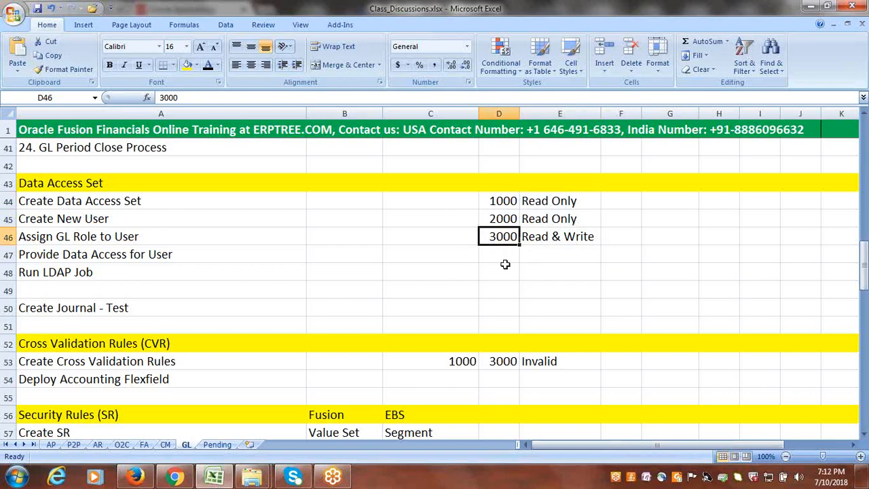
# - Review each Data Access Set task from creating the set to the test journal, comparing them with the planned access levels
pyautogui.click(69, 201)
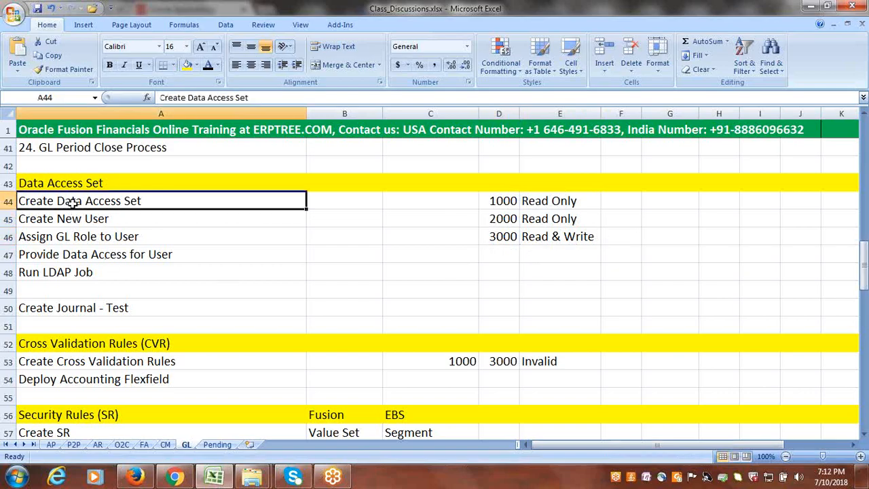
pyautogui.click(98, 218)
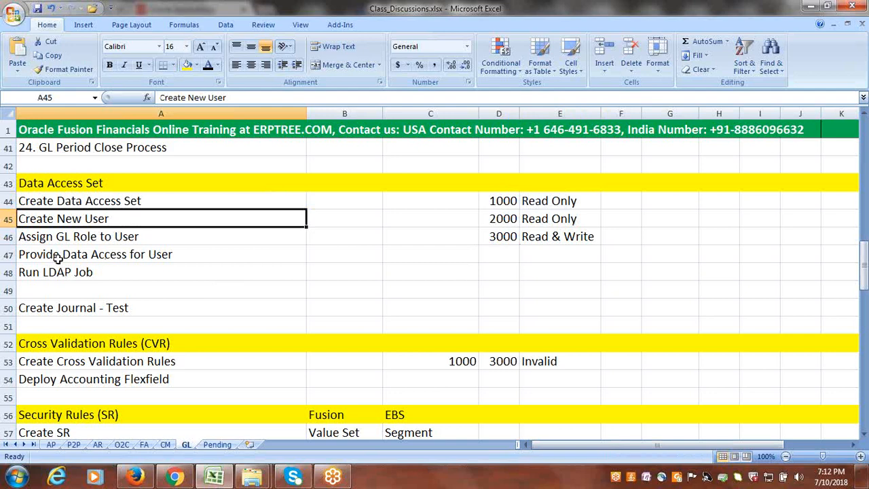
pyautogui.click(62, 236)
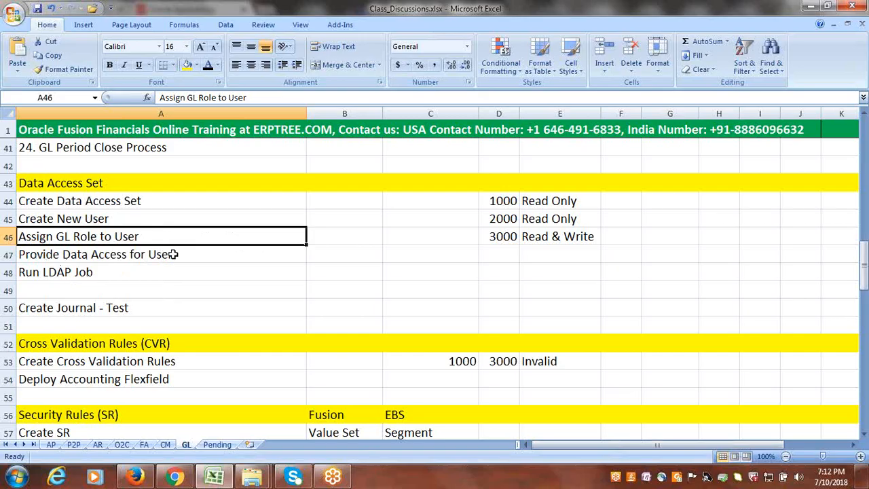
pyautogui.click(99, 273)
pyautogui.click(136, 311)
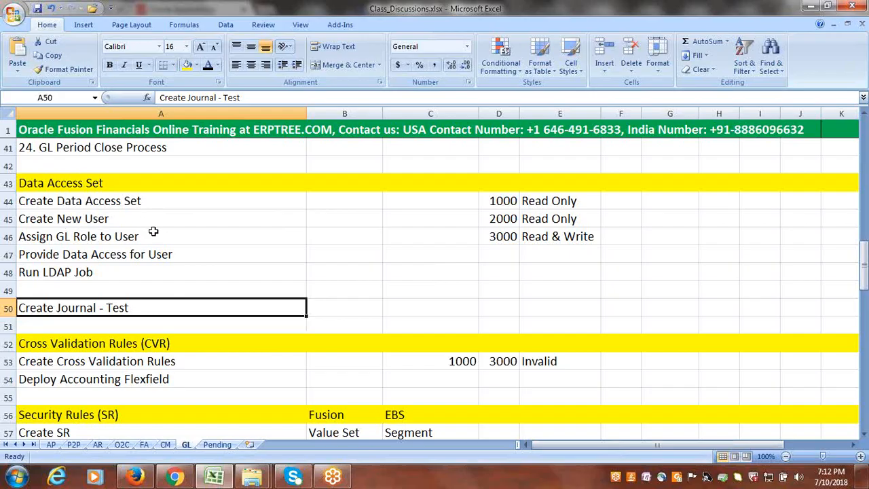
pyautogui.click(117, 235)
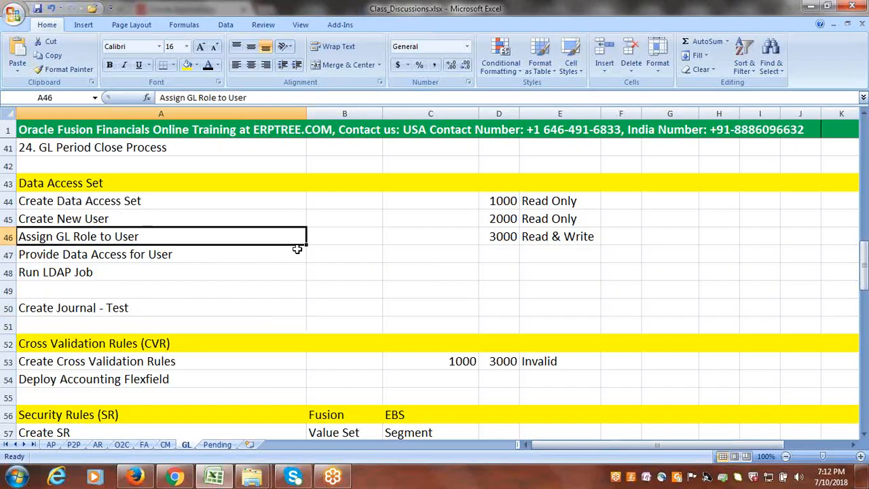
pyautogui.click(500, 239)
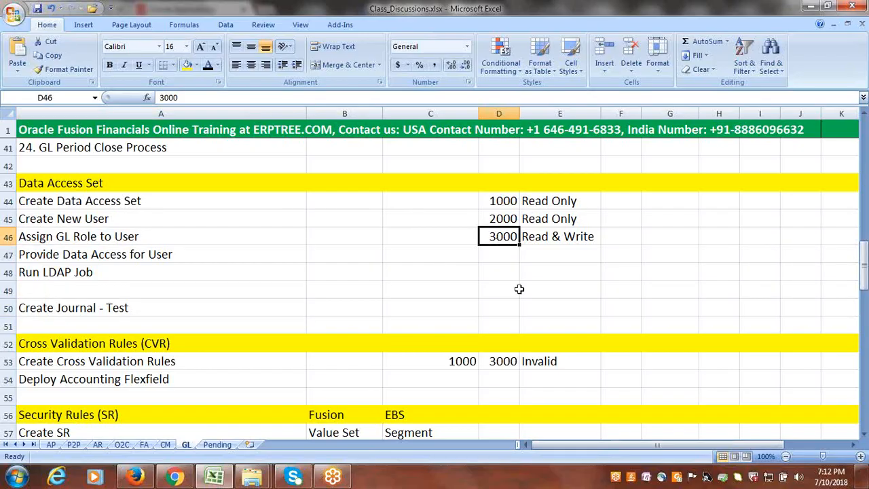
pyautogui.moveTo(502, 201); pyautogui.dragTo(505, 220)
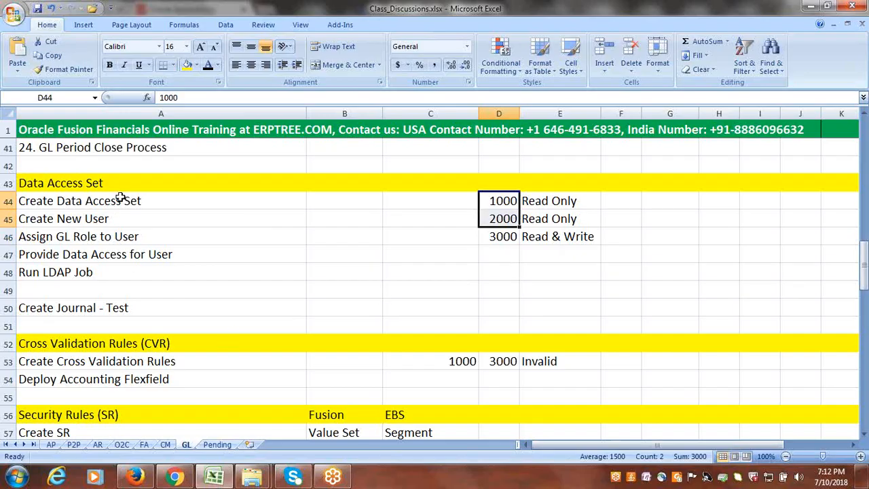
# - Switch to the signed-in Oracle Applications home page in Chrome
pyautogui.click(827, 12)
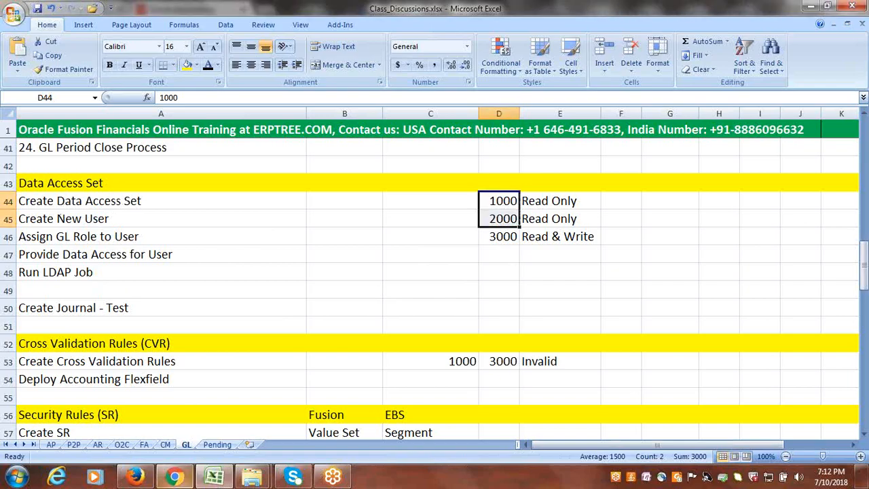
pyautogui.click(135, 477)
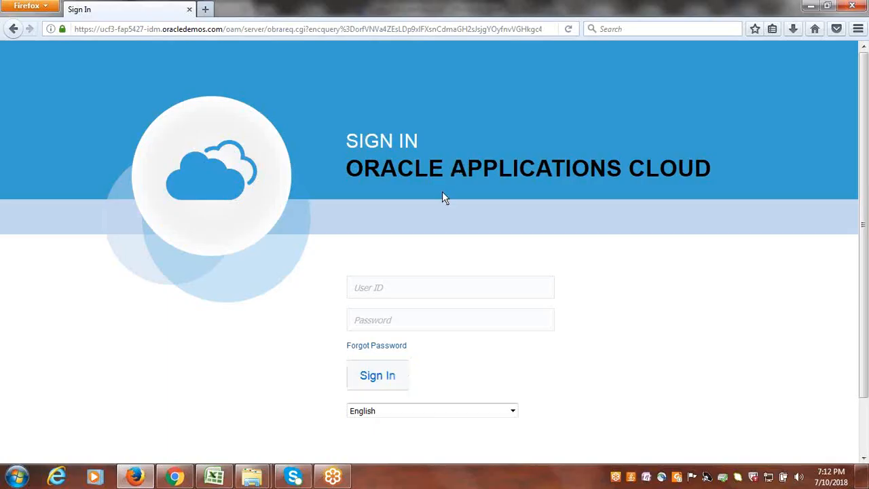
pyautogui.click(175, 477)
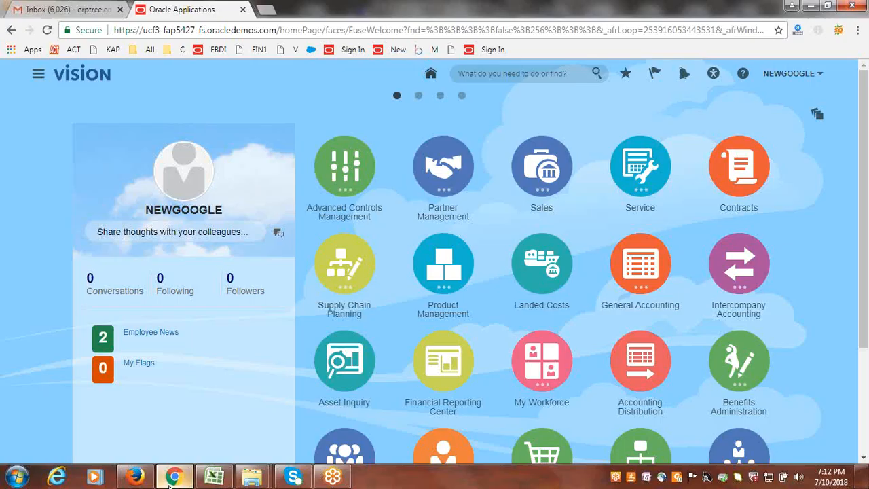
# - Go to Setup and Maintenance and open the NewGoogle Implementation Project from the implementation projects overview
pyautogui.click(816, 116)
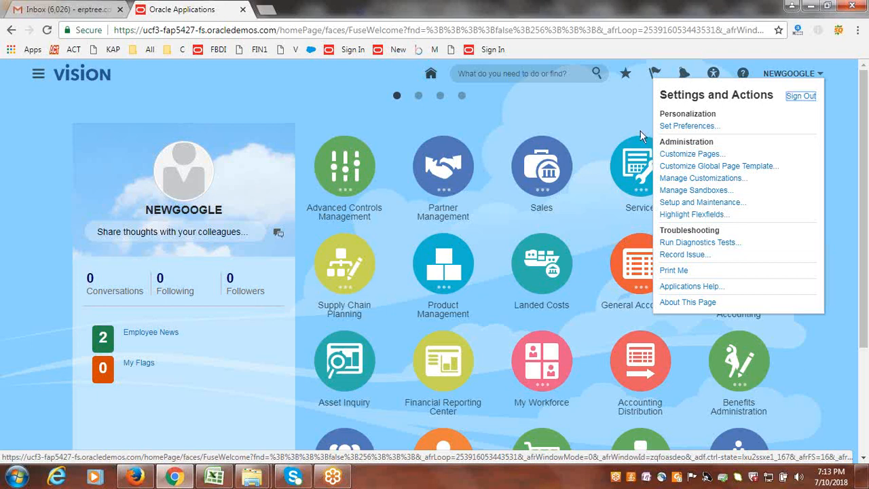
pyautogui.click(857, 30)
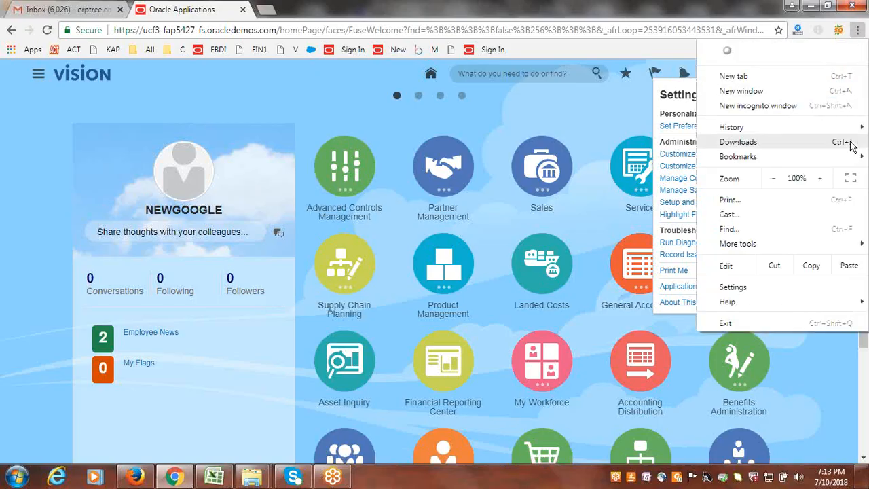
pyautogui.click(588, 110)
pyautogui.click(800, 75)
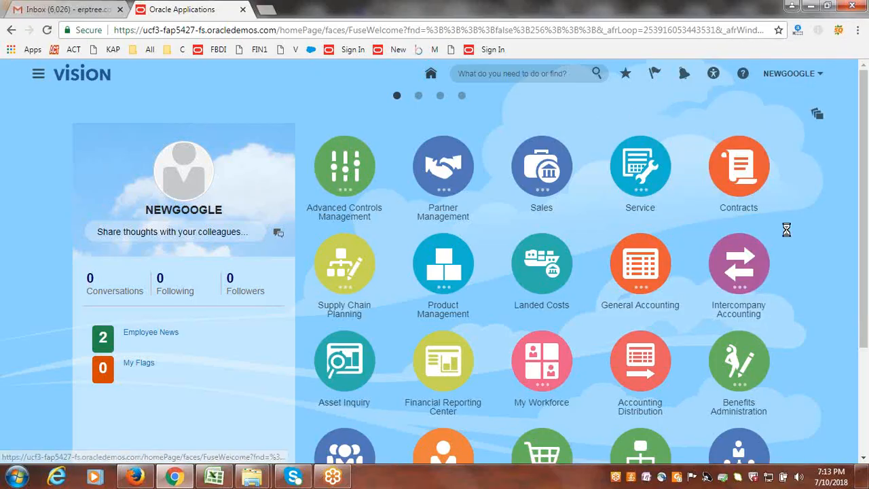
pyautogui.click(696, 206)
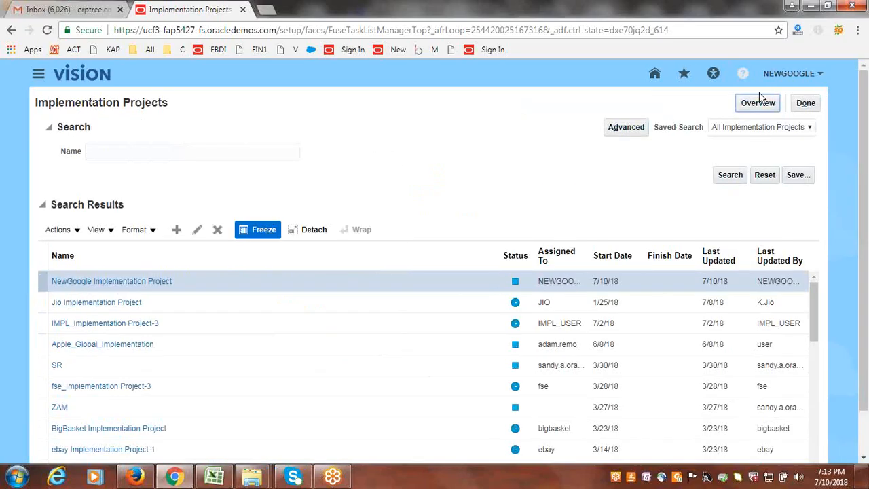
pyautogui.click(760, 103)
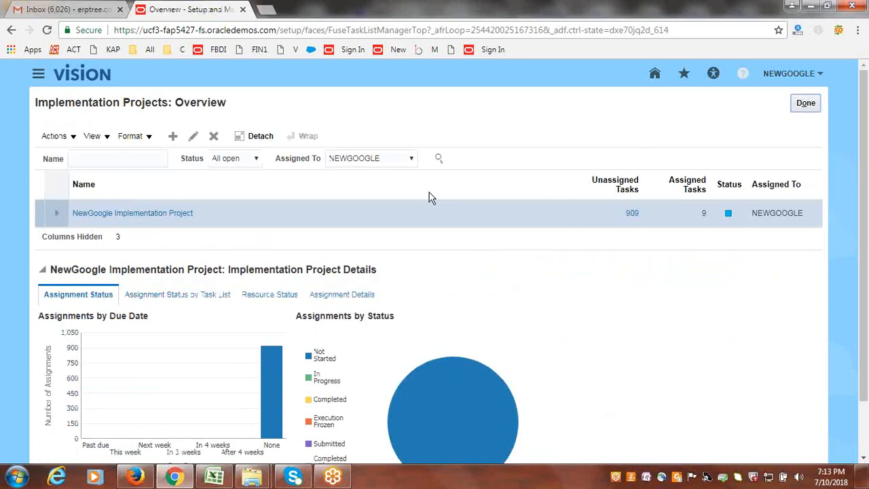
pyautogui.click(153, 213)
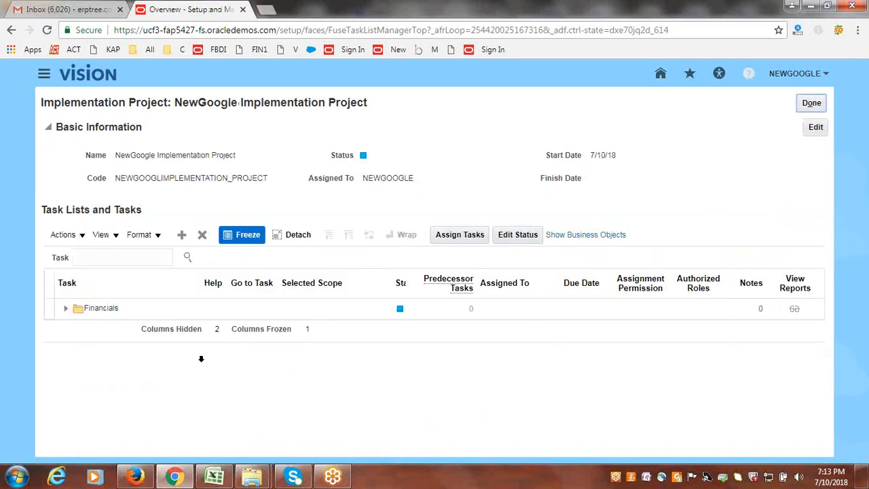
# - Search the implementation project's task lists for "data access set"
pyautogui.click(214, 476)
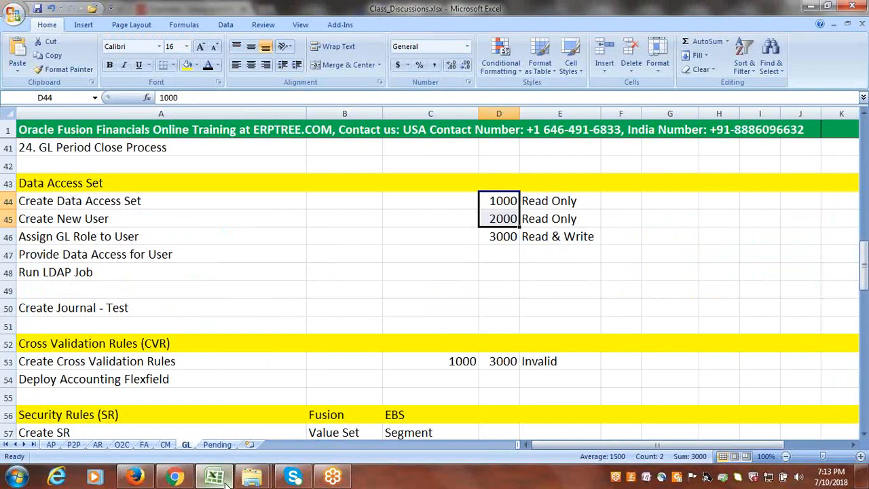
pyautogui.click(226, 478)
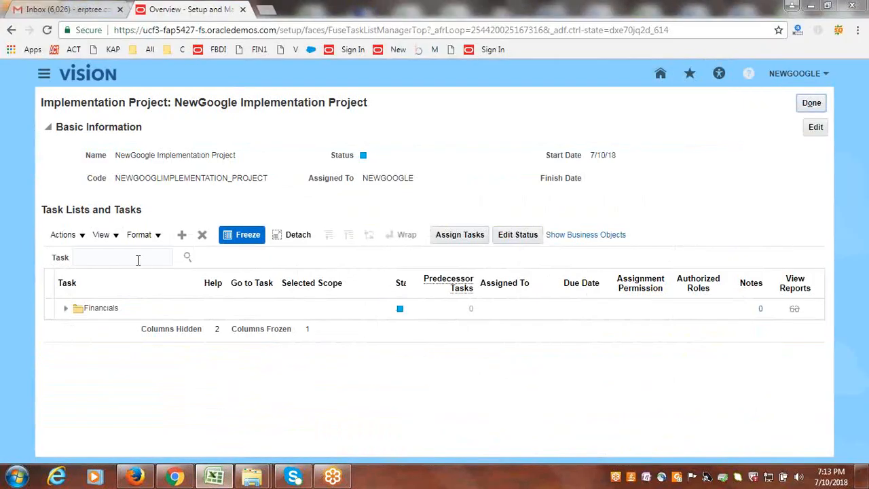
pyautogui.click(136, 258)
pyautogui.write('data')
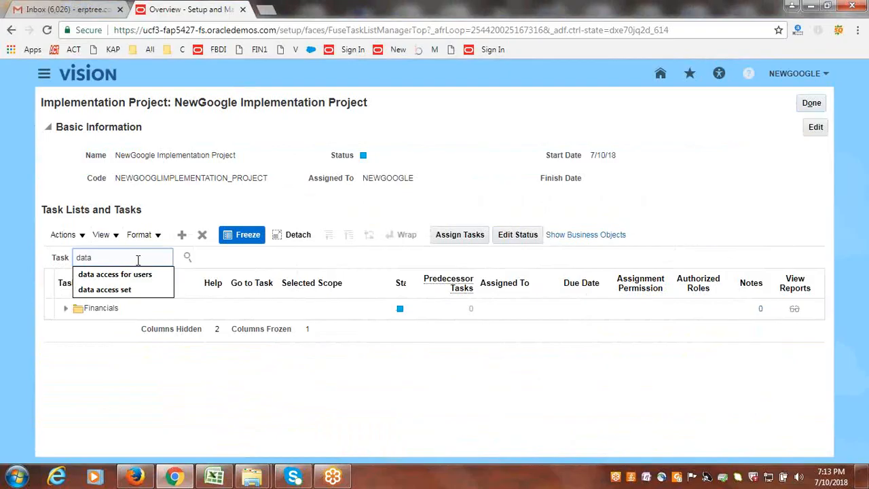
pyautogui.click(105, 289)
pyautogui.click(183, 258)
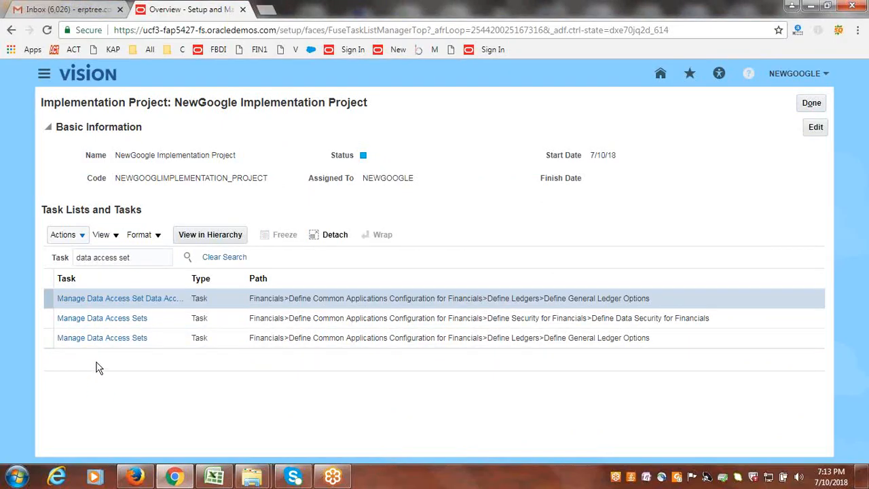
# - Open the Manage Data Access Sets task under Define General Ledger Options and start creating a new data access set
pyautogui.click(99, 338)
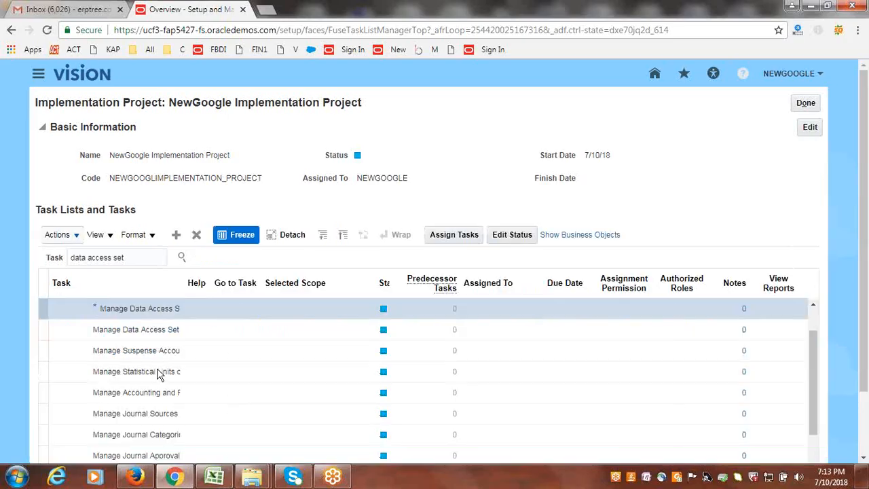
pyautogui.click(235, 311)
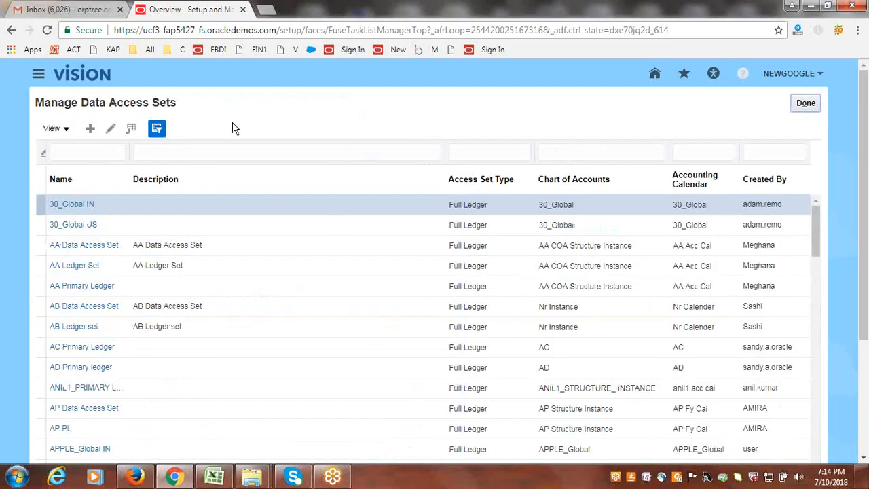
pyautogui.click(90, 128)
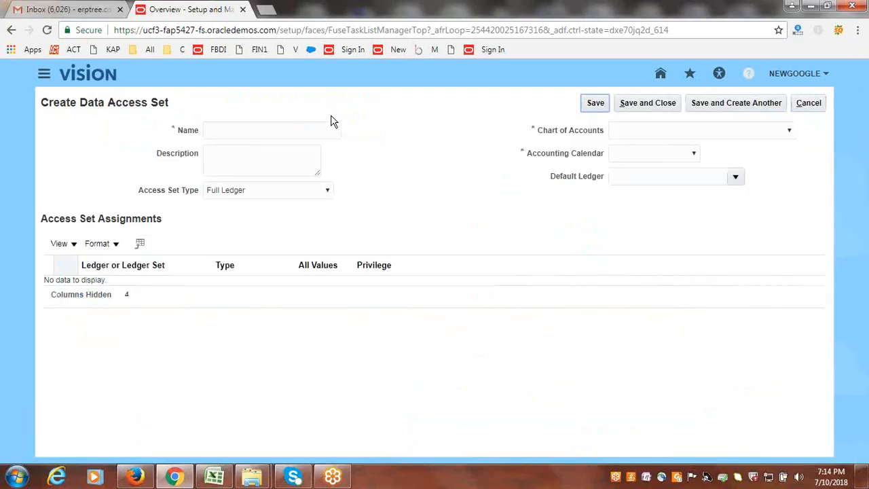
# - Name the new data access set "NewGoogle Data Access Set" and leave its description empty
pyautogui.click(286, 131)
pyautogui.write('NewG')
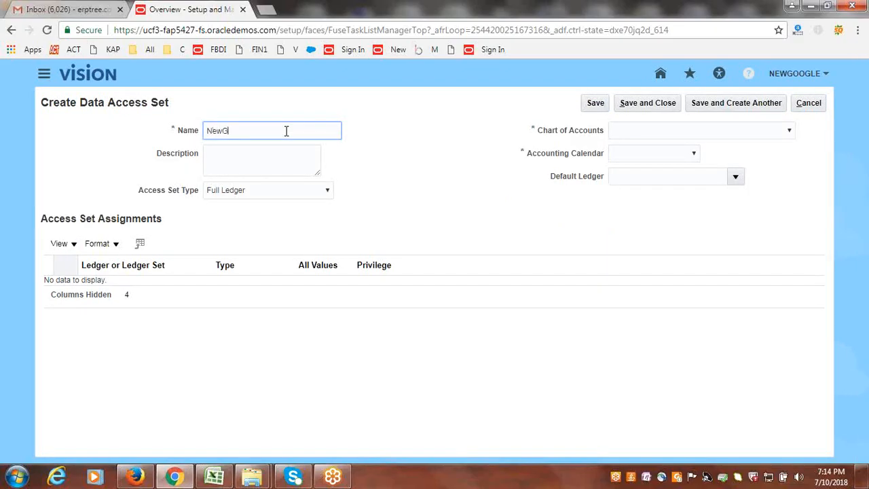
pyautogui.write('oogle Data Access Set')
pyautogui.click(294, 151)
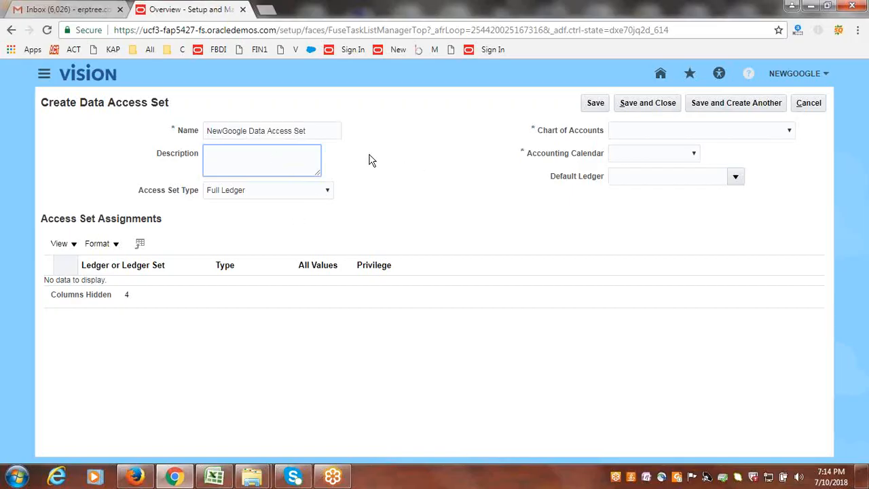
# - Check the planned access levels in the Excel workbook, and set the access set type to Primary Balancing Segment Value in Chrome
pyautogui.click(215, 477)
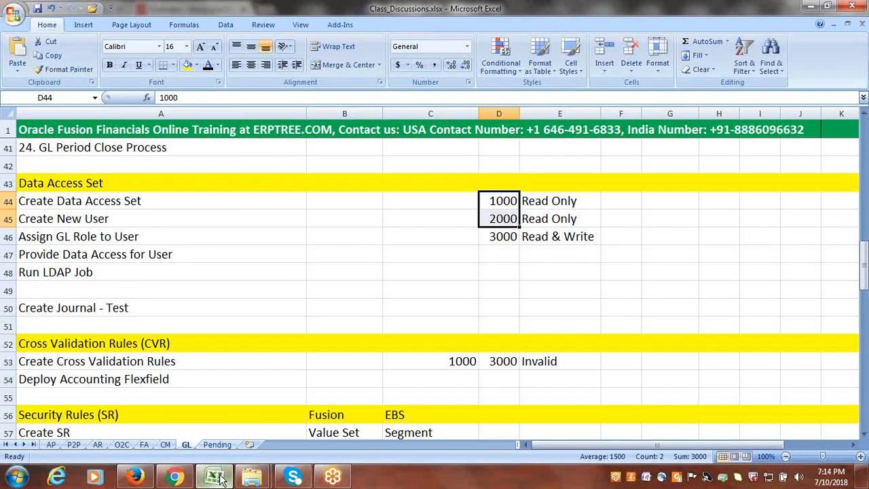
pyautogui.click(219, 478)
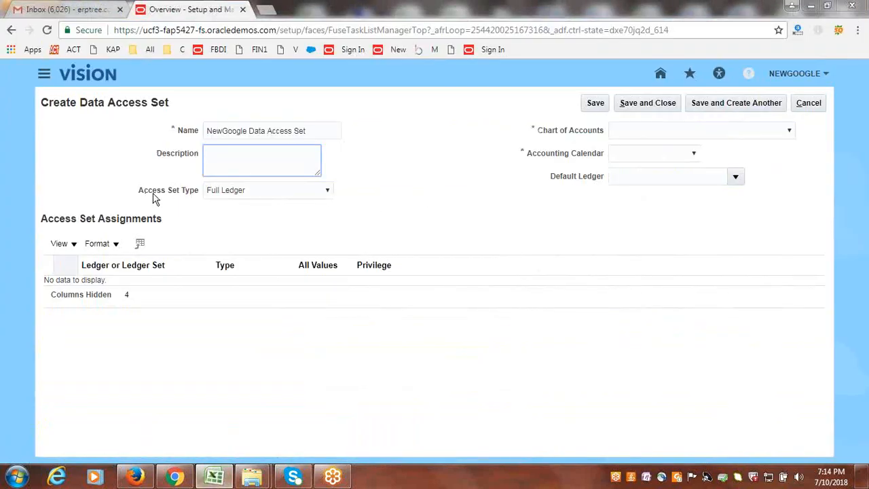
pyautogui.click(268, 188)
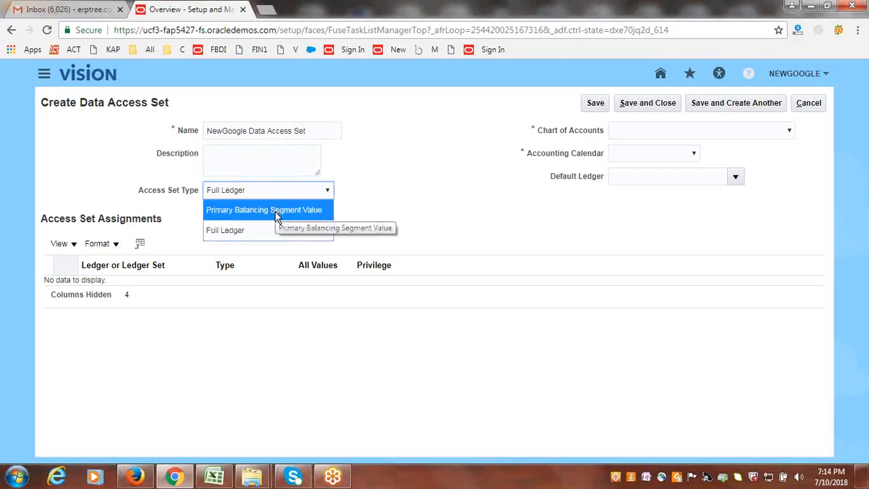
pyautogui.click(275, 211)
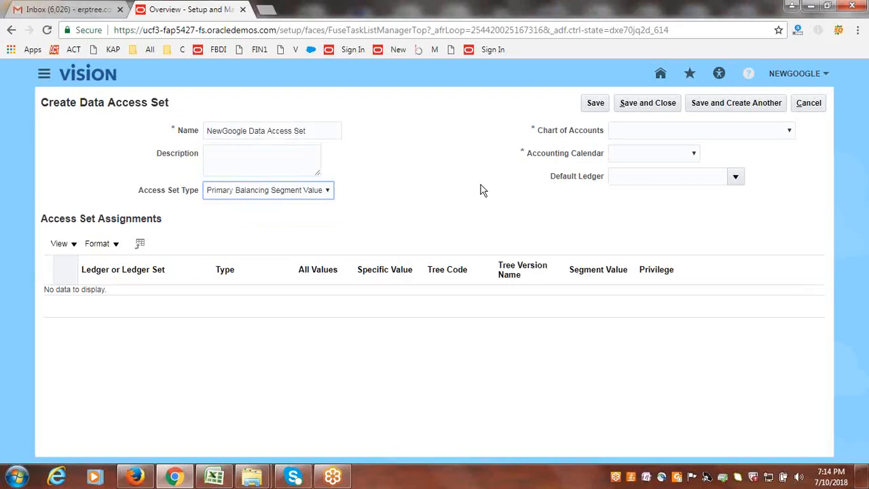
# - Set the data access set's chart of accounts to NewGoogle Flexfield
pyautogui.click(739, 131)
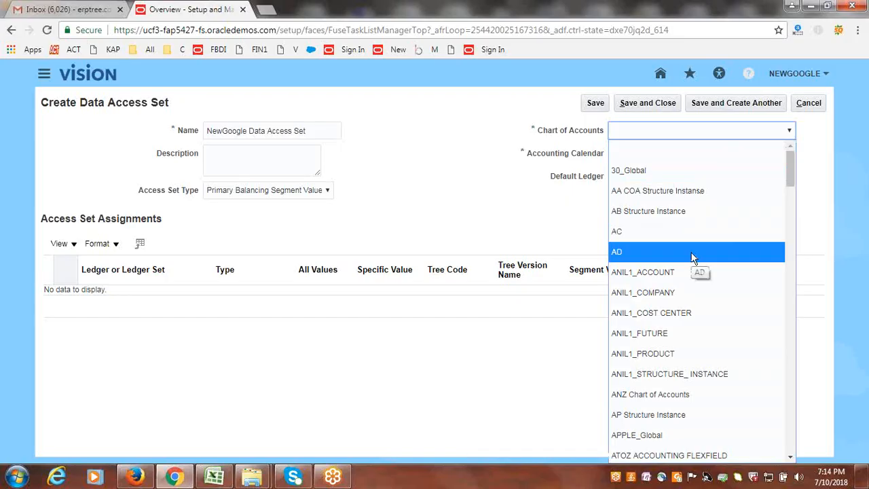
pyautogui.press('n')
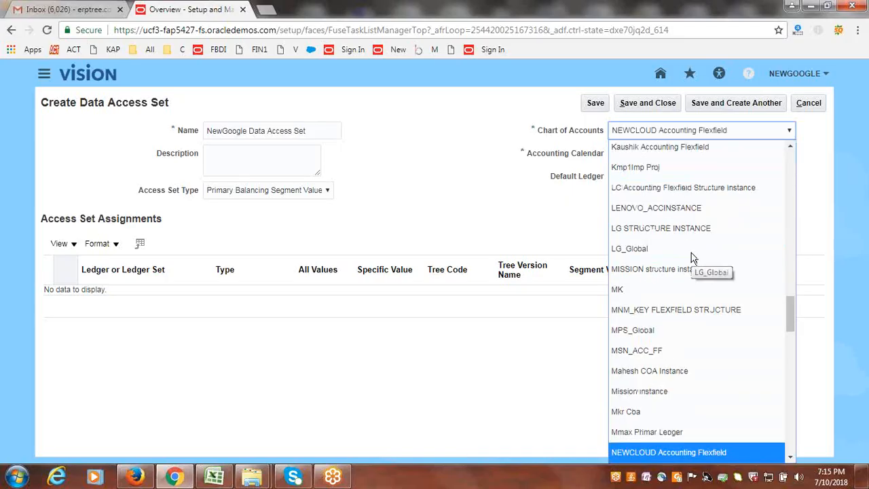
pyautogui.press('Down')
pyautogui.press('Down')
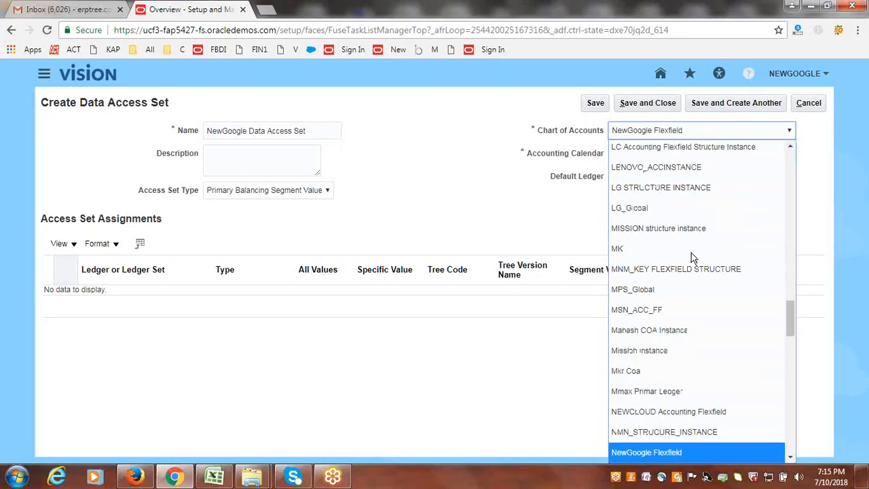
pyautogui.click(630, 451)
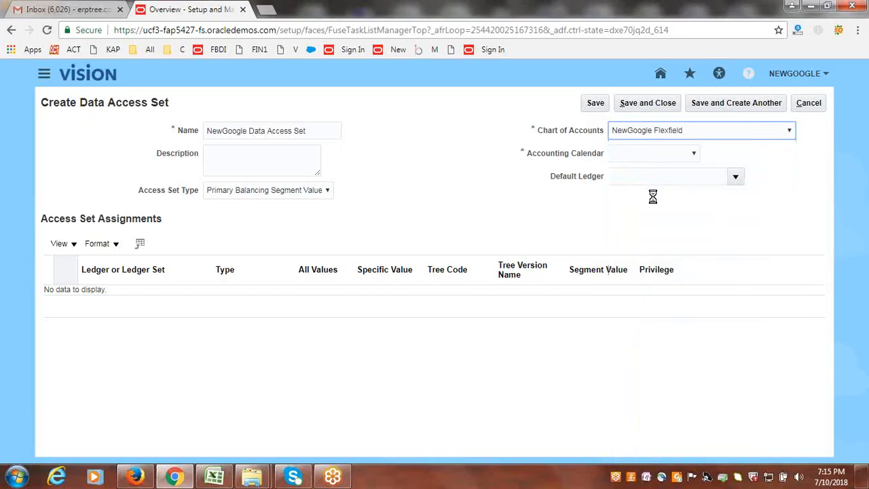
# - Set the data access set's accounting calendar to NewGoogle
pyautogui.click(694, 153)
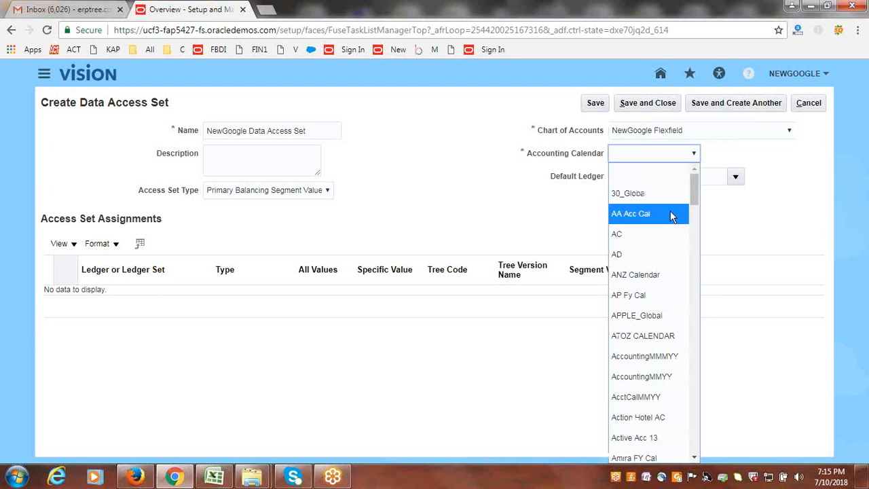
pyautogui.press('n')
pyautogui.press('n')
pyautogui.press('n')
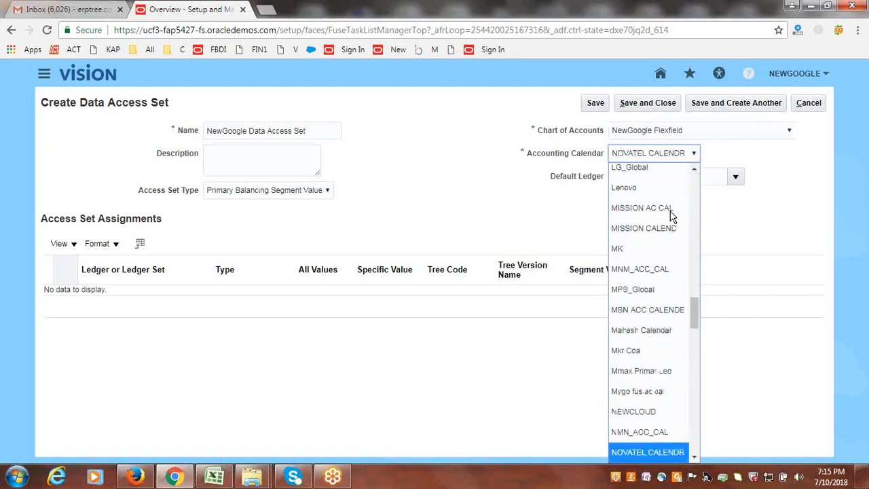
pyautogui.press('n')
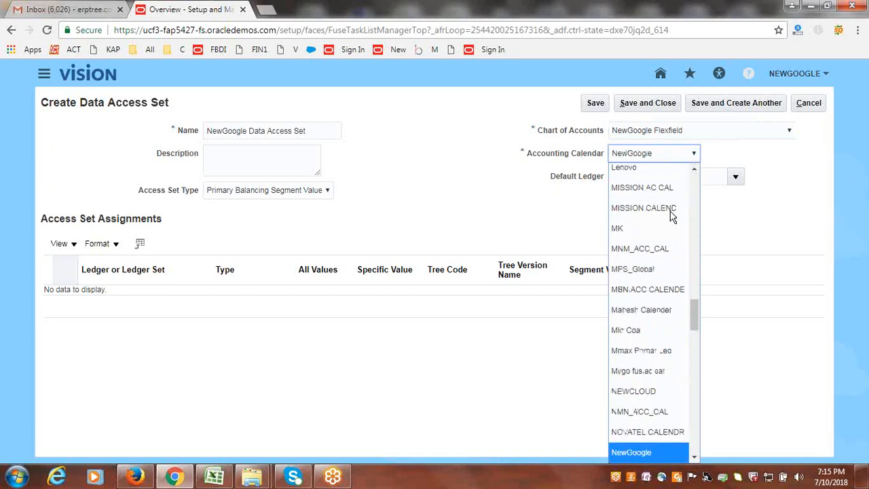
pyautogui.click(642, 449)
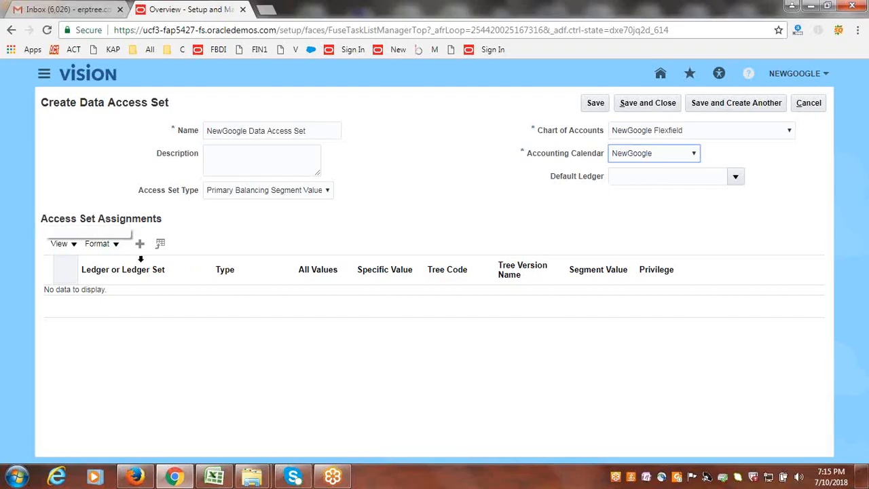
# - Add an access set assignment for the NewGoogle USA Primary Ledger
pyautogui.click(140, 243)
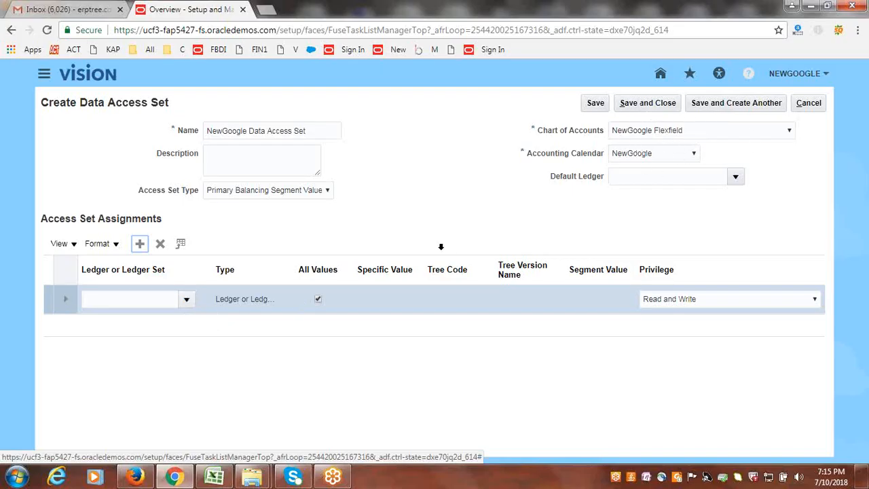
pyautogui.click(188, 298)
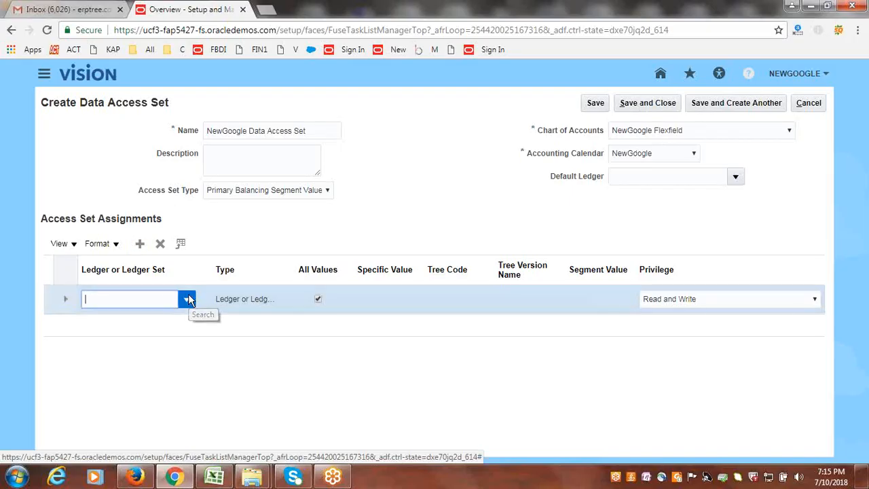
pyautogui.click(189, 299)
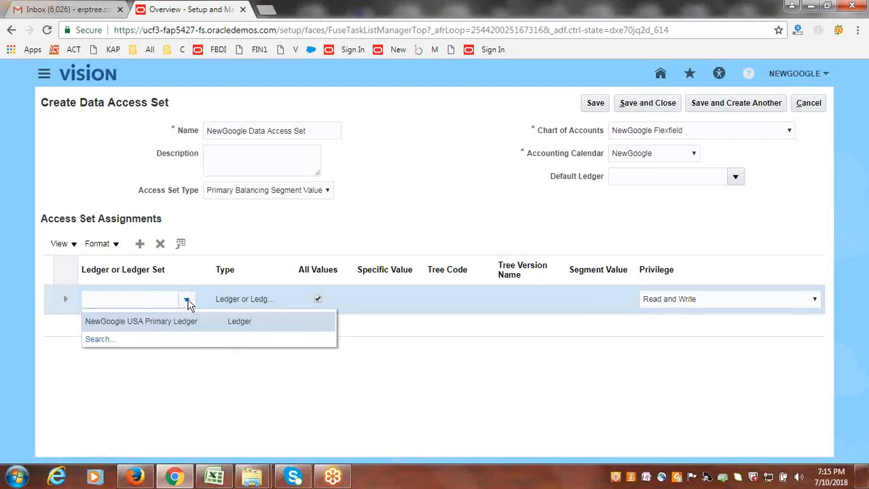
pyautogui.click(156, 321)
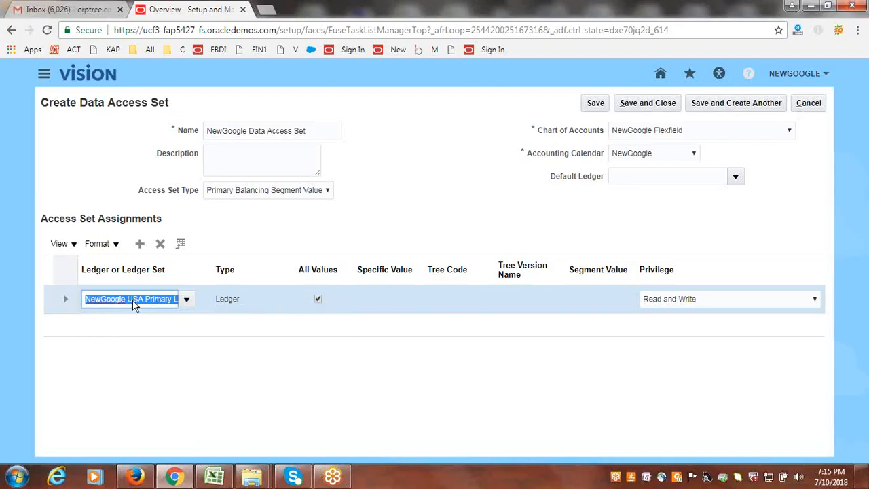
# - Review the planned access for 1000, 2000 and 3000 in the Excel workbook, and return to the data access set in Chrome
pyautogui.click(213, 476)
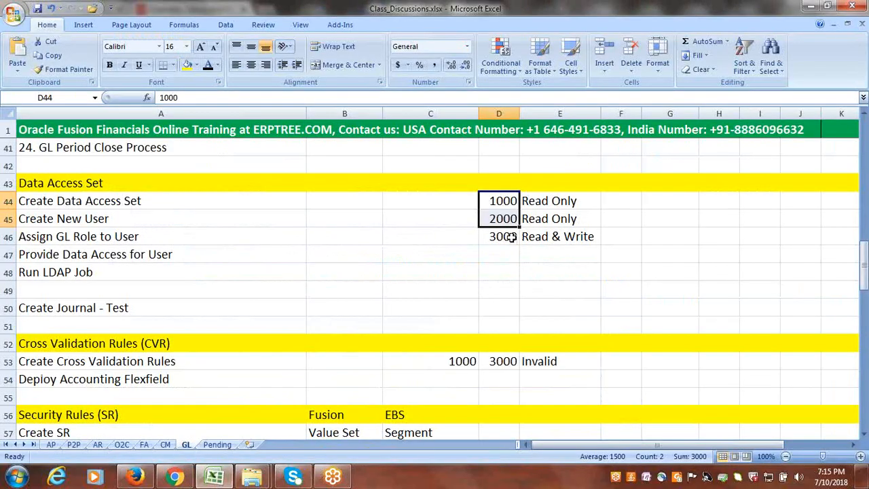
pyautogui.click(511, 236)
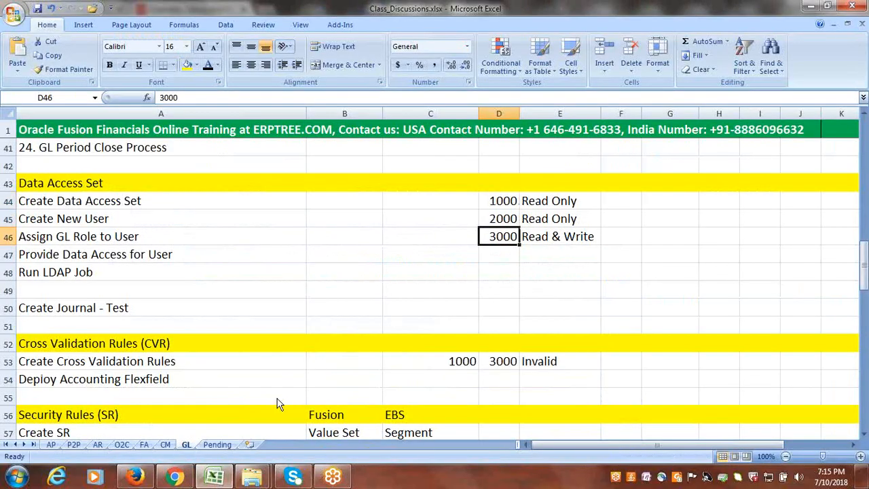
pyautogui.click(128, 434)
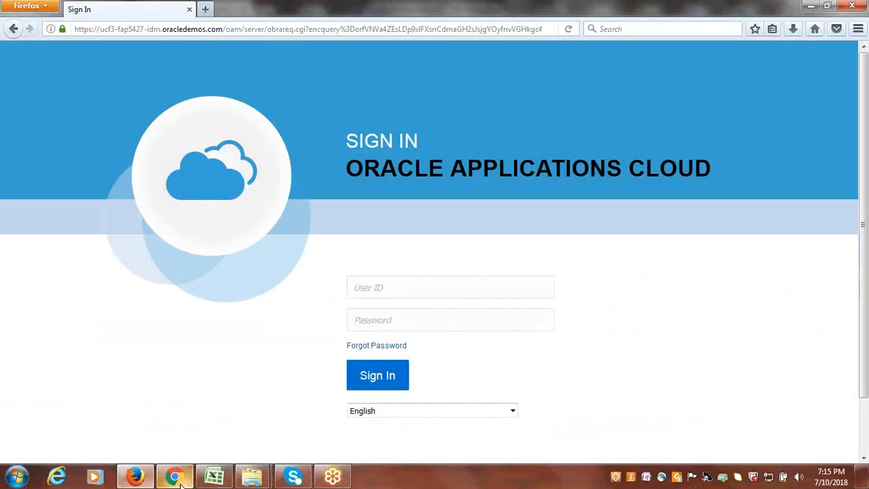
pyautogui.click(175, 477)
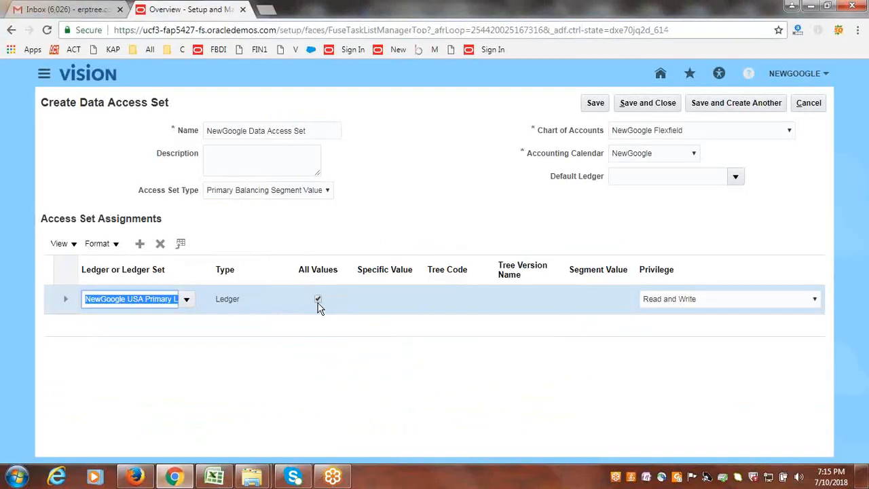
# - Restrict the ledger assignment to the single segment value 1000 instead of all values, with the Read Only privilege
pyautogui.click(318, 298)
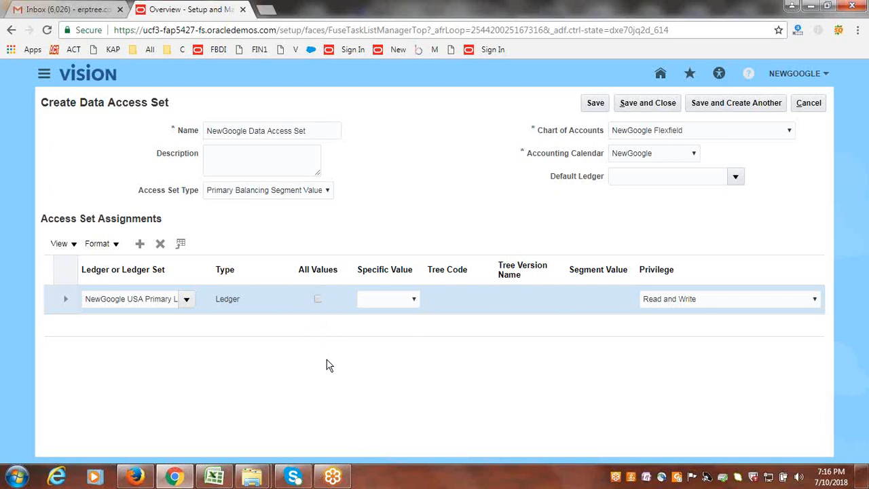
pyautogui.click(413, 301)
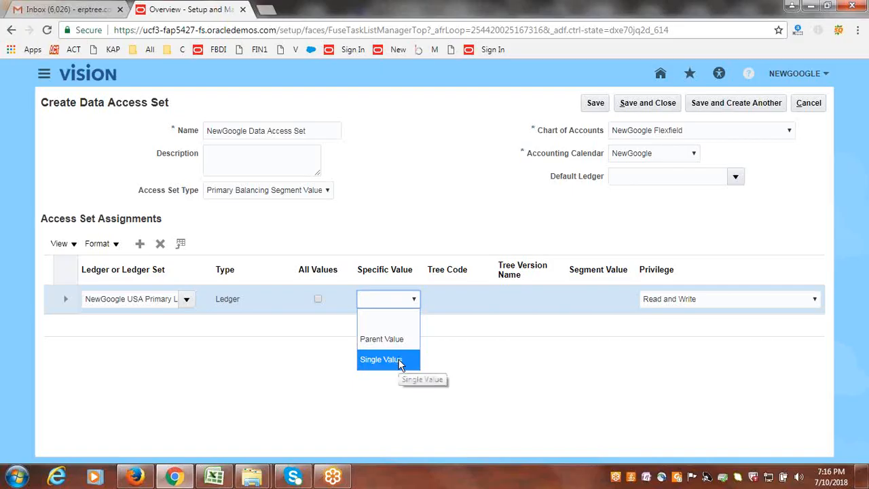
pyautogui.click(400, 363)
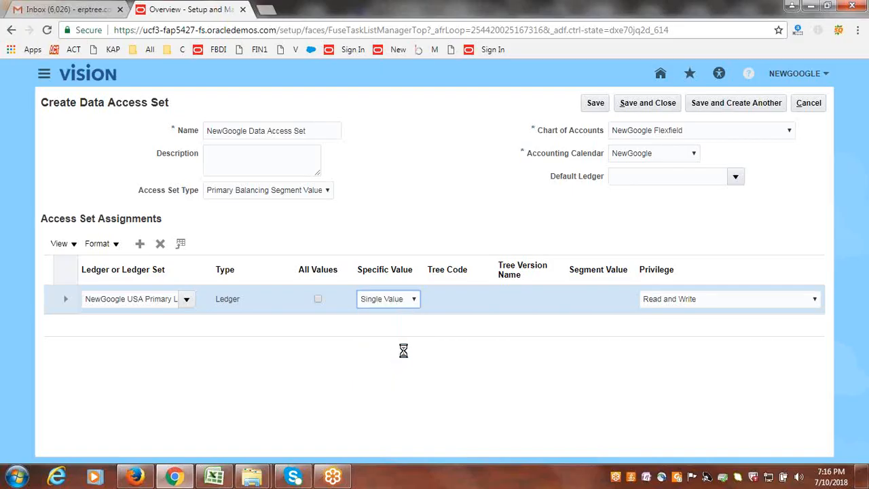
pyautogui.click(620, 301)
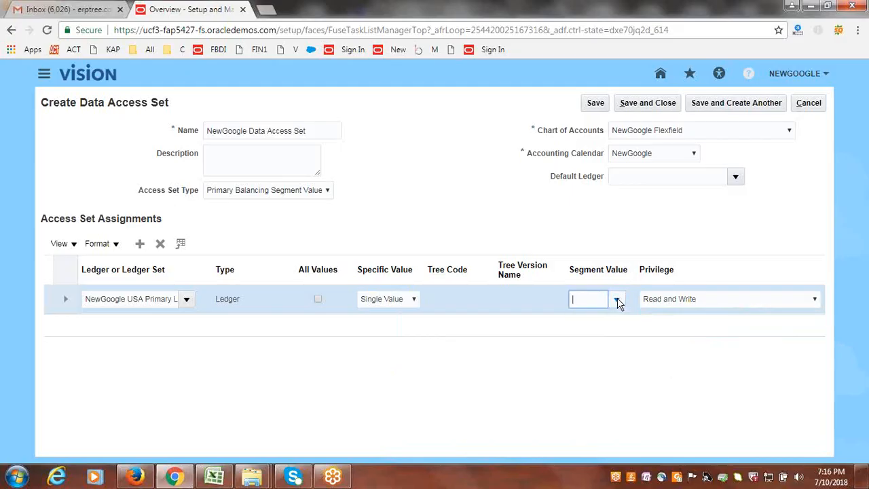
pyautogui.click(618, 301)
pyautogui.click(595, 338)
pyautogui.click(686, 298)
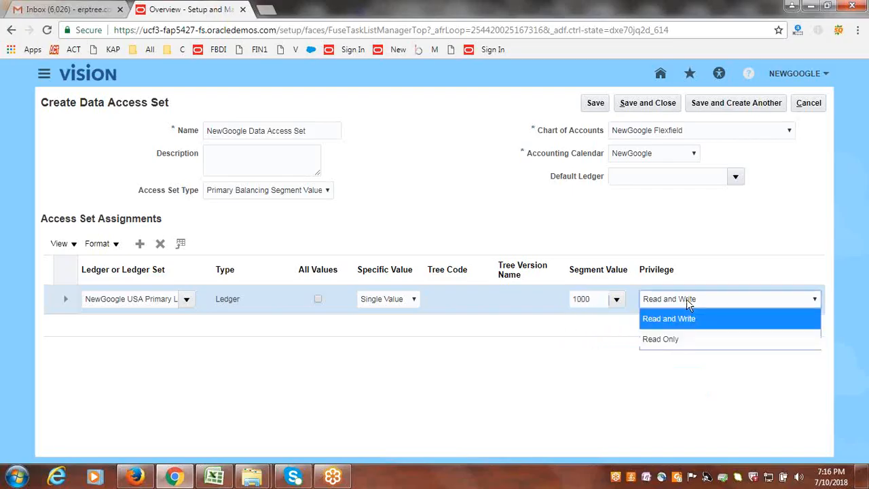
pyautogui.click(676, 339)
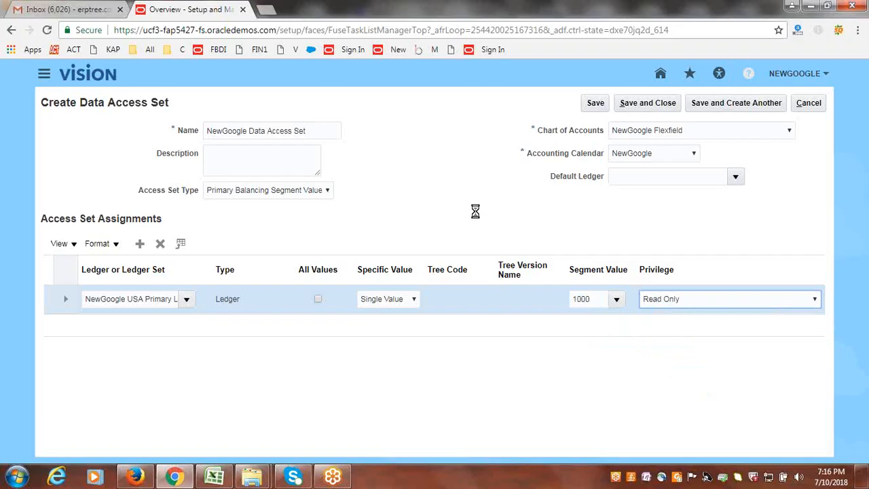
# - Add a second access set assignment for the NewGoogle USA Primary Ledger
pyautogui.click(139, 244)
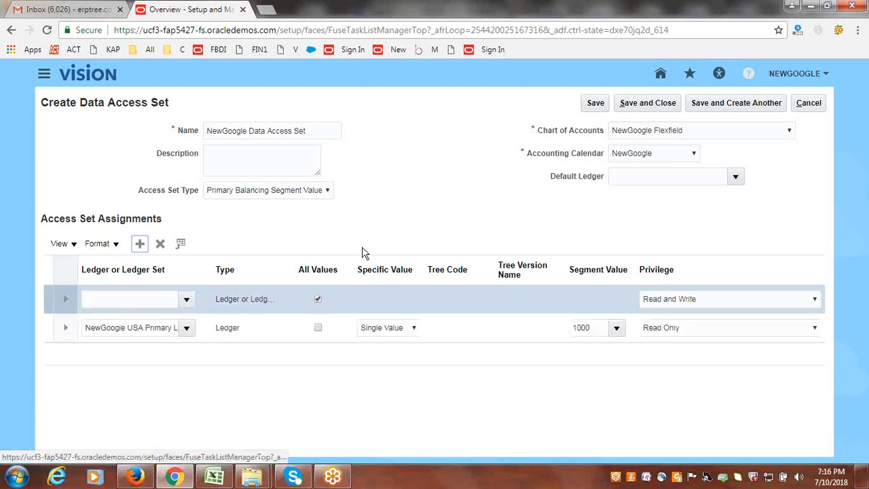
pyautogui.click(187, 302)
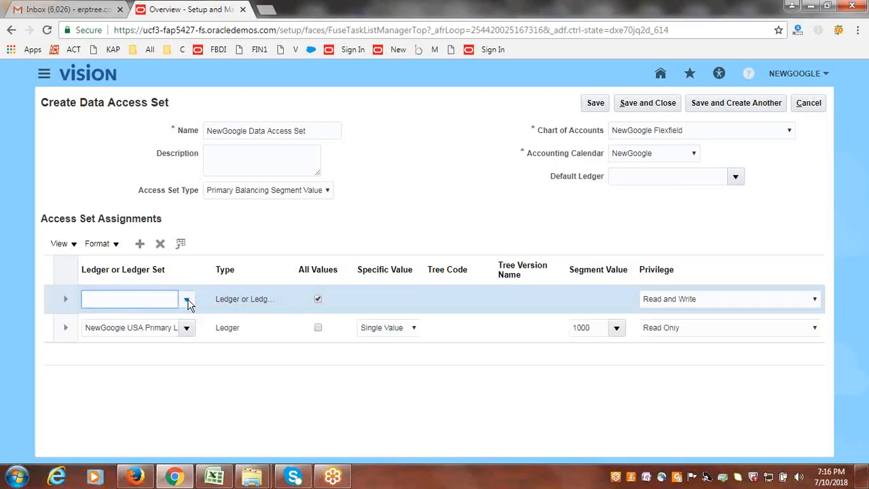
pyautogui.click(187, 303)
pyautogui.click(140, 320)
# - Restrict the second ledger assignment to the single segment value 2000 instead of all values, with the Read Only privilege
pyautogui.click(319, 300)
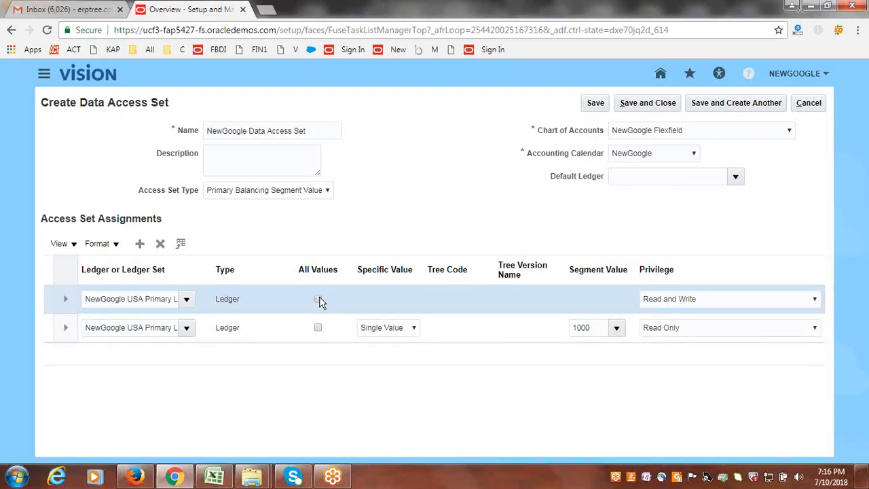
pyautogui.click(412, 299)
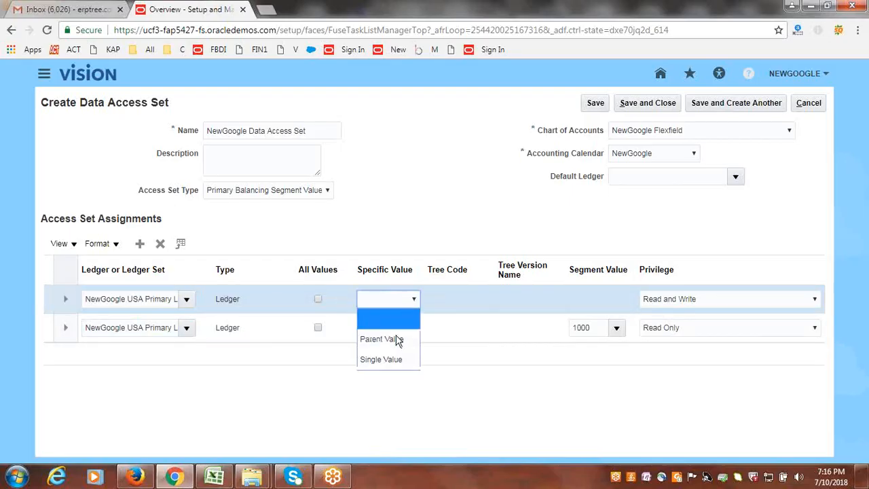
pyautogui.click(393, 359)
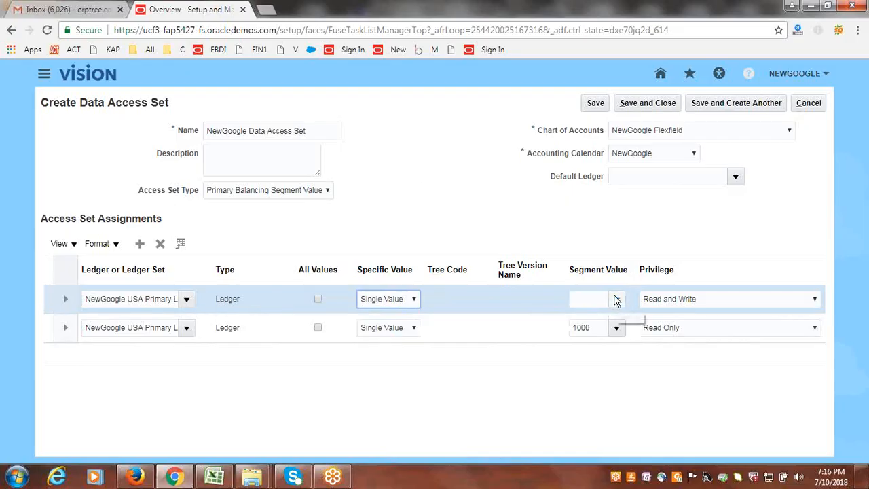
pyautogui.click(618, 303)
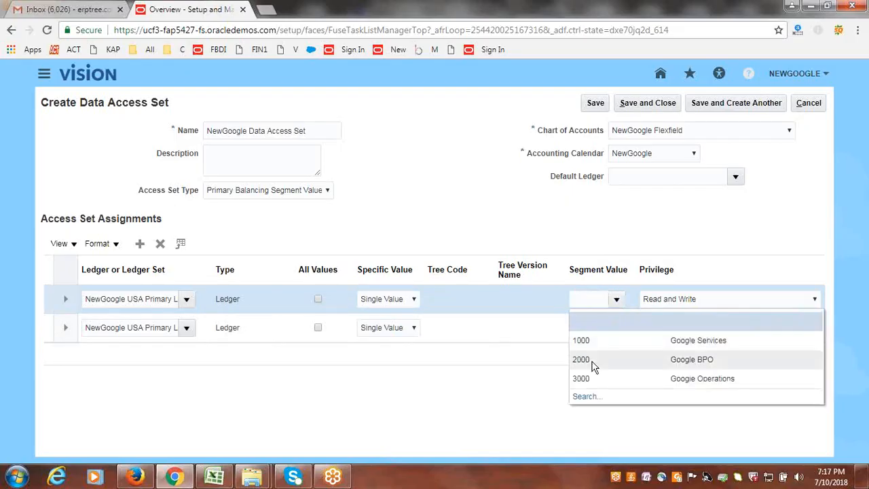
pyautogui.click(591, 359)
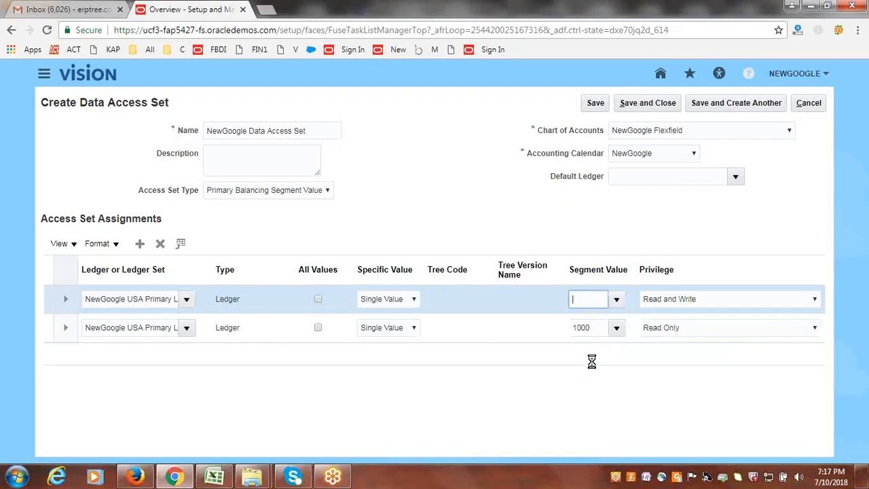
pyautogui.click(710, 304)
pyautogui.click(690, 335)
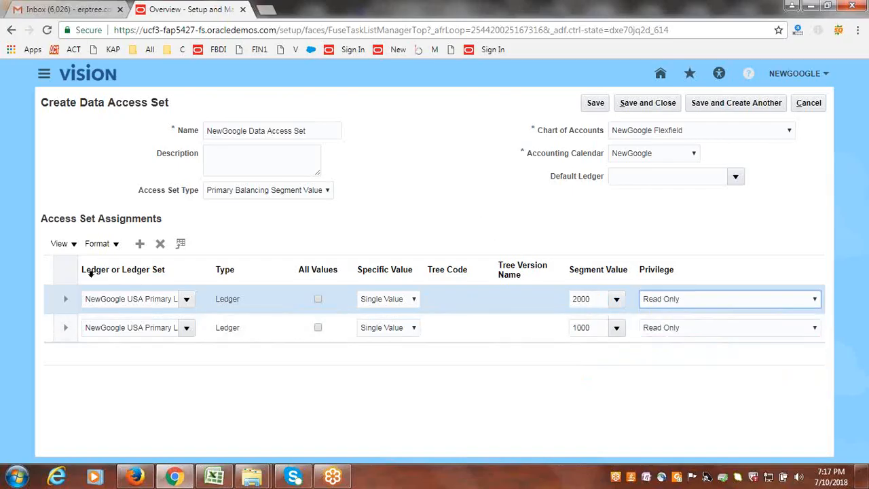
# - Add a third access set assignment for the NewGoogle USA Primary Ledger
pyautogui.click(141, 244)
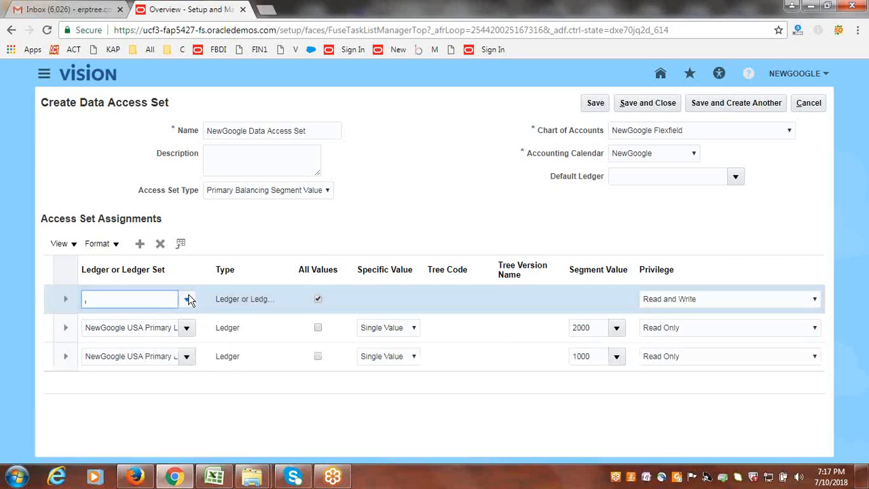
pyautogui.click(187, 299)
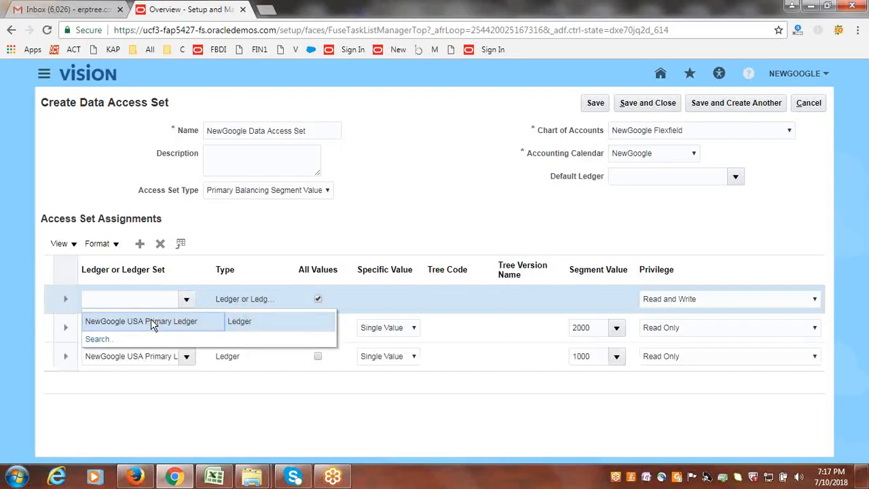
pyautogui.click(150, 321)
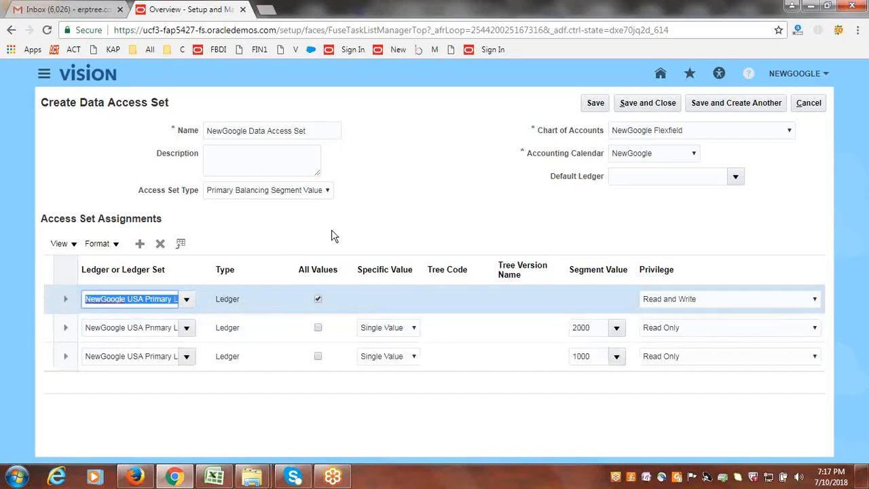
# - Restrict the third ledger assignment to the single segment value 3000 instead of all values
pyautogui.click(318, 300)
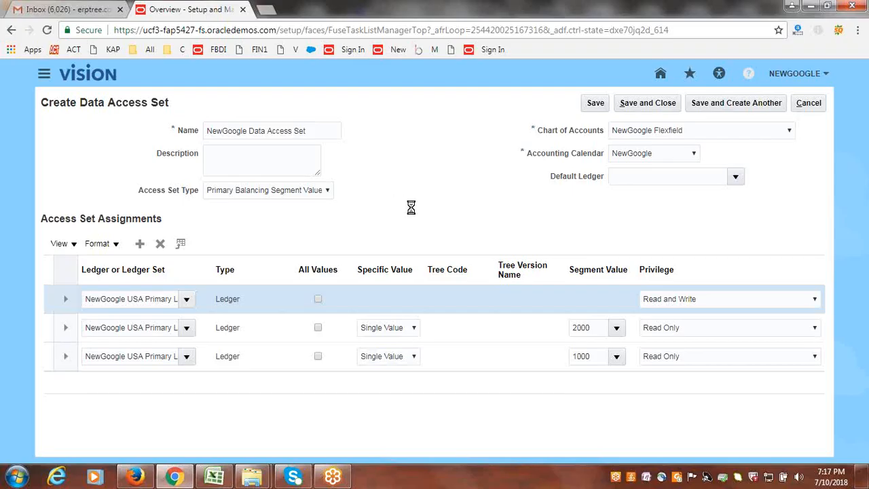
pyautogui.click(414, 305)
pyautogui.click(400, 359)
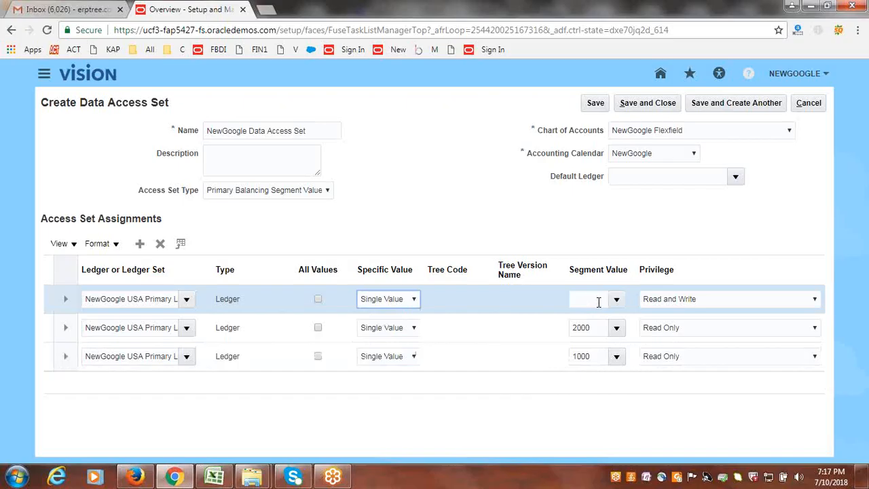
pyautogui.click(615, 303)
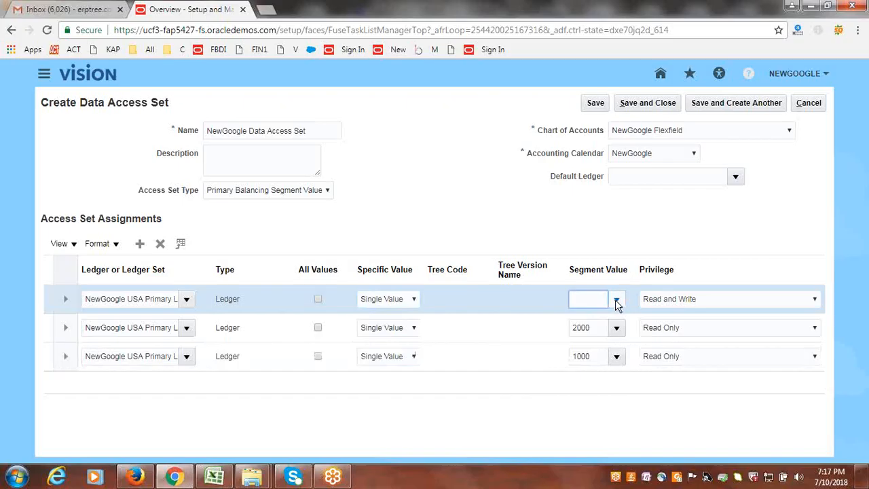
pyautogui.click(617, 300)
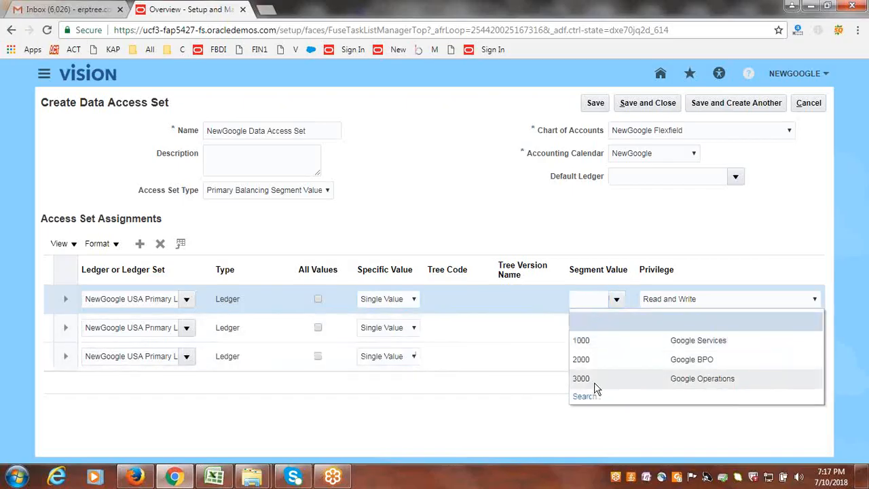
pyautogui.click(594, 382)
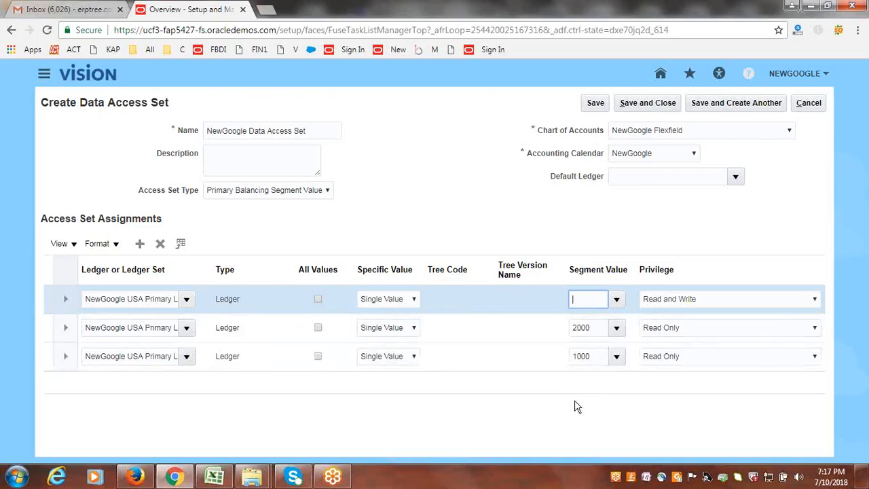
# - Compare the assignments with the access plan in the Excel workbook, and save and close the data access set in Chrome
pyautogui.click(215, 477)
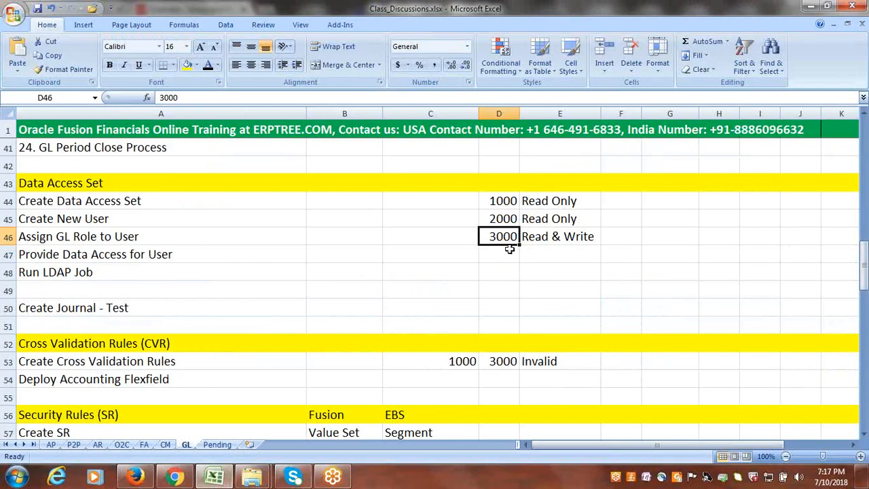
pyautogui.click(175, 477)
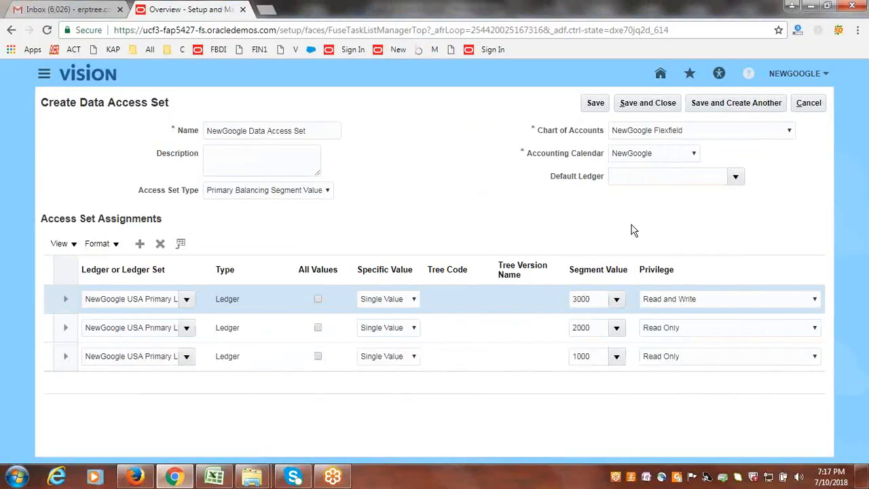
pyautogui.click(642, 105)
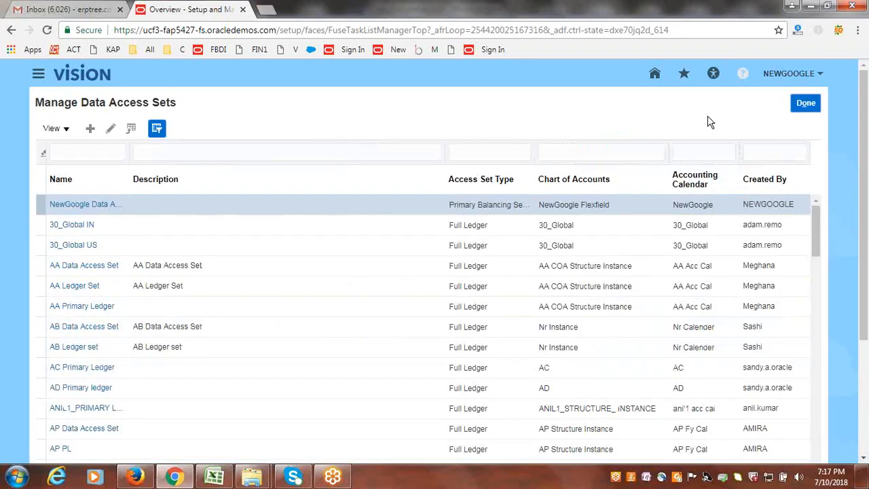
# - Check the Create New User task in the Excel workbook's Data Access Set list, view the Firefox sign-in page, and return to Chrome
pyautogui.click(215, 476)
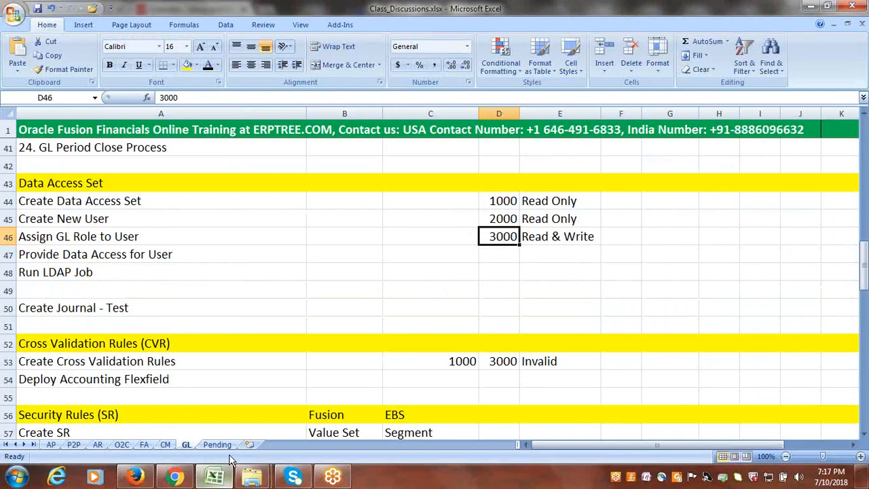
pyautogui.click(76, 218)
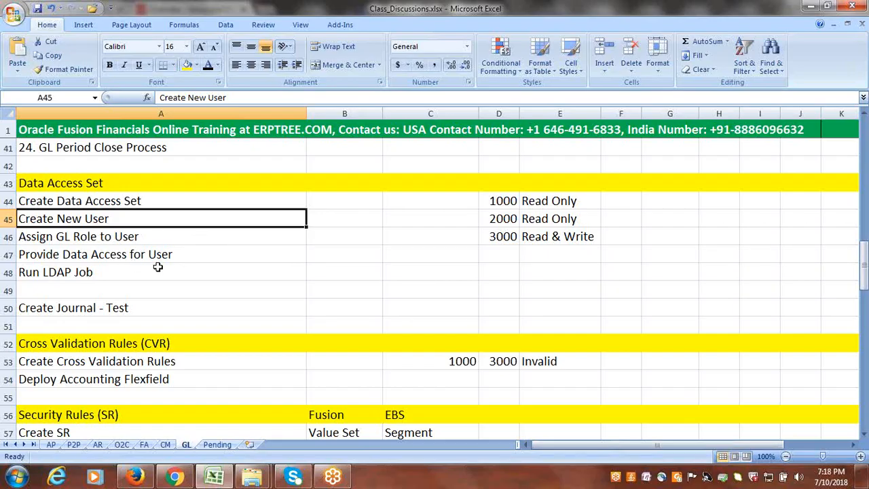
pyautogui.click(136, 477)
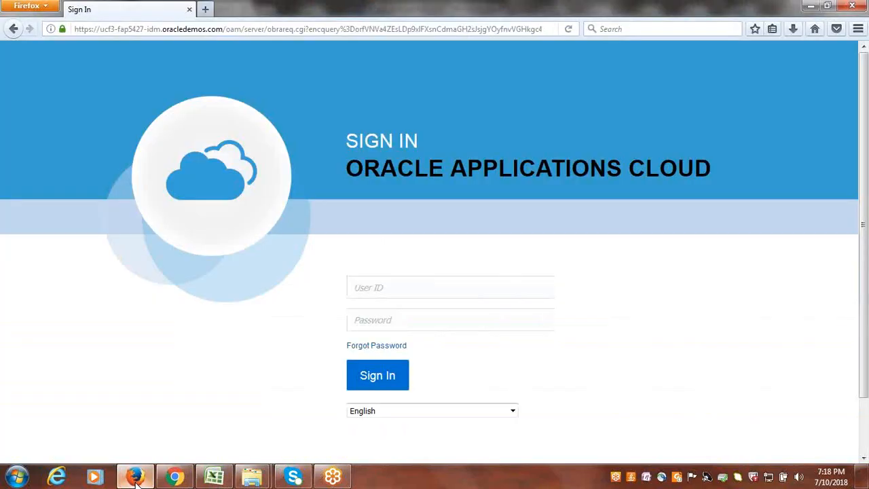
pyautogui.click(174, 477)
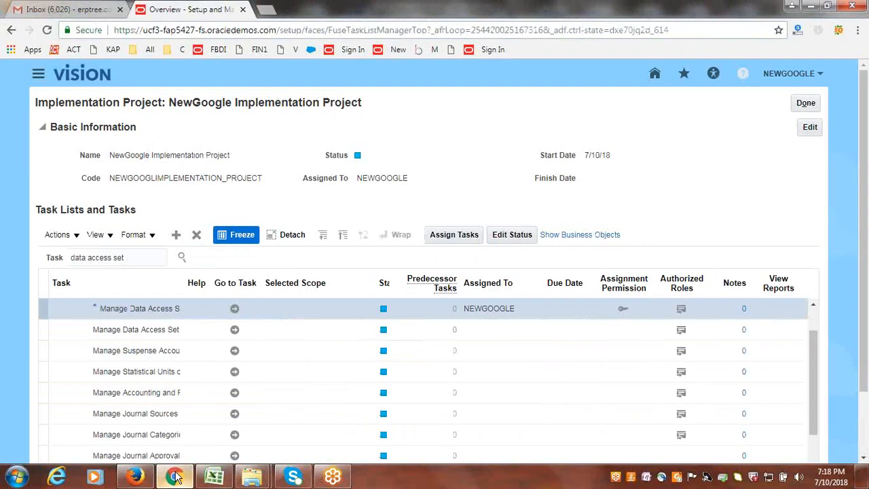
# - Open the Security Console's user accounts and start adding a new user account
pyautogui.click(38, 74)
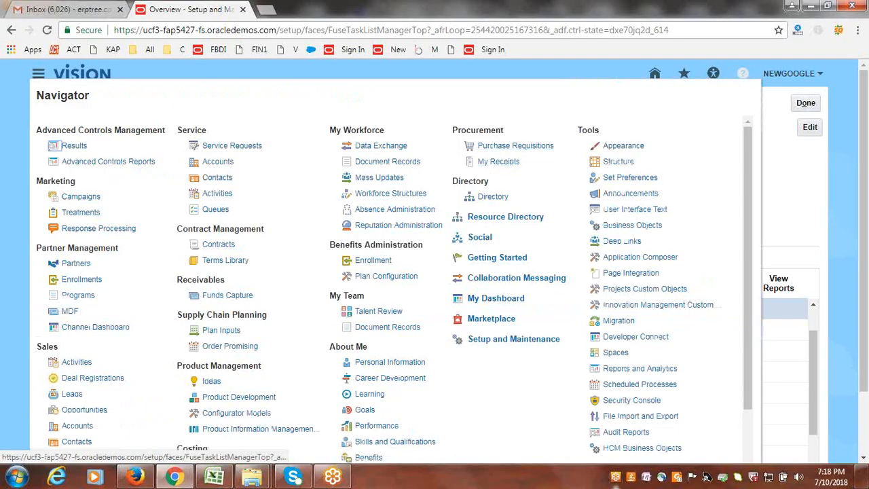
pyautogui.click(652, 400)
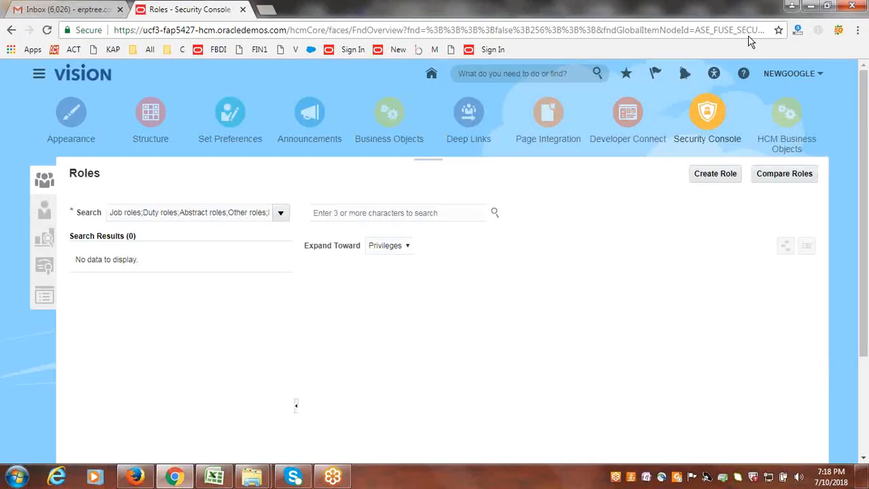
pyautogui.click(45, 216)
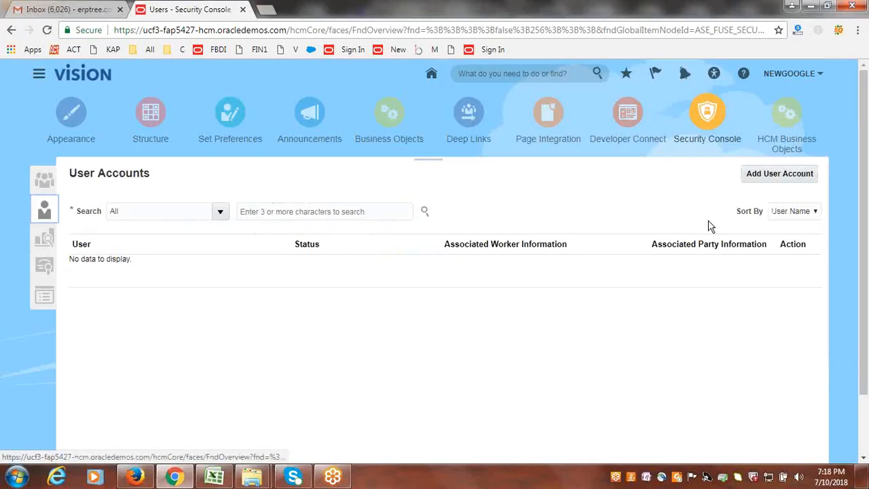
pyautogui.click(766, 172)
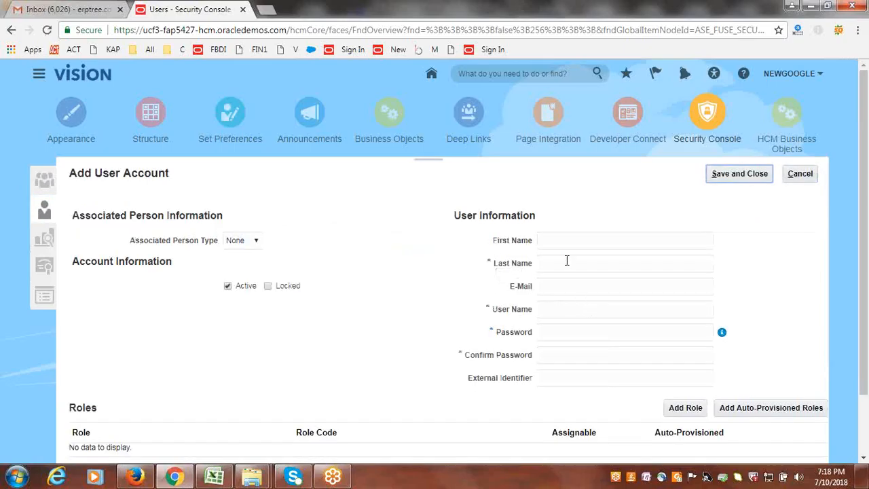
# - Enter GOOGLEDAS as the new account's last name and user name, and fill in the password and its confirmation
pyautogui.click(567, 262)
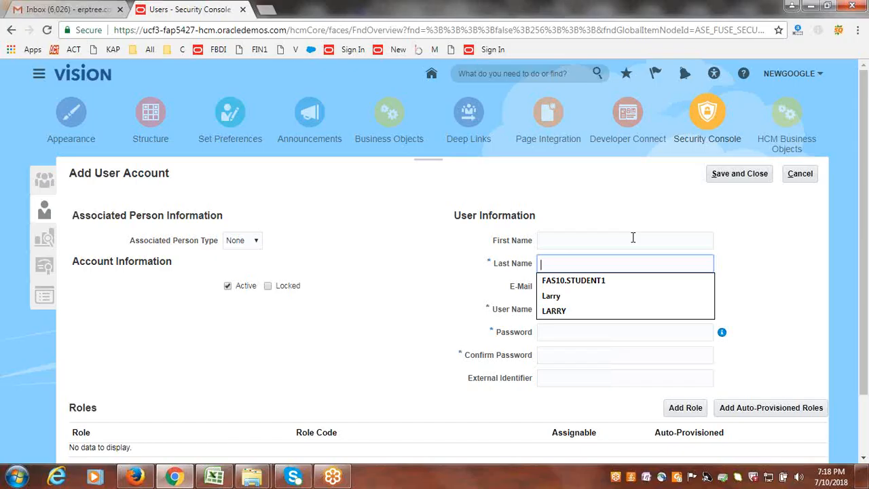
pyautogui.write('GOOGLEDAS')
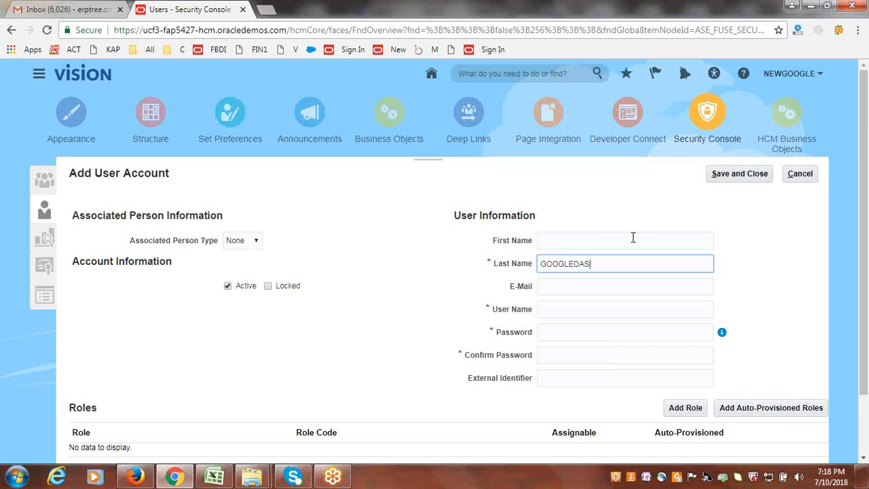
pyautogui.press('Tab')
pyautogui.press('Tab')
pyautogui.write('GOO')
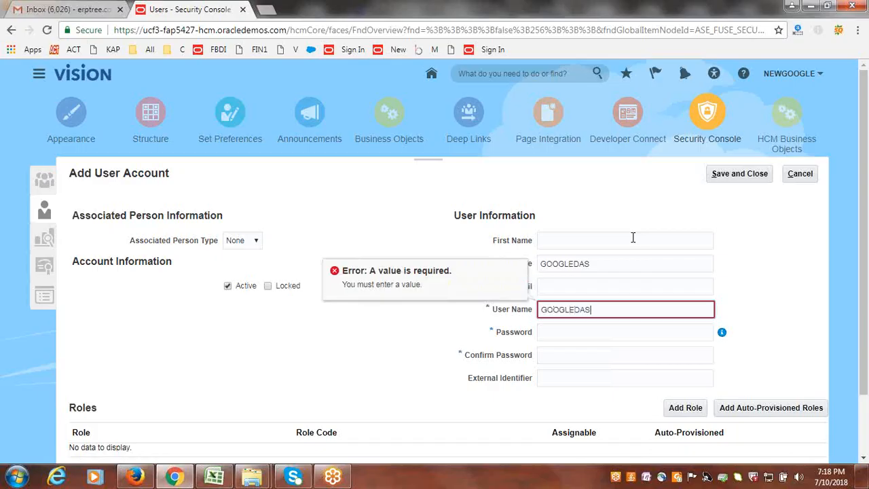
pyautogui.press('Tab')
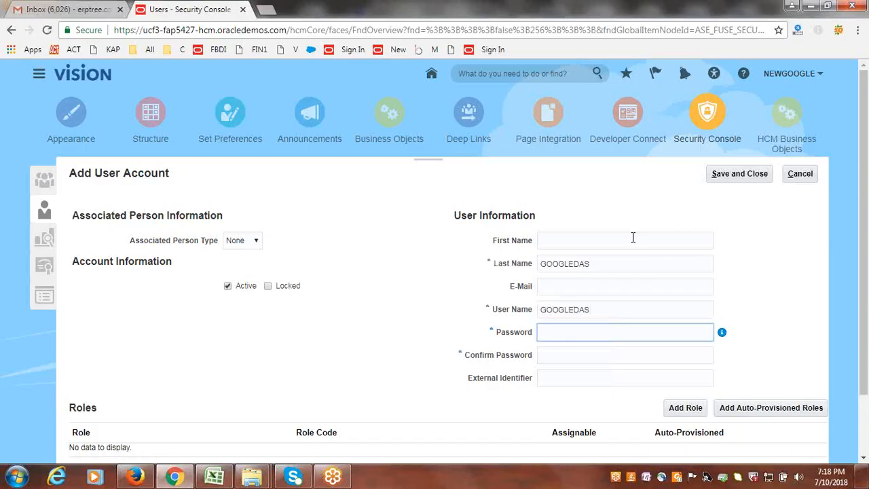
pyautogui.write('••••')
pyautogui.press('Tab')
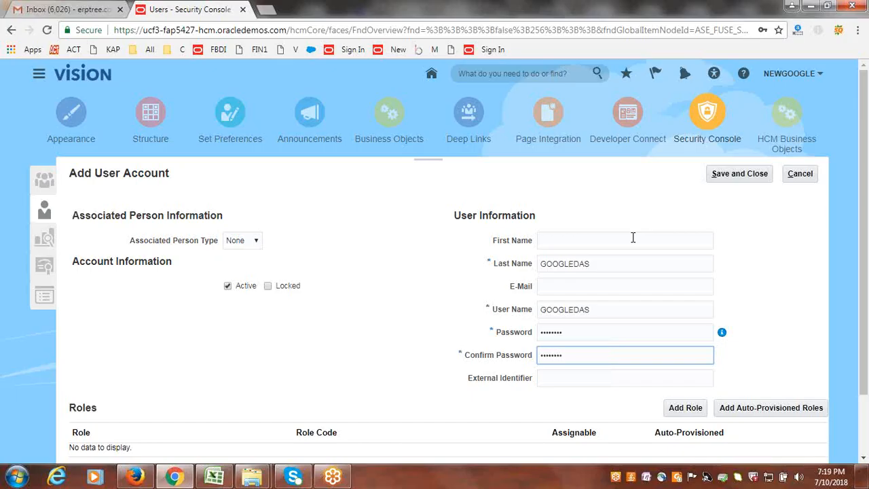
# - Search for the General Accountant role and add the GL_GENERAL_ACCOUNTANT_JOB entry to the new user account
pyautogui.click(684, 410)
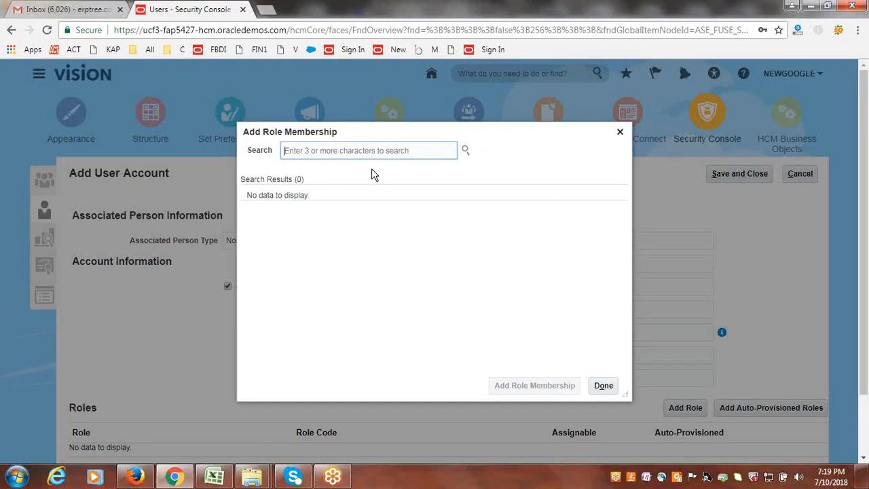
pyautogui.write('Gene')
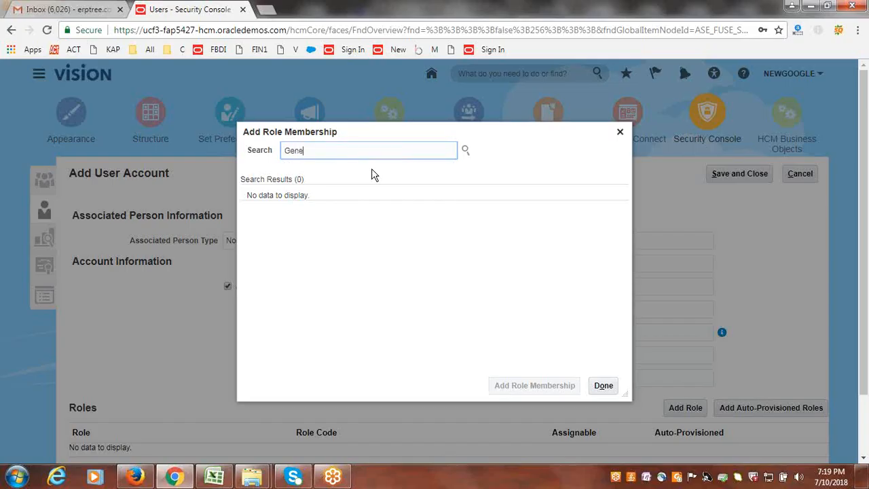
pyautogui.write('ral Accou')
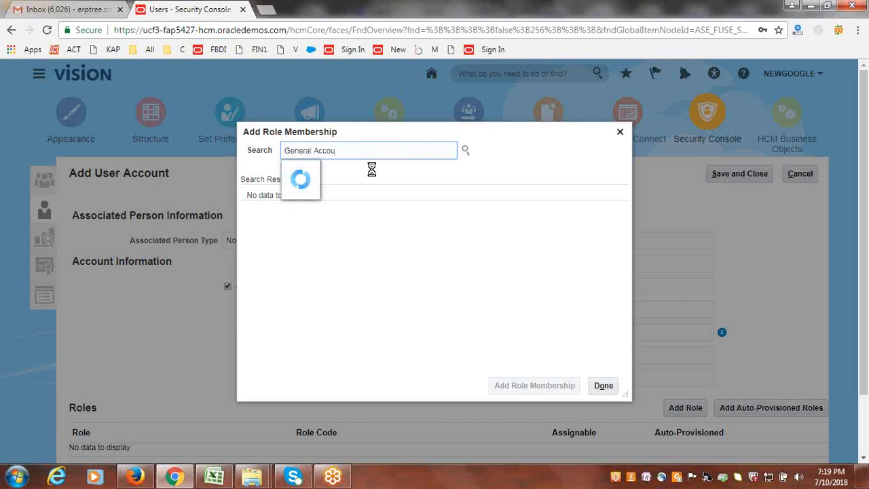
pyautogui.click(372, 169)
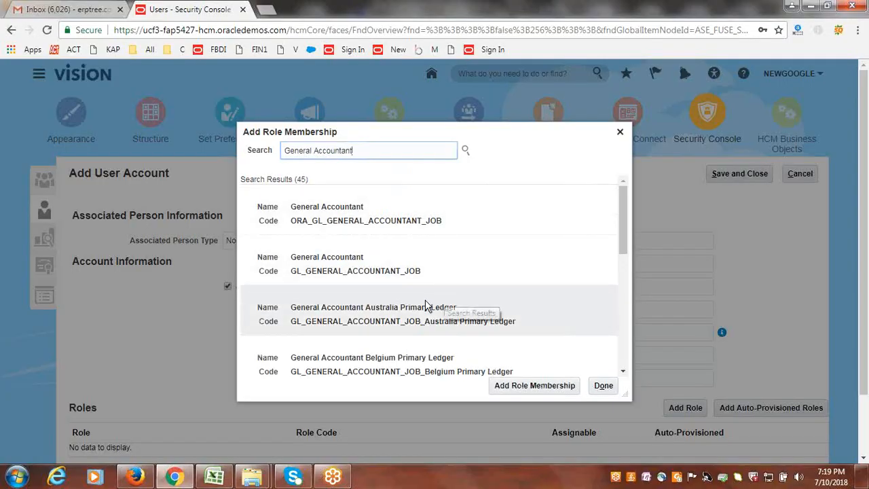
pyautogui.click(335, 260)
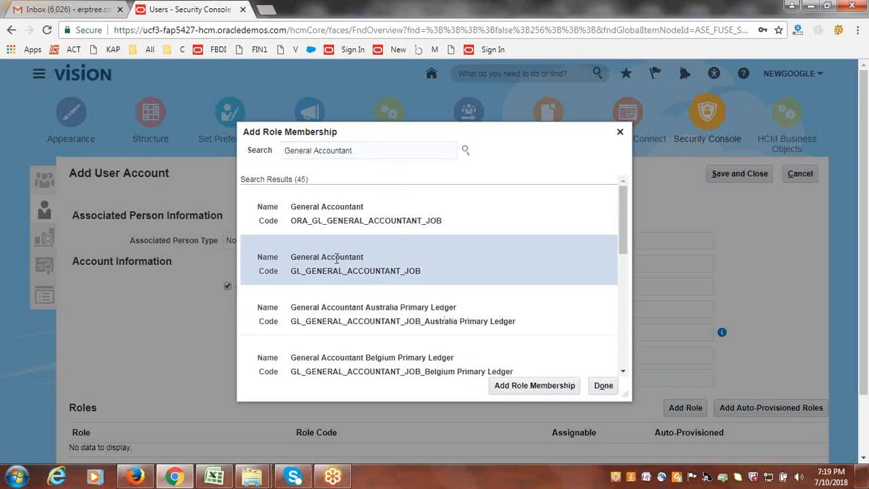
pyautogui.click(528, 385)
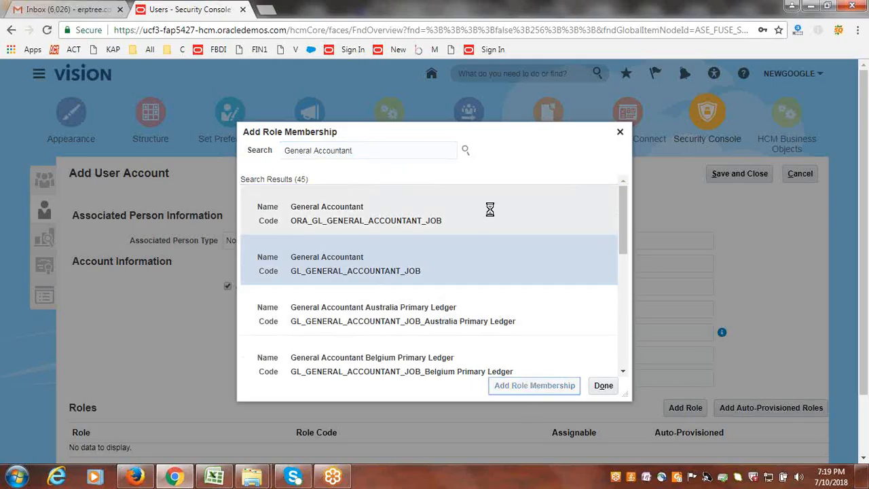
pyautogui.click(506, 184)
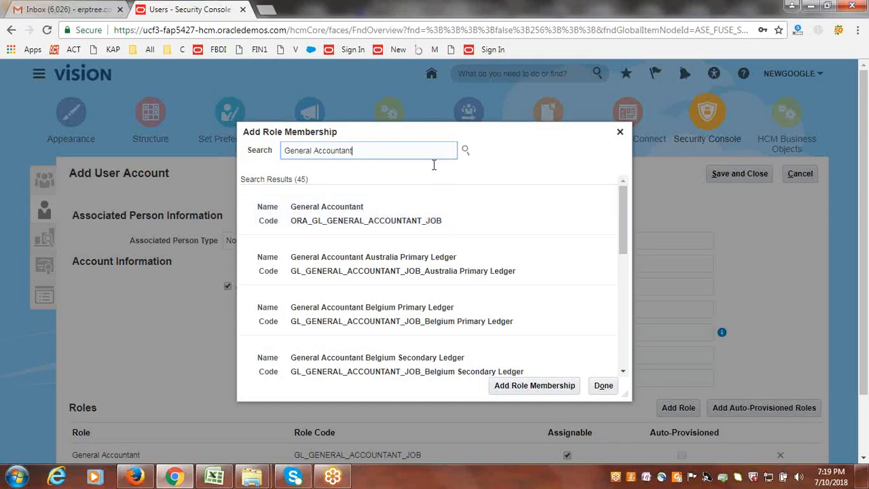
# - Add the General Accounting Manager role with code GL_GENERAL_ACCOUNTING_MANAGER_JOB to the account and finish adding roles
pyautogui.click(402, 150)
pyautogui.press('BackSpace')
pyautogui.press('BackSpace')
pyautogui.press('BackSpace')
pyautogui.press('BackSpace')
pyautogui.write('ting')
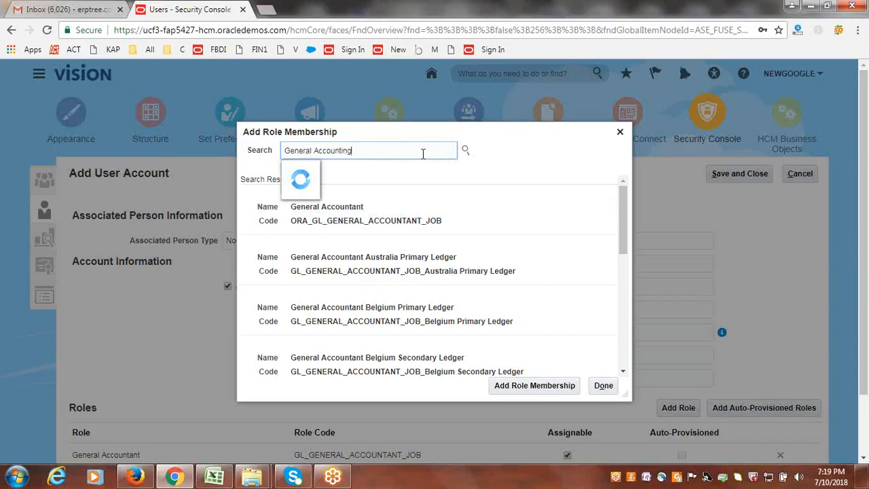
pyautogui.click(418, 175)
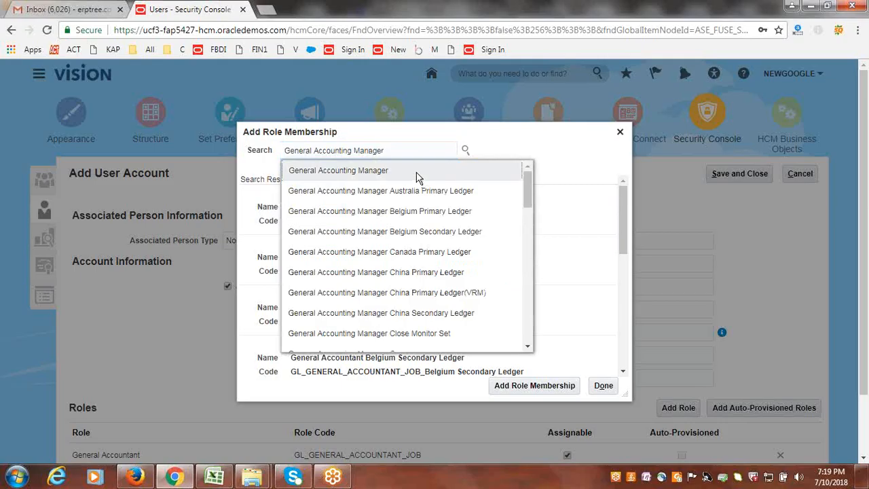
pyautogui.click(417, 175)
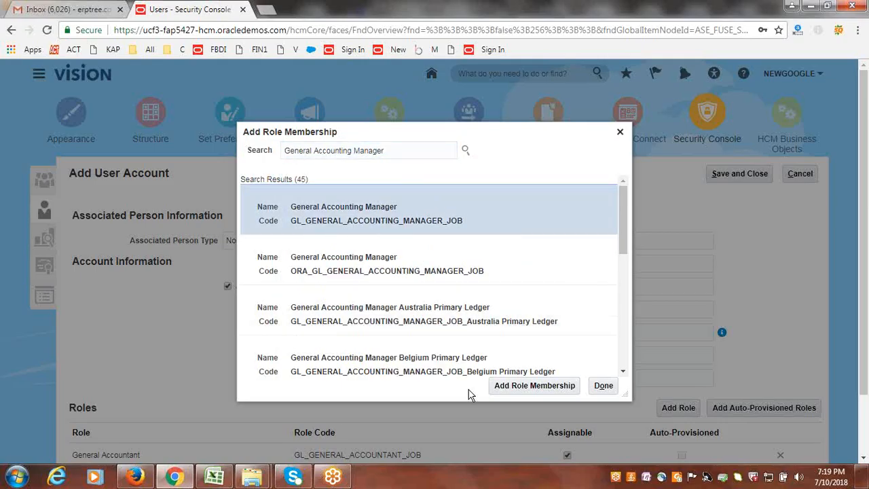
pyautogui.click(534, 384)
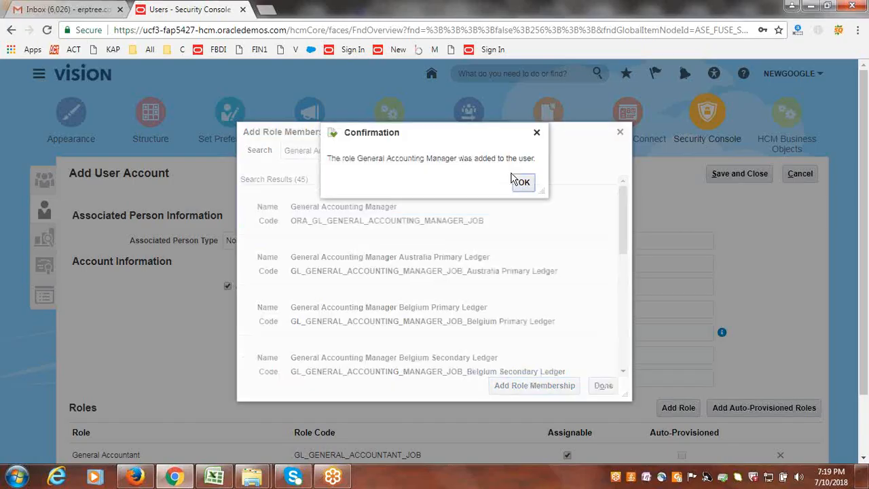
pyautogui.click(524, 183)
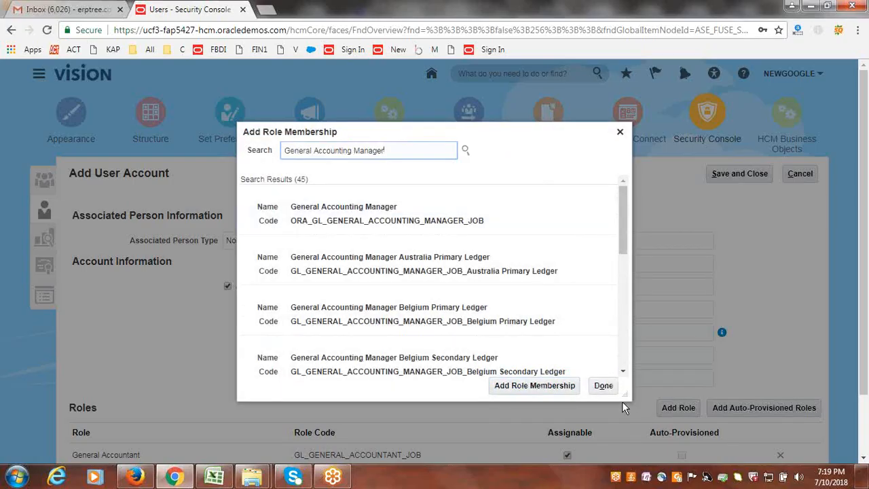
pyautogui.click(603, 385)
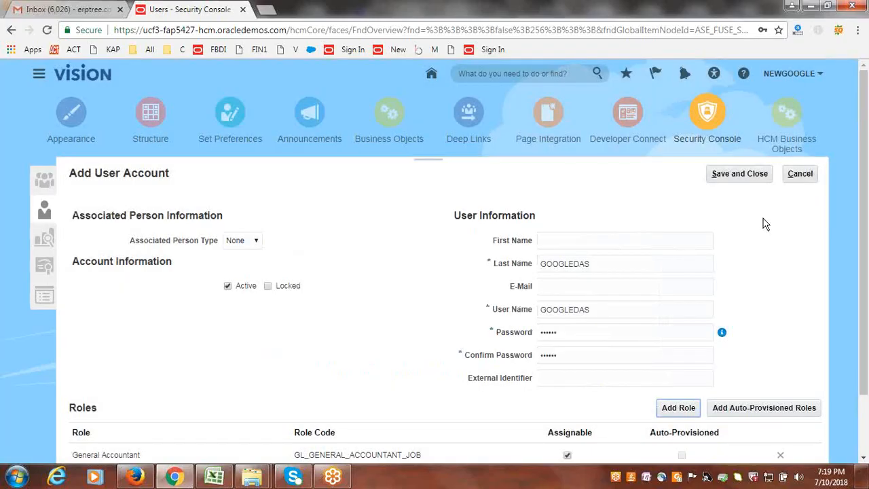
# - Re-enter the account password and its confirmation, and save and close the new user account
pyautogui.doubleClick(625, 336)
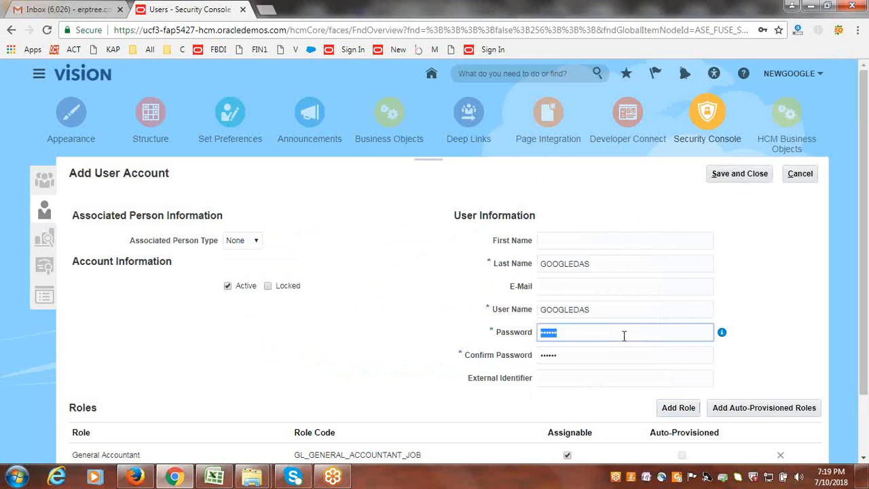
pyautogui.write('••••••••')
pyautogui.press('Tab')
pyautogui.press('Tab')
pyautogui.write('•••')
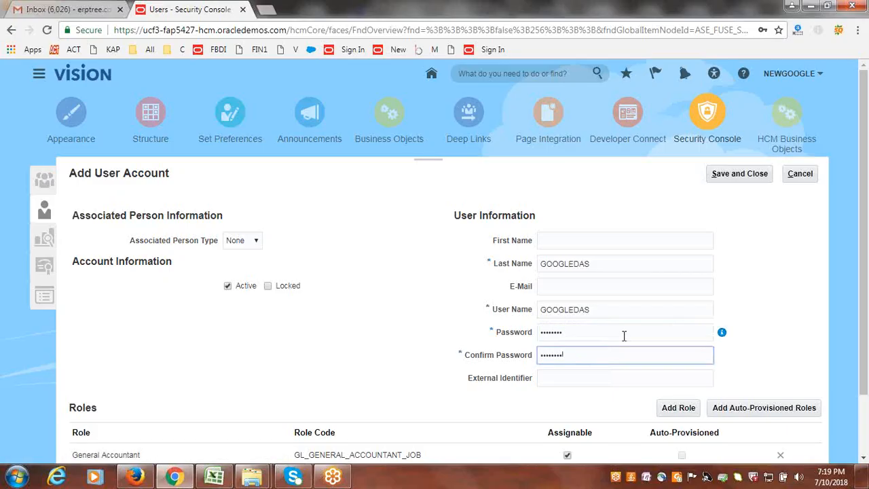
pyautogui.click(742, 174)
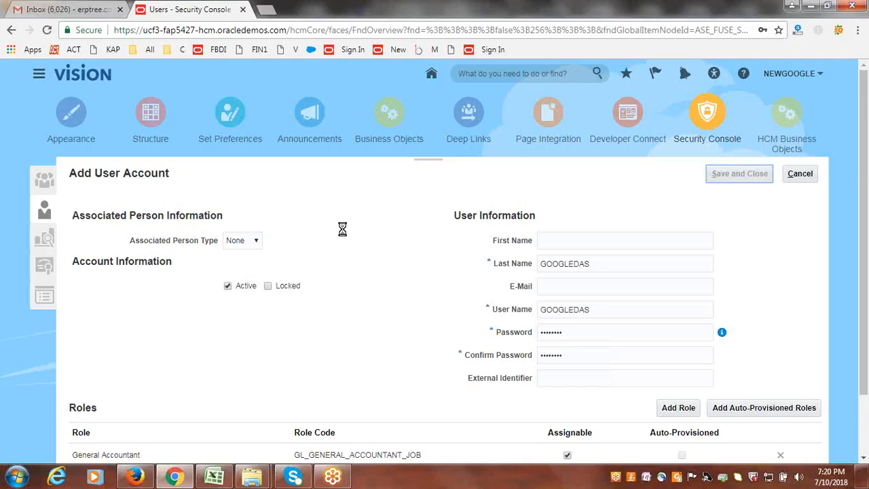
# - In the Excel workbook, mark Create Data Access Set, Create New User and Assign GL Role to User as Done in column B
pyautogui.click(214, 477)
pyautogui.press('Up')
pyautogui.press('Right')
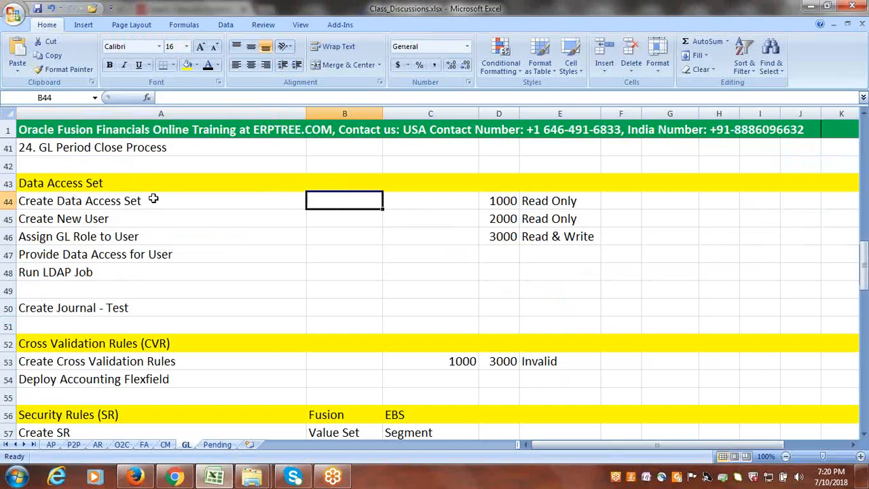
pyautogui.write('Done')
pyautogui.press('Return')
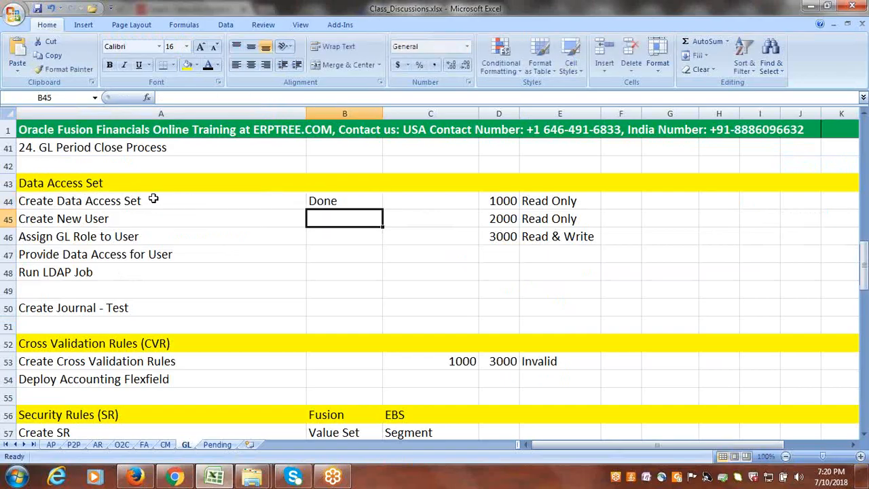
pyautogui.write('d')
pyautogui.press('Return')
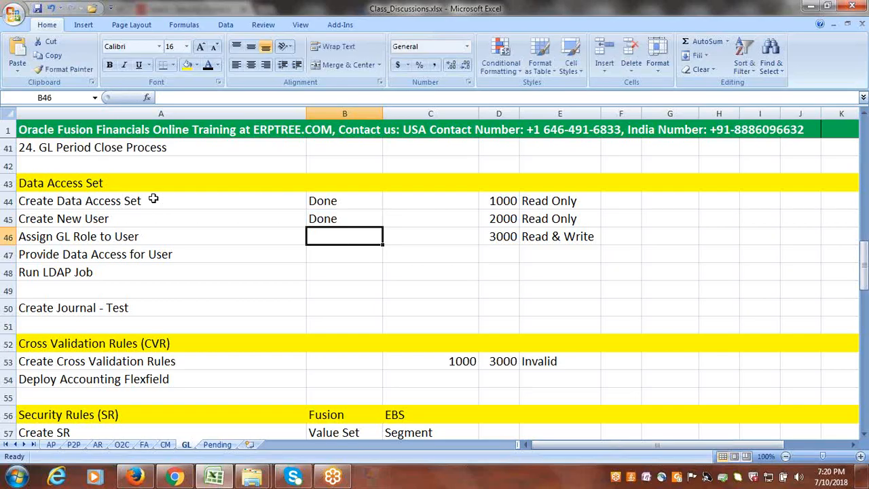
pyautogui.write('d')
pyautogui.press('Tab')
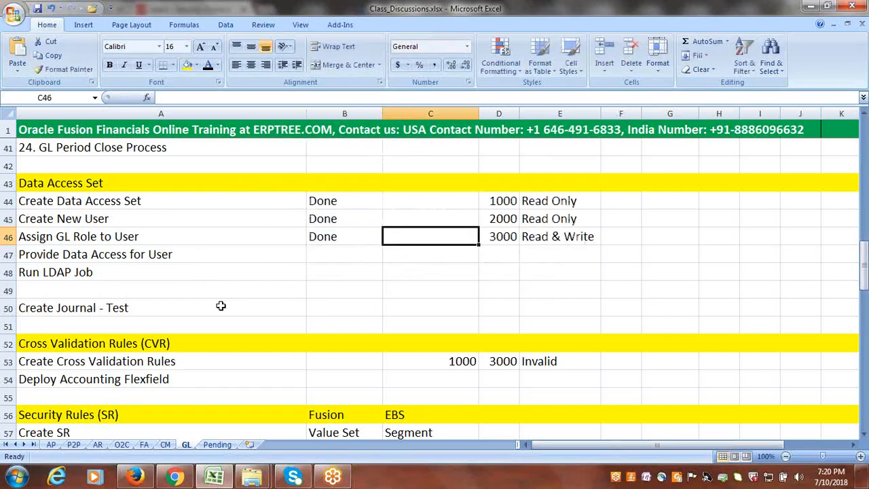
# - Narrow column A of the GL sheet and save the workbook
pyautogui.moveTo(306, 114); pyautogui.dragTo(238, 114)
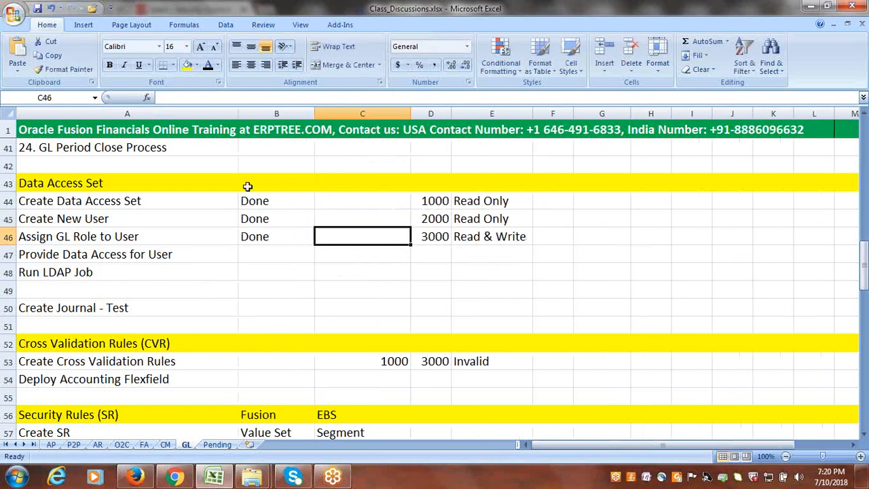
pyautogui.click(277, 237)
pyautogui.hotkey('ctrl', 's')
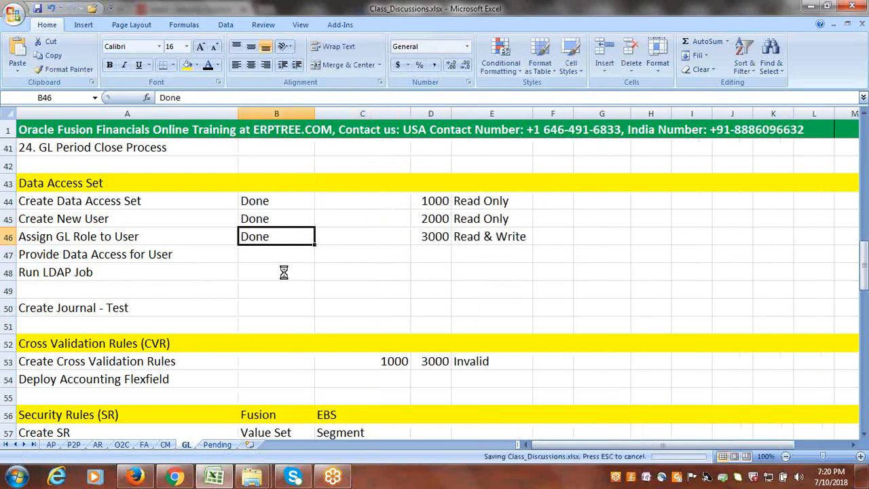
pyautogui.click(113, 254)
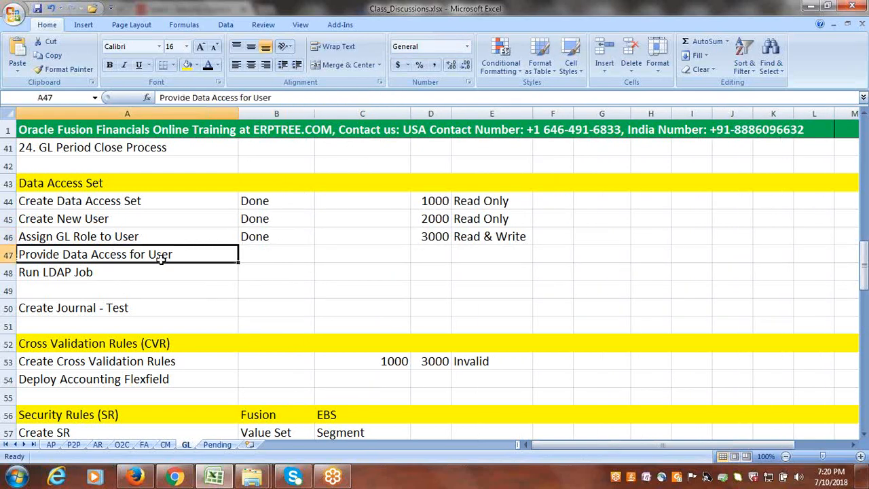
pyautogui.hotkey('ctrl', 's')
pyautogui.doubleClick(158, 203)
pyautogui.moveTo(144, 201); pyautogui.dragTo(57, 201)
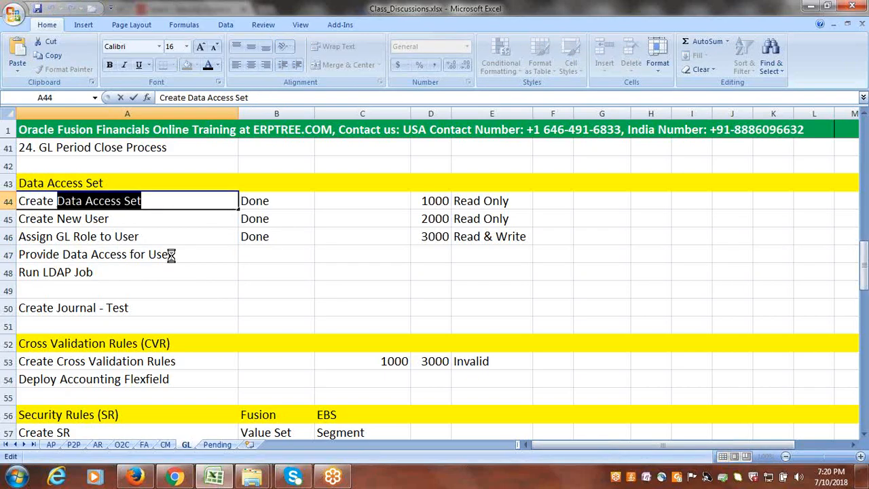
pyautogui.press('Escape')
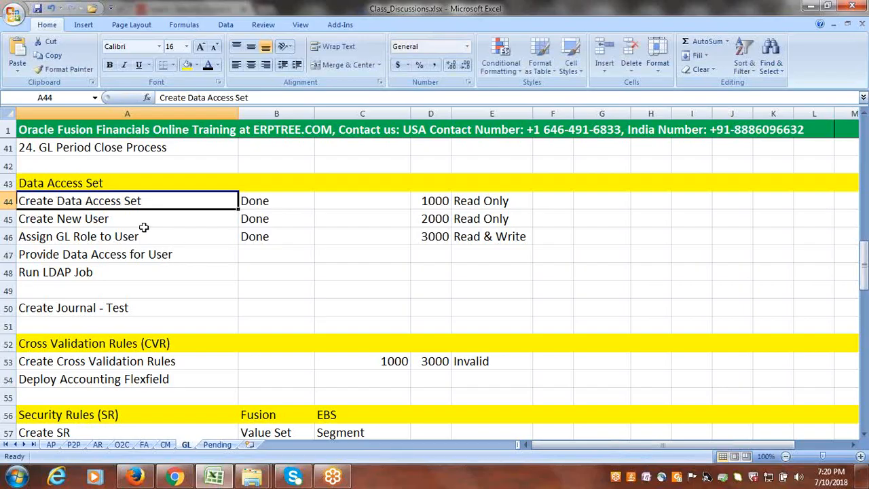
# - Return to Chrome, search Setup and Maintenance for "data access for users", and open the Manage Data Access for Users task
pyautogui.click(176, 479)
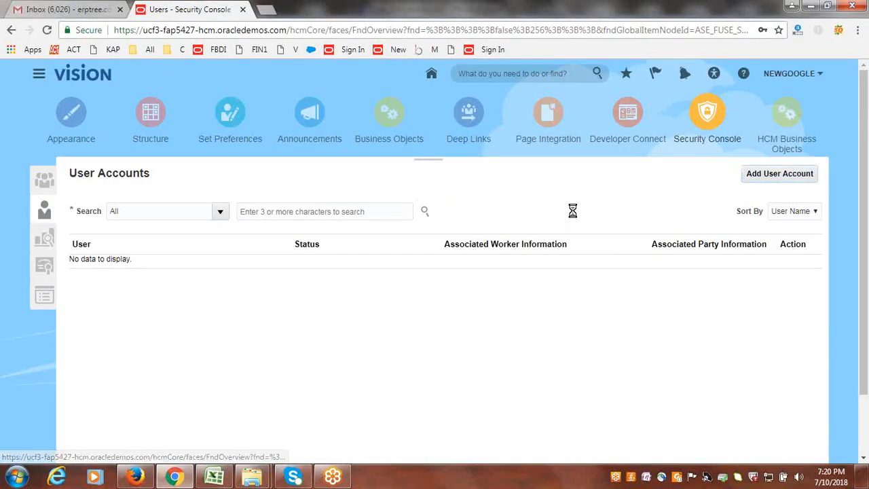
pyautogui.click(699, 204)
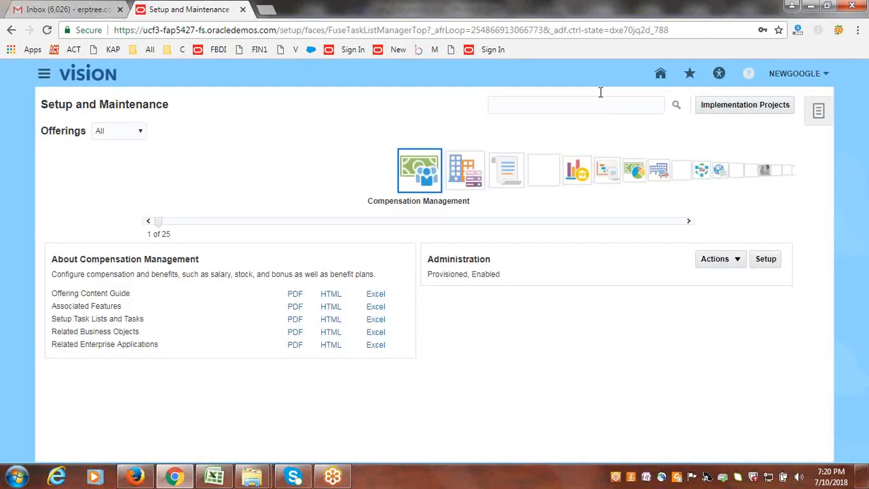
pyautogui.click(601, 94)
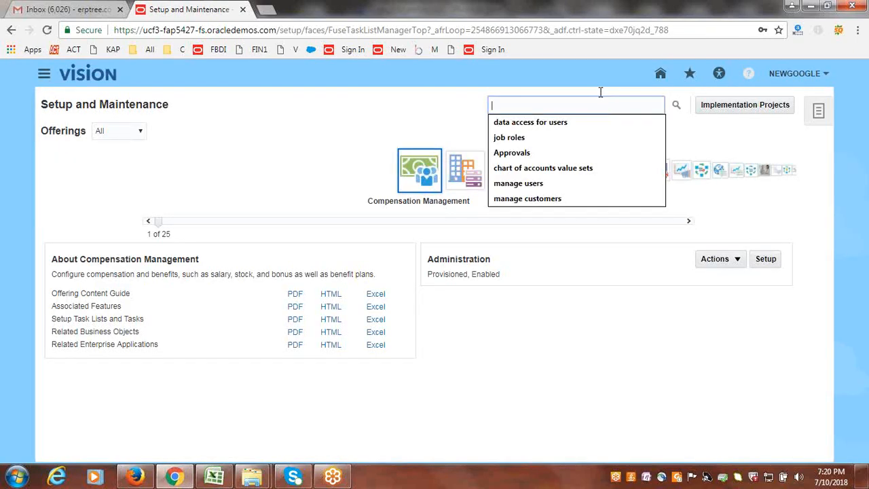
pyautogui.click(596, 123)
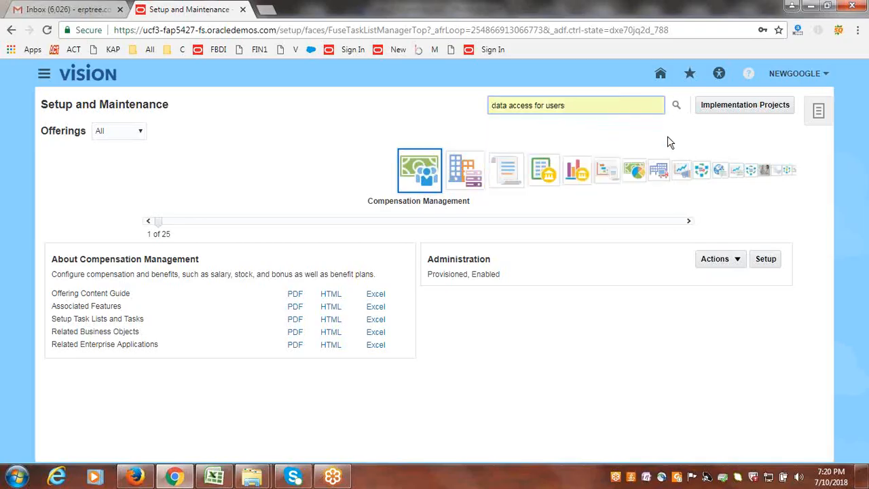
pyautogui.click(678, 106)
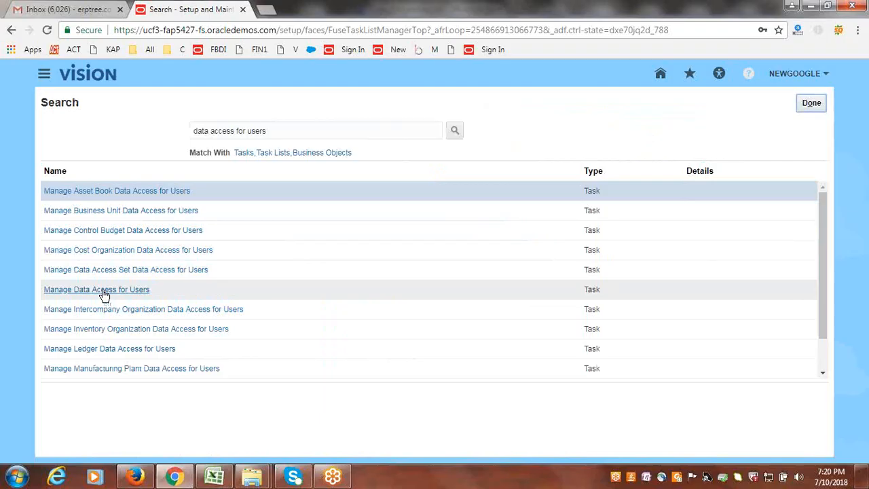
pyautogui.click(102, 291)
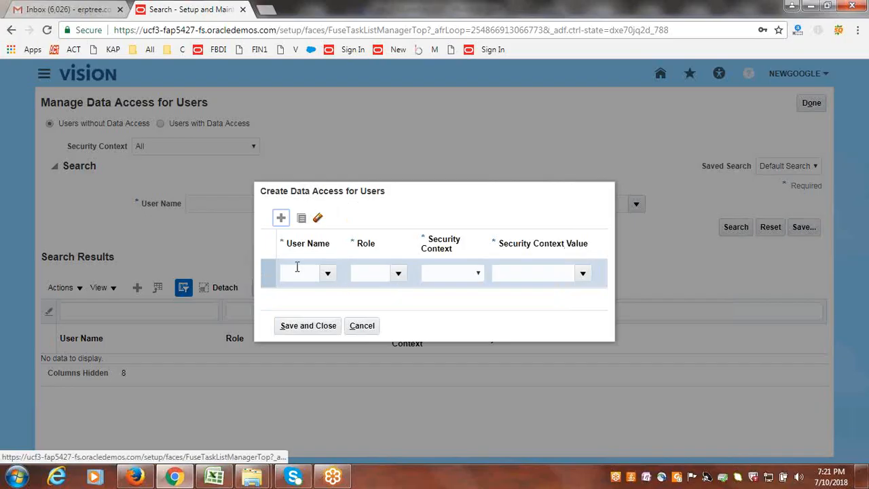
# - In the new data access row, set the user name to GOOGLEDAS and choose one of its assigned general accounting roles
pyautogui.click(297, 267)
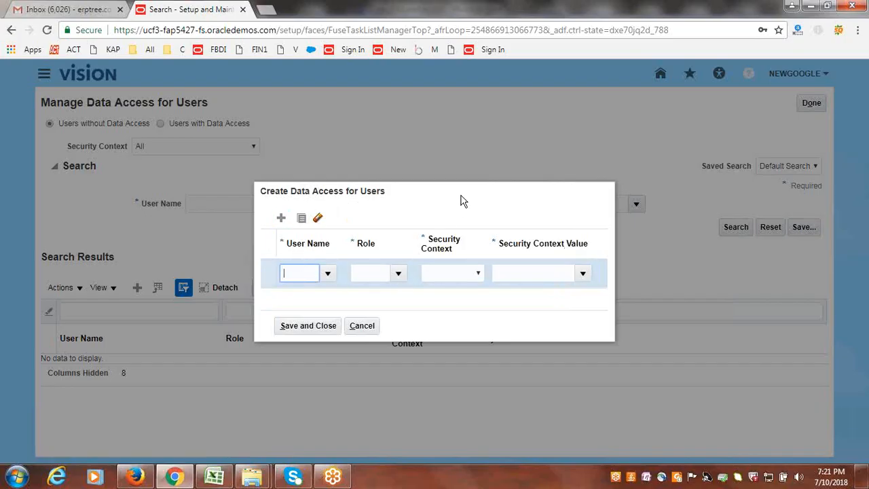
pyautogui.write('googledas')
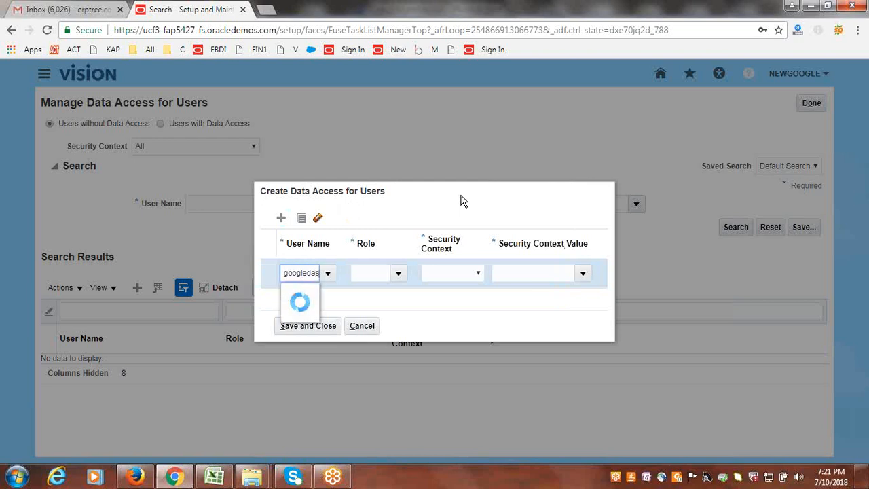
pyautogui.press('Tab')
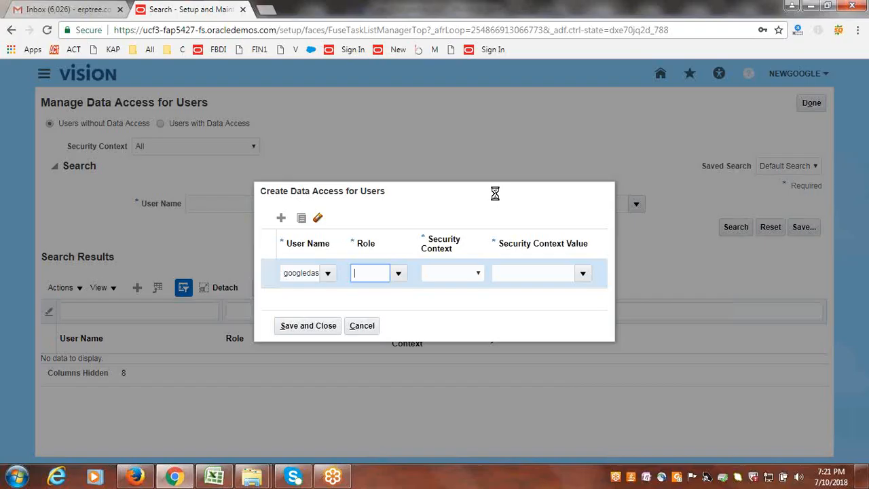
pyautogui.click(398, 274)
pyautogui.click(404, 295)
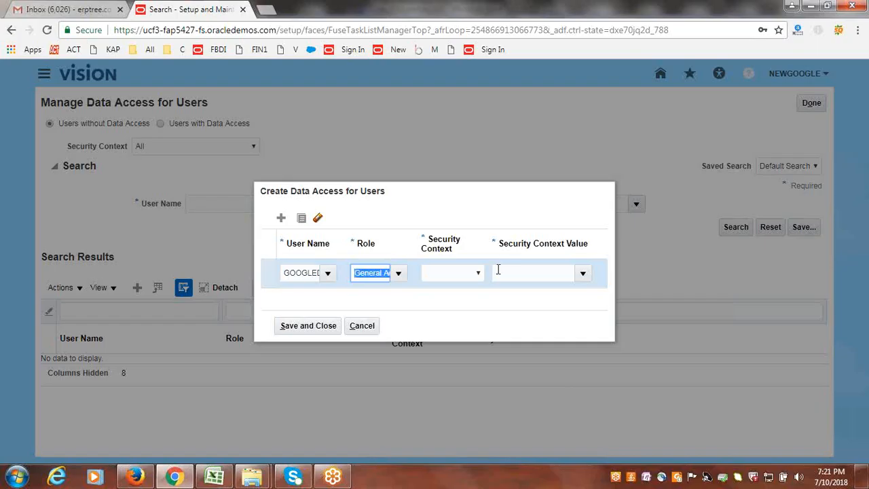
# - In the GOOGLEDAS row, set the security context to Data access set and its value to NewGoogle Data Access Set
pyautogui.click(478, 274)
pyautogui.click(476, 312)
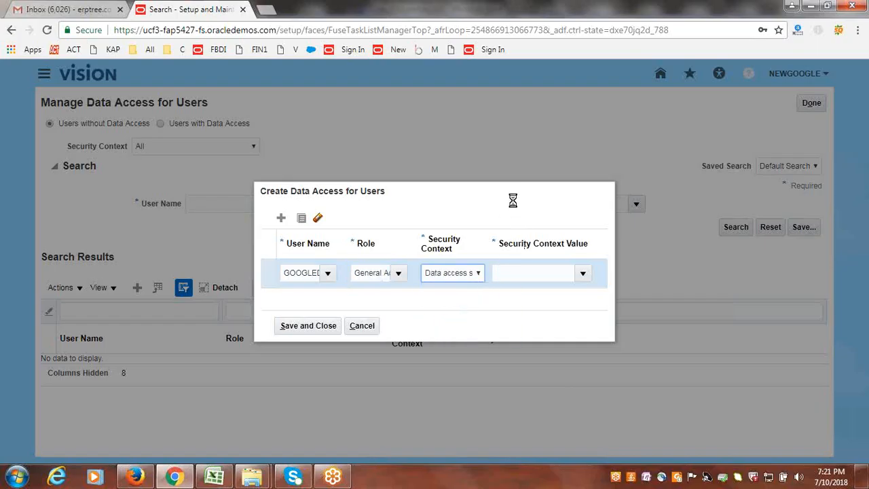
pyautogui.press('Tab')
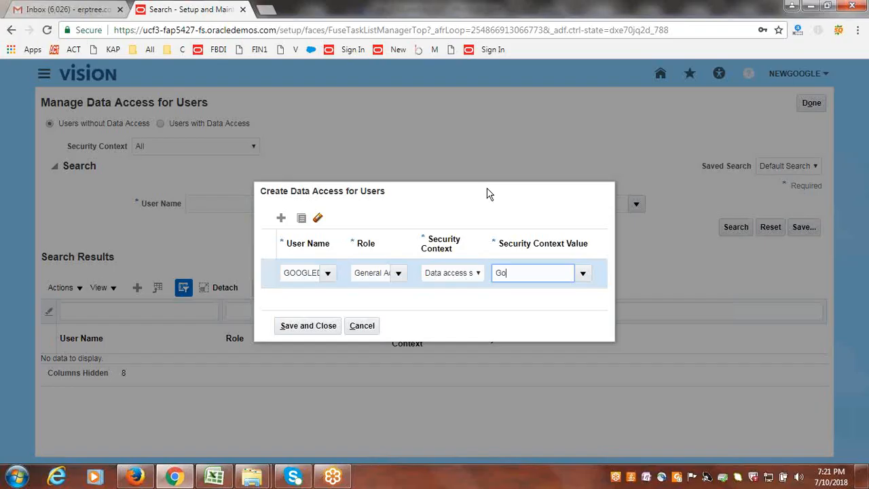
pyautogui.write('Google')
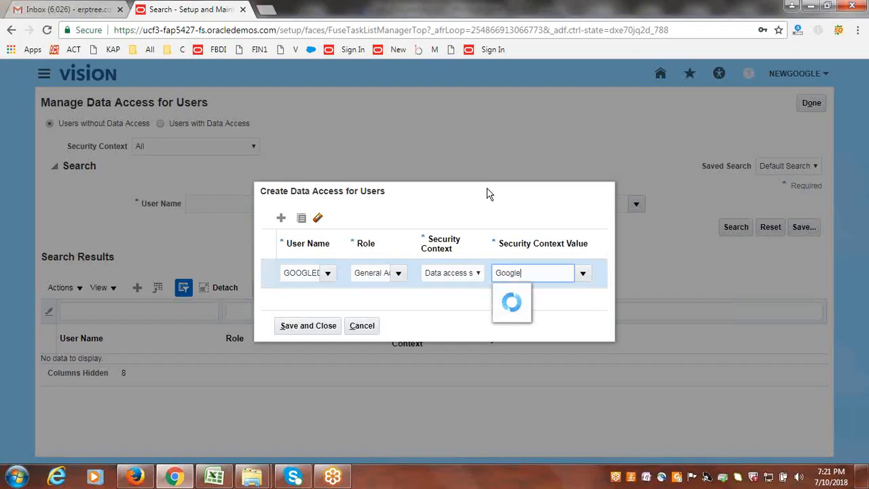
pyautogui.press('BackSpace')
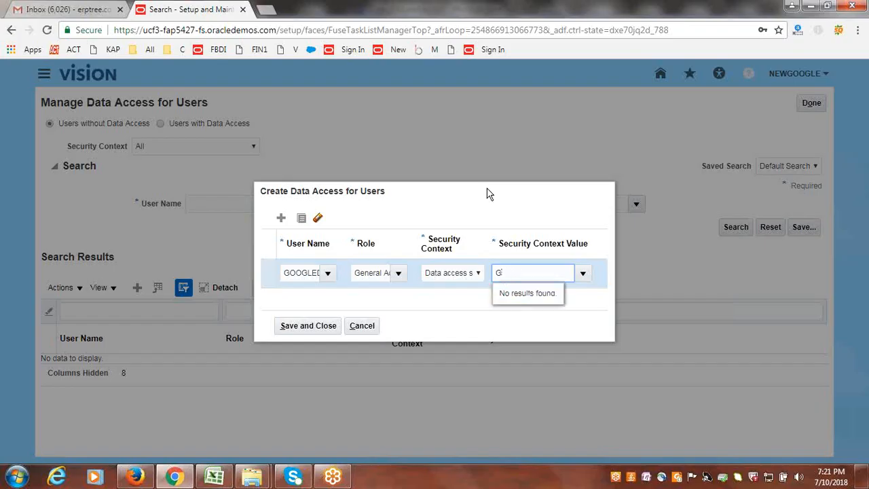
pyautogui.write('New')
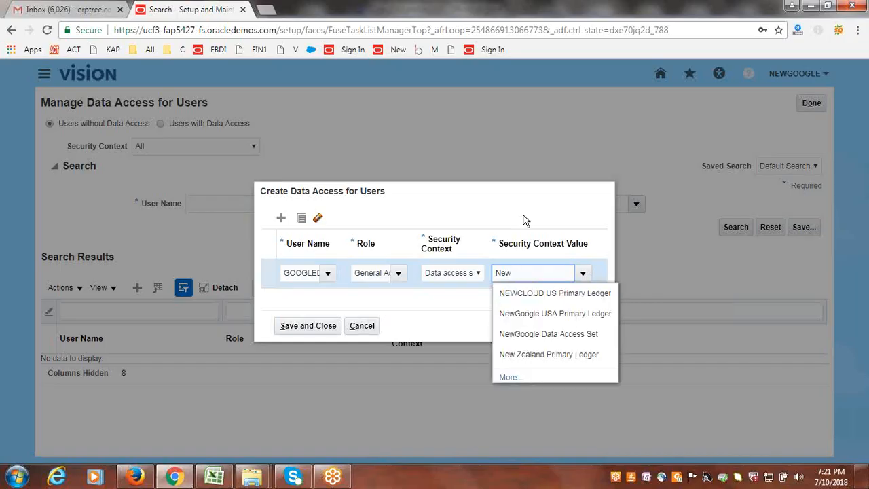
pyautogui.click(539, 336)
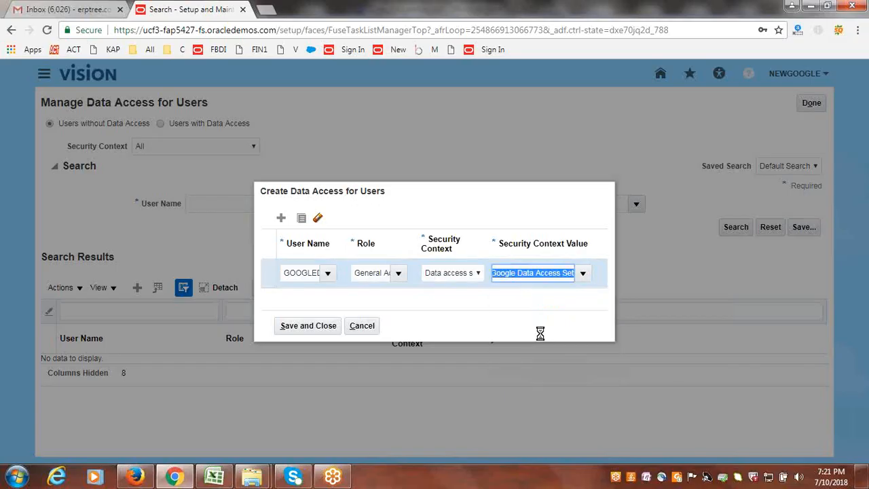
pyautogui.click(487, 207)
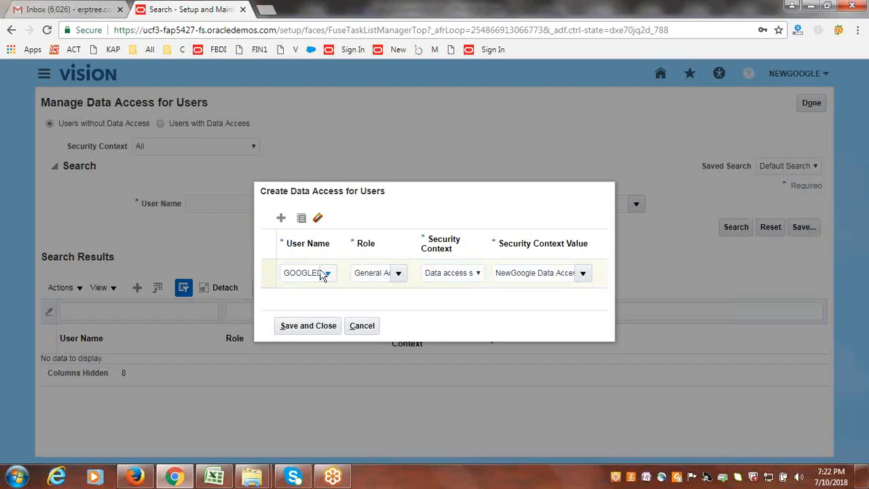
# - Add a second data access row for user GOOGLEDAS and choose a general accounting role for it
pyautogui.click(282, 218)
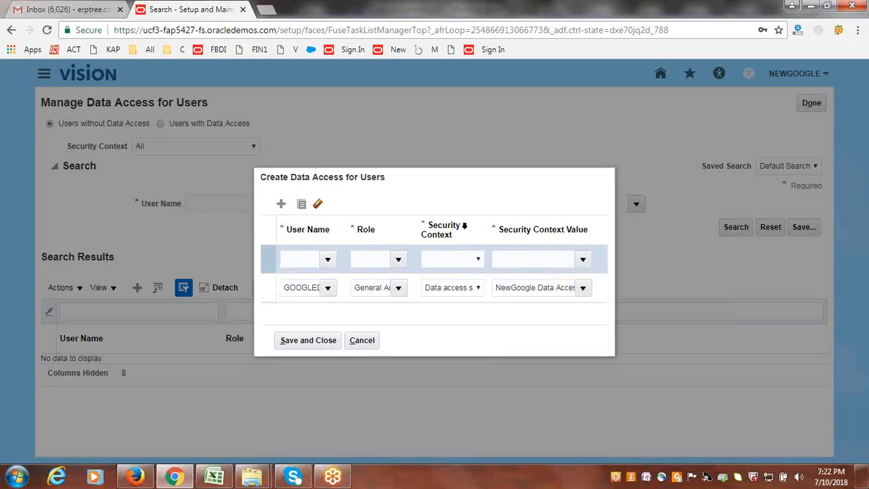
pyautogui.click(325, 263)
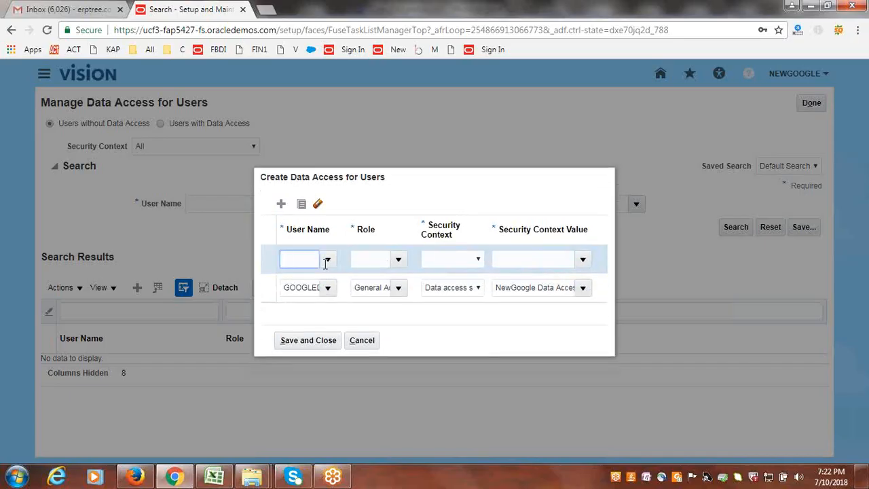
pyautogui.write('googleas')
pyautogui.press('Tab')
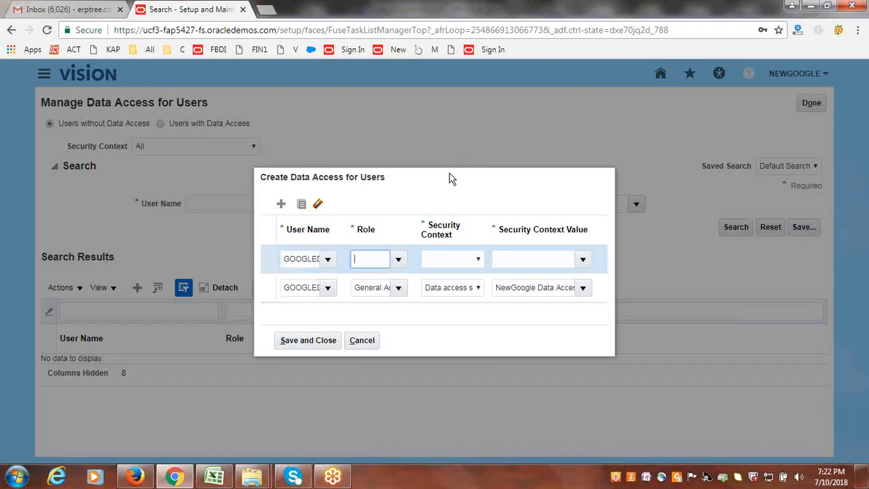
pyautogui.click(398, 260)
pyautogui.click(398, 303)
# - Give the second row the Data access set context with value NewGoogle Data Access Set, then save the assignments and leave the task
pyautogui.click(469, 264)
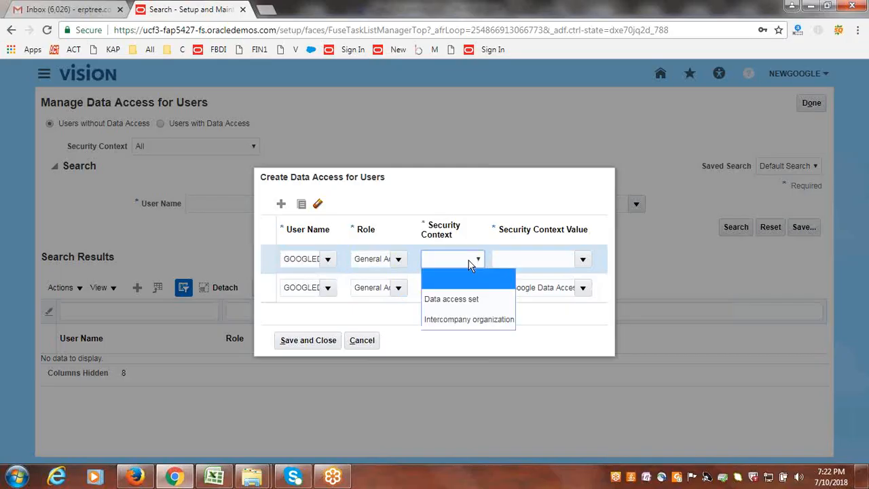
pyautogui.click(467, 300)
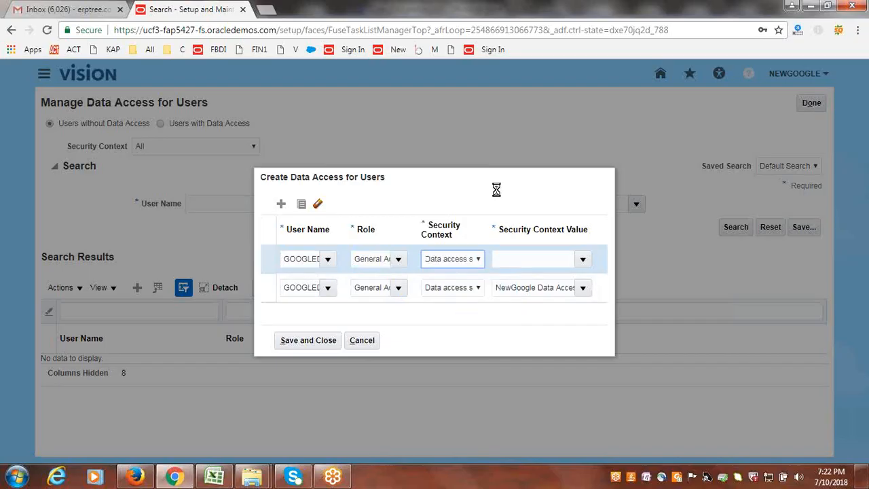
pyautogui.press('Tab')
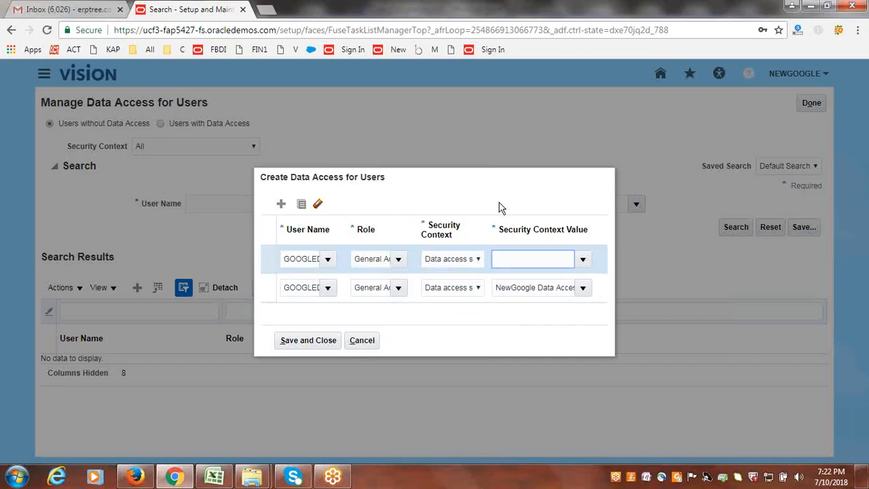
pyautogui.write('NewGoo')
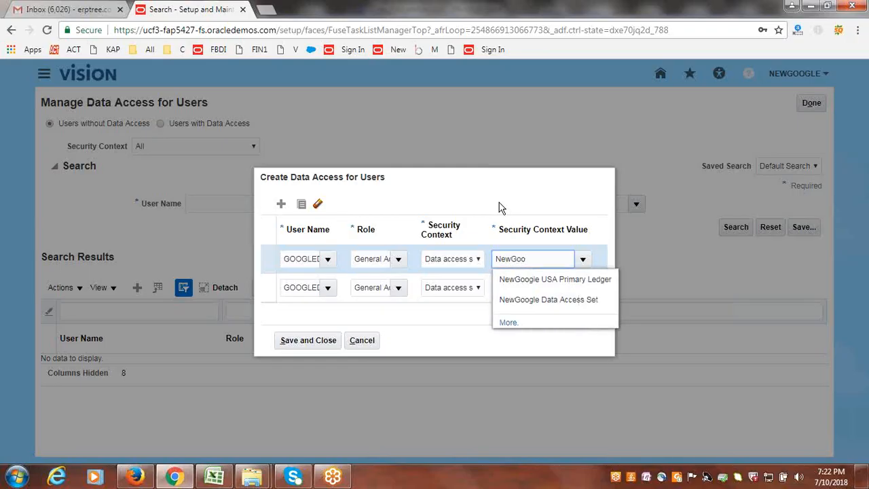
pyautogui.click(545, 300)
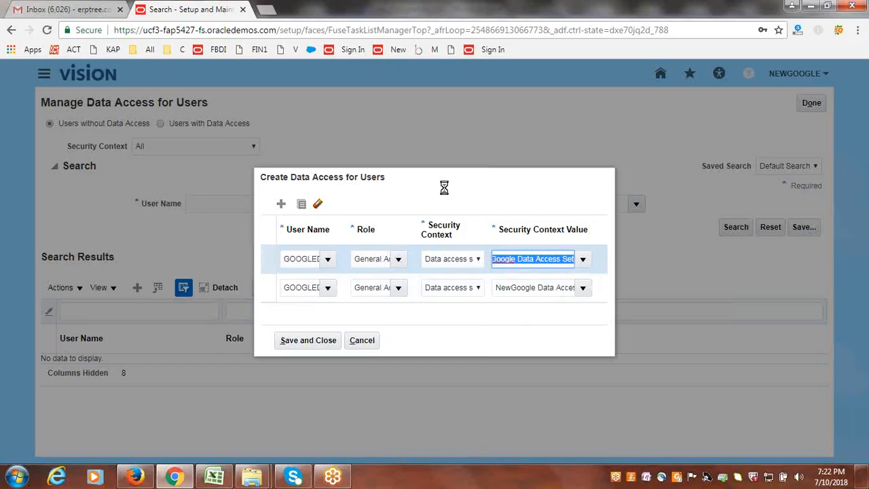
pyautogui.click(314, 343)
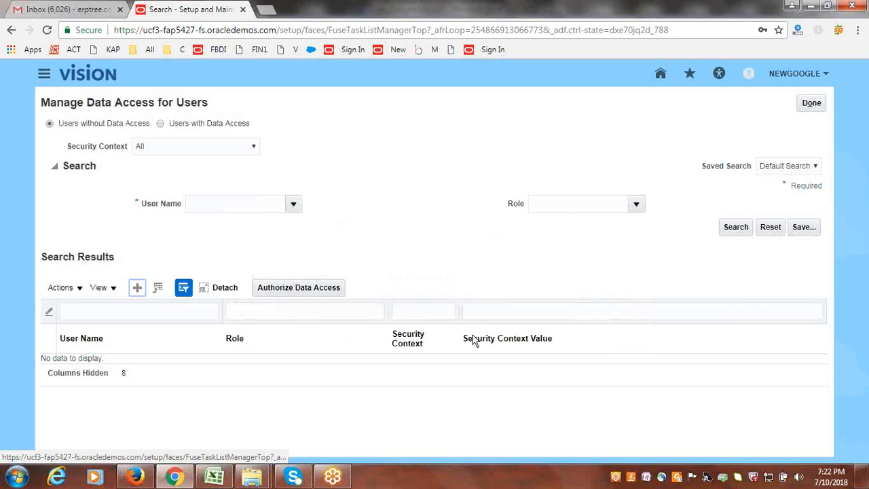
pyautogui.click(811, 106)
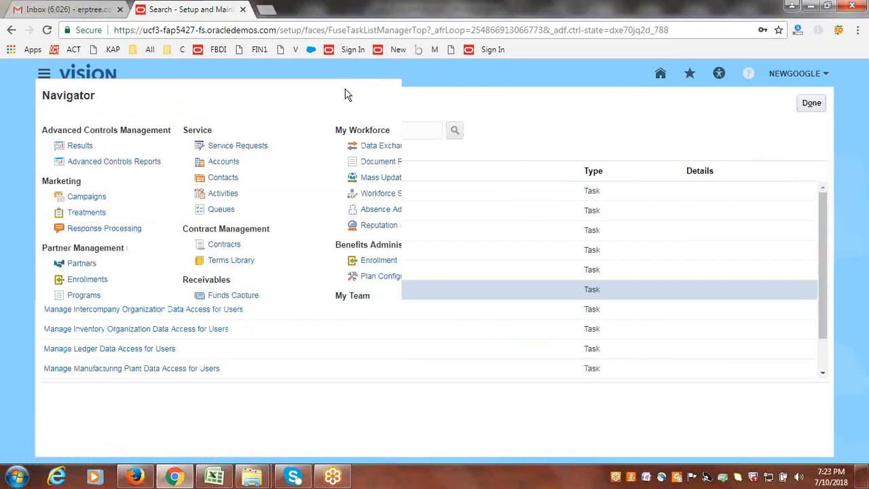
# - Open Scheduled Processes, find the Retrieve Latest LDAP Changes job by searching for LDAP, and submit it
pyautogui.click(662, 385)
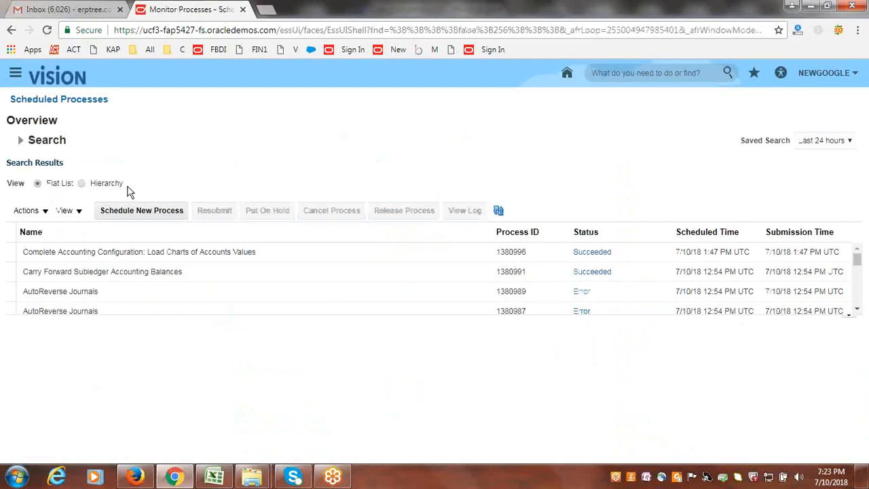
pyautogui.click(170, 212)
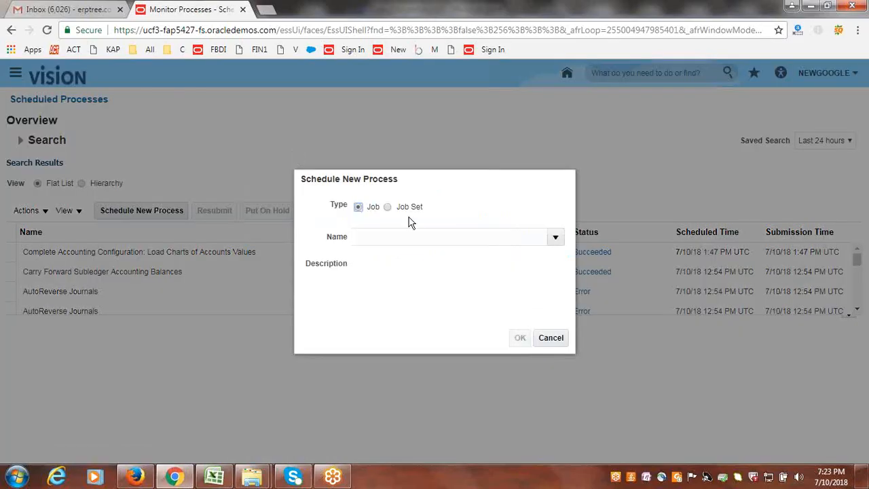
pyautogui.click(462, 239)
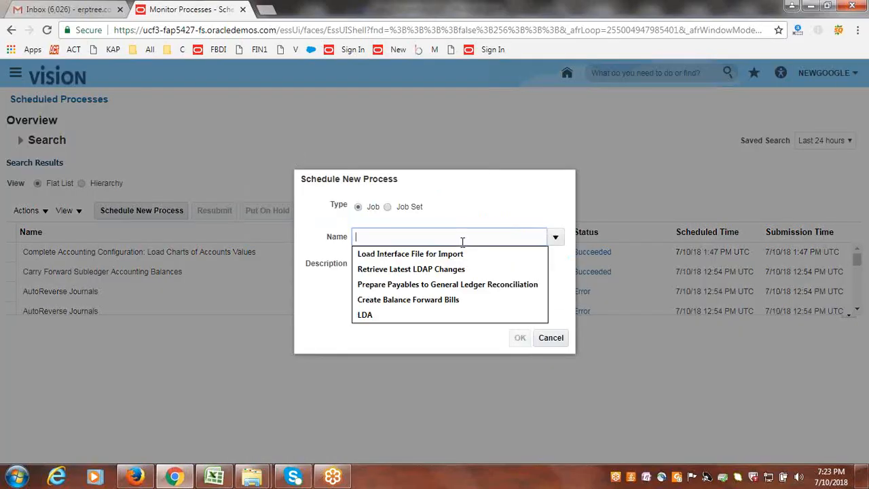
pyautogui.write('LDAP')
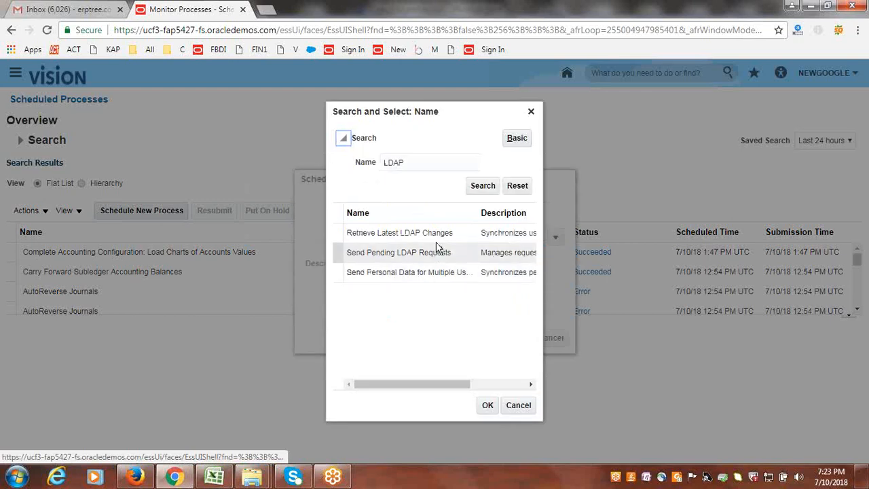
pyautogui.click(434, 234)
pyautogui.click(488, 405)
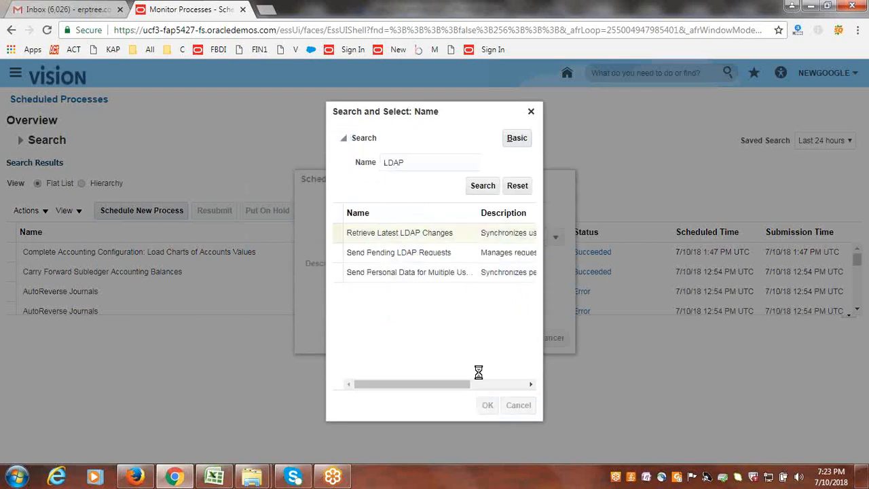
pyautogui.click(518, 339)
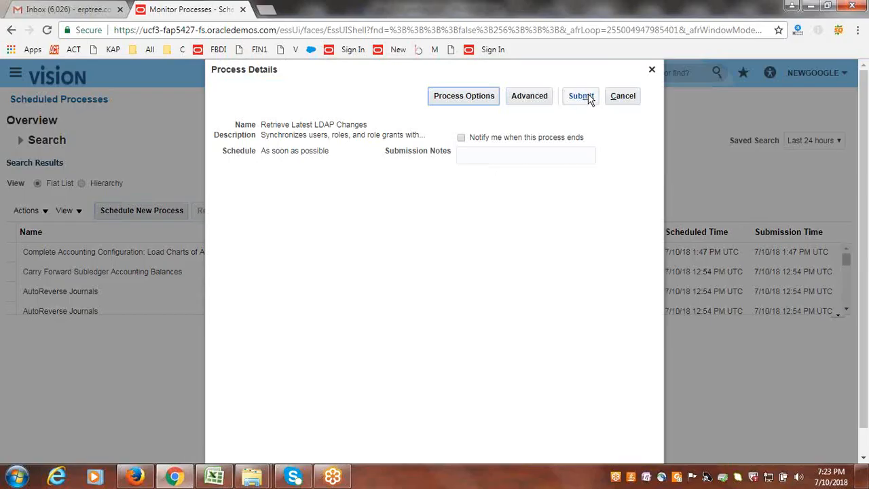
pyautogui.click(590, 99)
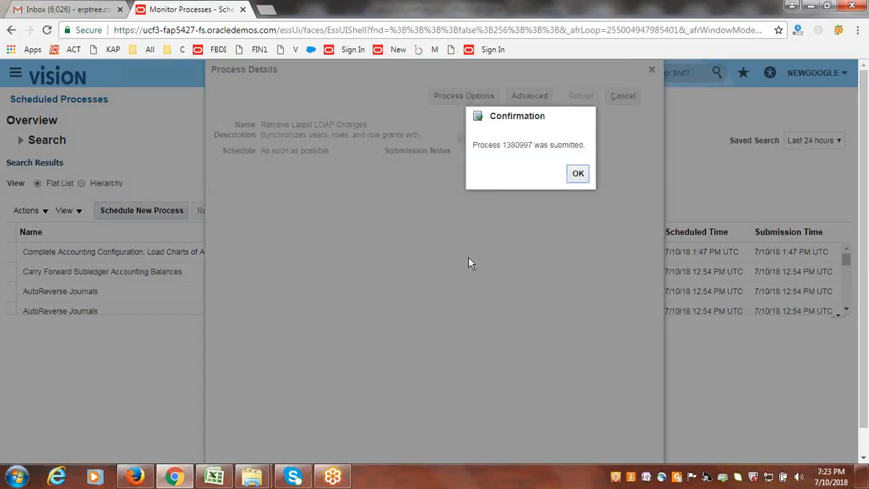
pyautogui.click(578, 173)
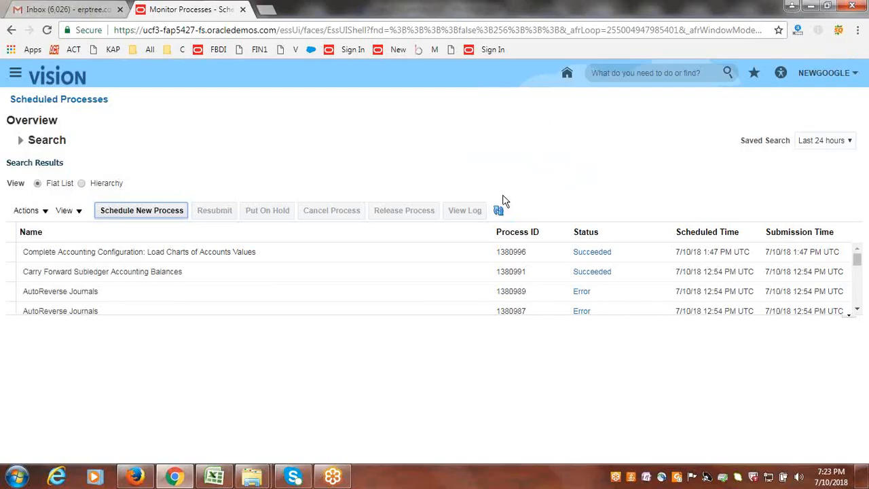
# - Refresh the scheduled processes list to check the status of the Retrieve Latest LDAP Changes job
pyautogui.click(499, 213)
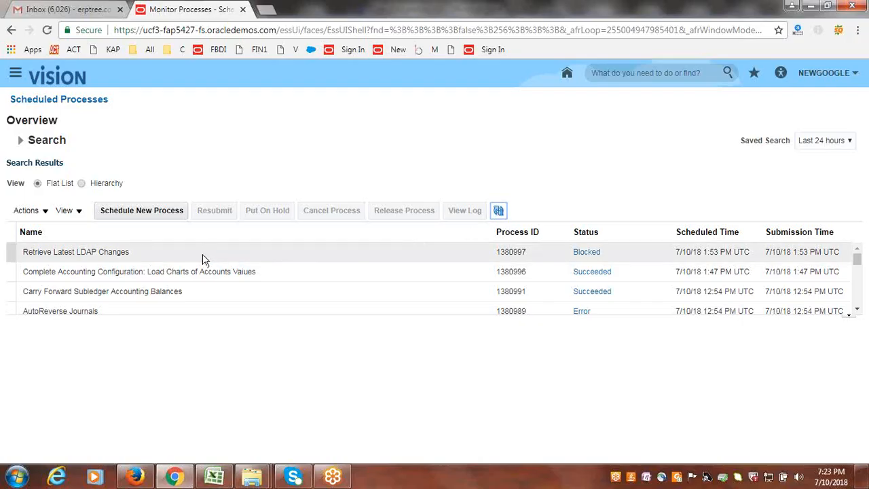
pyautogui.click(499, 212)
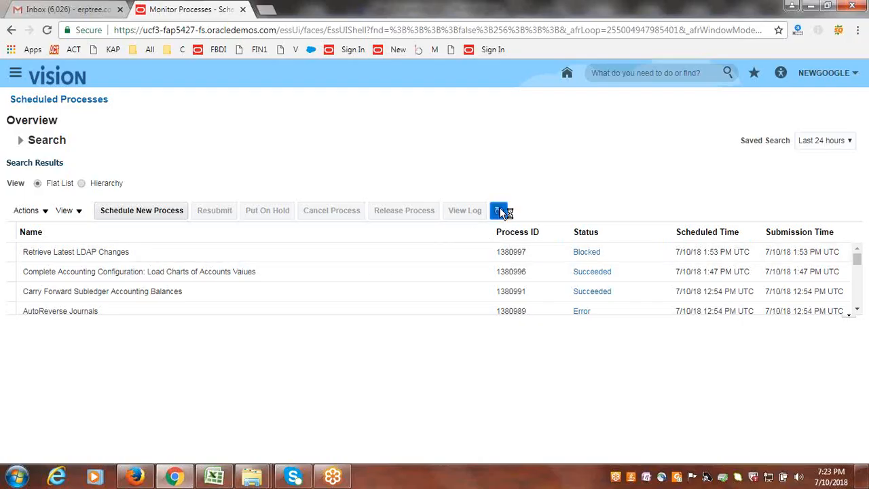
pyautogui.click(504, 211)
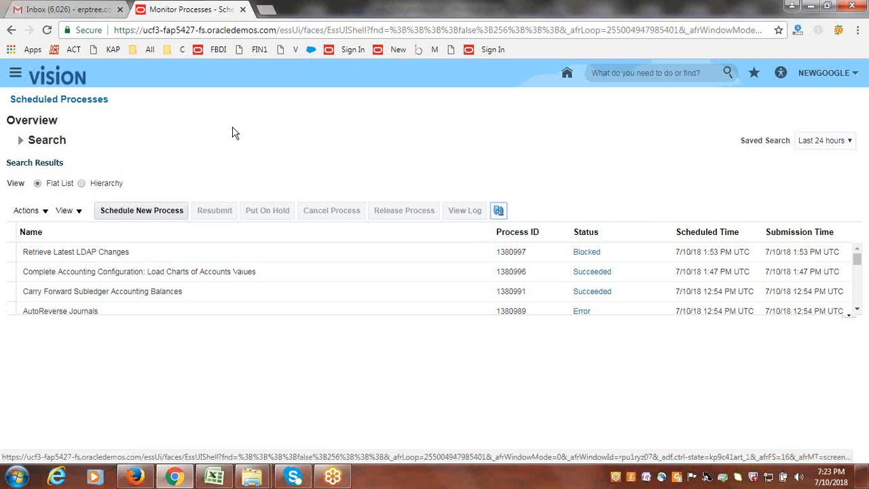
# - Switch to the Excel workbook, mark Provide Data Access for User and Run LDAP Job as Done in column B, and save it
pyautogui.click(215, 478)
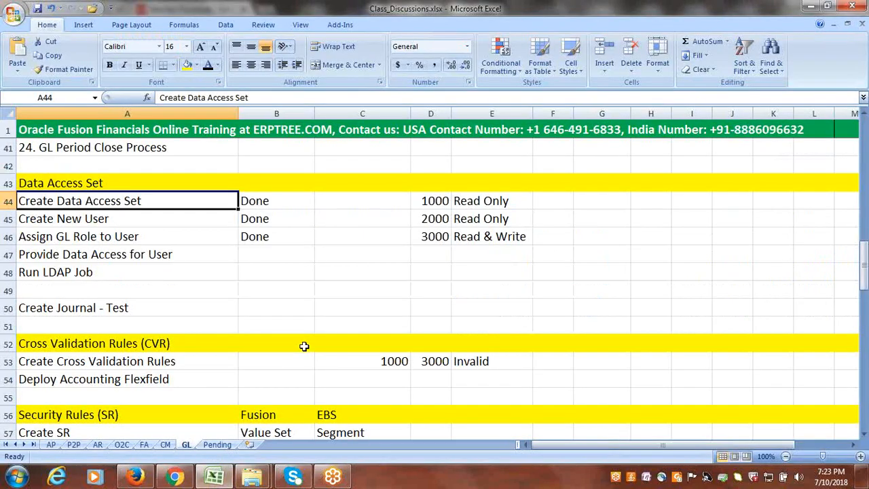
pyautogui.click(155, 249)
pyautogui.press('Right')
pyautogui.write('Done')
pyautogui.press('Return')
pyautogui.write('Done')
pyautogui.click(371, 275)
pyautogui.hotkey('ctrl', 's')
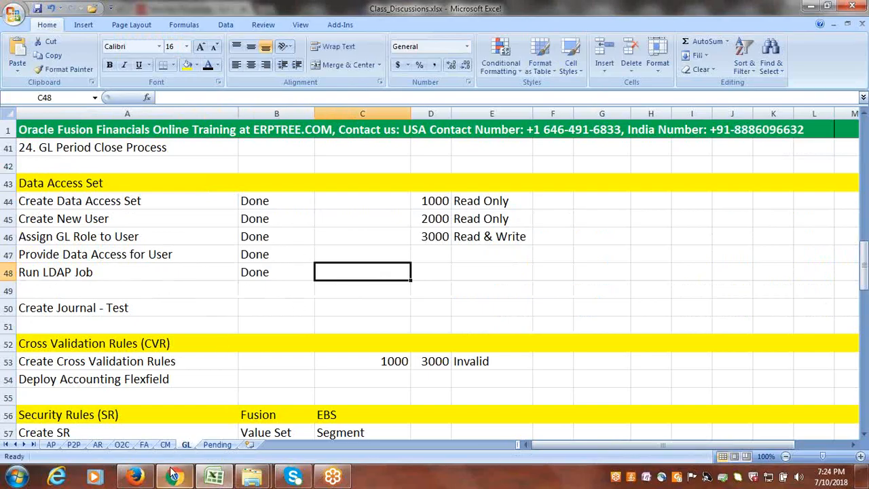
# - Switch to Firefox and sign in to Oracle Applications Cloud with user ID googledas and the account password
pyautogui.click(75, 307)
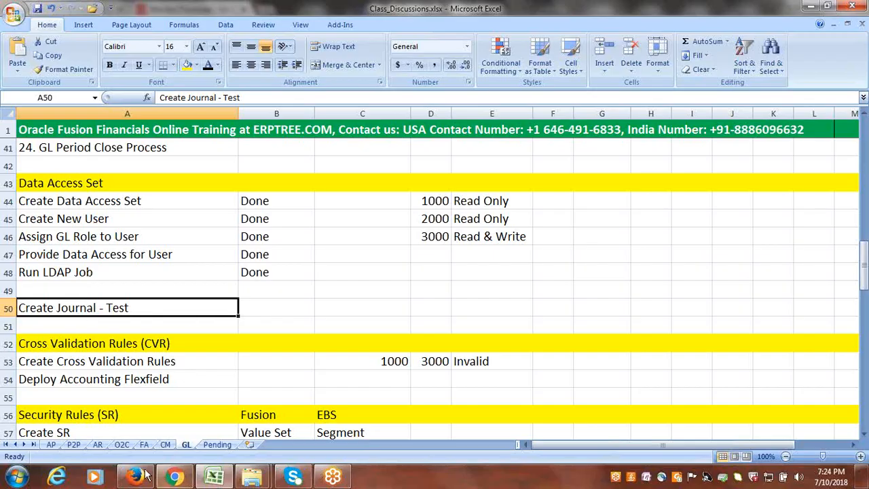
pyautogui.moveTo(145, 480)
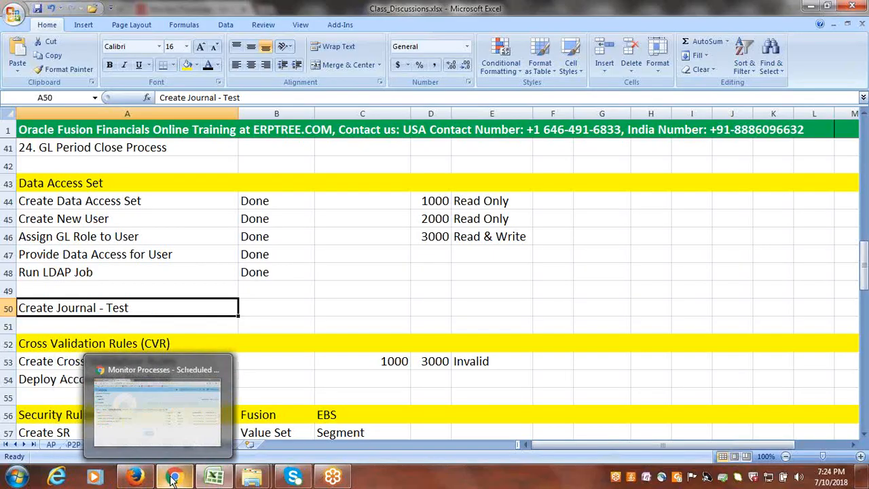
pyautogui.click(135, 478)
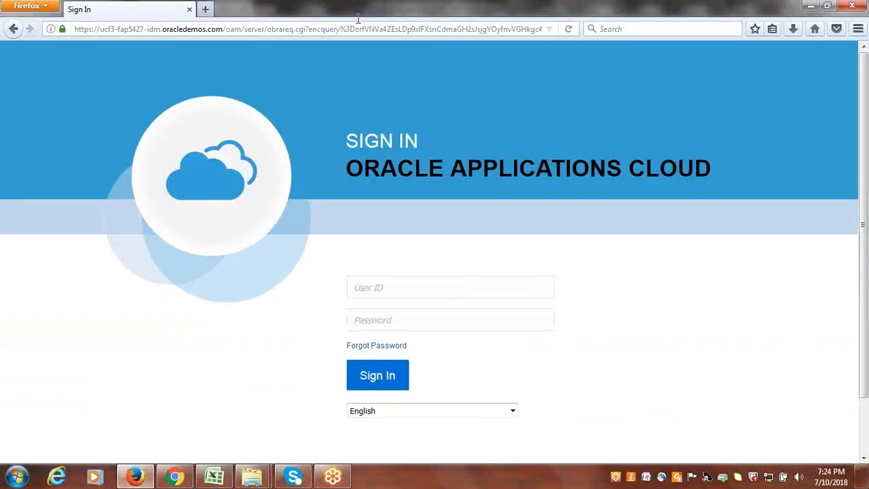
pyautogui.click(358, 27)
pyautogui.press('Return')
pyautogui.click(437, 287)
pyautogui.write('googleda')
pyautogui.press('Tab')
pyautogui.write('•••••••')
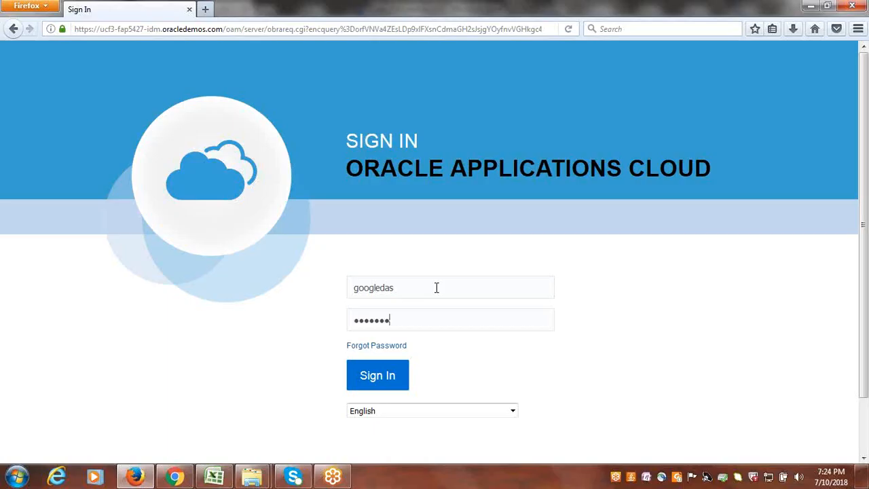
pyautogui.press('Return')
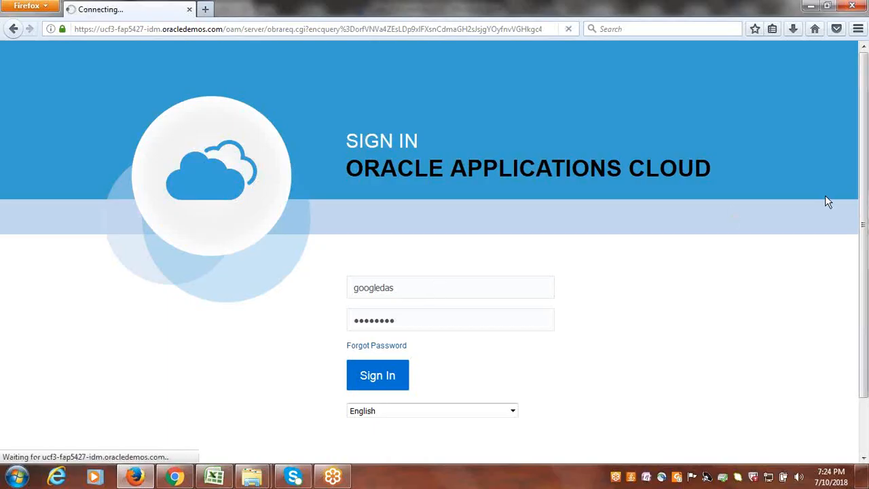
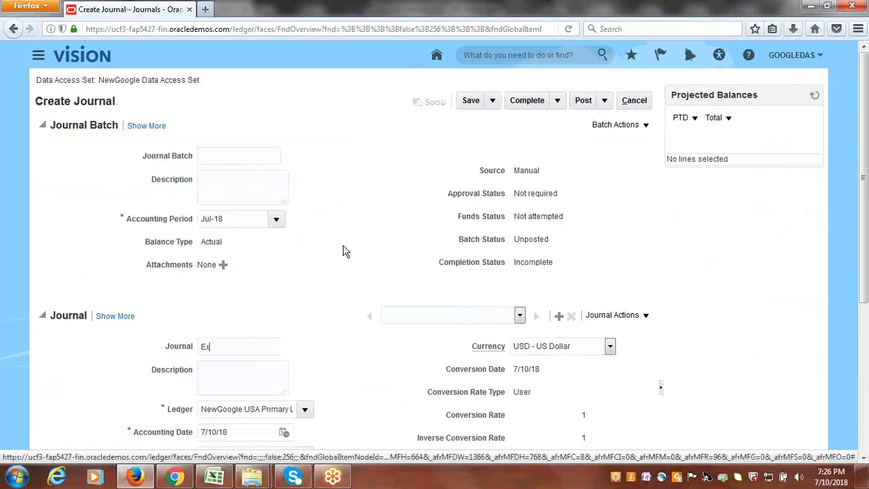
# - Name the journal Expense and set its category to Adjustment
pyautogui.write('se')
pyautogui.scroll(-3, 696, 240)
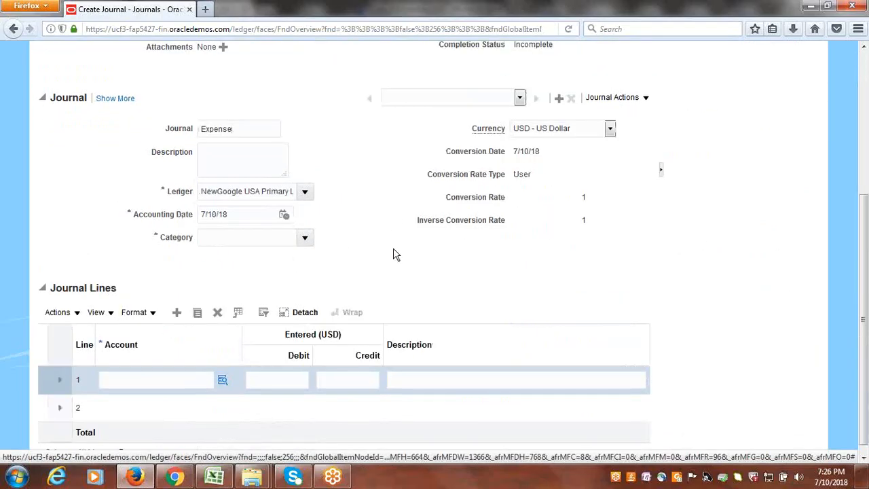
pyautogui.click(303, 239)
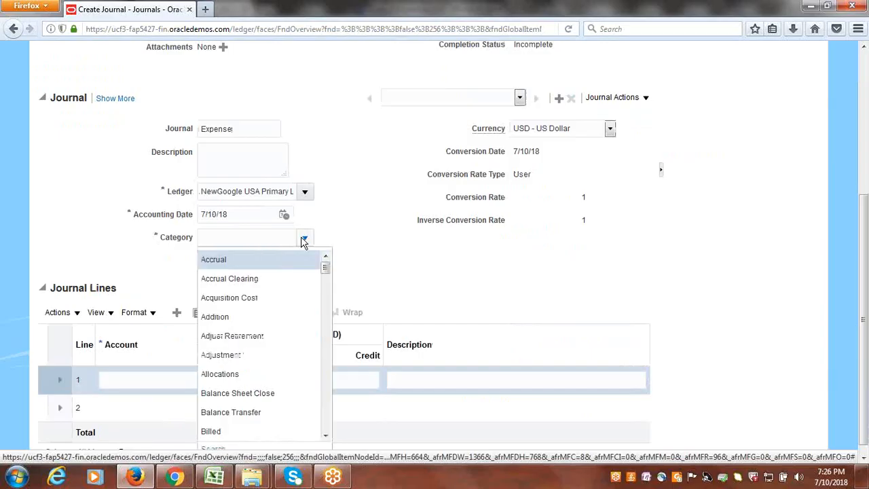
pyautogui.click(235, 354)
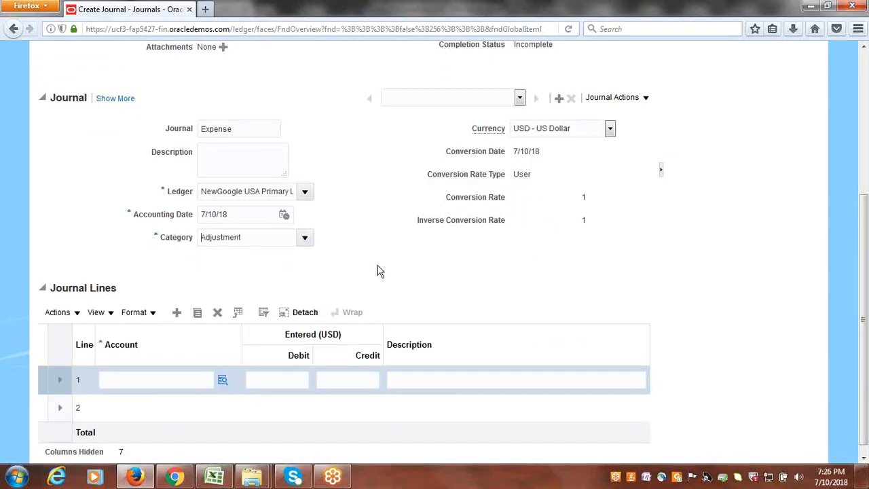
# - Check the companies offered for journal line 1's account and select company 3000 Google Operations
pyautogui.click(221, 383)
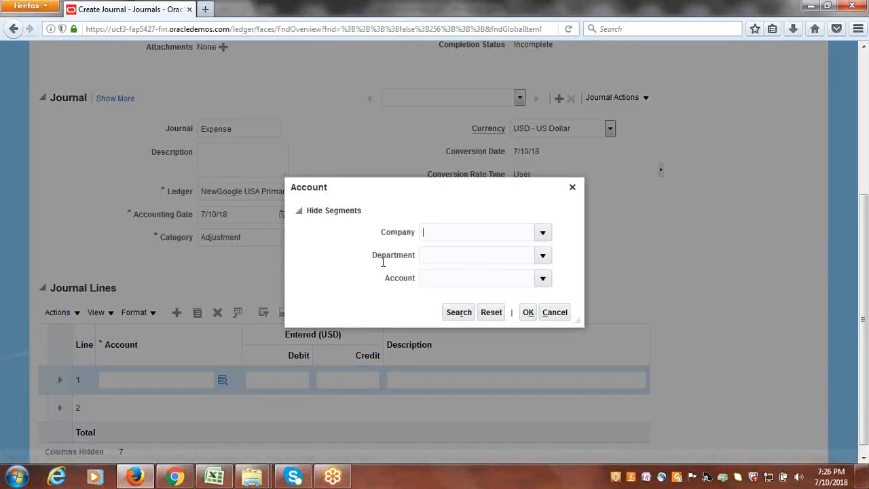
pyautogui.click(543, 234)
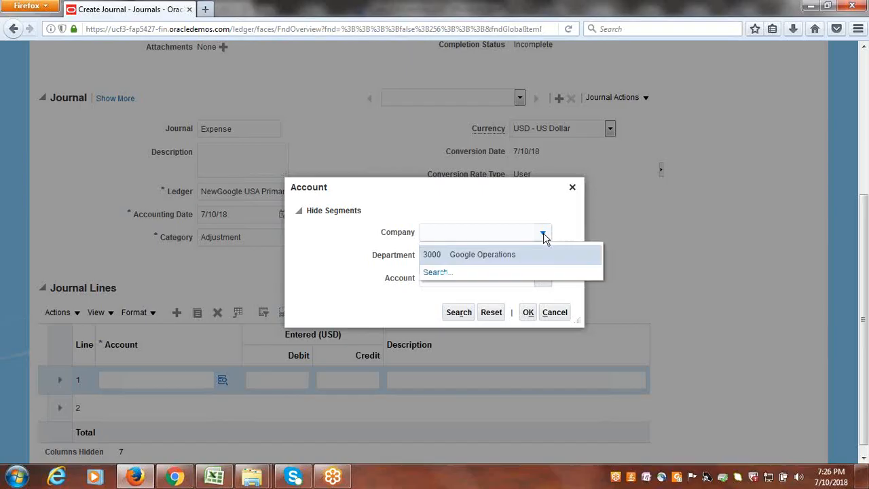
pyautogui.click(512, 256)
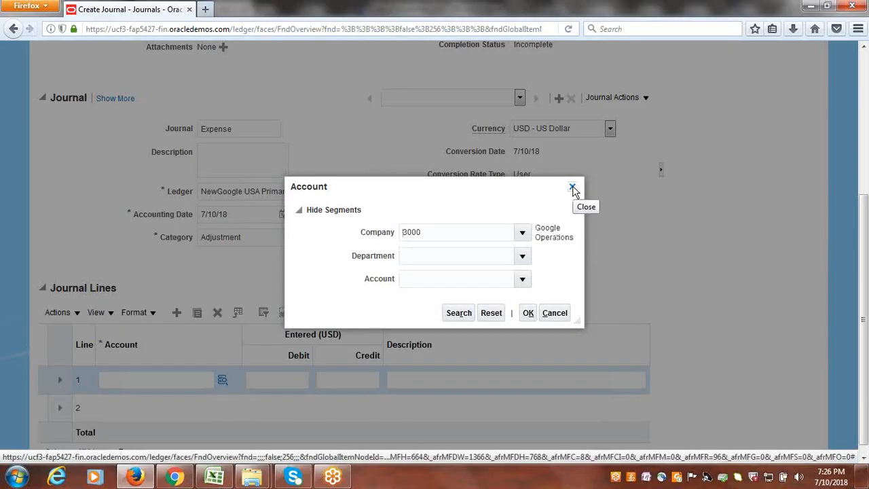
# - Close the account selection, leave the journal without saving it, and sign out of the GOOGLEDAS session
pyautogui.click(572, 188)
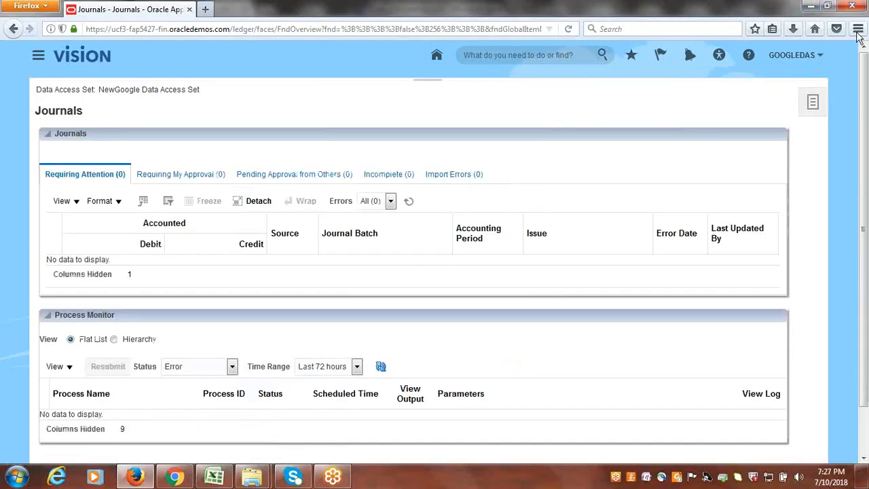
pyautogui.click(794, 56)
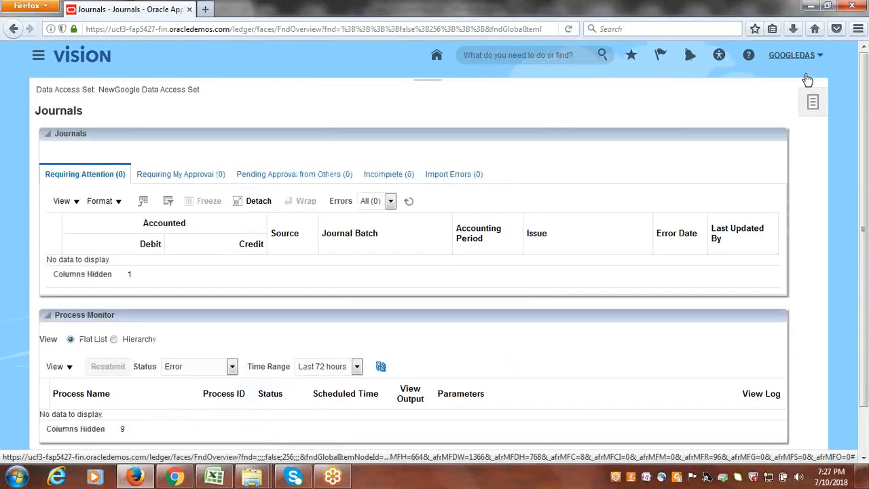
pyautogui.click(809, 78)
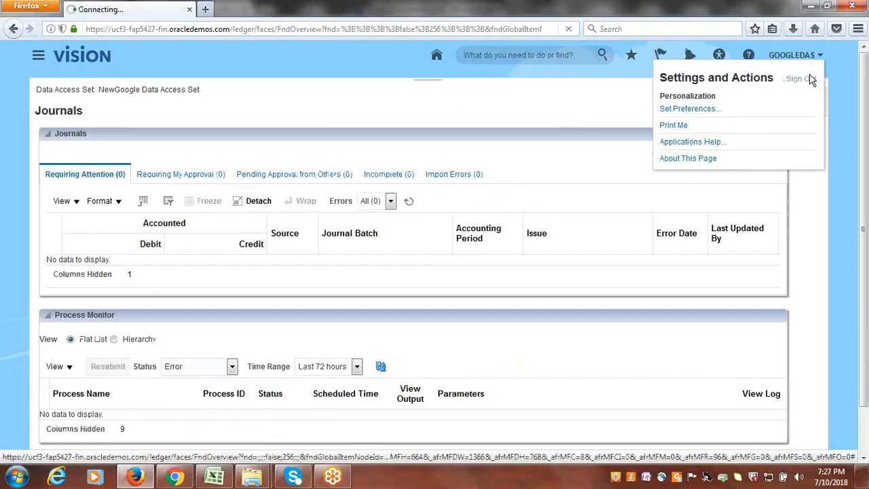
# - Switch to the Excel workbook and mark 7. Data Access Set Setups & Process as Done in B24, copying the entry above
pyautogui.click(214, 479)
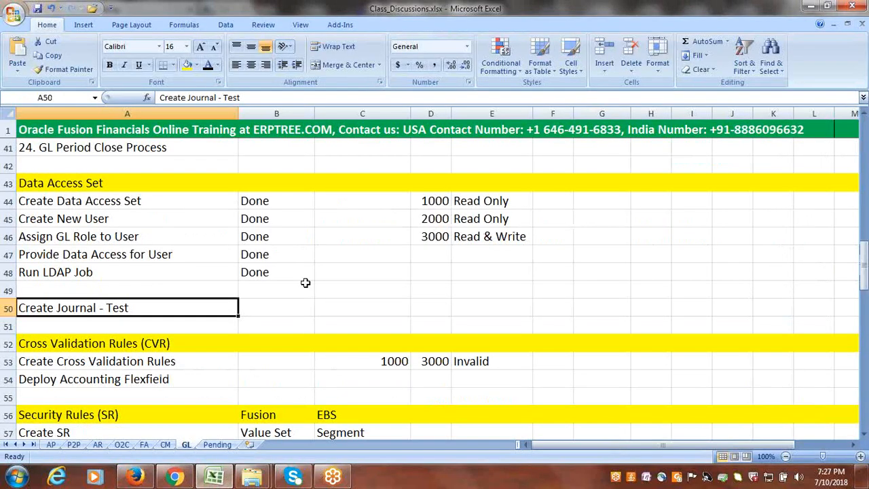
pyautogui.scroll(10, 305, 283)
pyautogui.scroll(-1, 305, 283)
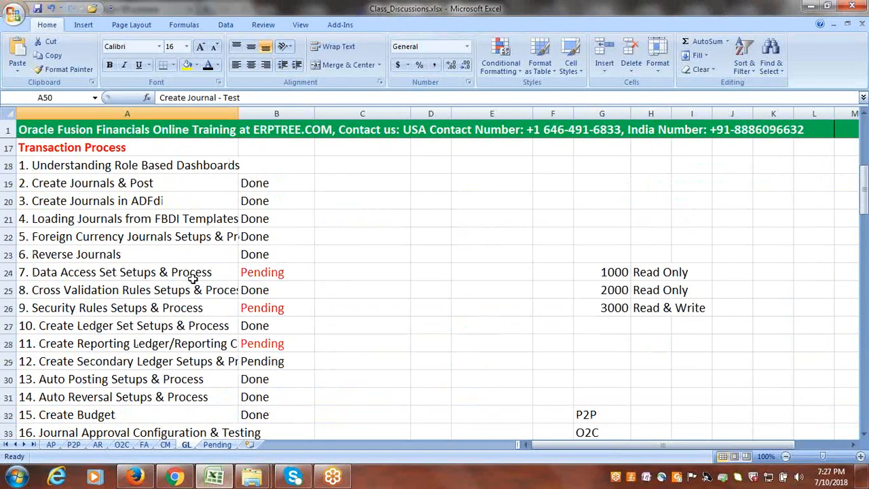
pyautogui.click(197, 272)
pyautogui.click(263, 253)
pyautogui.hotkey('ctrl', 'c')
pyautogui.click(291, 274)
pyautogui.hotkey('ctrl', 'v')
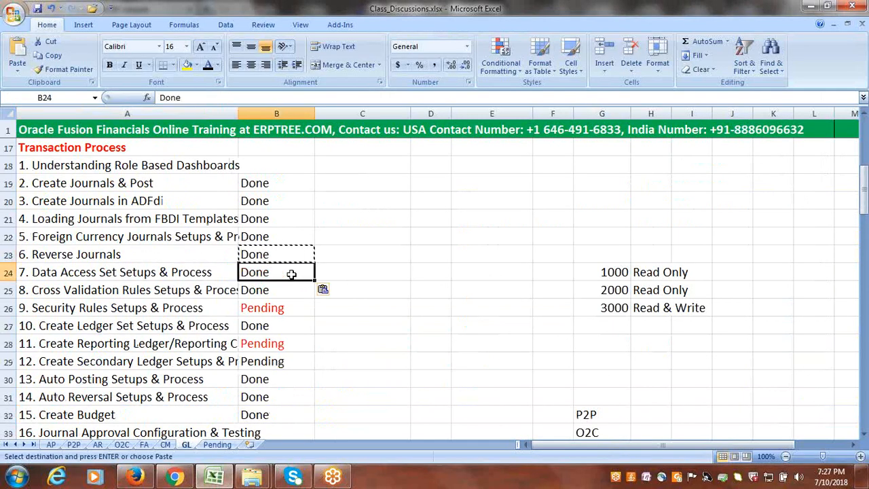
pyautogui.press('Escape')
# - Find the Security Rules (SR) section for item 9 and examine where Create SR is defined in Fusion and in EBS
pyautogui.click(112, 309)
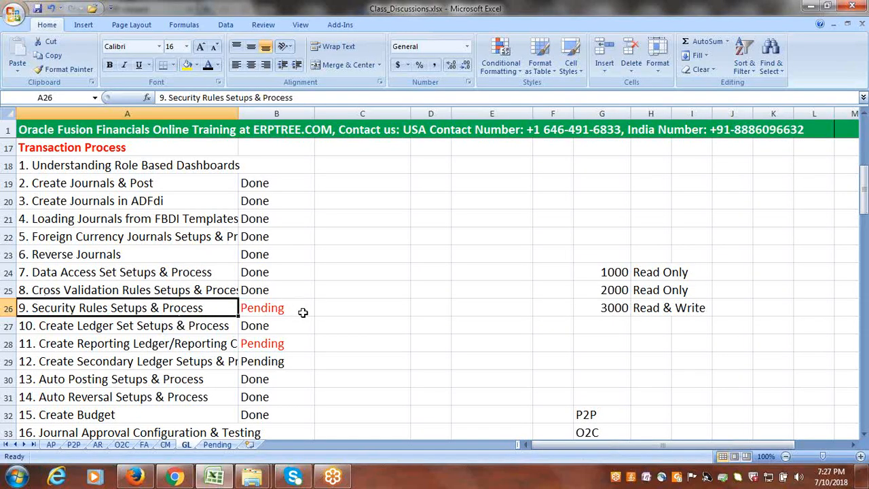
pyautogui.scroll(-2, 278, 307)
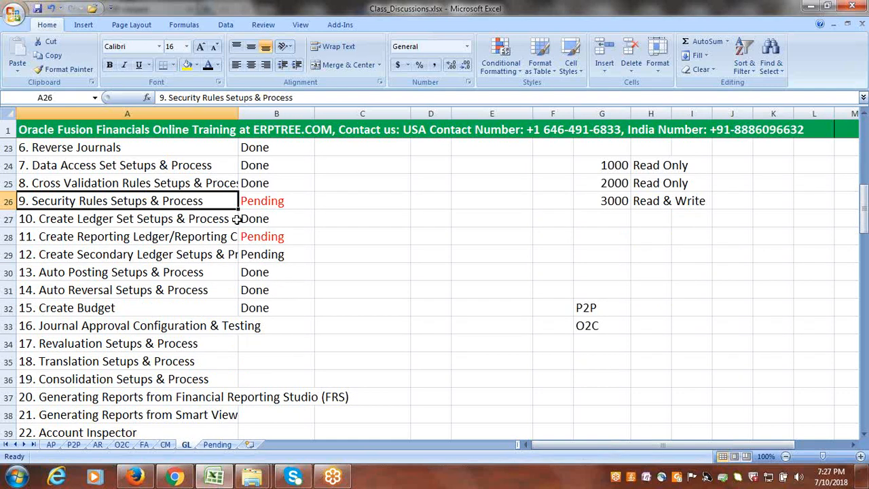
pyautogui.scroll(-1, 216, 357)
pyautogui.scroll(-7, 215, 356)
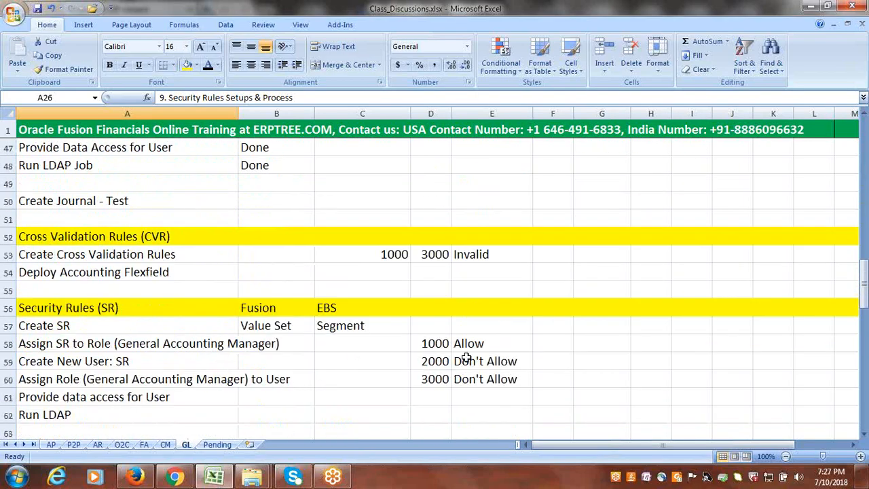
pyautogui.scroll(-1, 370, 397)
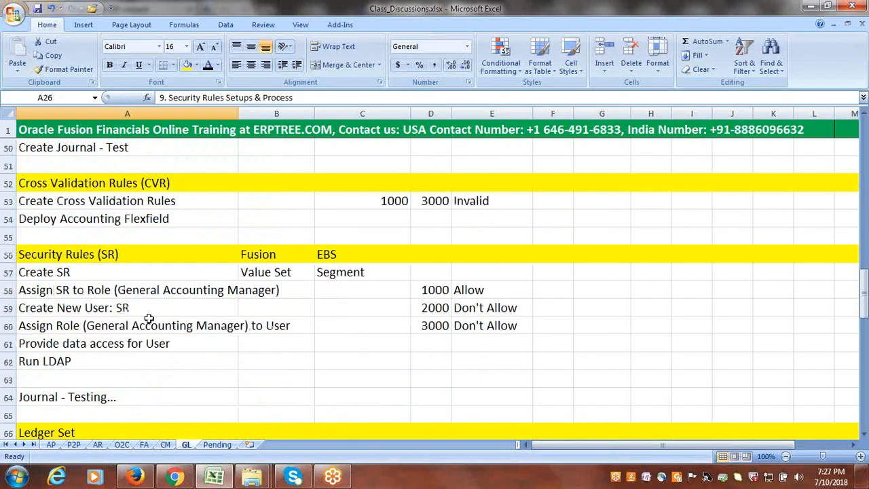
pyautogui.click(67, 274)
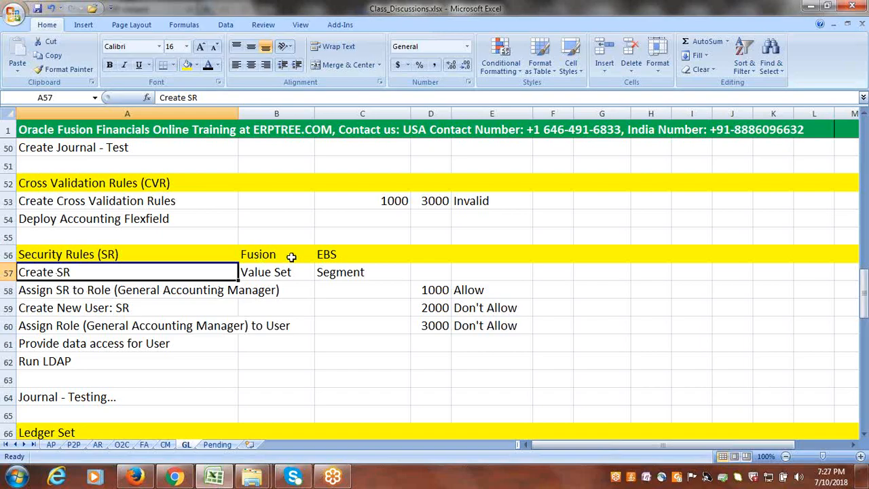
pyautogui.click(326, 256)
pyautogui.click(362, 274)
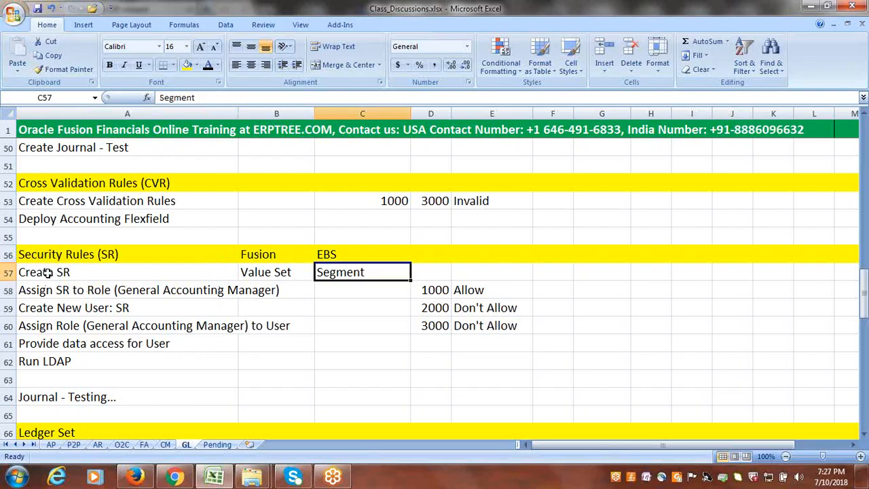
pyautogui.click(257, 274)
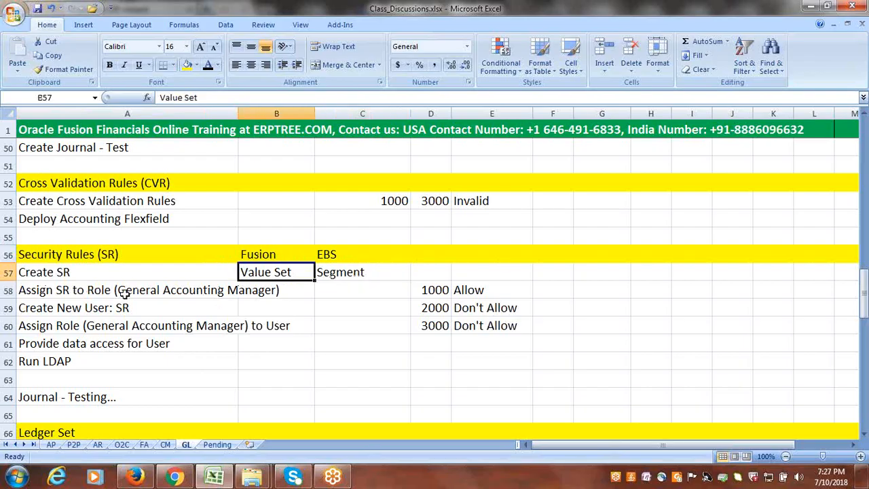
pyautogui.click(40, 276)
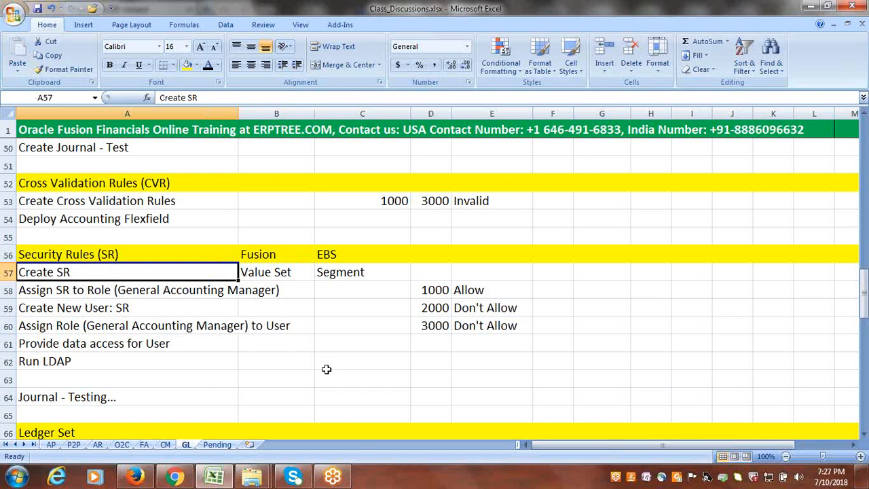
# - Examine the remaining Security Rules steps through Journal - Testing and the Allow and Don't Allow entries for 1000, 2000 and 3000
pyautogui.click(159, 290)
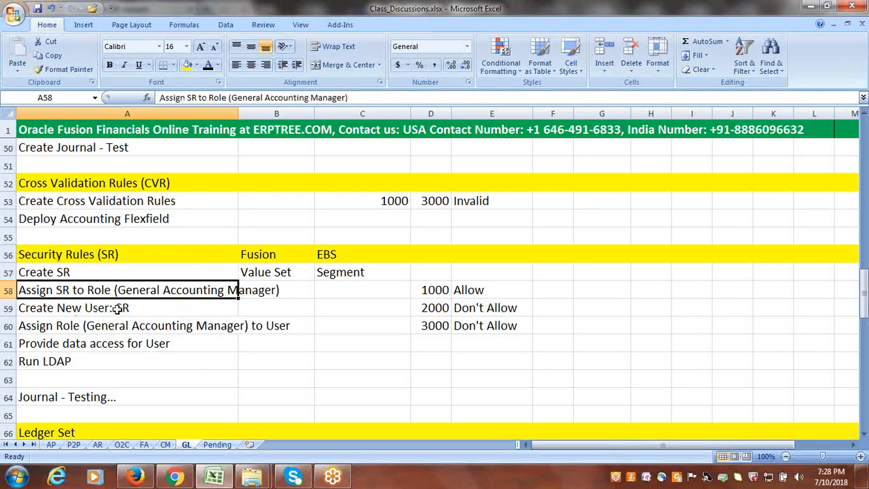
pyautogui.click(138, 309)
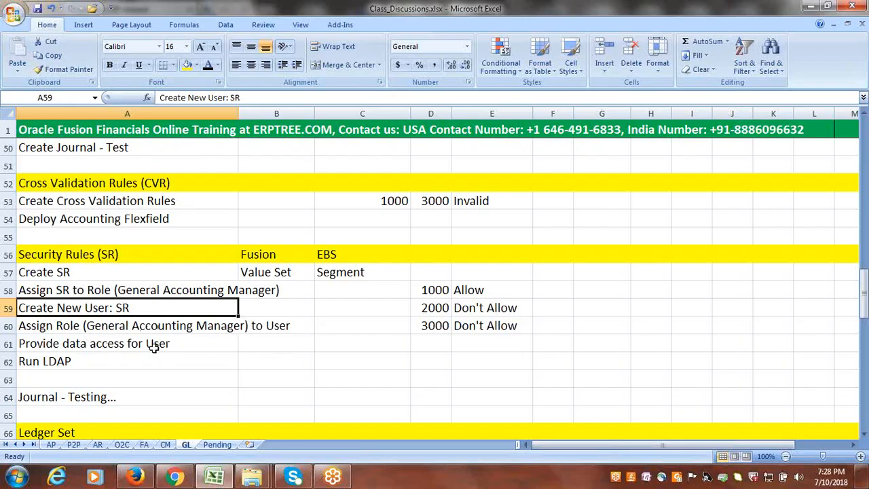
pyautogui.click(56, 358)
pyautogui.click(80, 392)
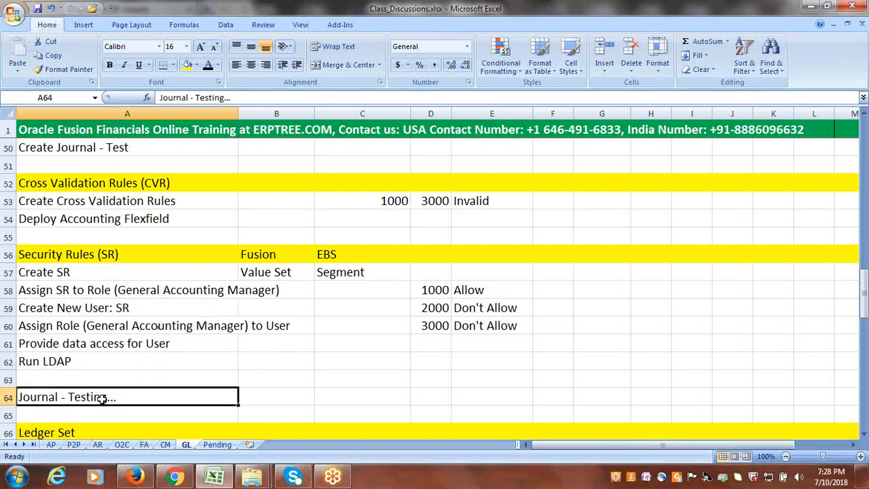
pyautogui.click(66, 272)
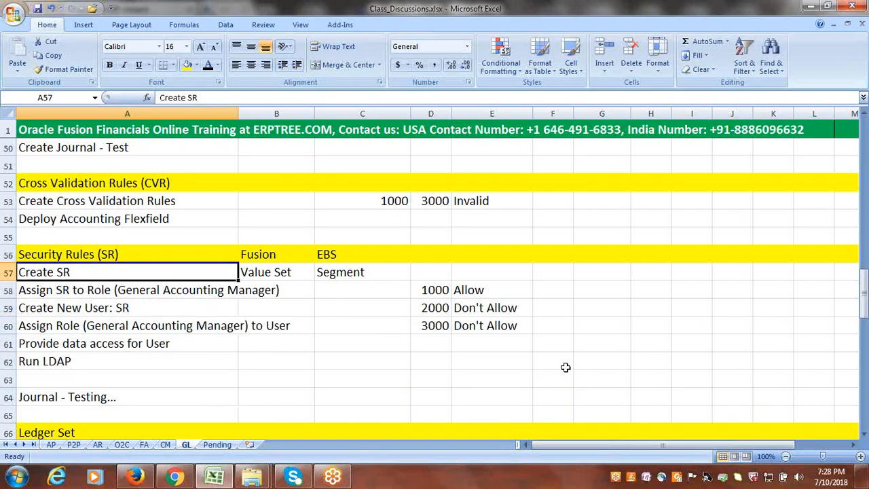
pyautogui.moveTo(440, 290); pyautogui.dragTo(479, 329)
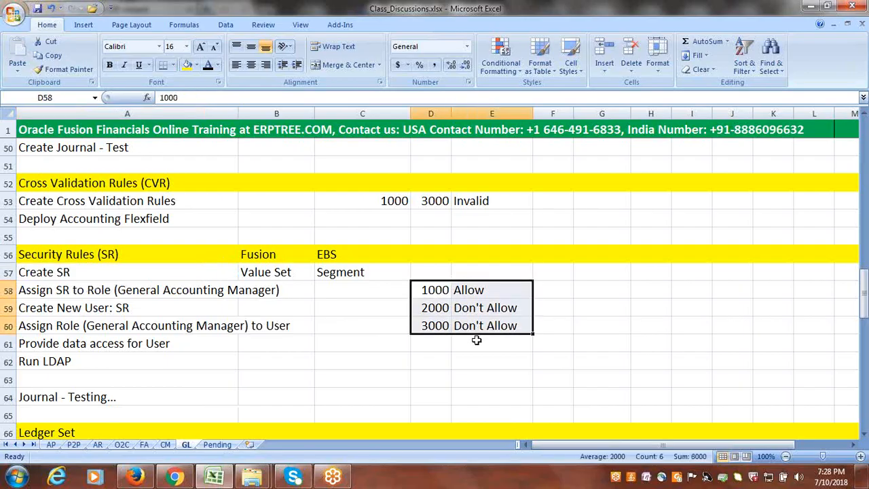
pyautogui.click(429, 289)
pyautogui.moveTo(434, 309); pyautogui.dragTo(508, 327)
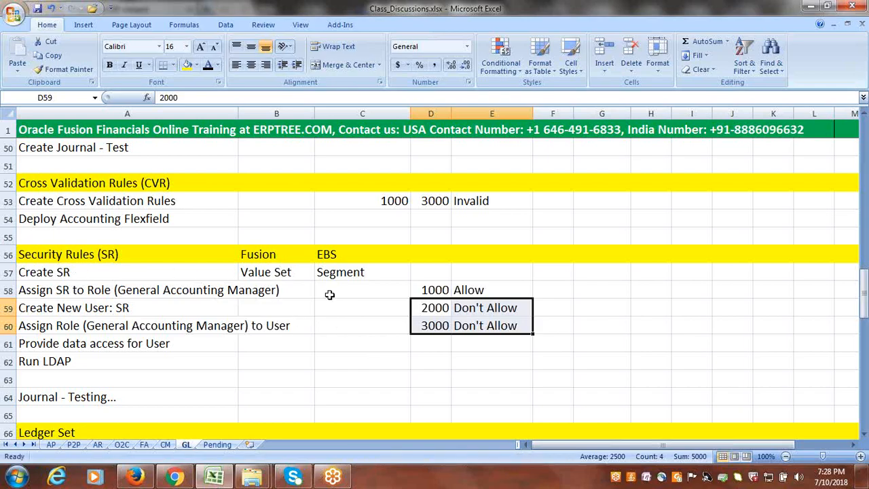
pyautogui.click(88, 274)
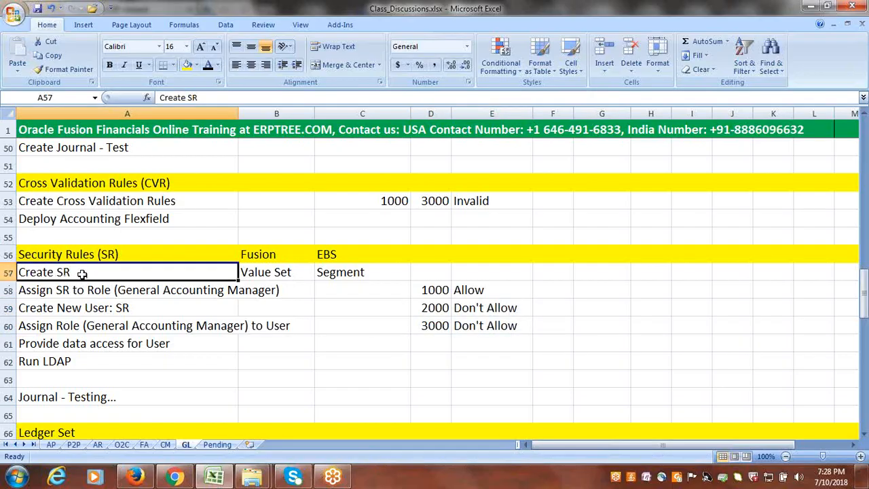
pyautogui.click(261, 278)
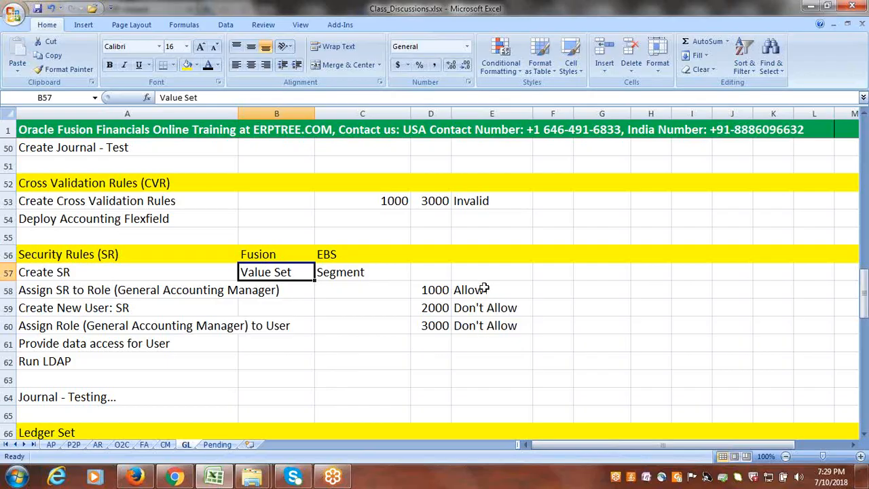
# - Enter the heading Company in cell D57 above the Allow and Don't Allow values
pyautogui.click(434, 272)
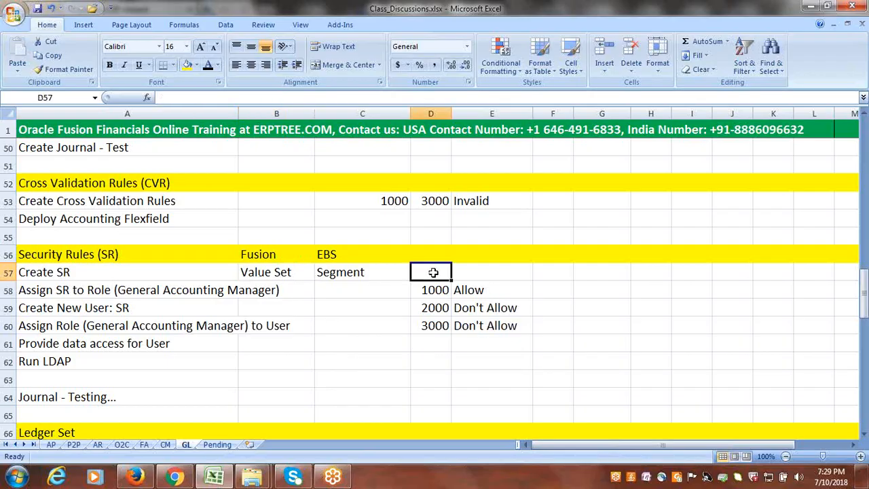
pyautogui.write('De')
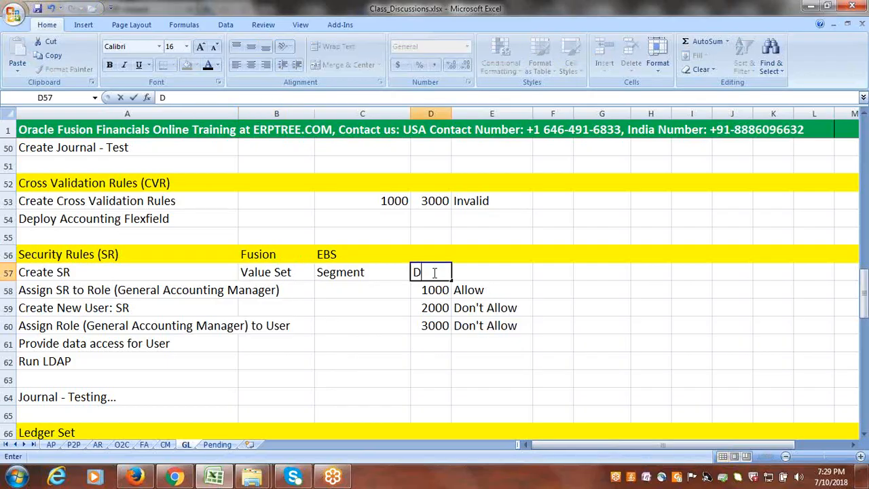
pyautogui.press('BackSpace')
pyautogui.press('BackSpace')
pyautogui.write('Company')
pyautogui.press('Tab')
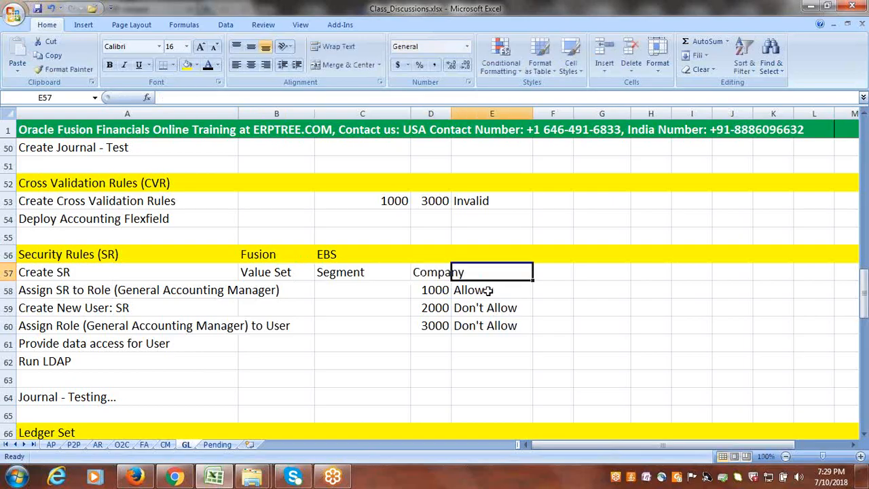
pyautogui.click(515, 292)
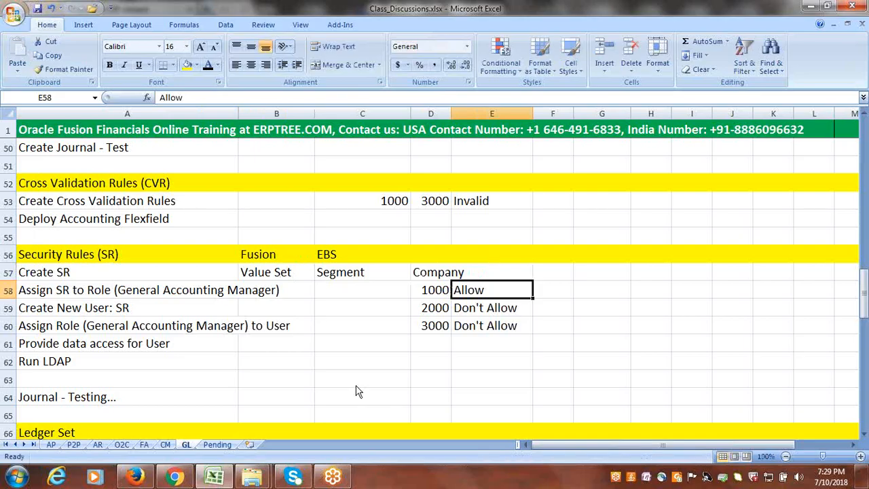
# - Switch to Chrome and open the Journals work area in the NEWGOOGLE session
pyautogui.click(178, 478)
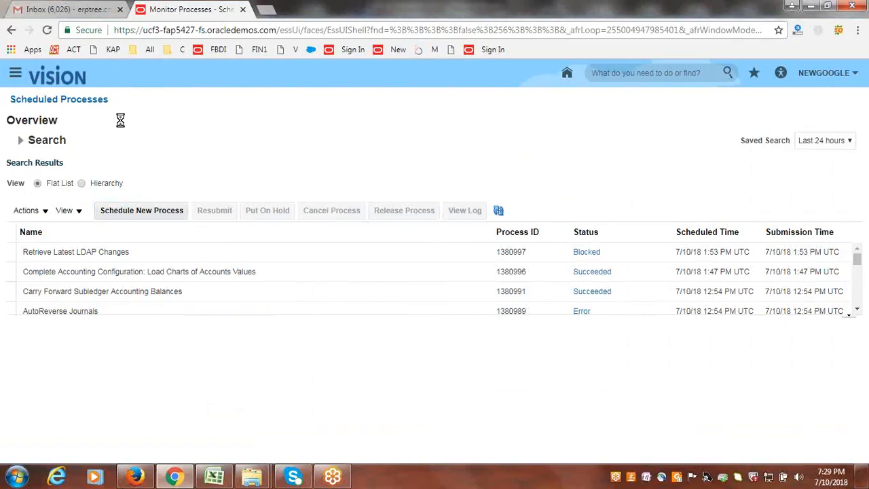
pyautogui.click(15, 73)
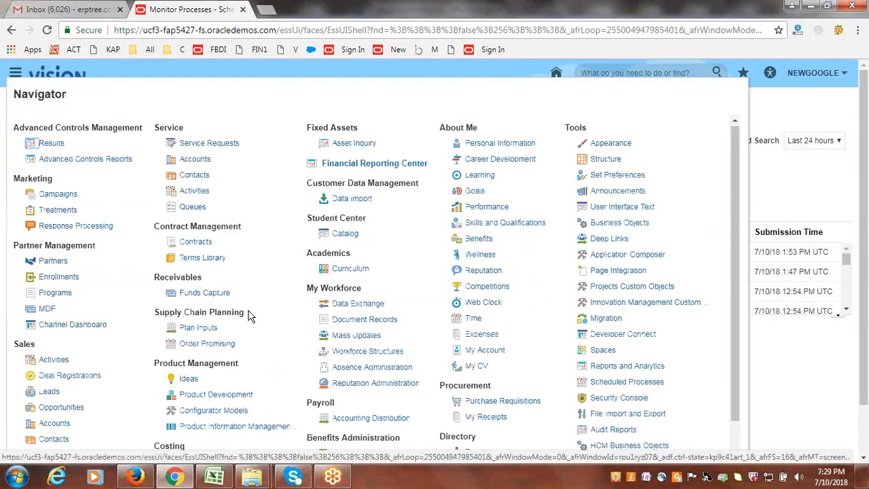
pyautogui.scroll(-3, 252, 314)
pyautogui.click(202, 402)
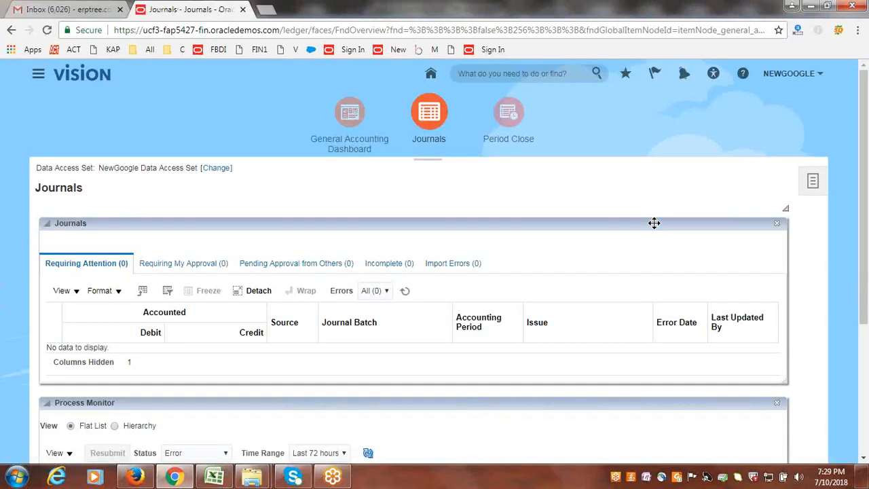
# - Start a new journal, examine the company values offered for the line 1 account, and cancel the journal
pyautogui.click(813, 180)
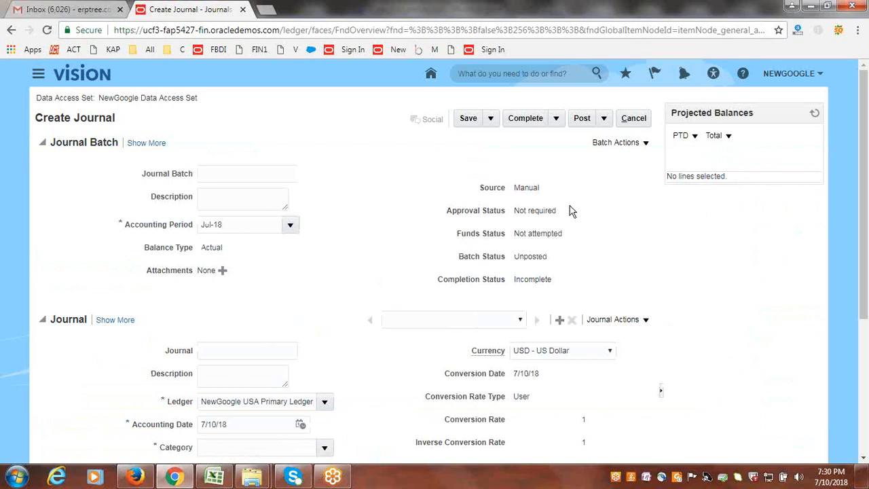
pyautogui.scroll(-3, 568, 208)
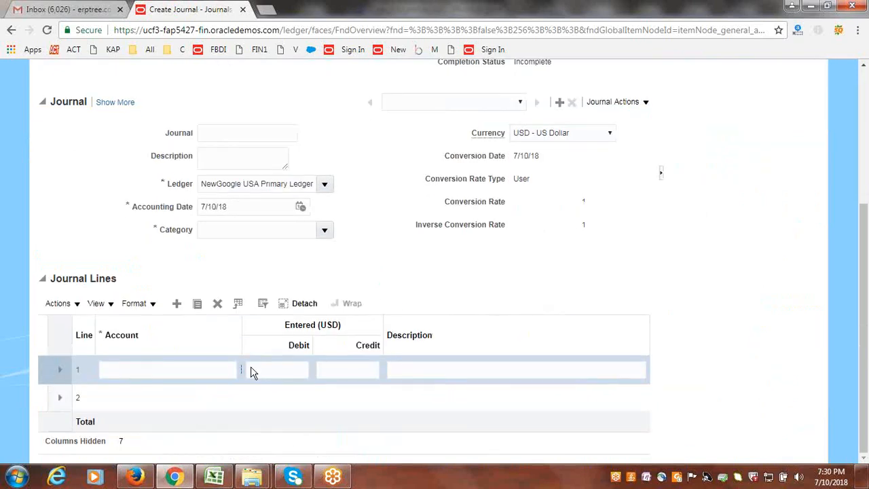
pyautogui.click(240, 374)
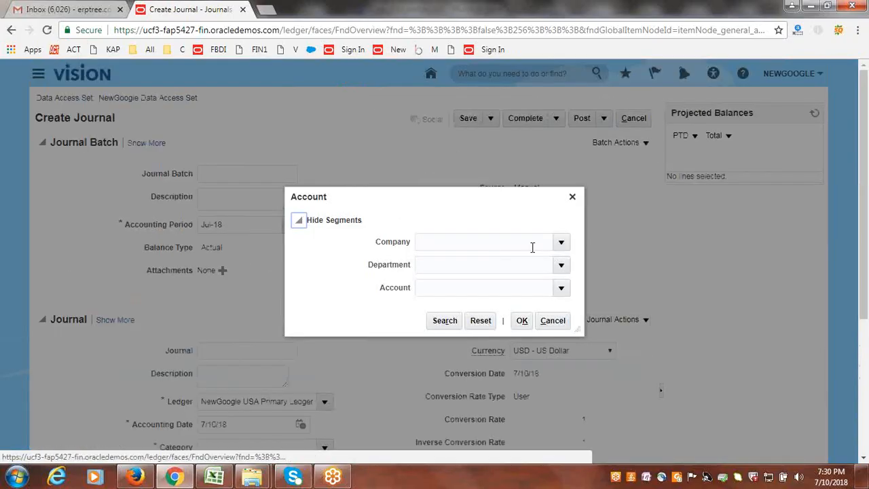
pyautogui.click(561, 241)
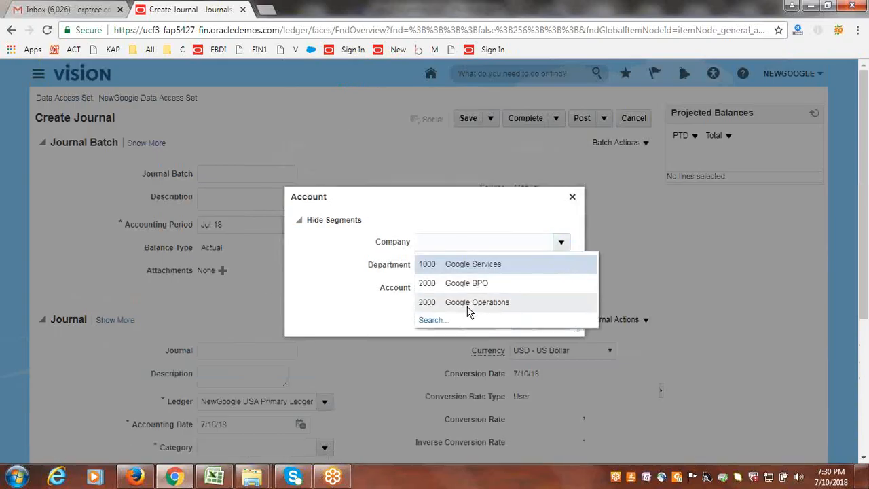
pyautogui.click(574, 199)
pyautogui.click(574, 197)
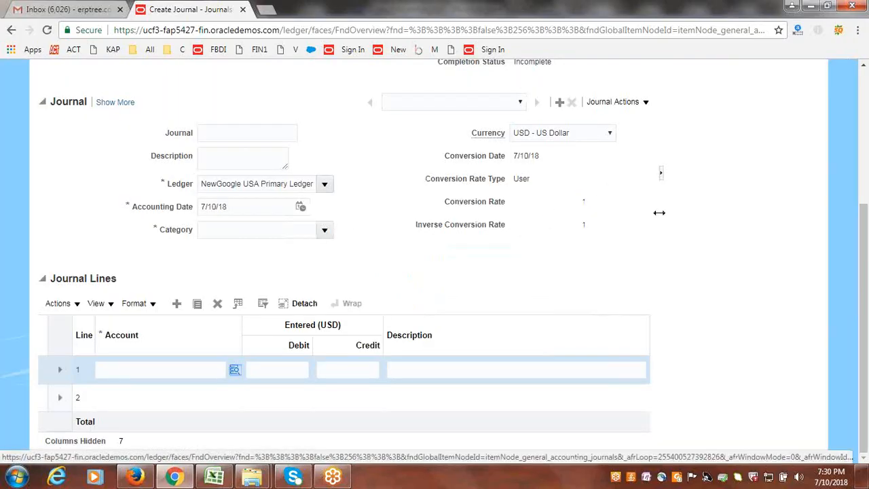
pyautogui.scroll(4, 659, 213)
pyautogui.click(644, 120)
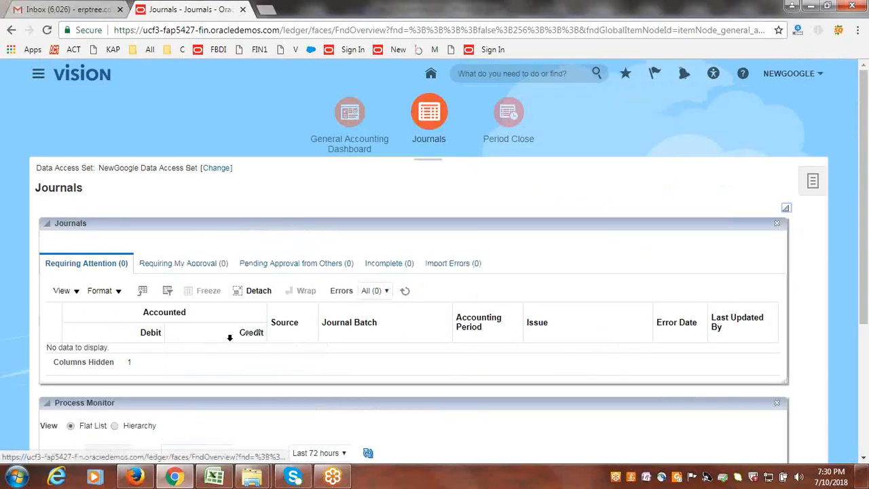
# - Switch to the Class_Discussions workbook in Excel and check where Create SR is defined in Fusion
pyautogui.click(216, 477)
pyautogui.click(43, 273)
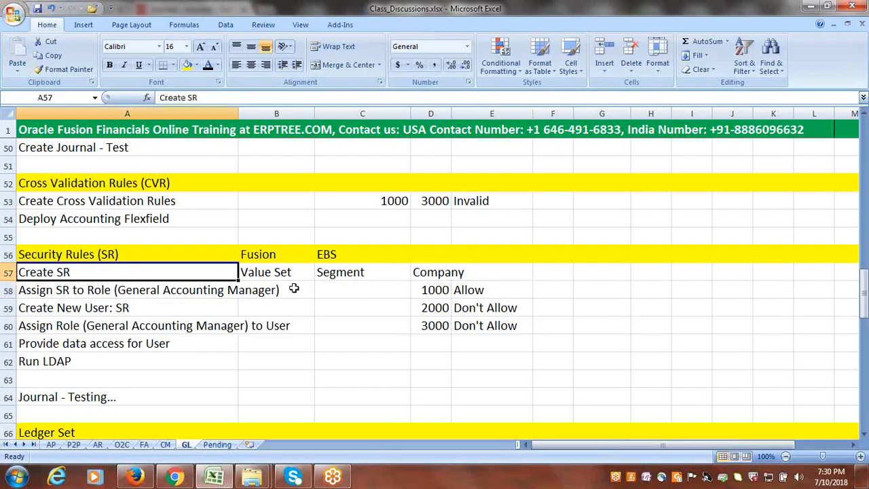
pyautogui.click(260, 272)
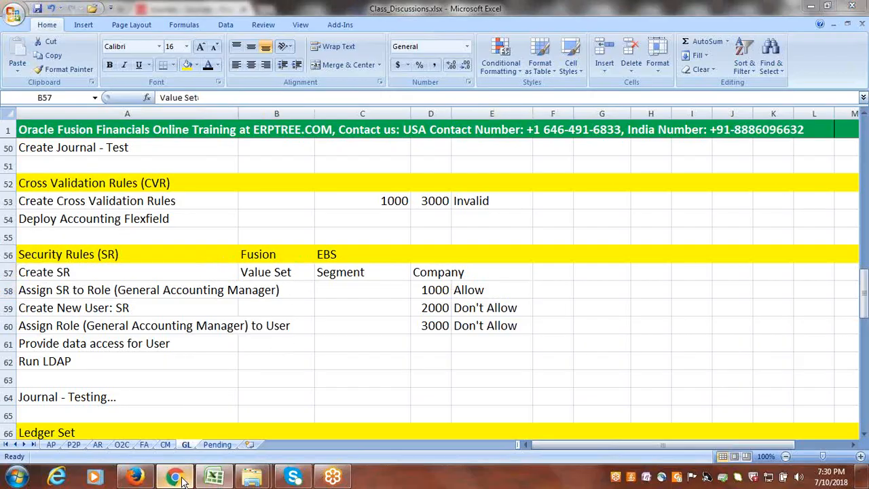
# - Switch to Chrome, search Setup and Maintenance for chart of accounts value sets, and open the Manage Chart of Accounts Value Sets task
pyautogui.click(178, 478)
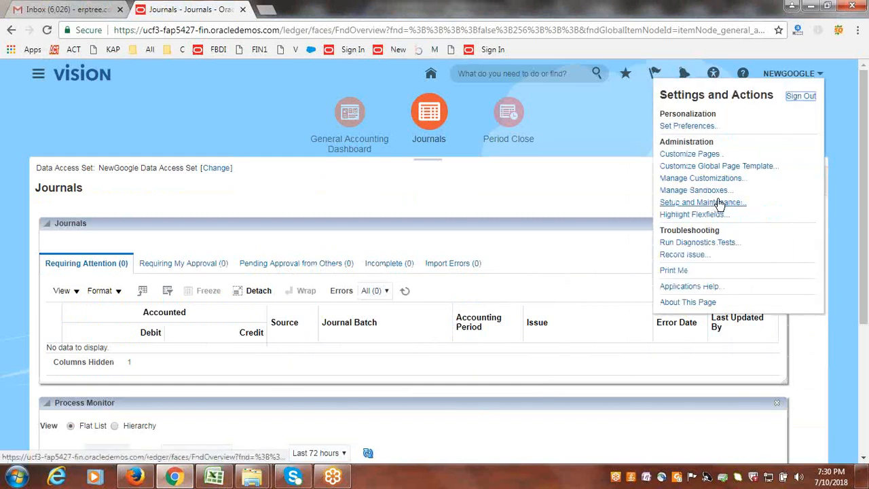
pyautogui.click(719, 203)
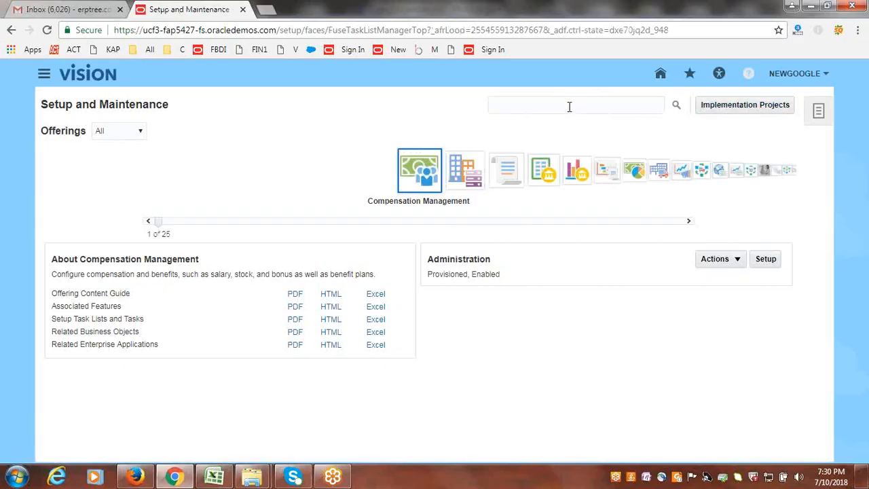
pyautogui.click(565, 107)
pyautogui.write('cha')
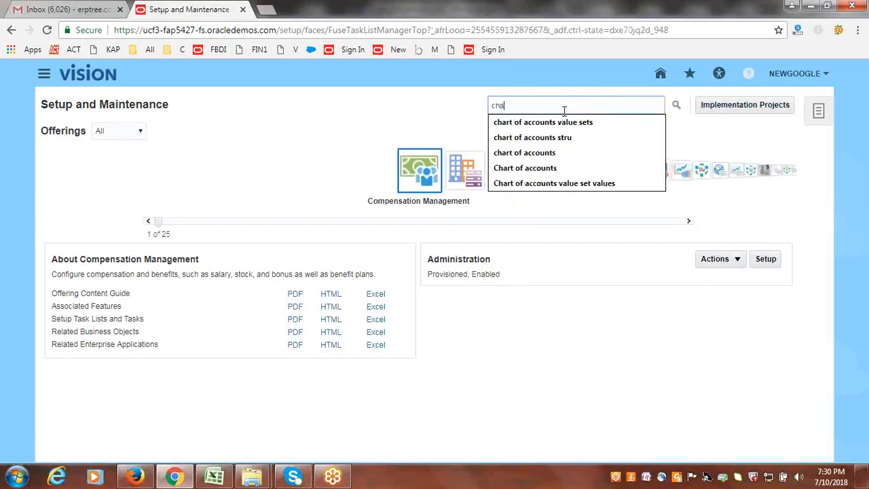
pyautogui.click(564, 122)
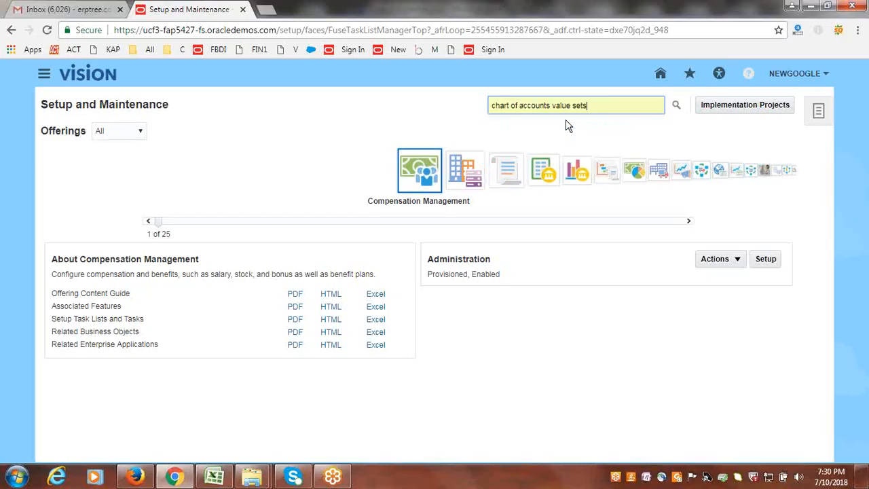
pyautogui.click(676, 104)
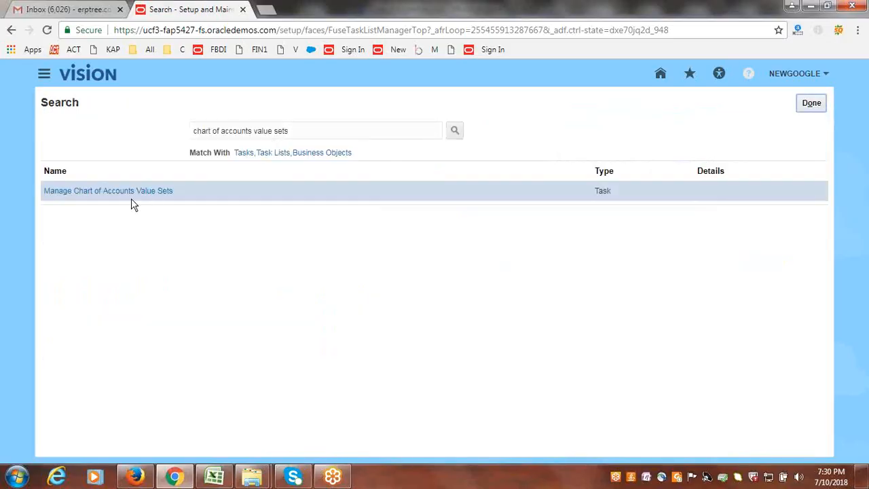
pyautogui.click(120, 191)
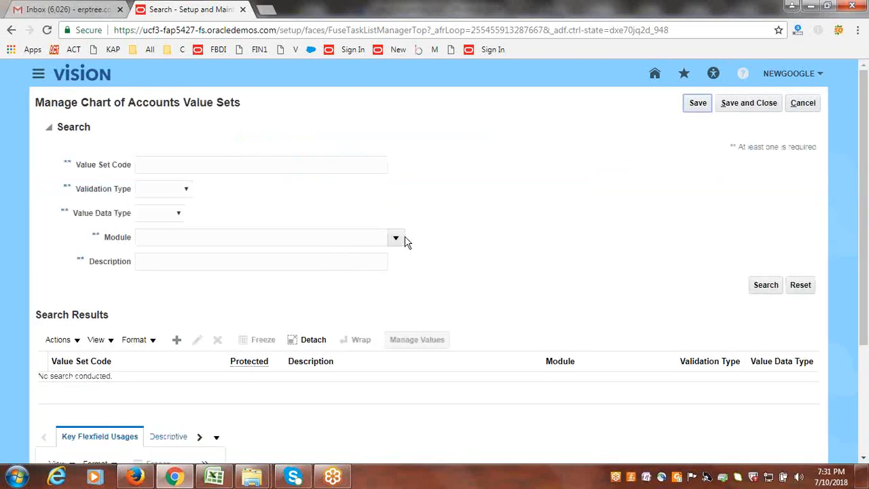
# - Search for the value set code NewGoogle Company and open that value set for editing
pyautogui.click(231, 167)
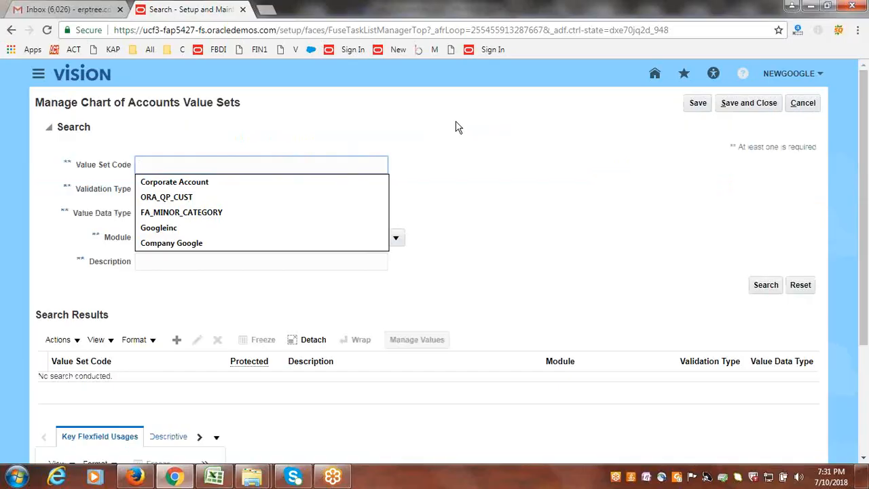
pyautogui.write('New')
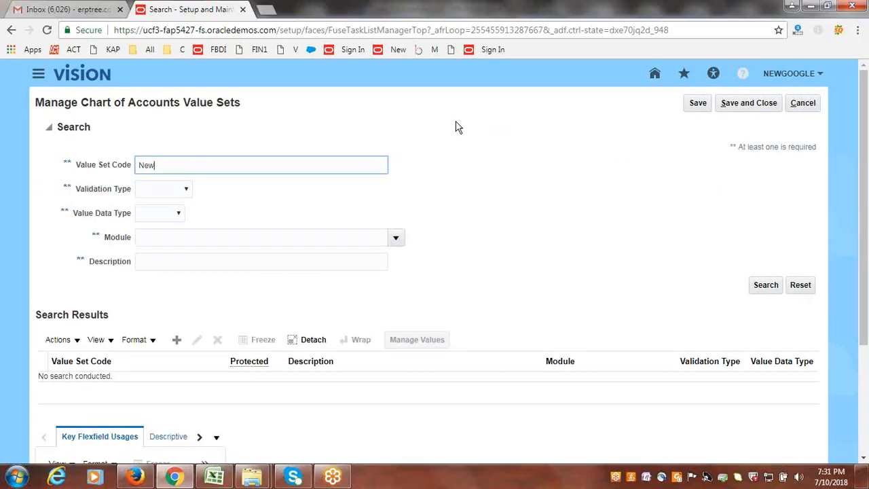
pyautogui.write('Google Company')
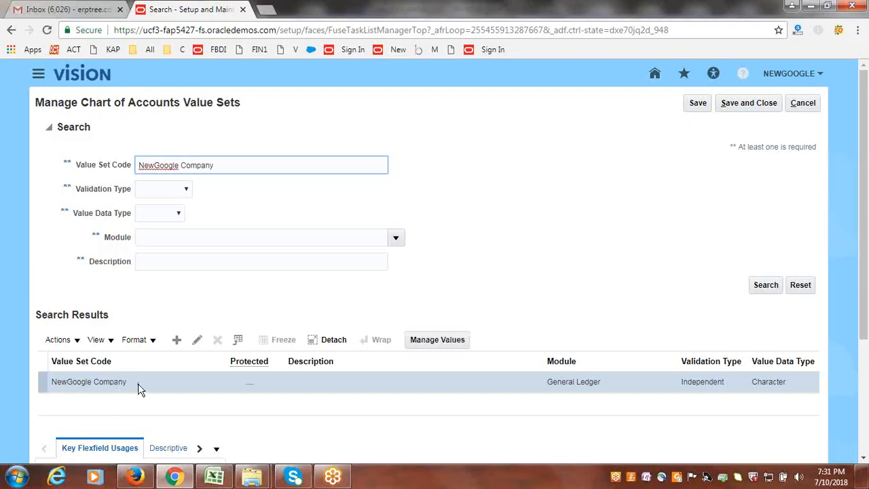
pyautogui.click(197, 341)
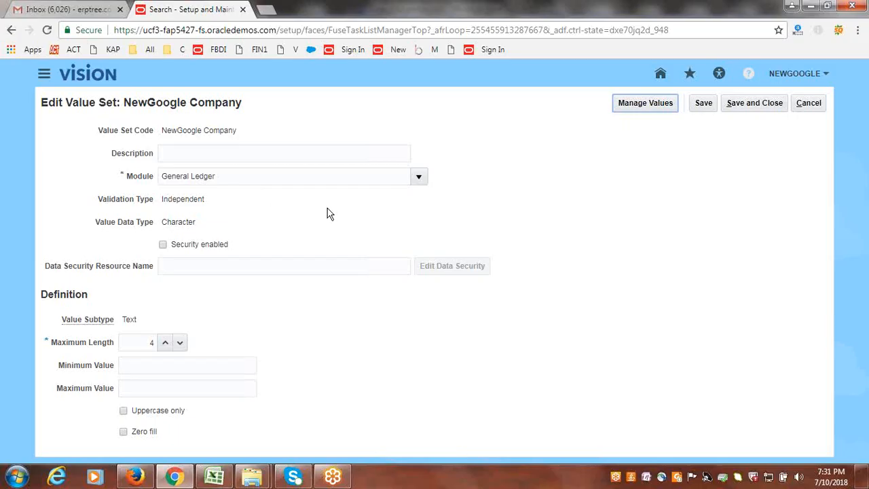
# - Enable security on the NewGoogle Company value set and try to save it with the data security resource name SR1
pyautogui.click(163, 245)
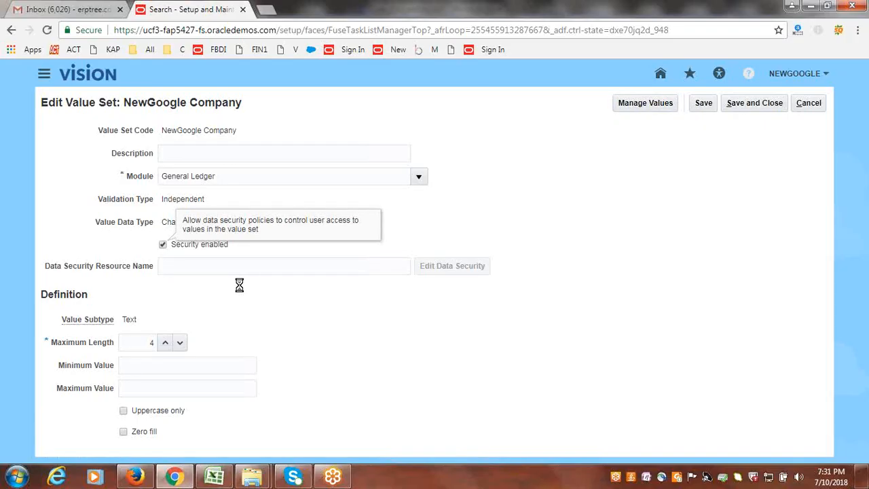
pyautogui.click(234, 265)
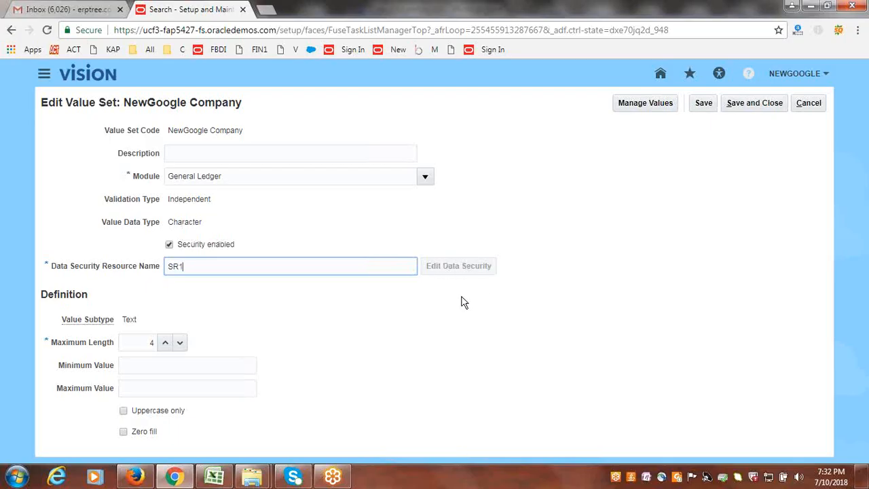
pyautogui.click(703, 105)
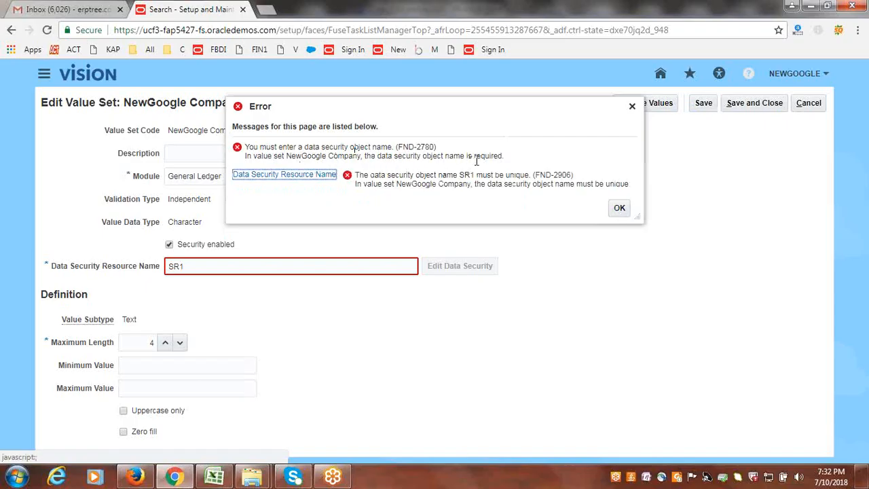
pyautogui.click(620, 209)
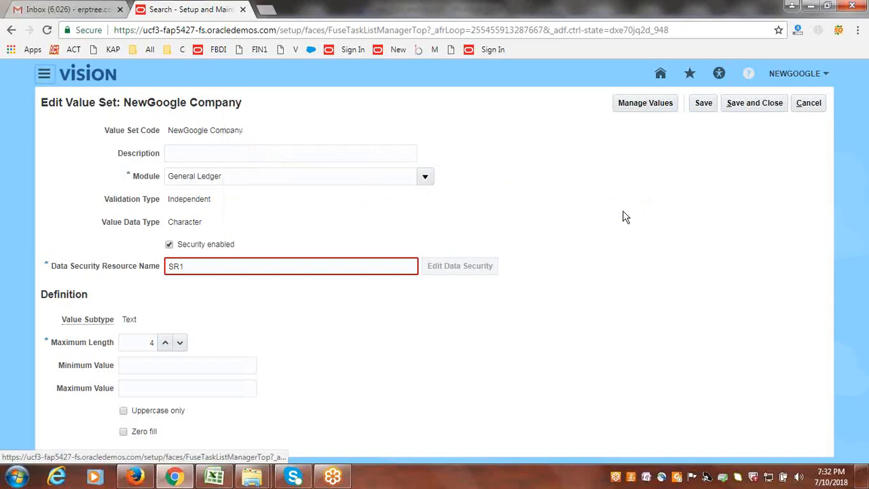
# - Change the data security resource name to SRONE and save the value set
pyautogui.click(232, 271)
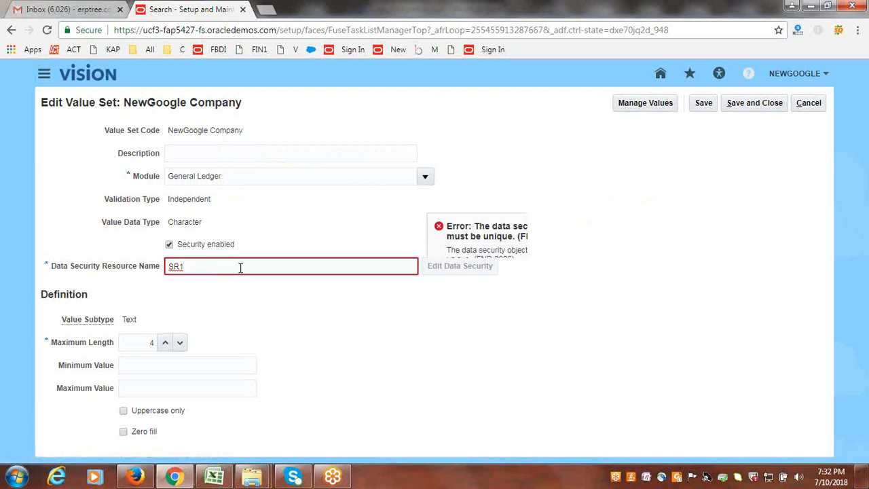
pyautogui.press('BackSpace')
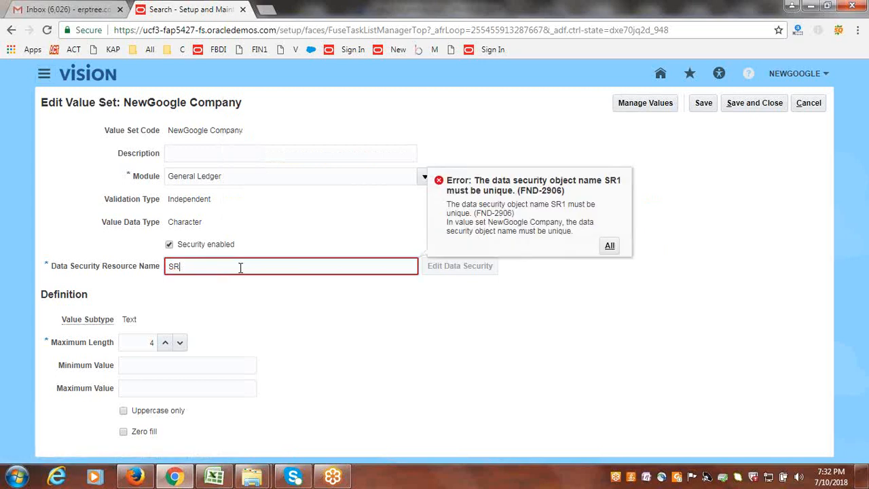
pyautogui.write('one')
pyautogui.press('BackSpace')
pyautogui.press('BackSpace')
pyautogui.press('BackSpace')
pyautogui.write('ONE')
pyautogui.click(700, 243)
pyautogui.click(703, 104)
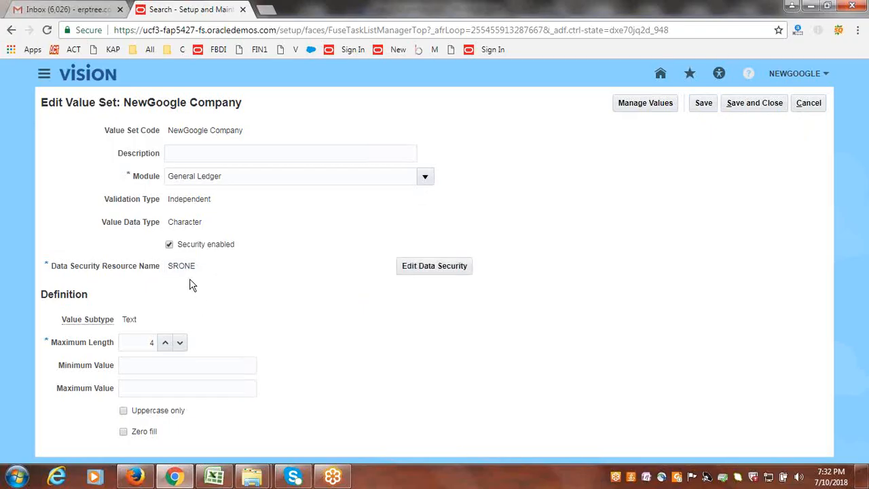
# - Open the data security of SRONE and start a new condition with NEWGOOGLE SR as both name and display name
pyautogui.click(432, 270)
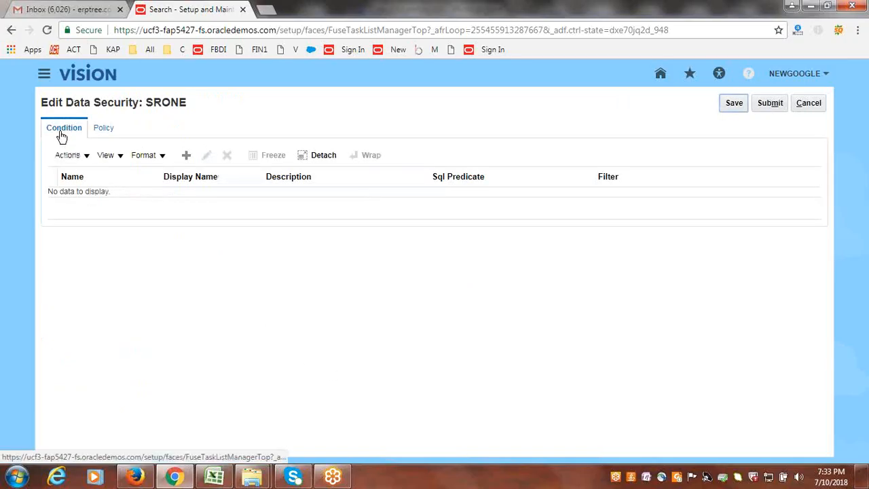
pyautogui.click(186, 155)
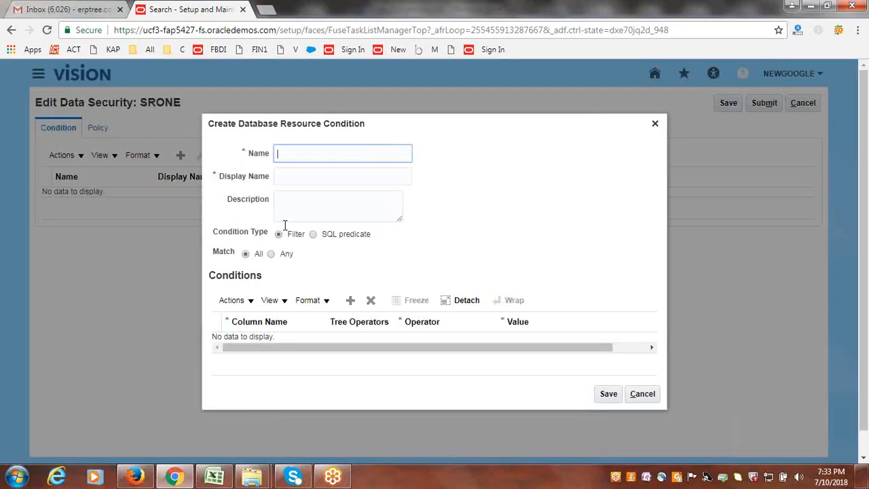
pyautogui.write('NEWGOOGLE SR')
pyautogui.press('Tab')
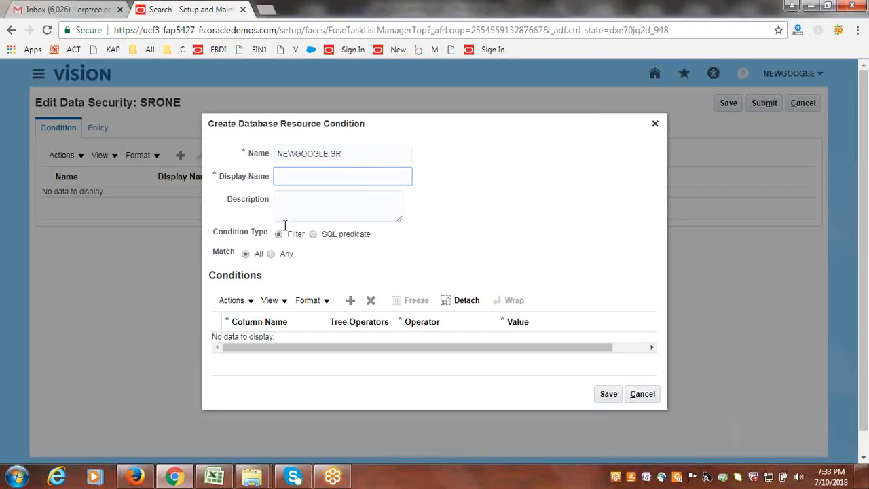
pyautogui.moveTo(388, 153); pyautogui.dragTo(232, 152)
pyautogui.hotkey('ctrl', 'c')
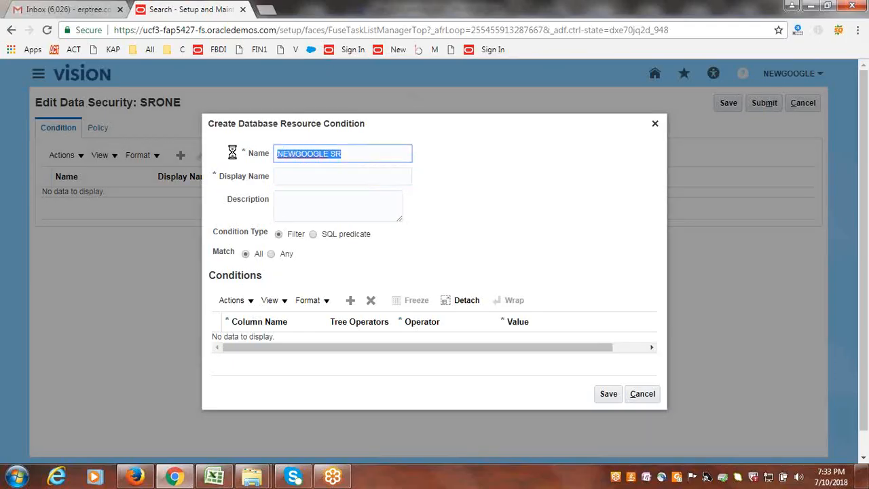
pyautogui.click(292, 178)
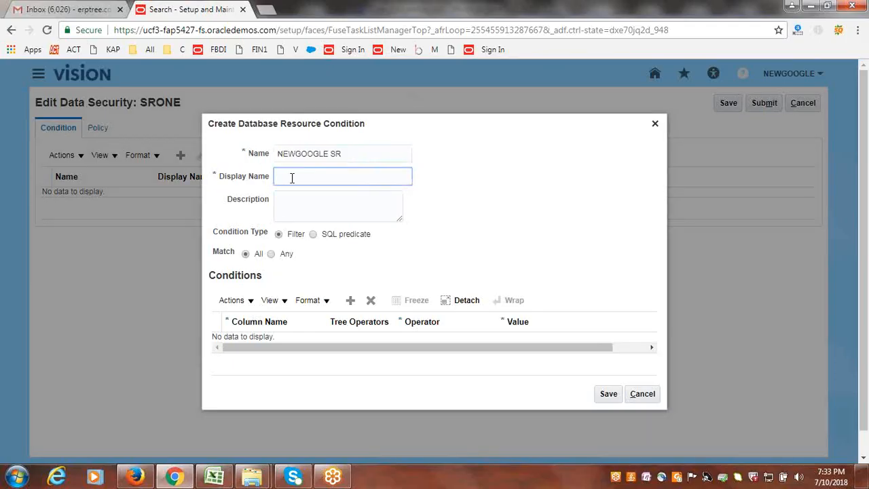
pyautogui.hotkey('ctrl', 'v')
pyautogui.click(499, 228)
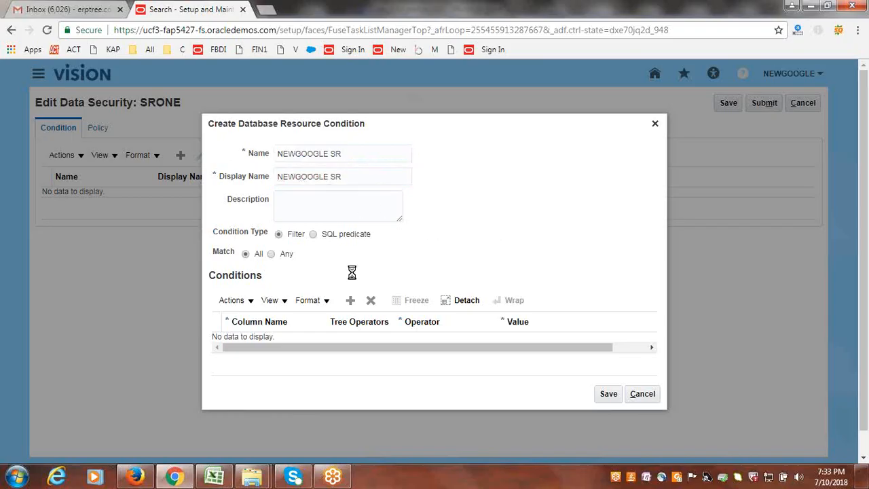
# - Add a filter row to the condition on the VALUE column with the Equal to operator
pyautogui.click(351, 302)
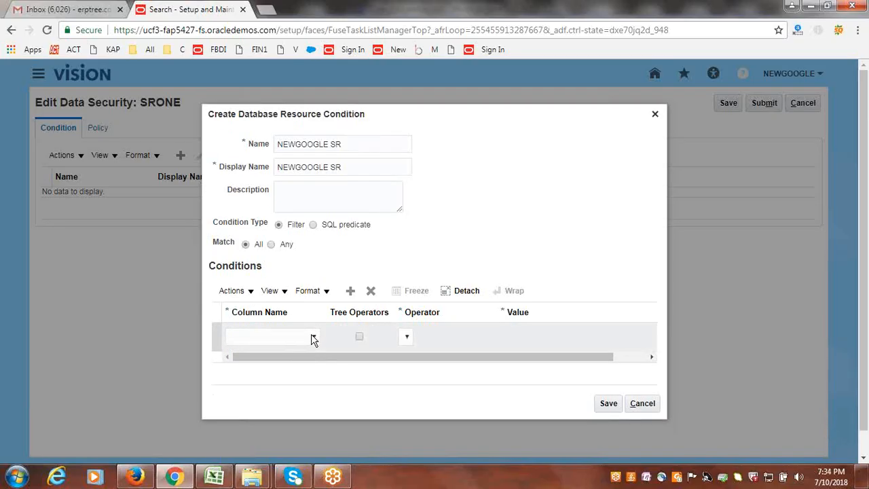
pyautogui.click(312, 339)
pyautogui.click(276, 372)
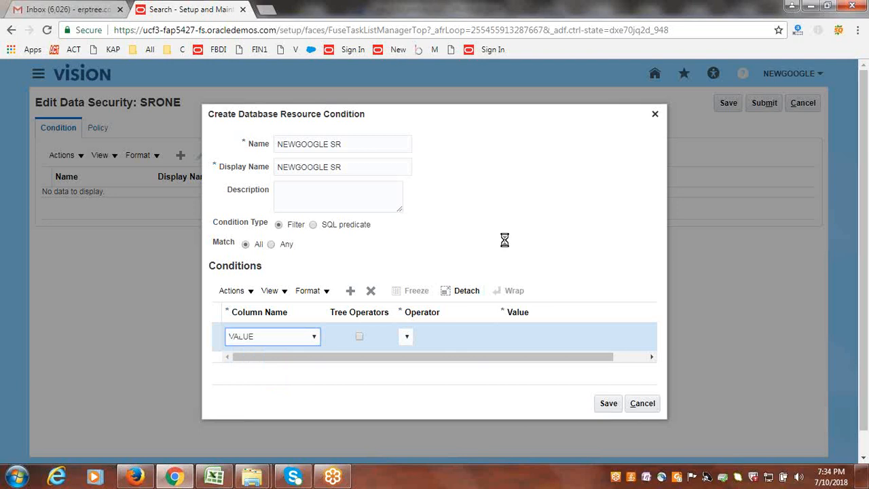
pyautogui.click(488, 337)
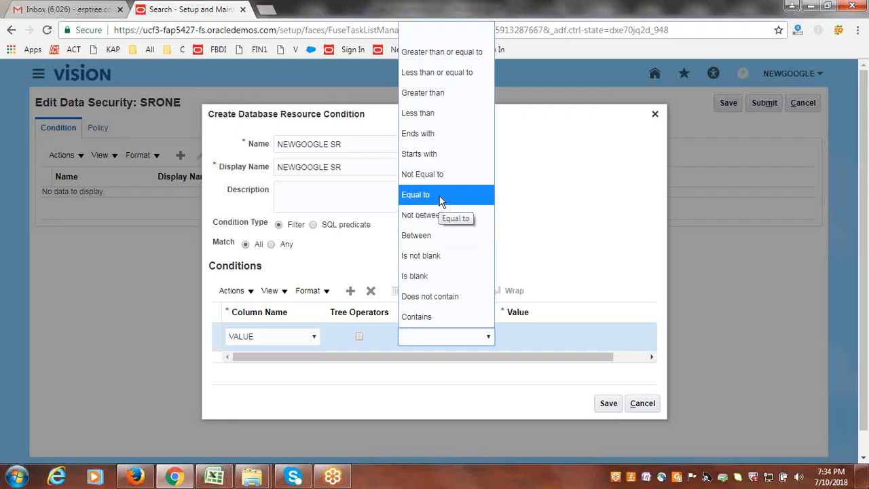
pyautogui.click(440, 197)
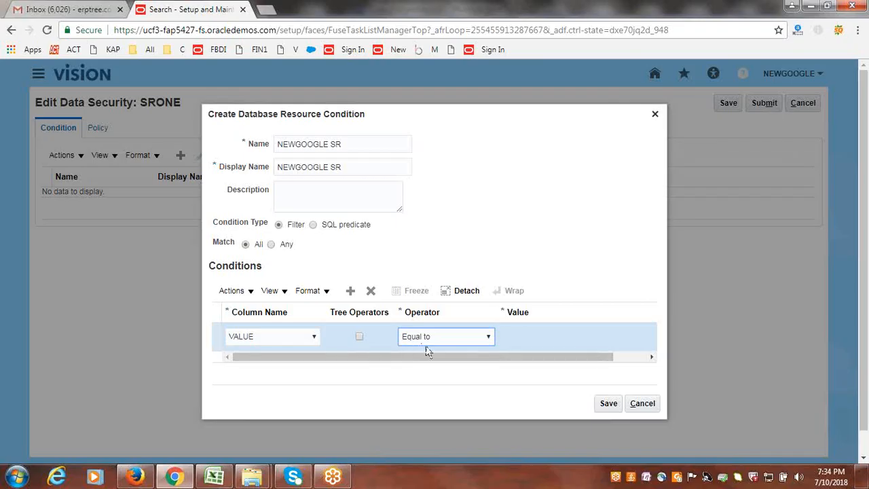
# - Check the company rules in the Class_Discussions workbook, then set the filter value to 1000 in the browser and save the condition
pyautogui.click(214, 476)
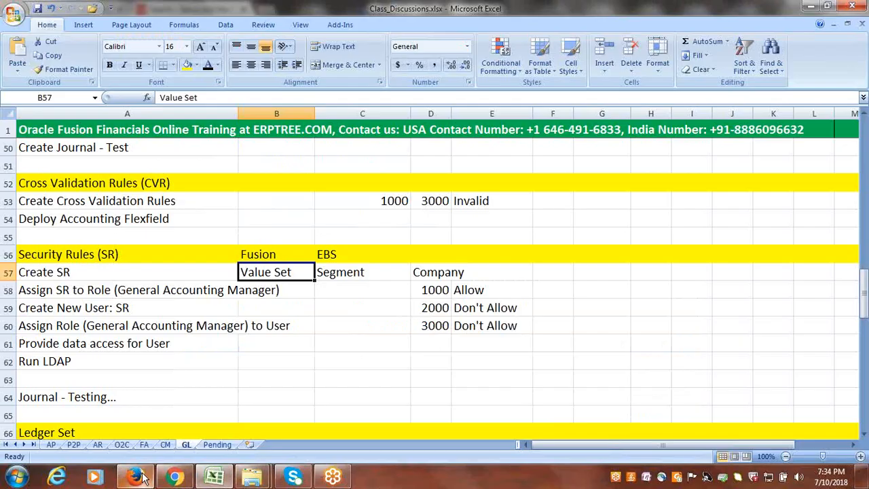
pyautogui.moveTo(143, 479)
pyautogui.click(174, 476)
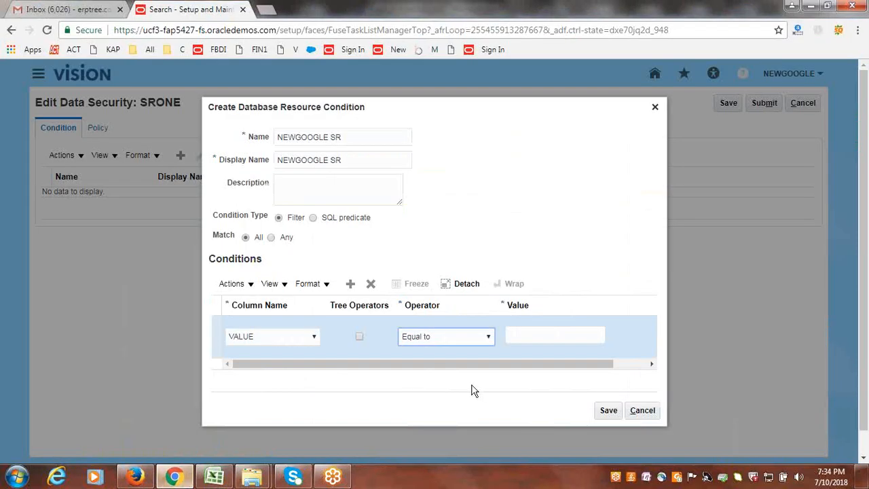
pyautogui.click(537, 335)
pyautogui.write('1')
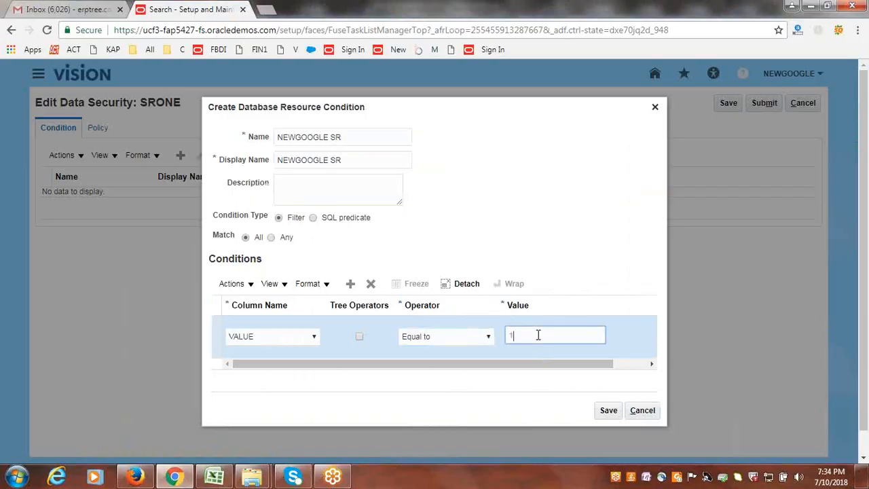
pyautogui.write('000')
pyautogui.click(486, 340)
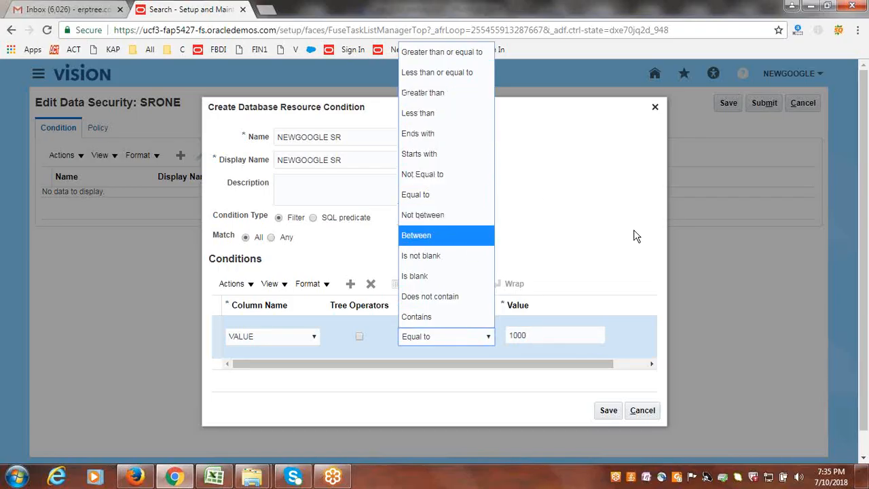
pyautogui.click(596, 227)
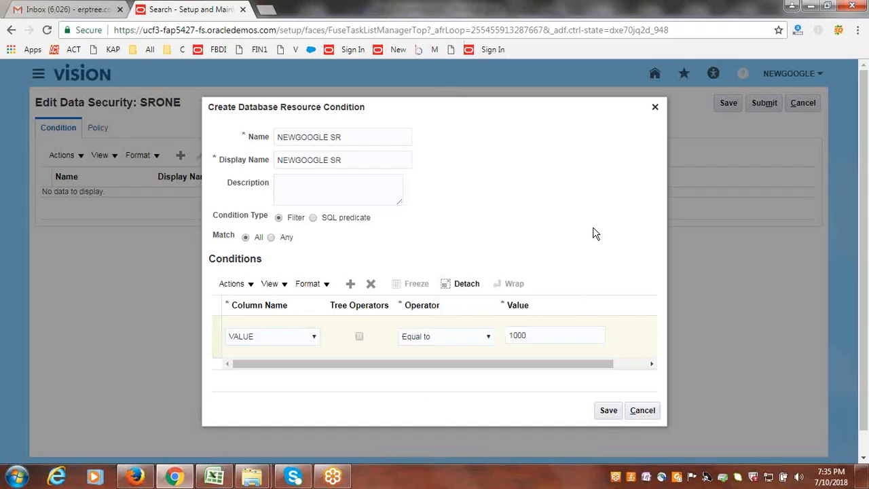
pyautogui.click(609, 410)
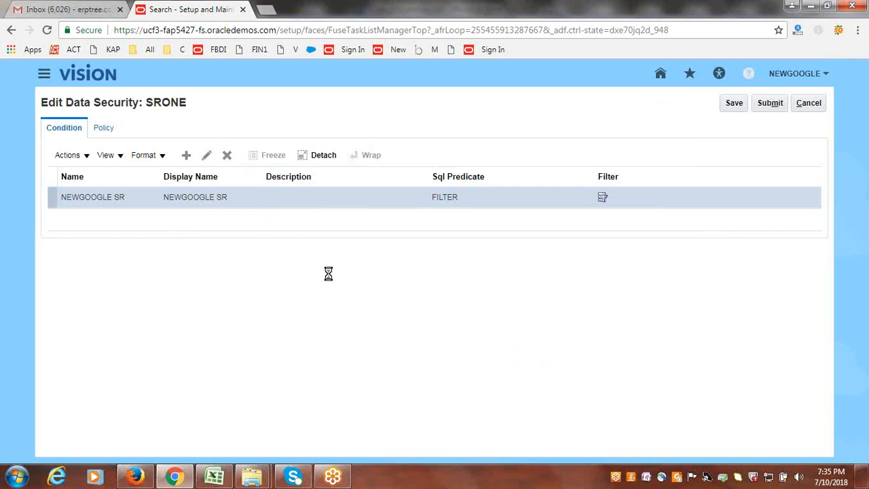
# - Start a new policy for SRONE named NEWGOOGLE with the start date 7/10/18
pyautogui.click(105, 130)
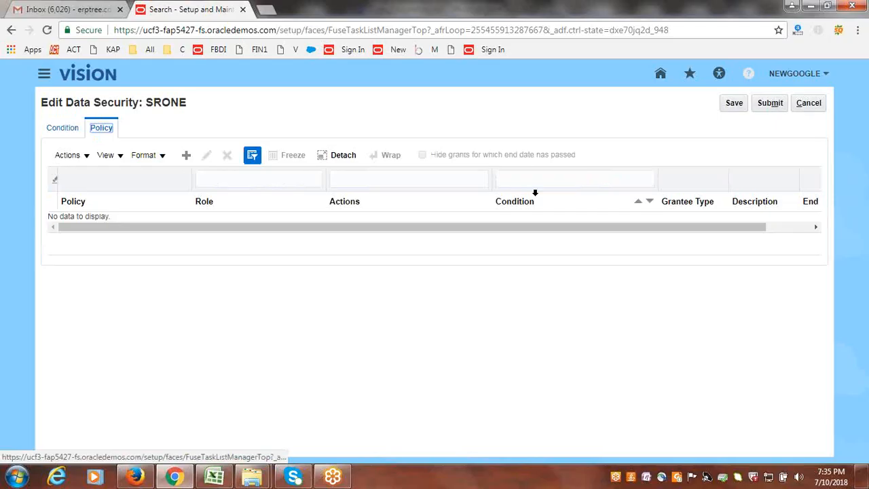
pyautogui.click(188, 156)
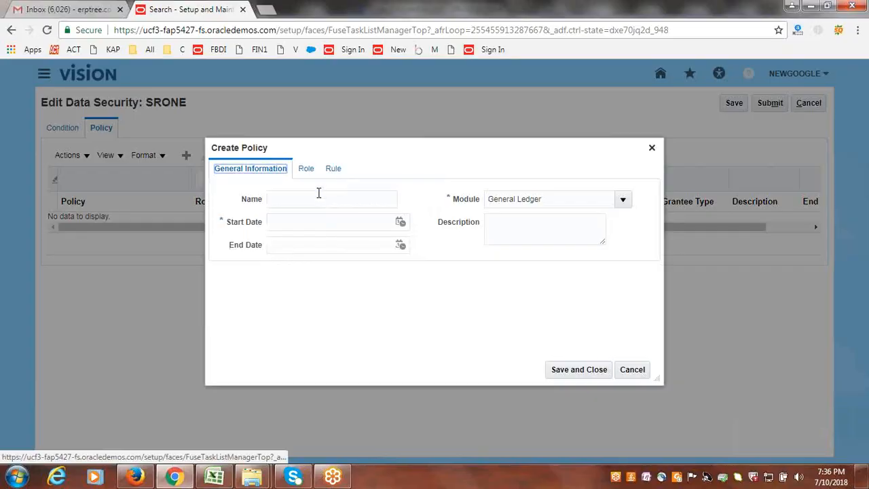
pyautogui.click(319, 197)
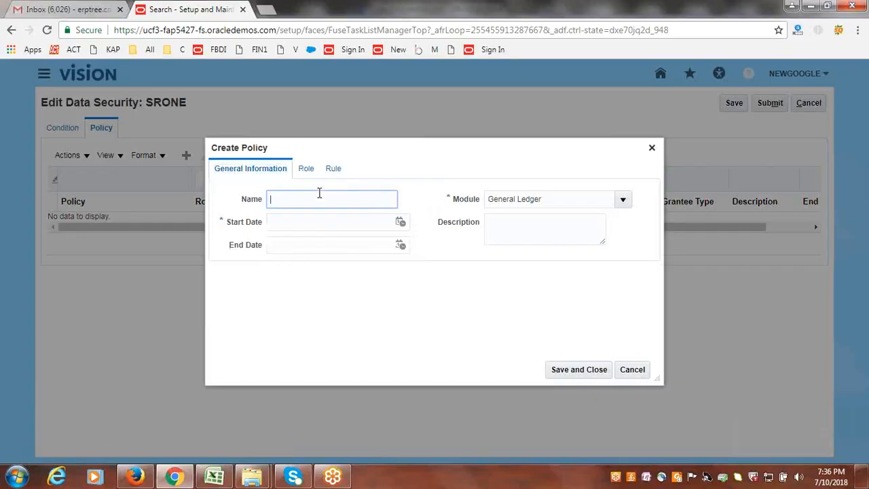
pyautogui.write('n')
pyautogui.press('BackSpace')
pyautogui.write('NEWGOOGLE')
pyautogui.press('Tab')
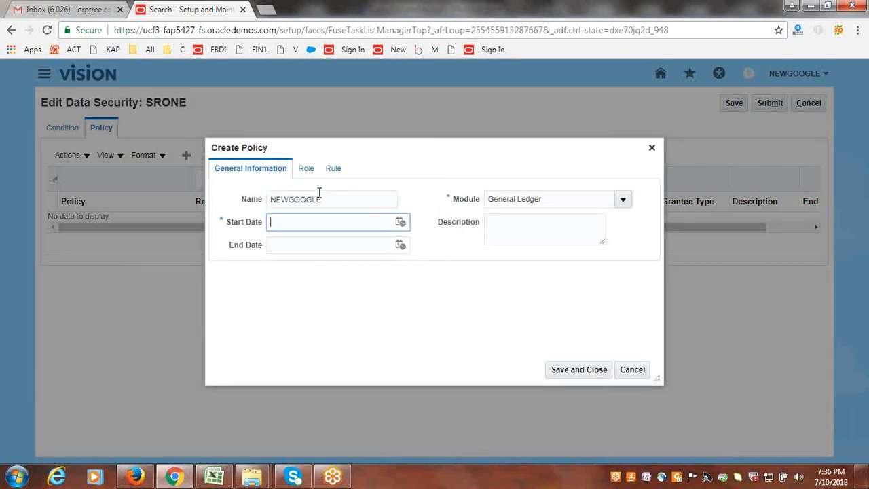
pyautogui.click(400, 224)
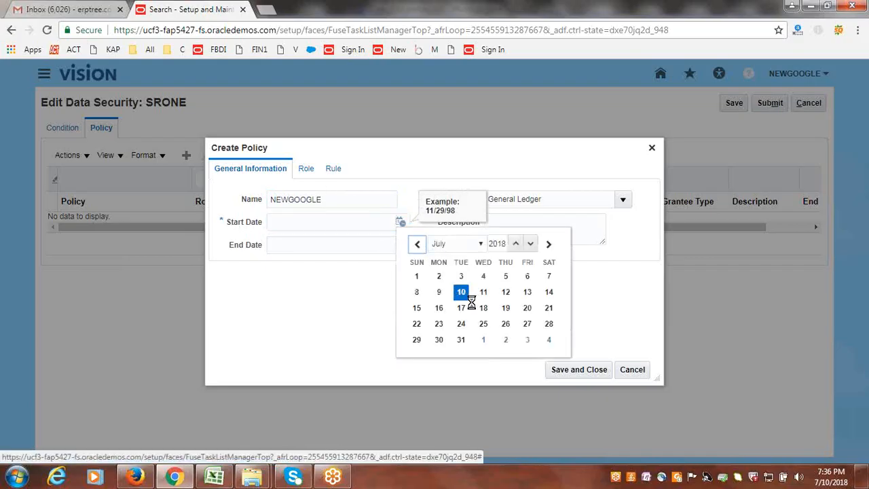
pyautogui.click(461, 292)
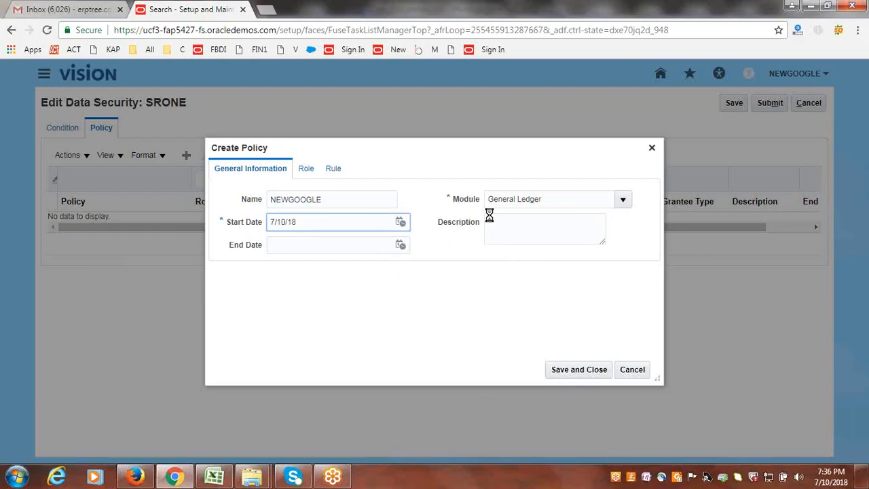
# - Search for roles to add to the policy by the role name General in the fscm application
pyautogui.click(316, 171)
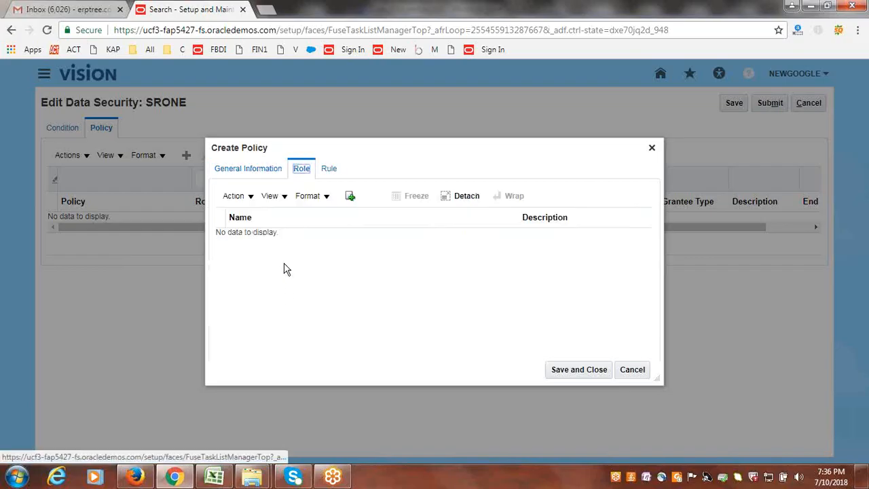
pyautogui.click(350, 197)
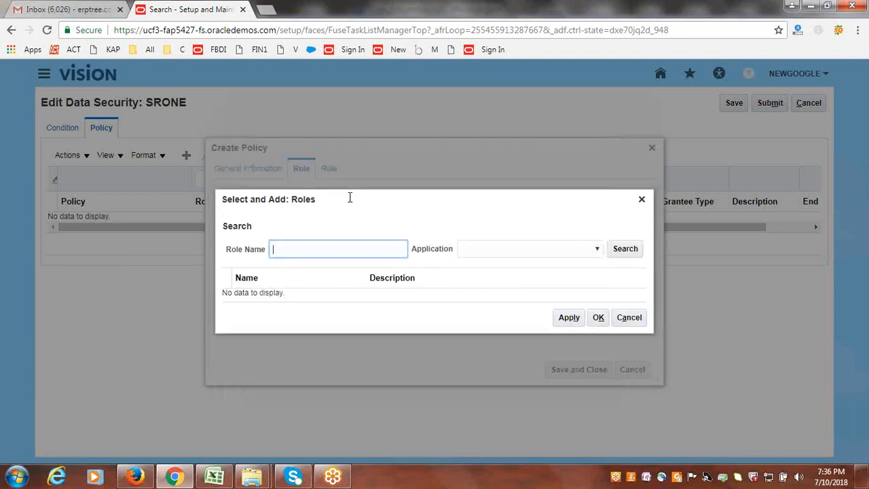
pyautogui.write('General')
pyautogui.click(503, 251)
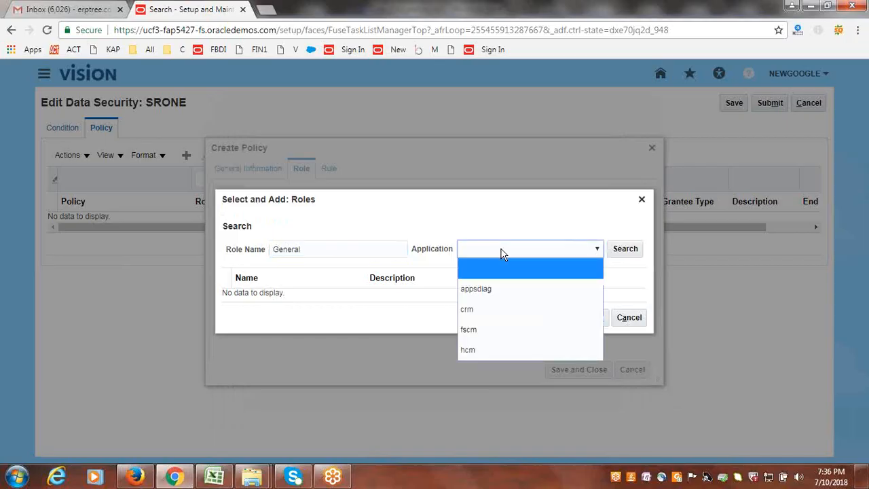
pyautogui.click(490, 329)
pyautogui.click(625, 250)
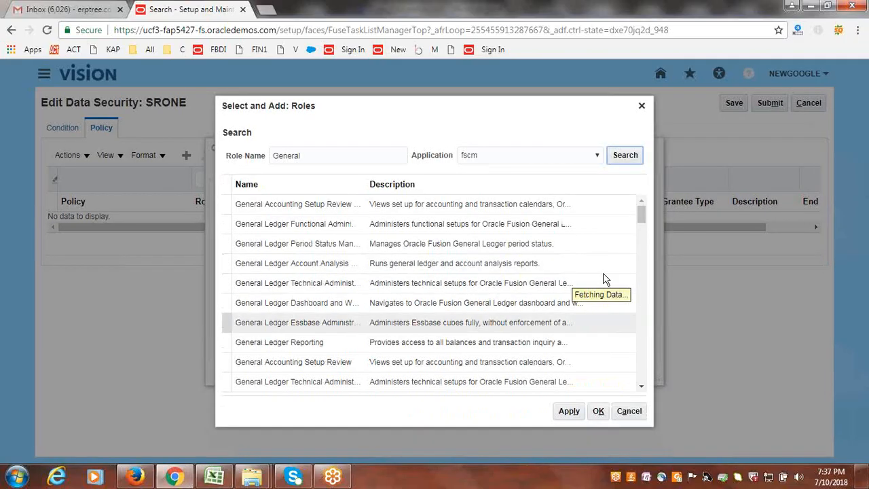
# - Add the General Accounting Manager role to the policy
pyautogui.click(641, 389)
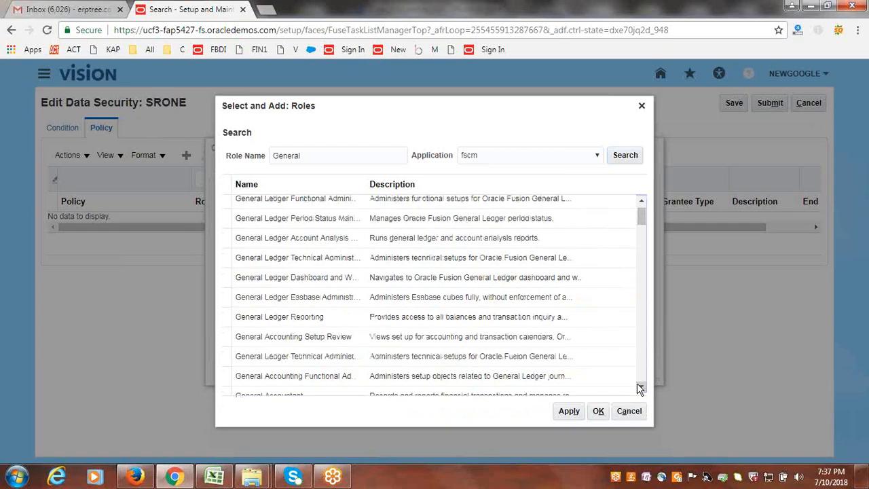
pyautogui.click(641, 389)
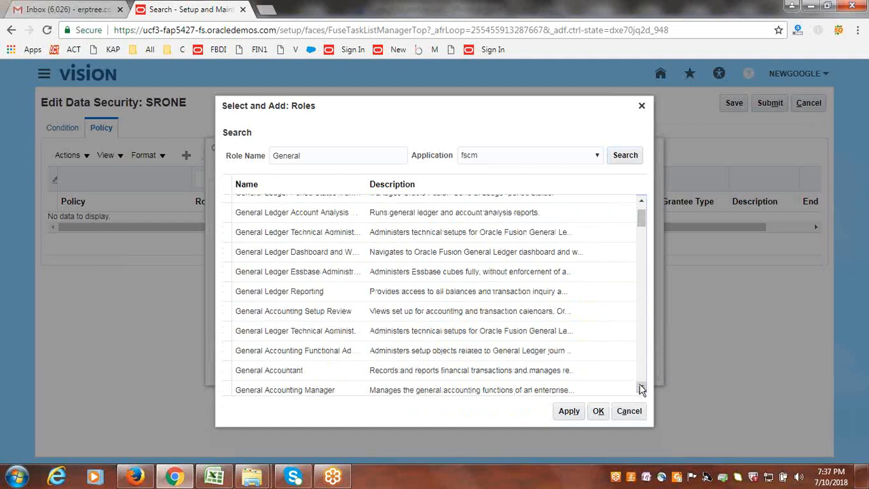
pyautogui.click(641, 389)
pyautogui.click(641, 389)
pyautogui.click(641, 389)
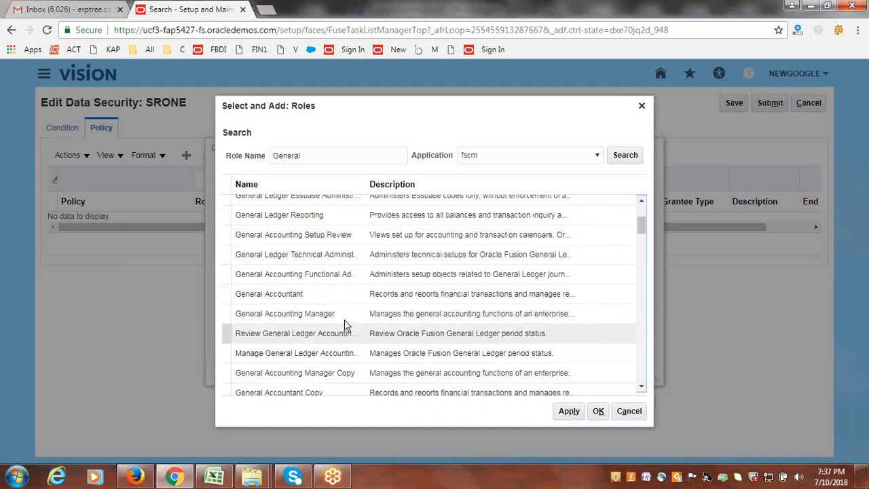
pyautogui.click(289, 315)
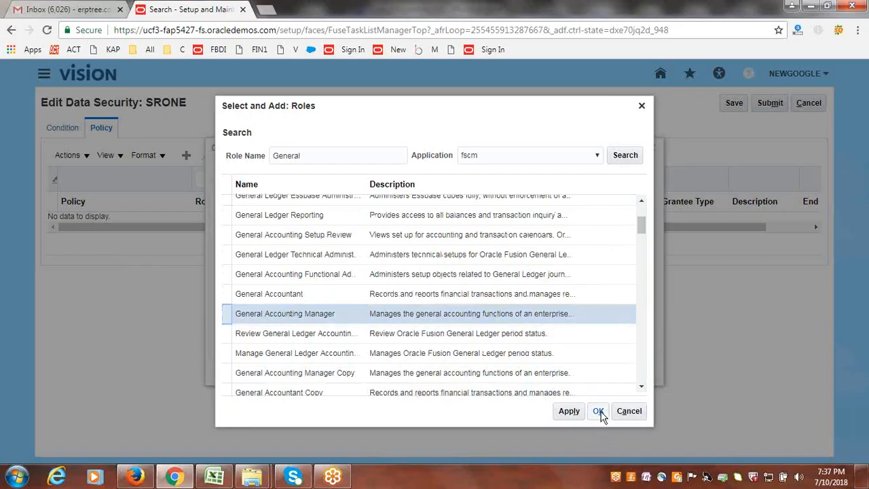
pyautogui.click(568, 415)
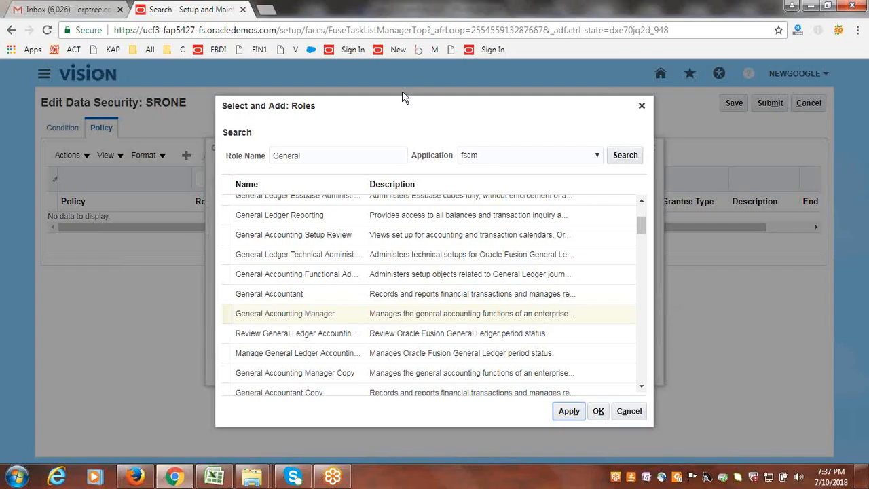
pyautogui.click(599, 411)
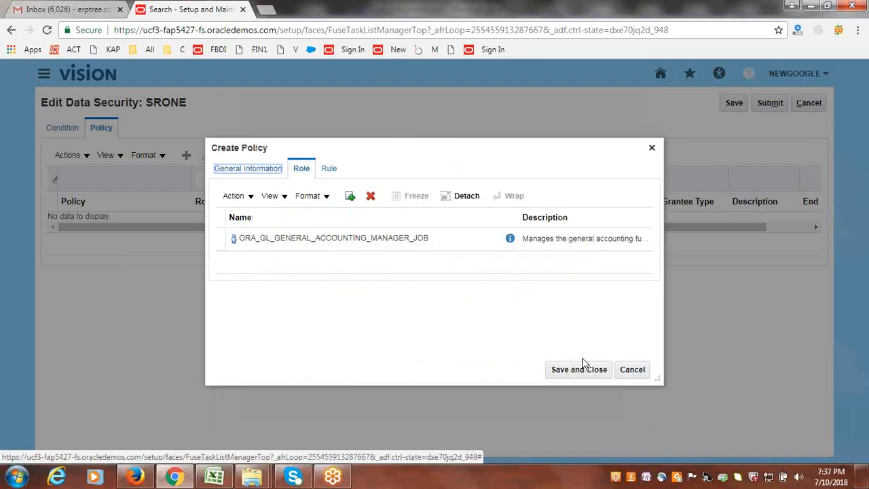
# - Assign the NEWGOOGLE SR condition to the policy's rule, then save and close the policy
pyautogui.click(328, 169)
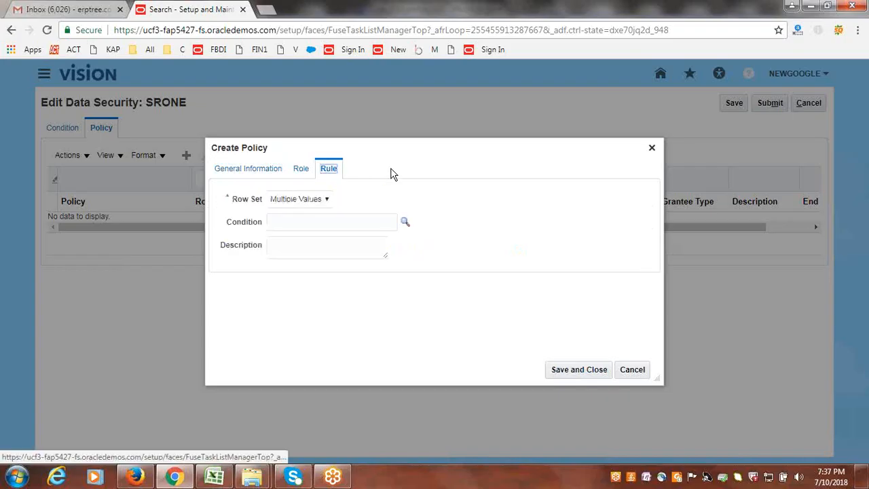
pyautogui.click(405, 223)
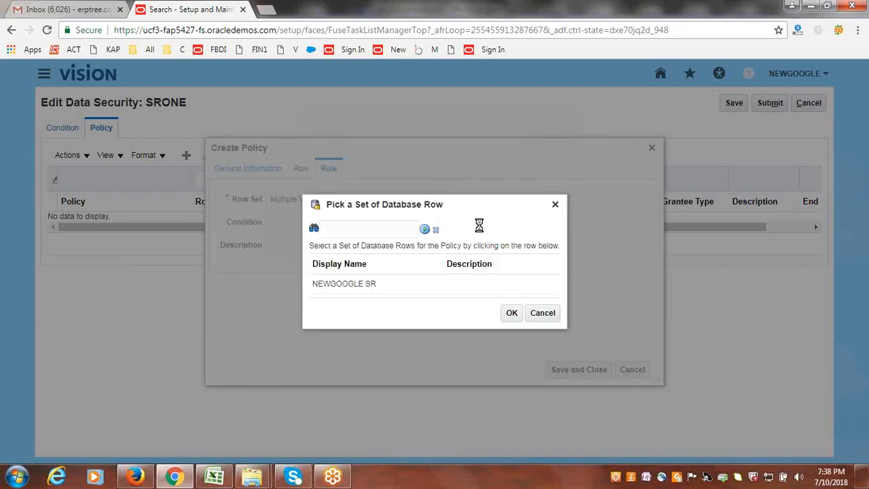
pyautogui.click(344, 286)
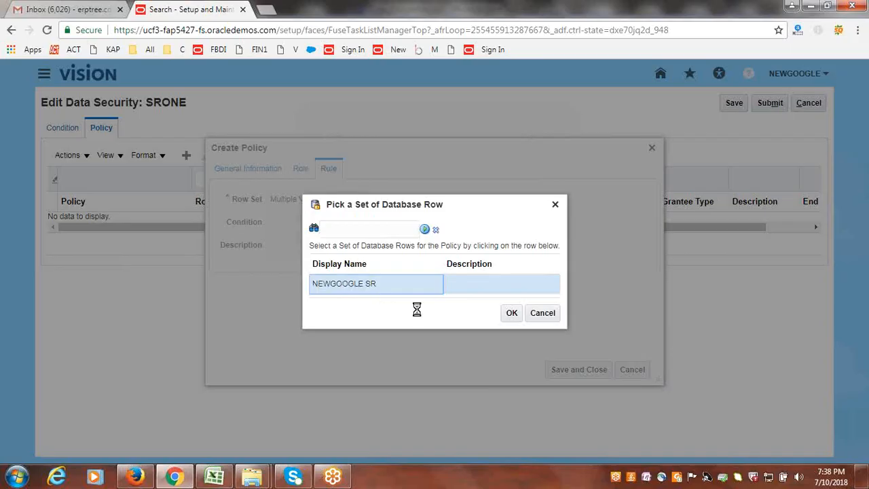
pyautogui.click(510, 314)
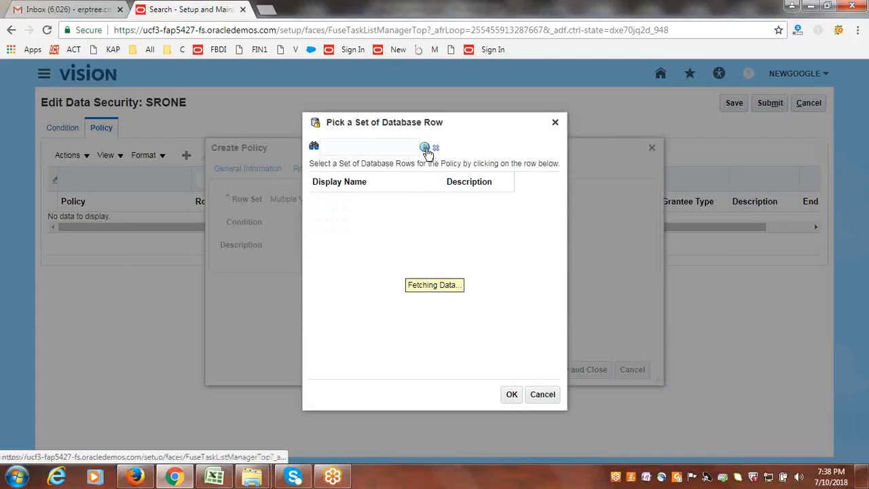
pyautogui.click(424, 148)
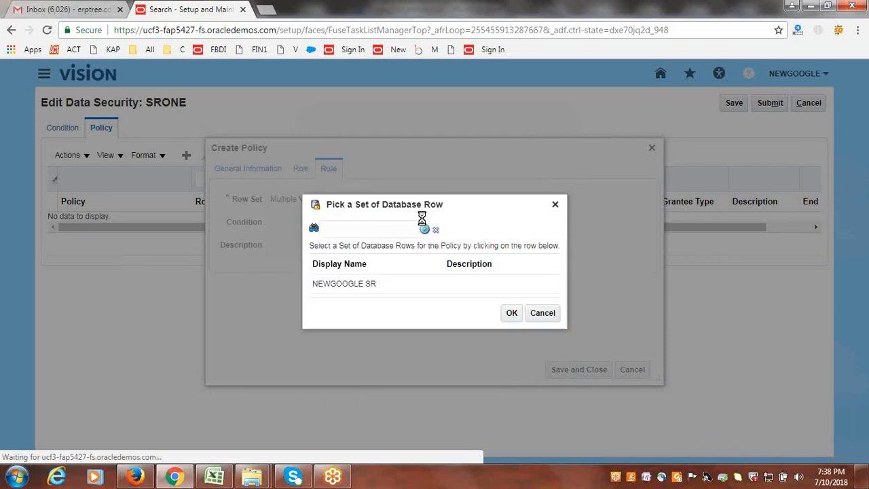
pyautogui.click(328, 288)
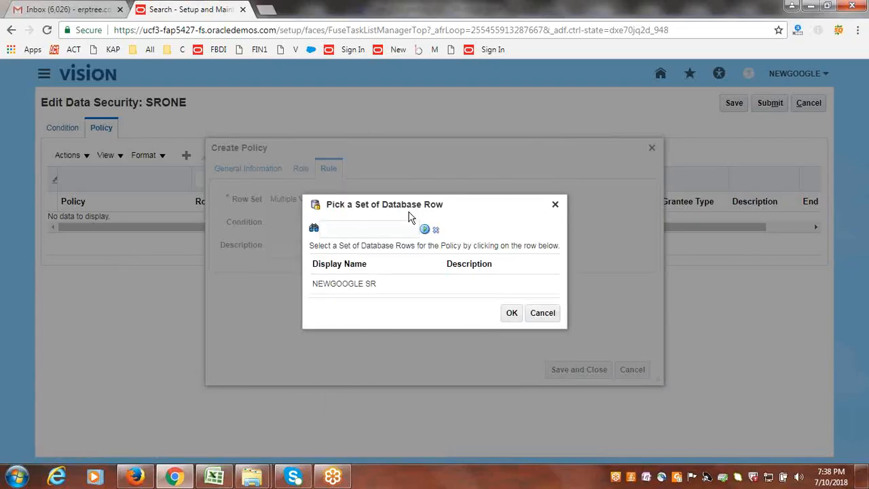
pyautogui.click(430, 288)
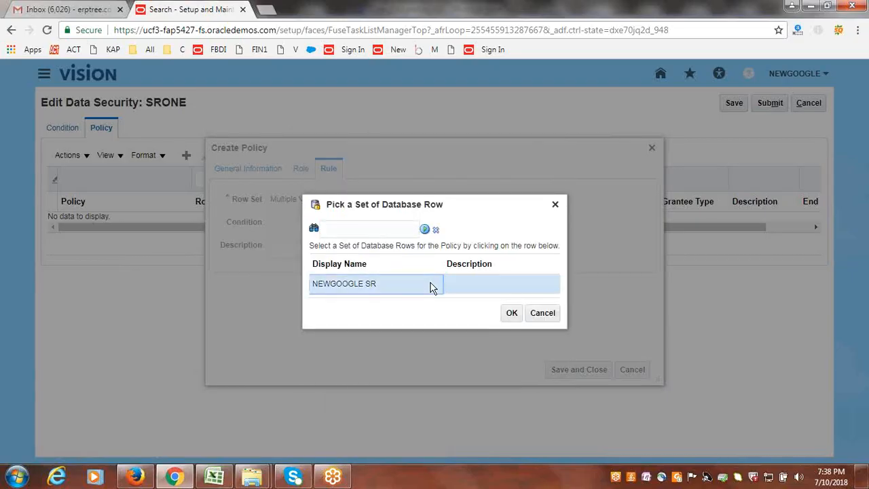
pyautogui.click(512, 313)
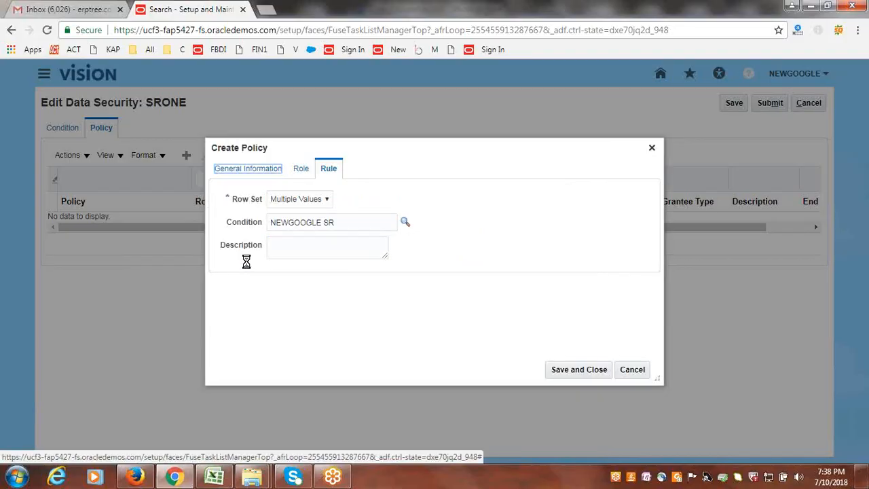
pyautogui.click(572, 374)
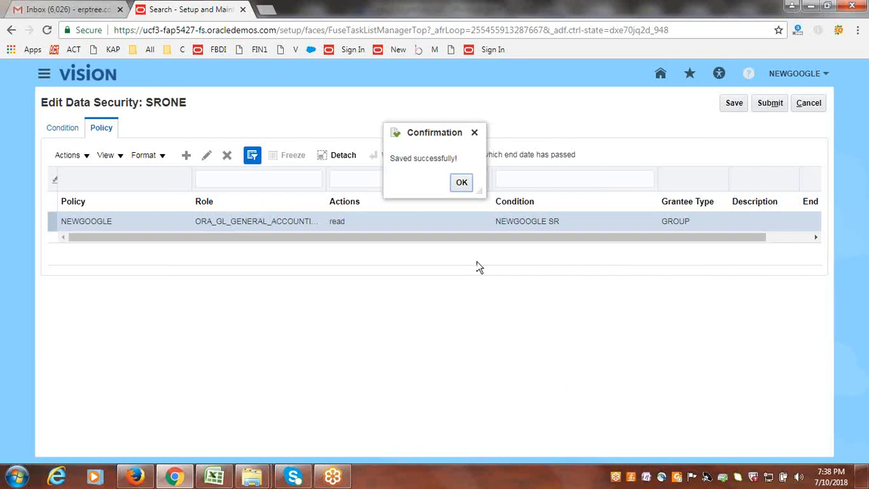
# - Submit the SRONE data security setup and leave the task search for the Setup and Maintenance overview
pyautogui.click(463, 185)
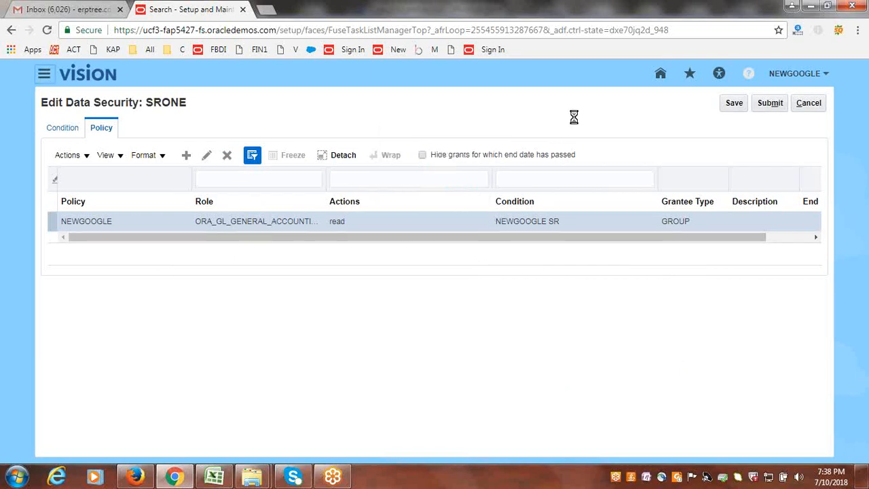
pyautogui.click(774, 106)
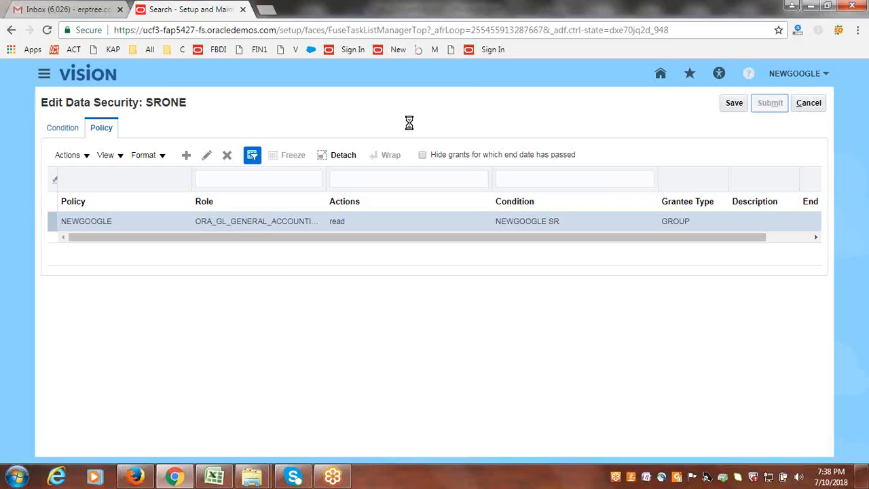
pyautogui.click(504, 185)
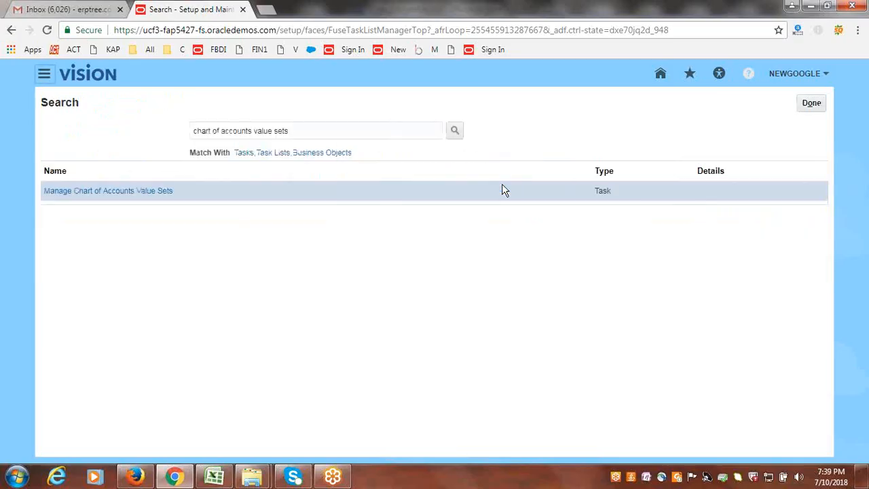
pyautogui.click(815, 104)
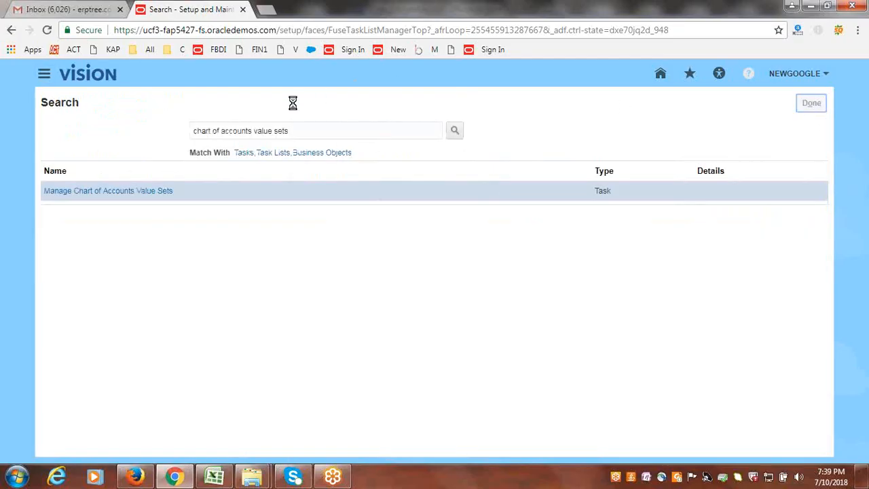
# - Check the Security Rules task list in the Class_Discussions.xlsx workbook in Excel, save it, and return to Chrome
pyautogui.click(214, 477)
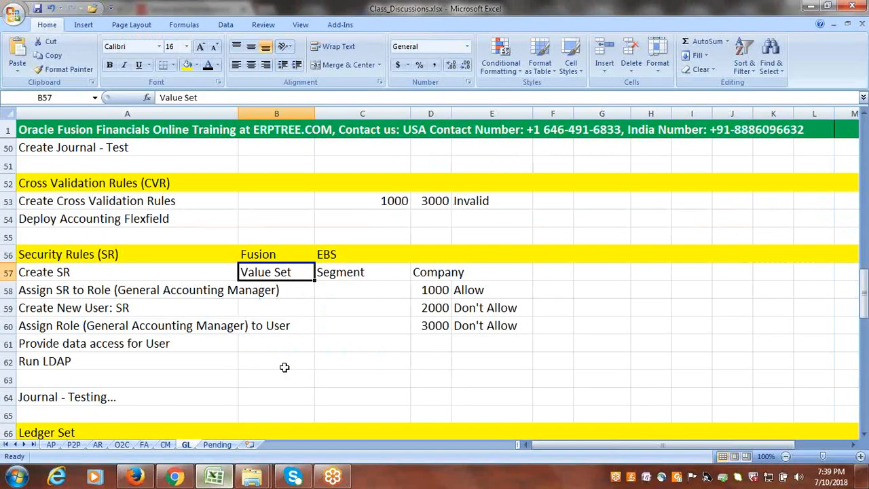
pyautogui.click(71, 290)
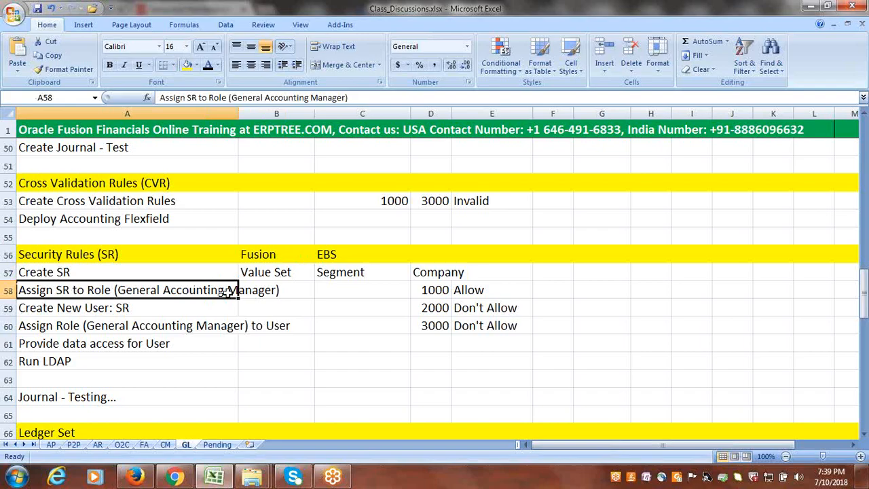
pyautogui.click(72, 303)
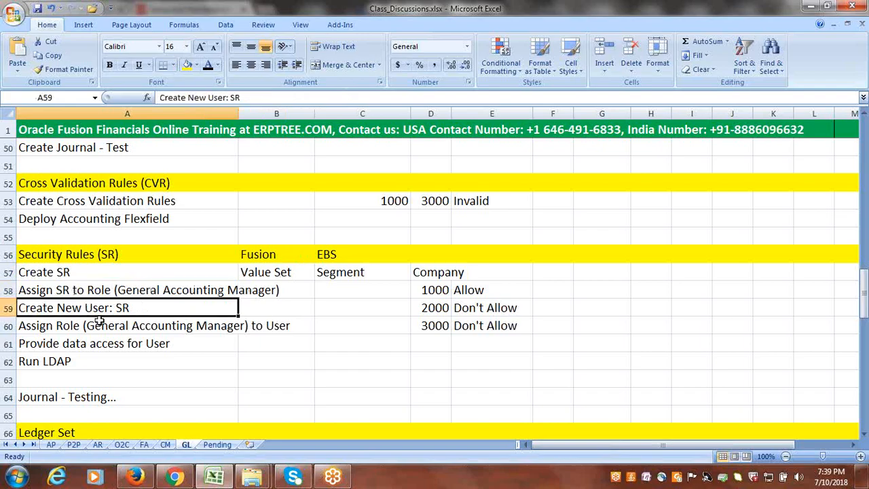
pyautogui.hotkey('ctrl', 's')
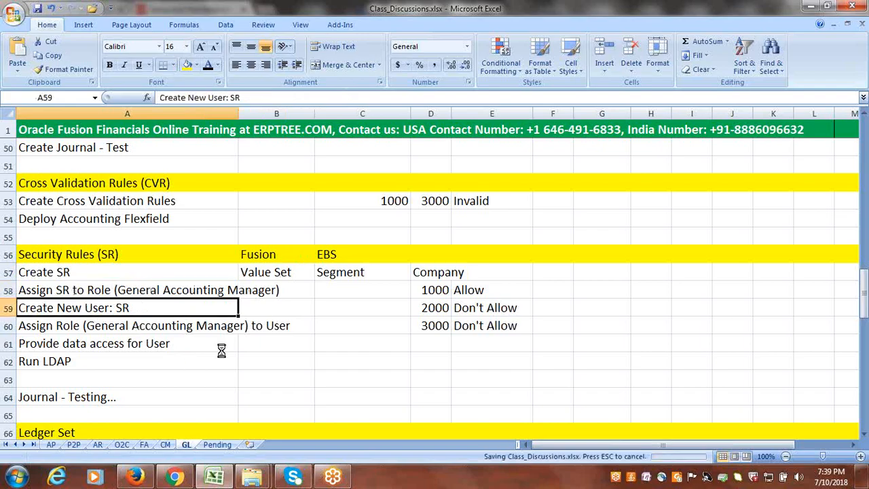
pyautogui.hotkey('alt', 'Tab')
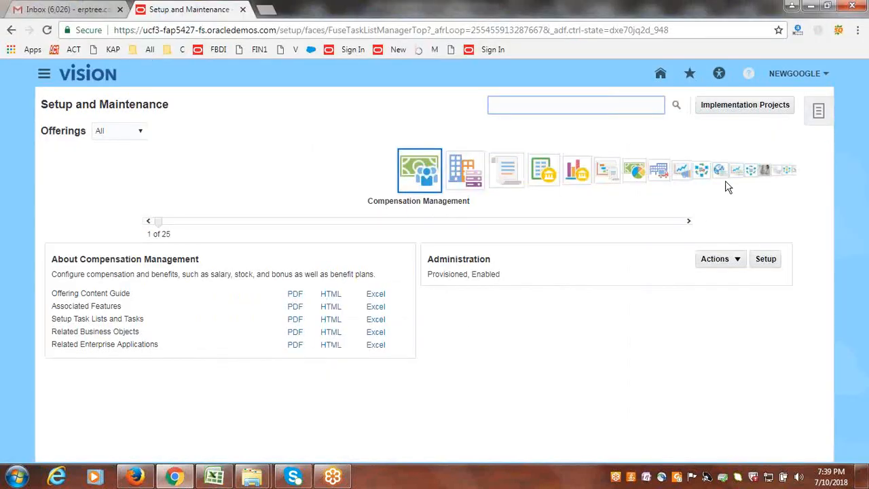
# - Go to the Security Console's user accounts and start adding a new user account
pyautogui.click(44, 73)
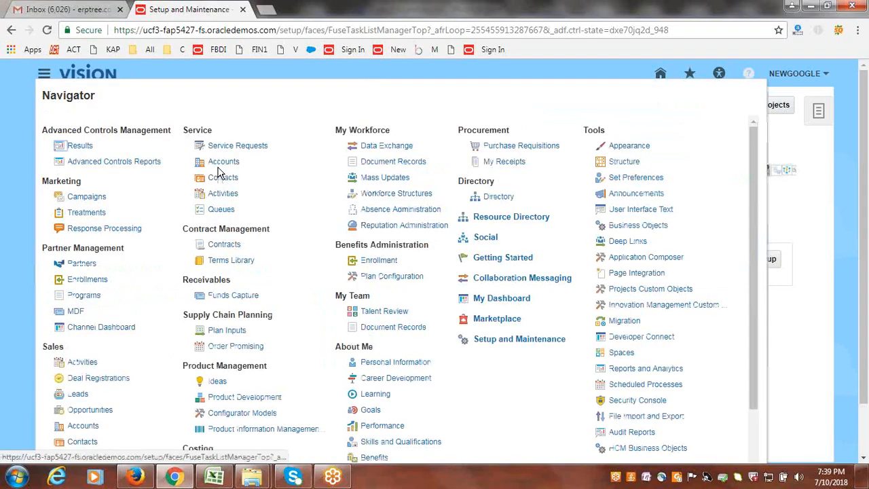
pyautogui.scroll(-3, 397, 354)
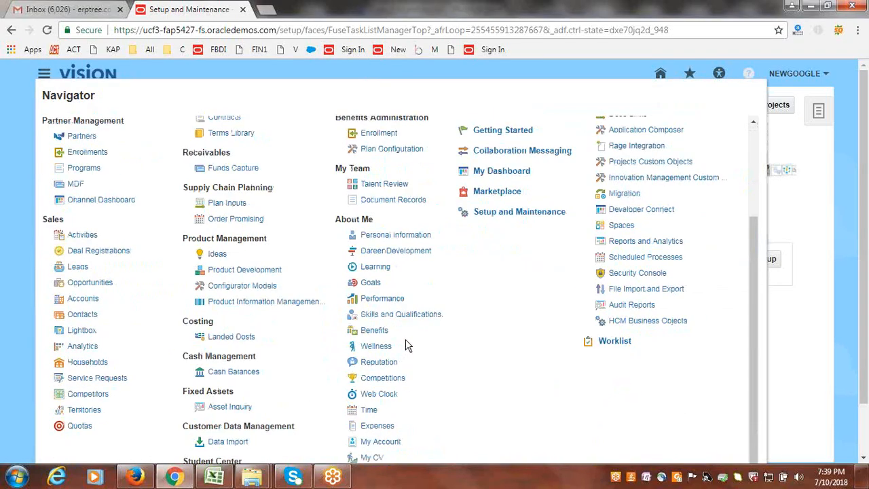
pyautogui.scroll(-1, 405, 346)
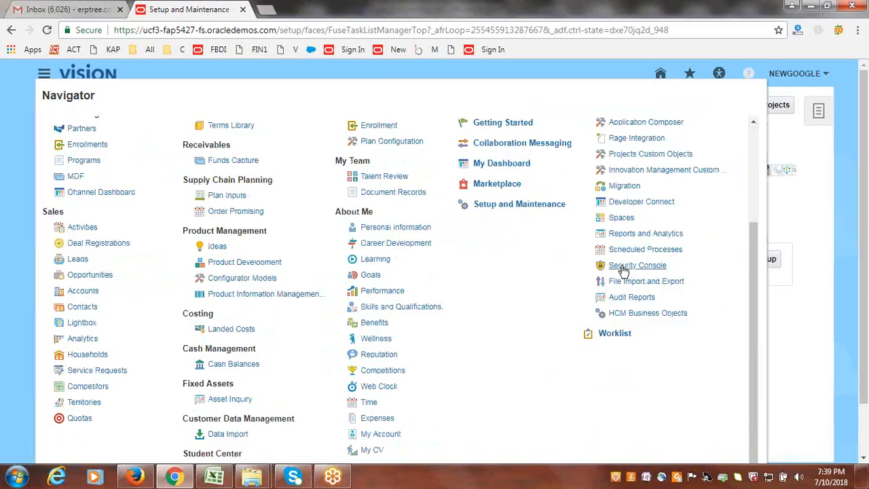
pyautogui.scroll(3, 623, 270)
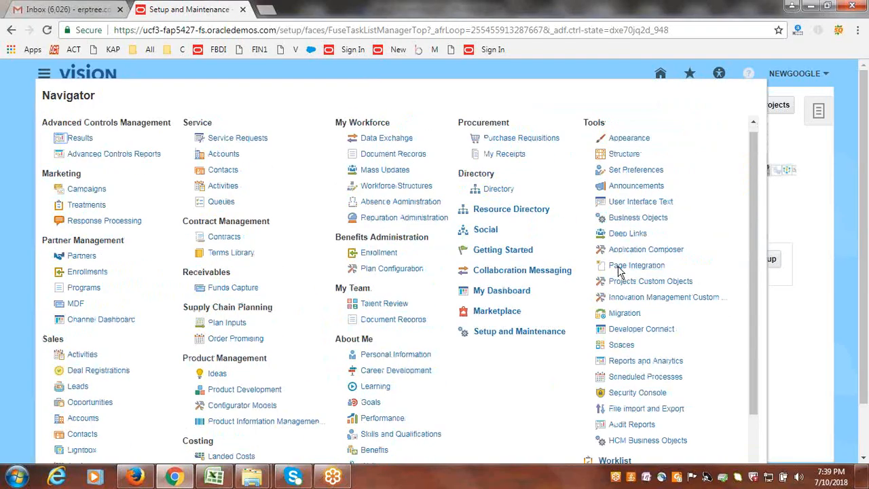
pyautogui.click(642, 397)
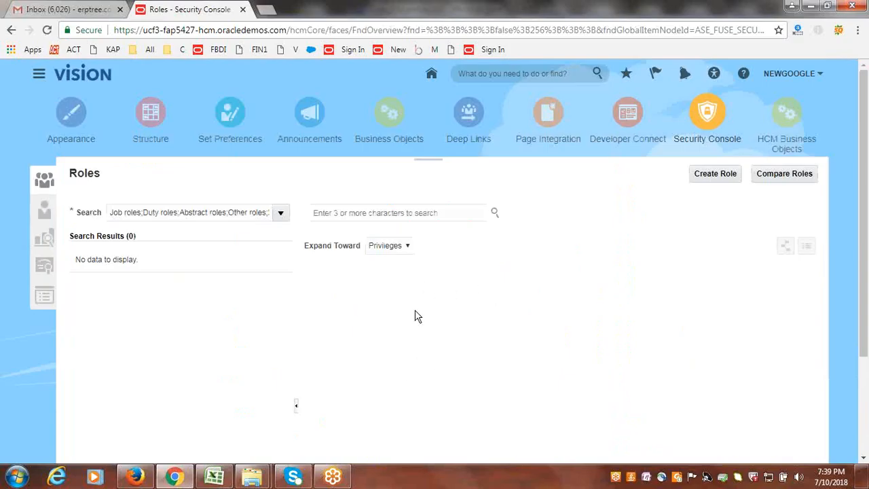
pyautogui.click(45, 209)
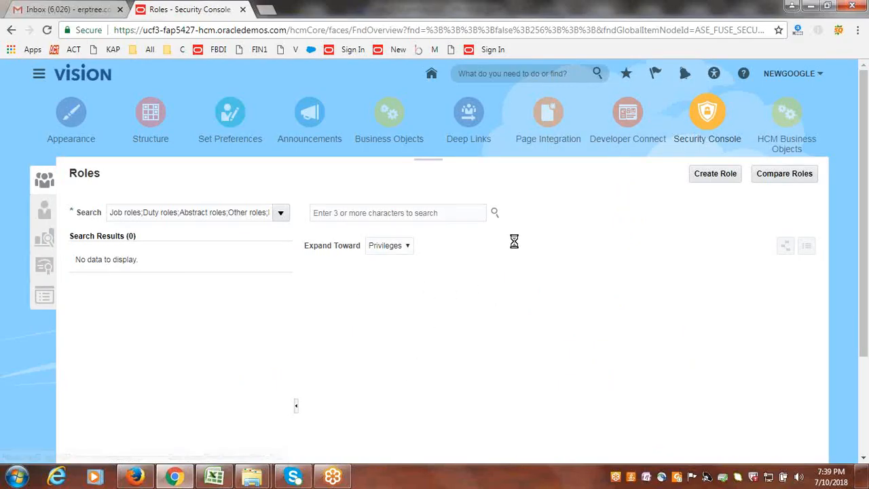
pyautogui.click(801, 175)
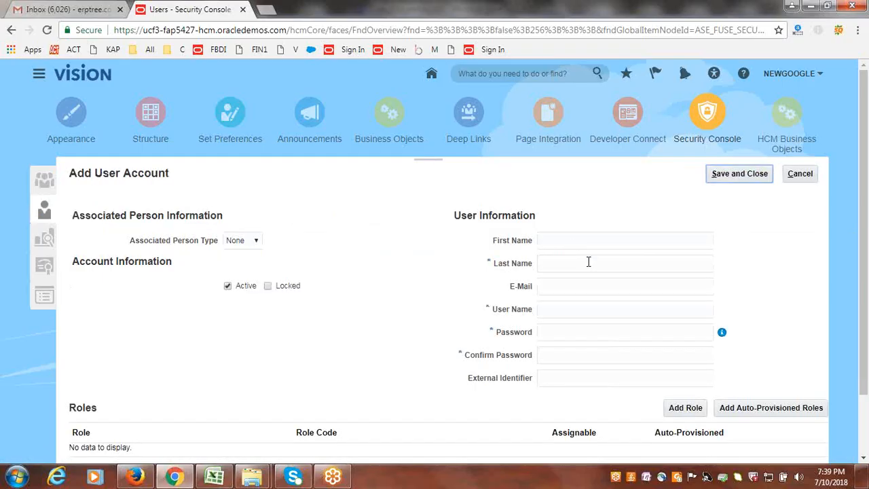
# - Set both the last name and the user name of the new account to GOOGLESR
pyautogui.click(588, 262)
pyautogui.write('G')
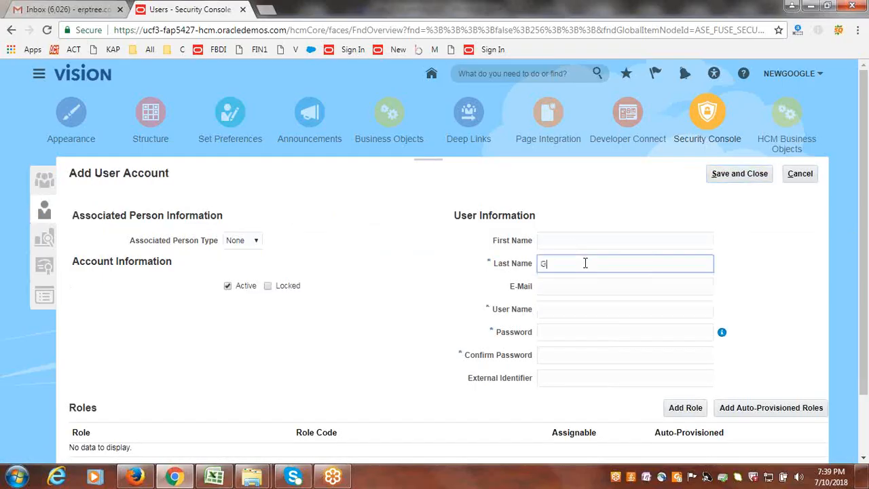
pyautogui.press('Tab')
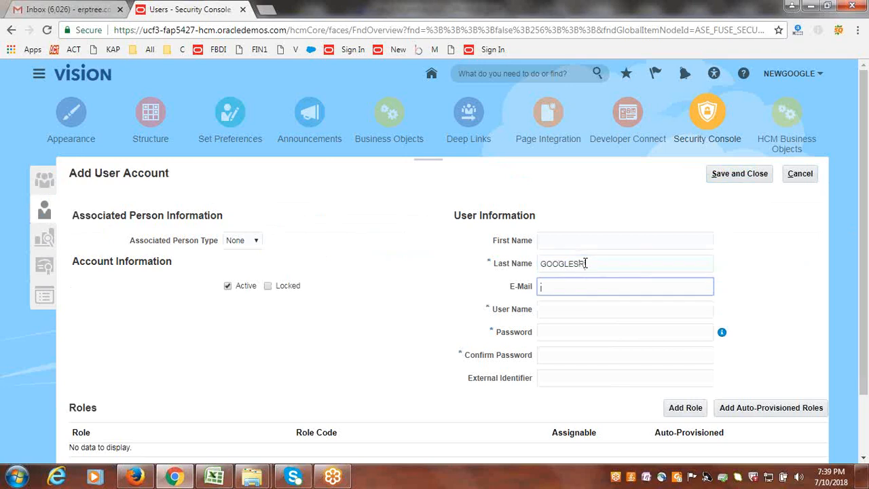
pyautogui.press('Tab')
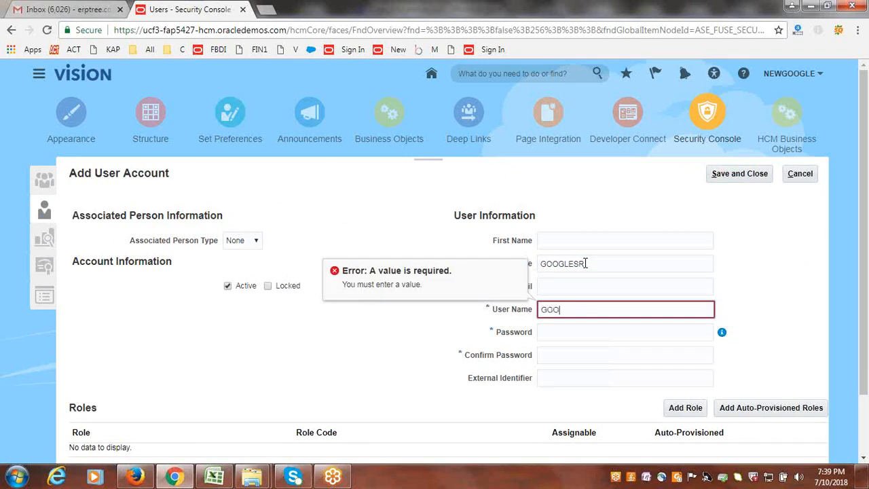
pyautogui.write('GOOGLESR')
pyautogui.press('Tab')
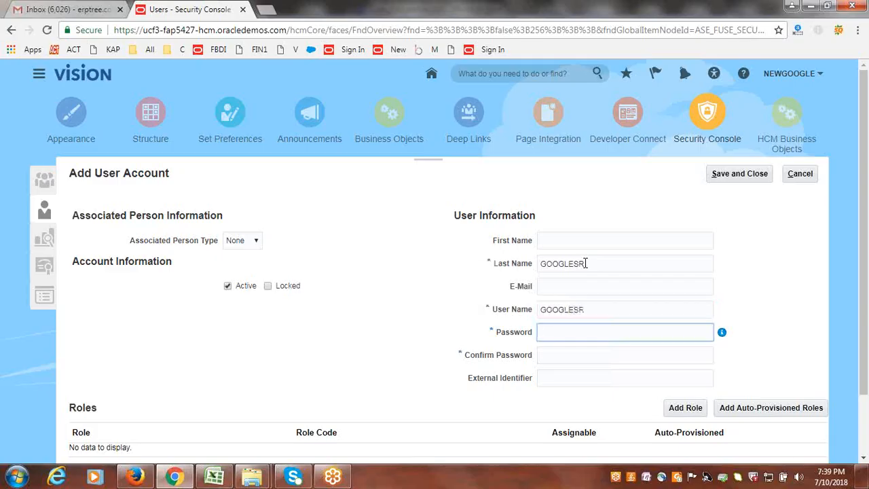
# - Enter and confirm a password for the new user account
pyautogui.write('••••••••')
pyautogui.press('Tab')
pyautogui.write('•••••')
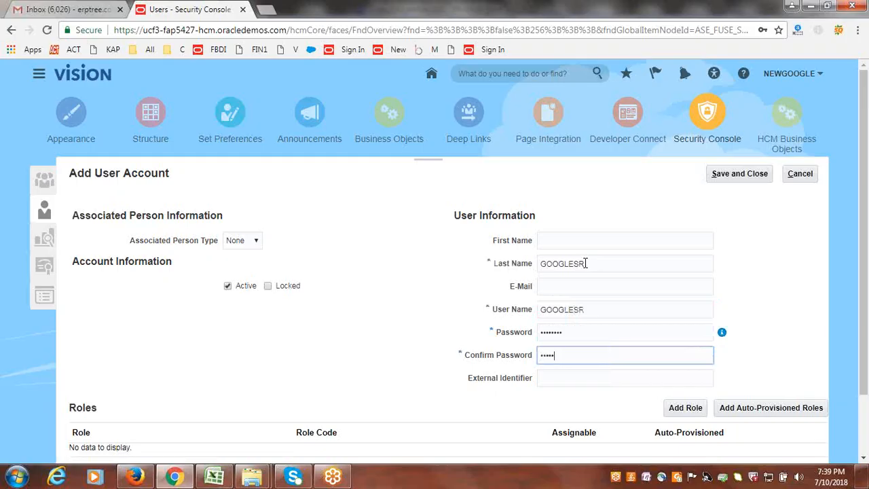
pyautogui.write('•••')
pyautogui.press('Tab')
# - Add the General Accounting Manager role with code GL_GENERAL_ACCOUNTING_MANAGER_JOB to the new user
pyautogui.scroll(-1, 781, 292)
pyautogui.click(682, 336)
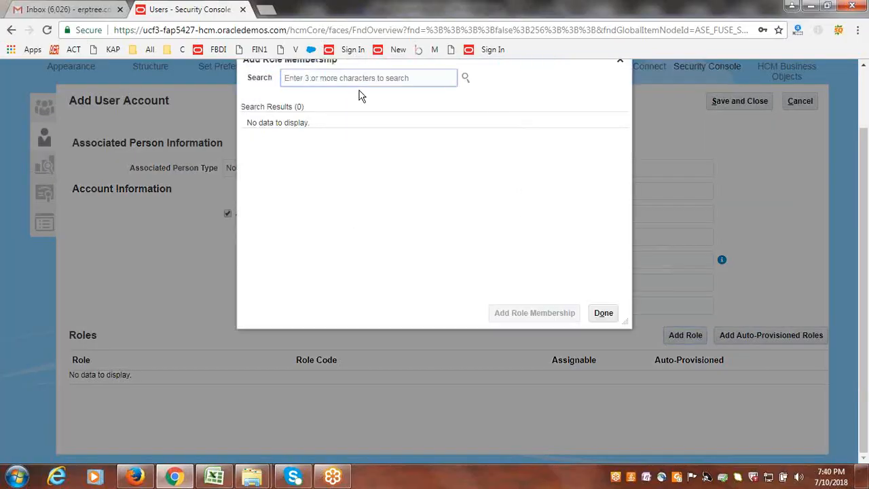
pyautogui.write('General Accounting')
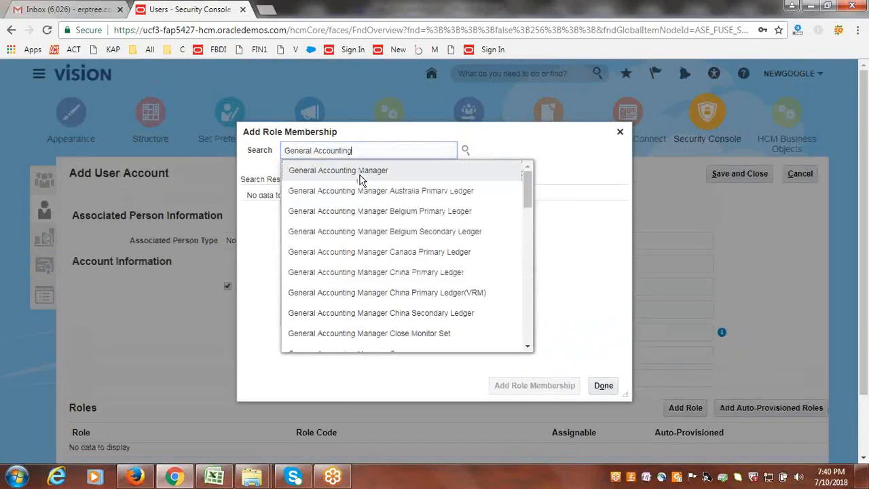
pyautogui.click(360, 175)
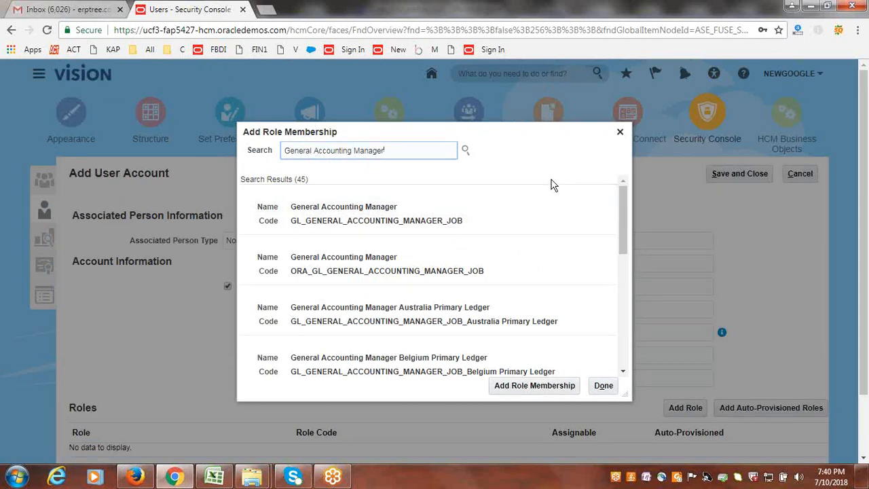
pyautogui.click(317, 212)
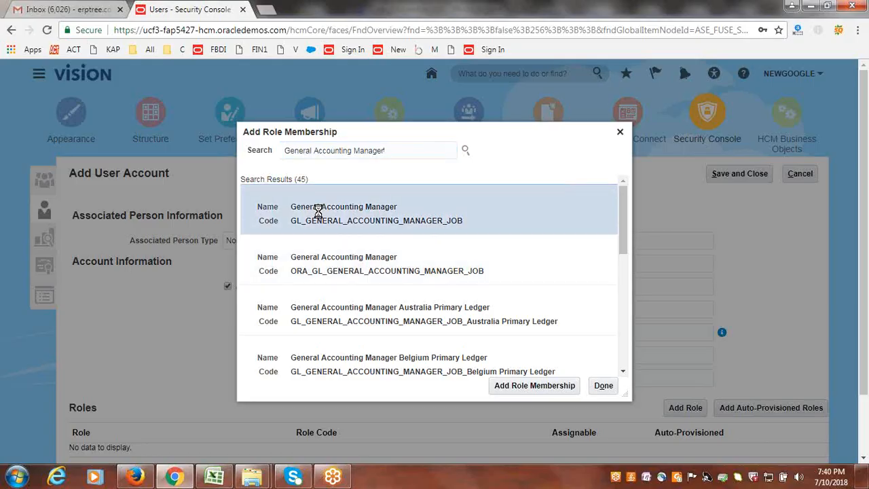
pyautogui.click(509, 385)
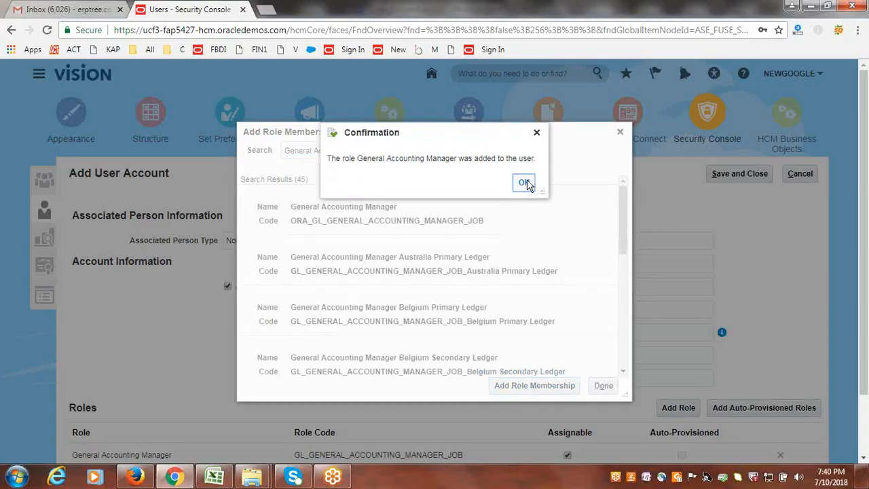
pyautogui.click(527, 183)
pyautogui.click(604, 387)
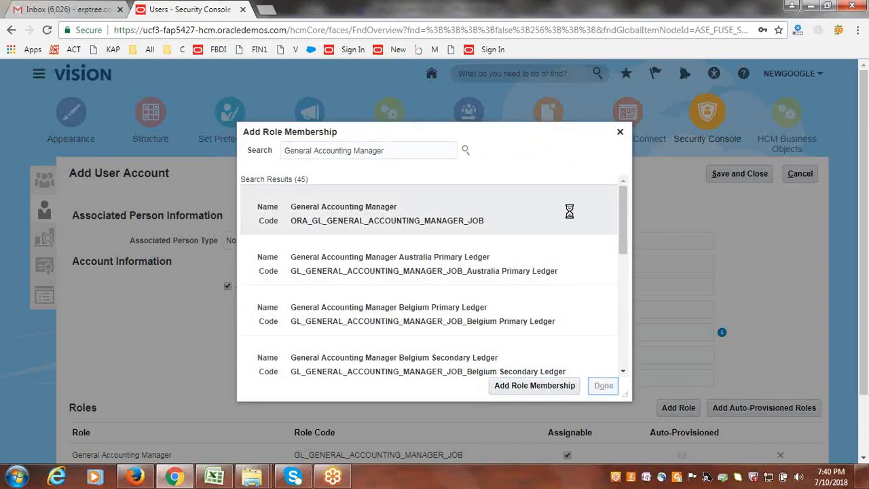
# - Re-enter the account password in both password fields, then save and close the new user account
pyautogui.scroll(-1, 774, 307)
pyautogui.click(612, 267)
pyautogui.write('W')
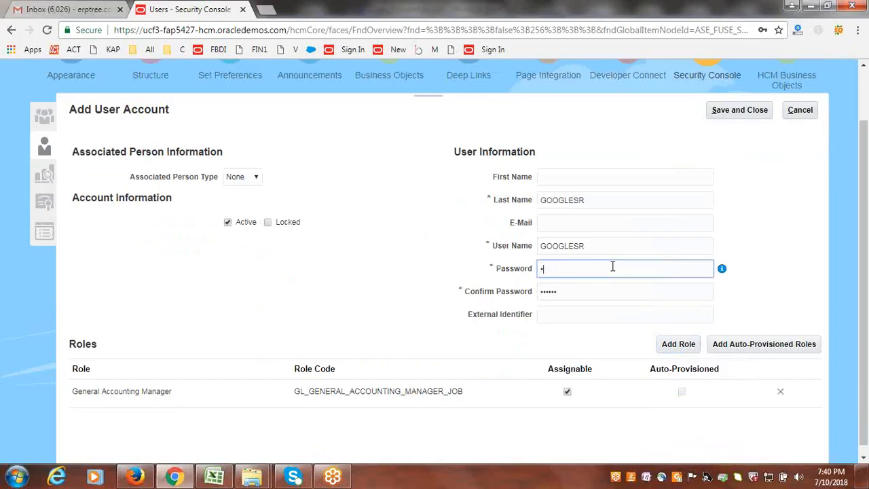
pyautogui.write('elcome1')
pyautogui.press('Tab')
pyautogui.press('Tab')
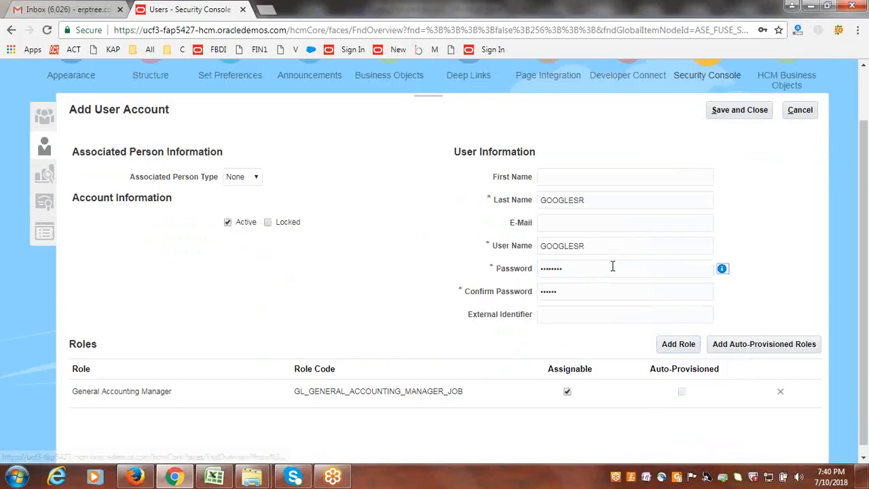
pyautogui.write('Welc')
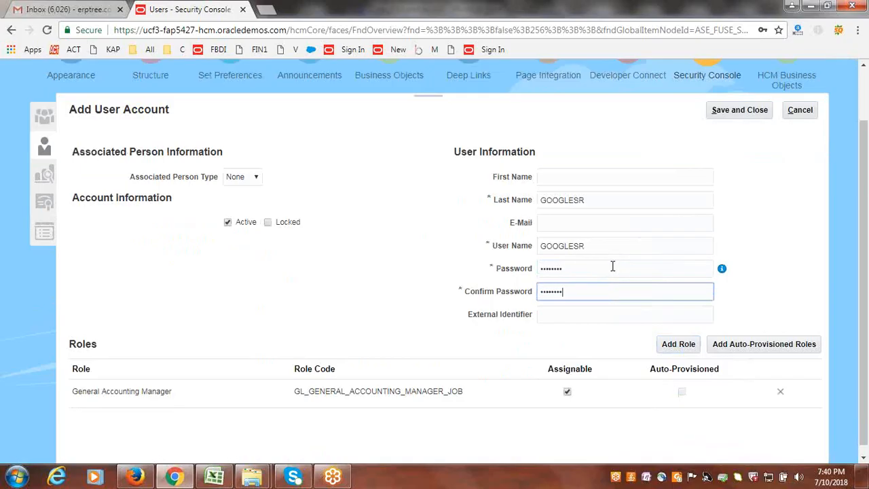
pyautogui.click(740, 110)
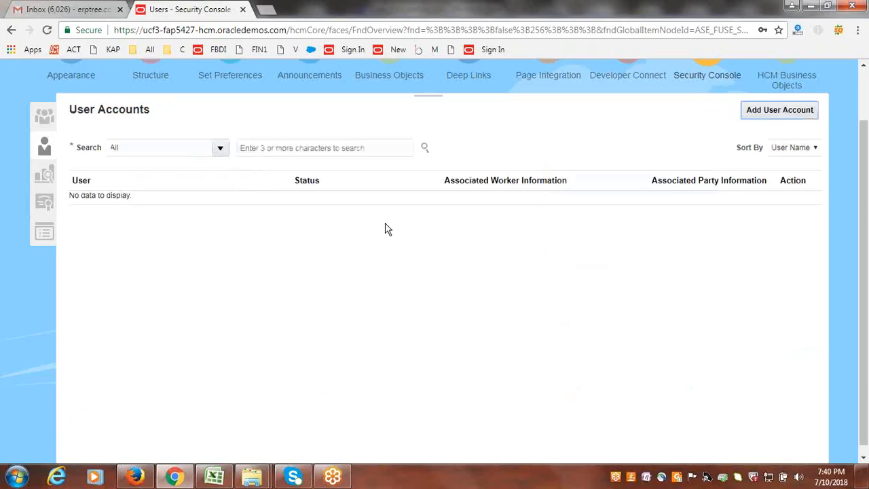
# - Go to Setup and Maintenance, search for the tasks "data access for users" and open Manage Data Access for Users
pyautogui.scroll(2, 611, 231)
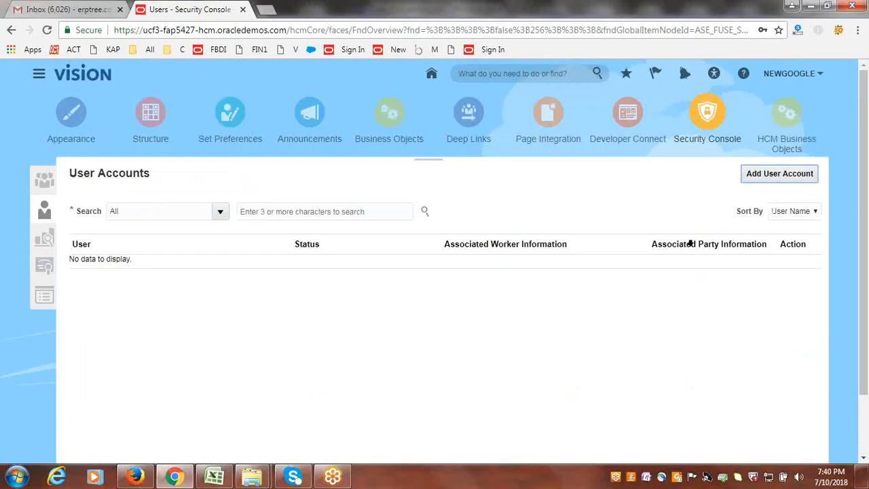
pyautogui.click(800, 75)
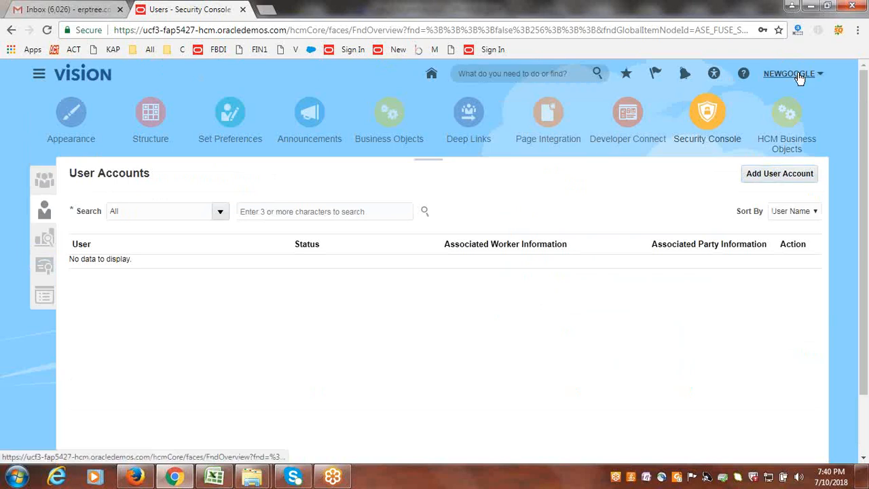
pyautogui.click(717, 204)
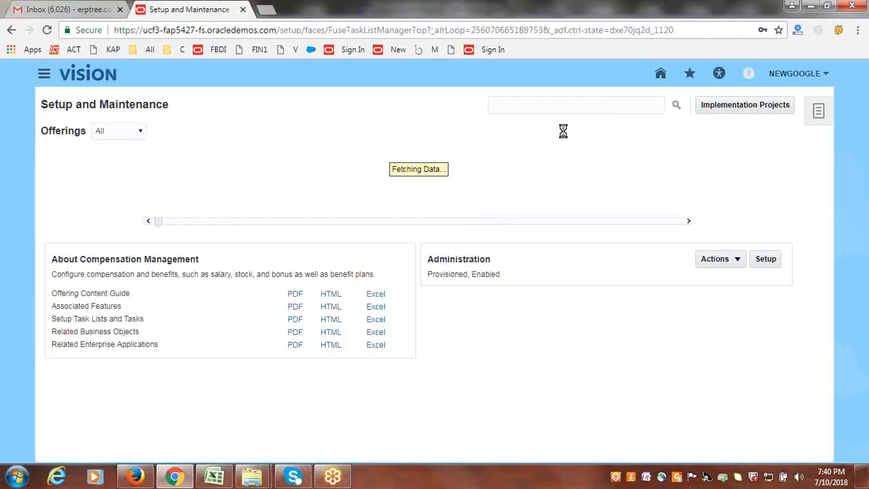
pyautogui.click(557, 107)
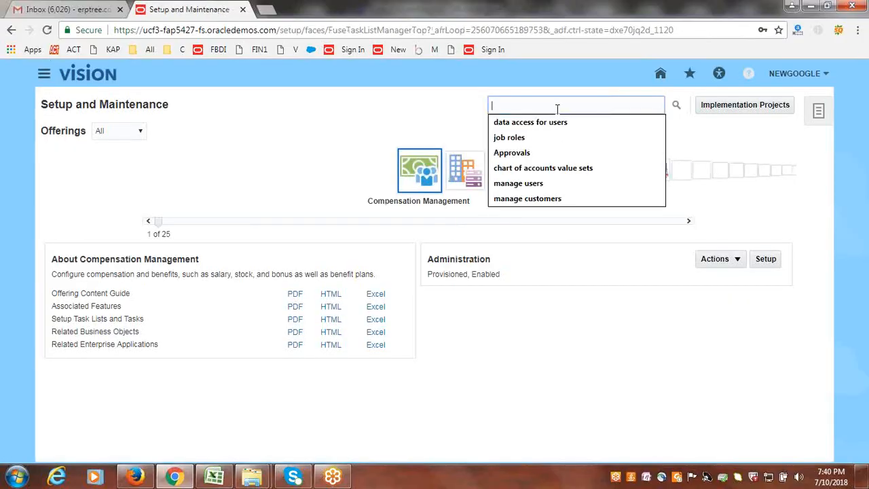
pyautogui.write('d')
pyautogui.click(561, 121)
pyautogui.click(676, 105)
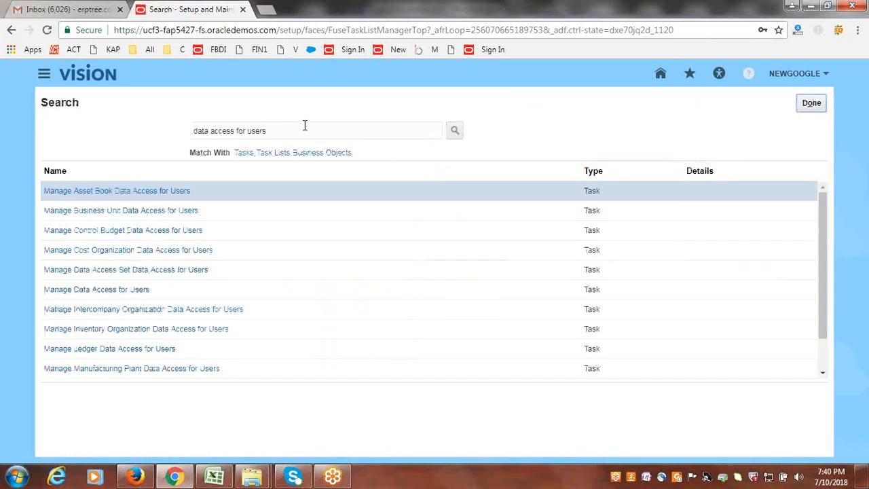
pyautogui.click(142, 289)
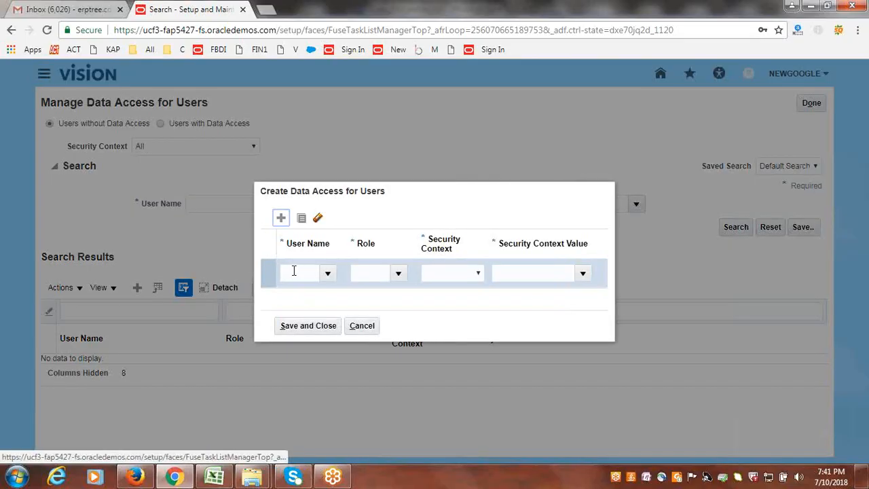
# - Create a data access row for user GOOGLESR with role General Accounting Manager and security context Data access set
pyautogui.click(294, 271)
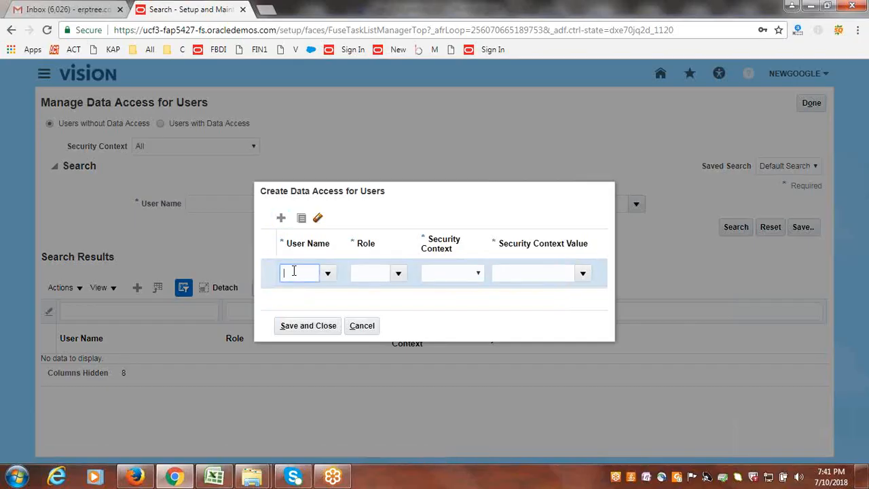
pyautogui.write('googlesr')
pyautogui.press('Tab')
pyautogui.click(398, 274)
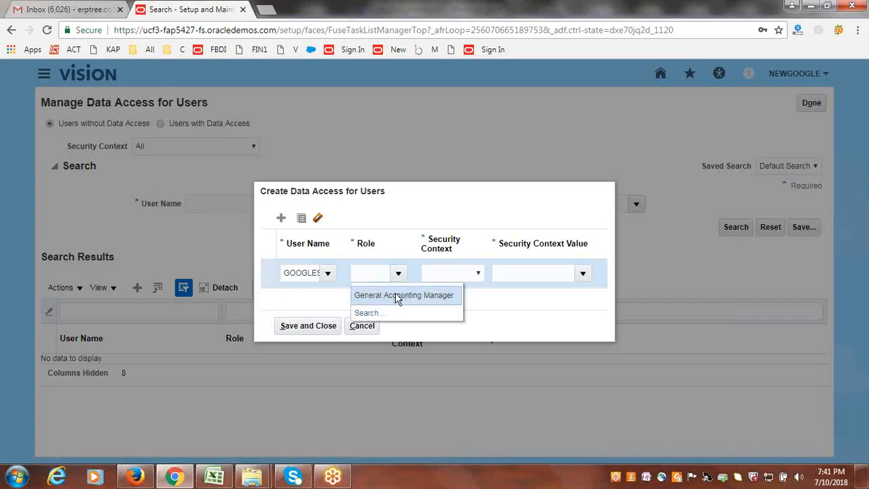
pyautogui.click(396, 293)
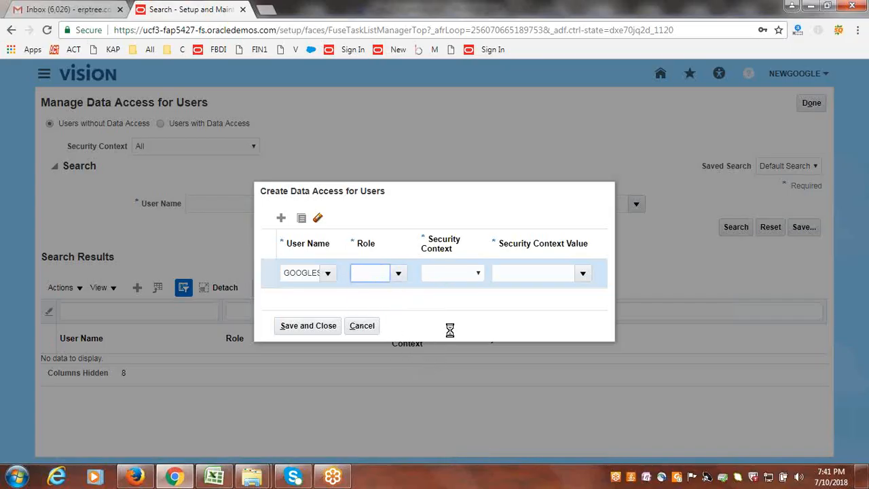
pyautogui.click(479, 274)
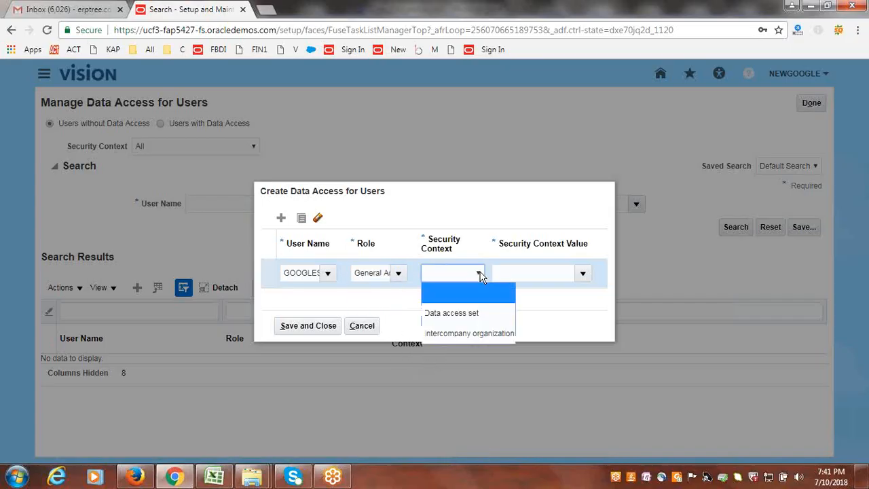
pyautogui.click(480, 317)
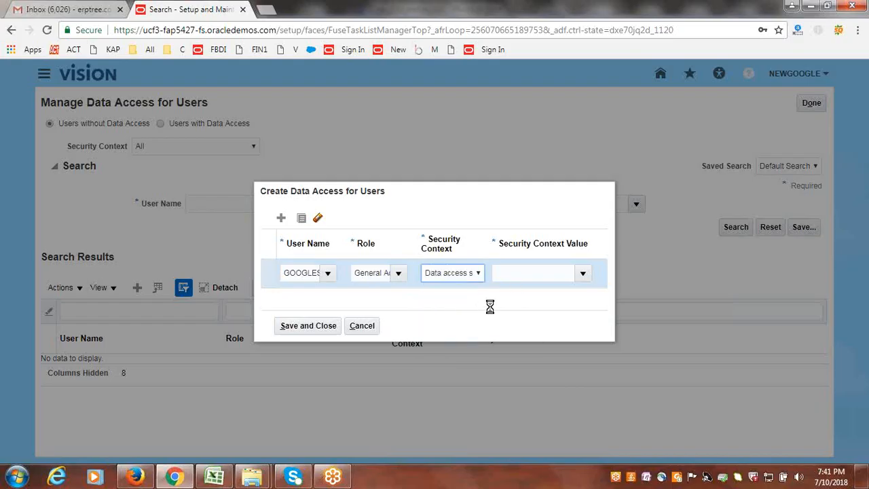
# - Set the security context value to NewGoogle USA Primary Ledger, save the data access row and leave the task
pyautogui.click(529, 273)
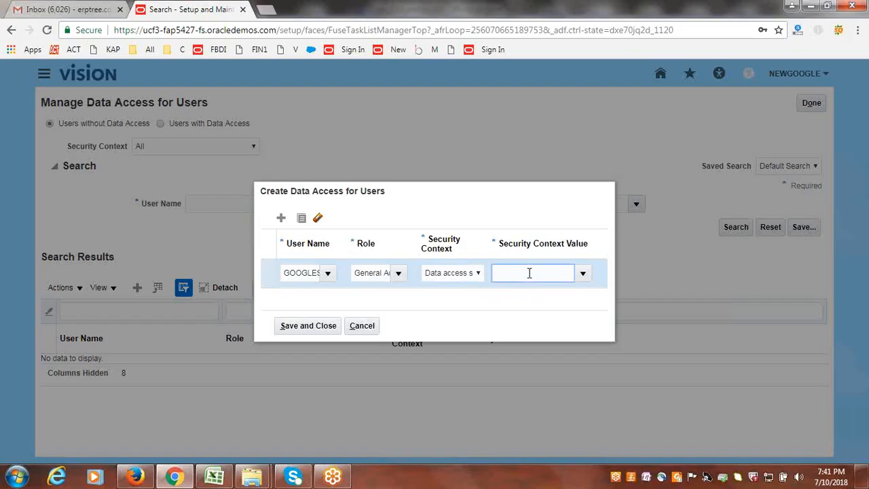
pyautogui.write('NewGoog')
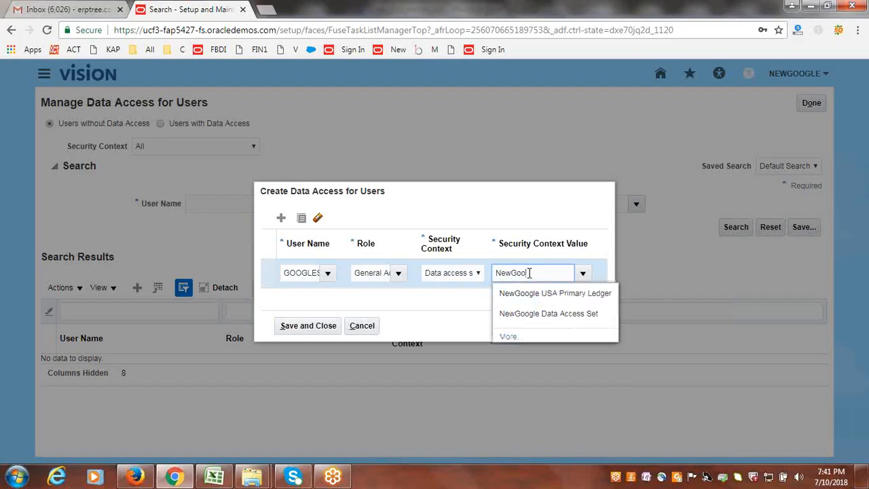
pyautogui.click(537, 294)
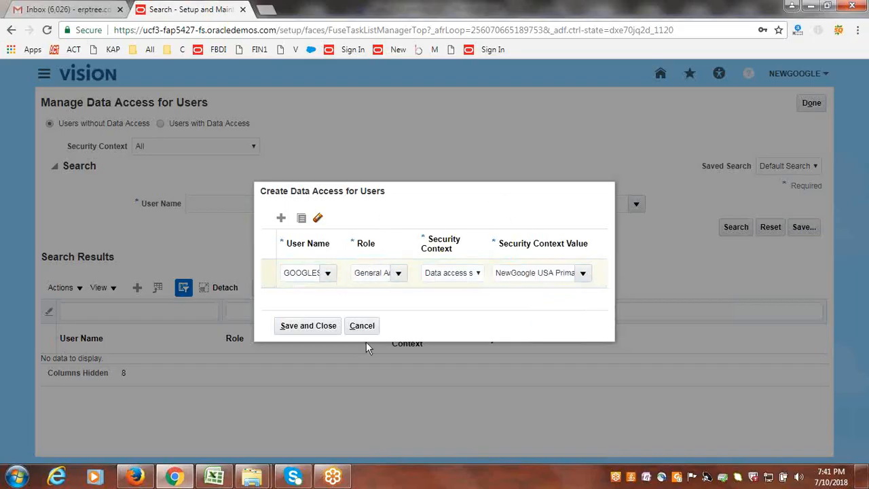
pyautogui.click(299, 327)
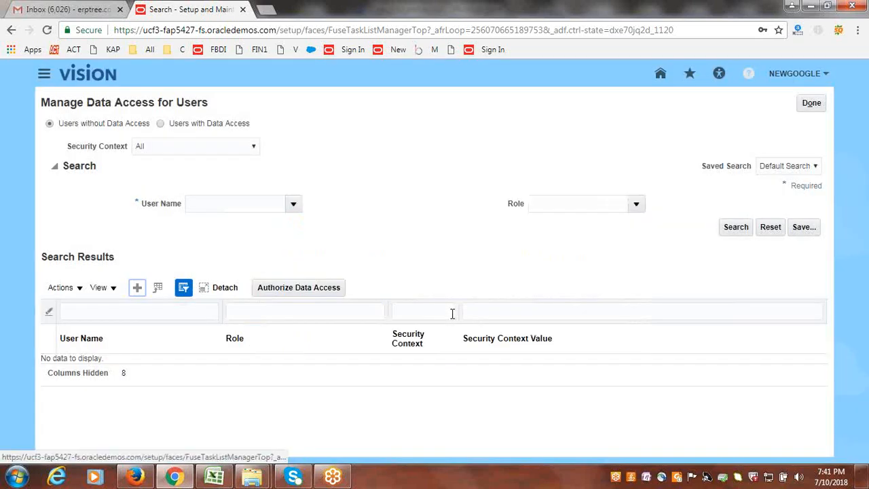
pyautogui.click(811, 104)
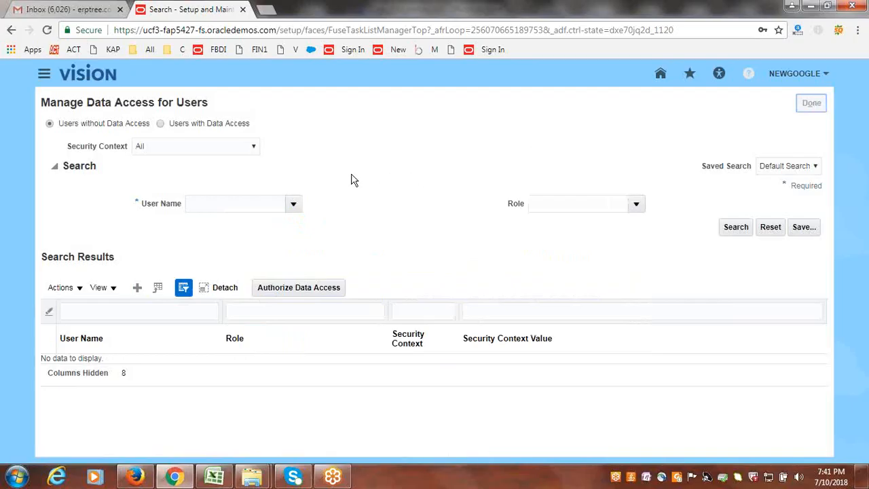
# - Switch to Class_Discussions.xlsx in Excel, go through the Security Rules checklist from role assignment to Run LDAP, and save the workbook
pyautogui.click(217, 478)
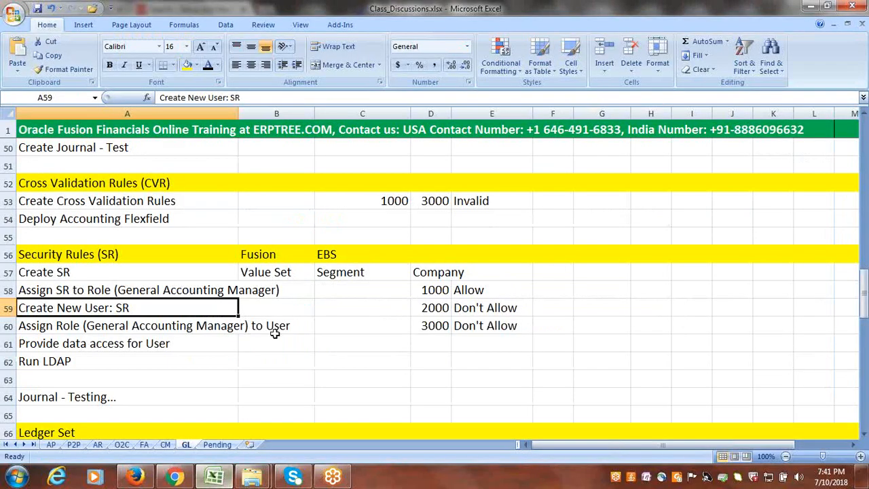
pyautogui.click(69, 326)
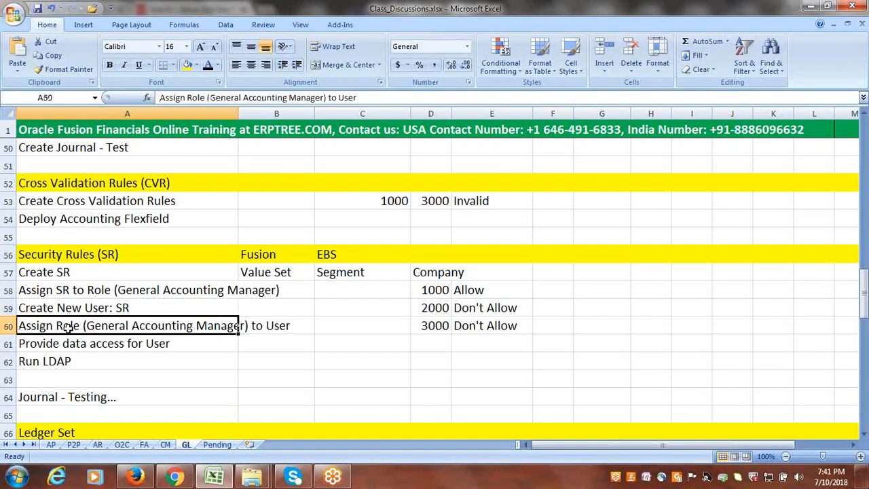
pyautogui.click(73, 344)
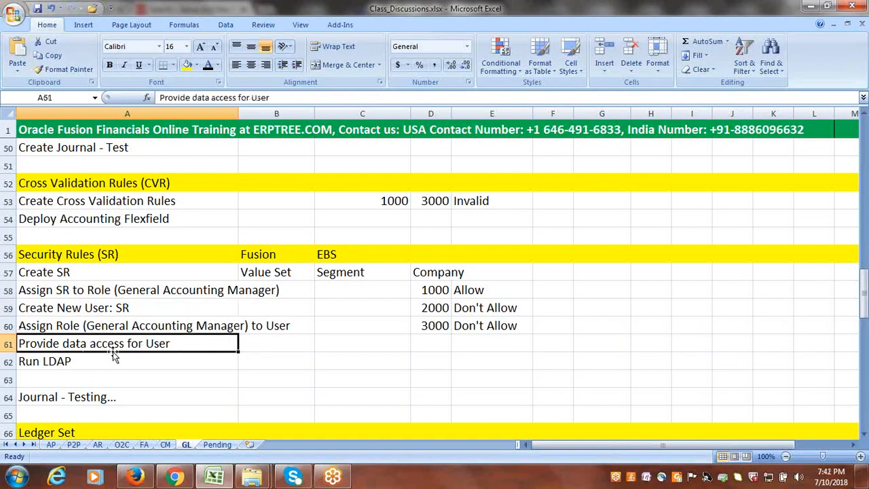
pyautogui.click(60, 366)
pyautogui.hotkey('ctrl', 's')
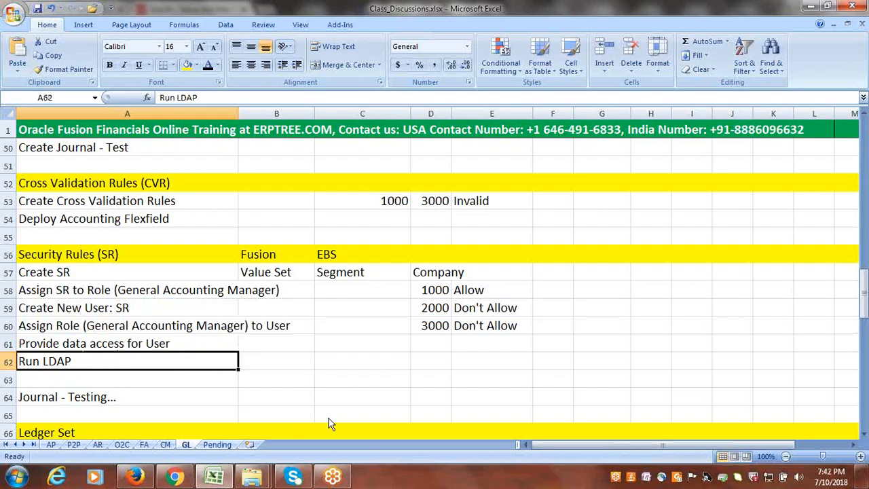
# - Switch back to Chrome, go to Scheduled Processes and try to submit the Retrieve Latest LDAP Changes job
pyautogui.hotkey('alt', 'Tab')
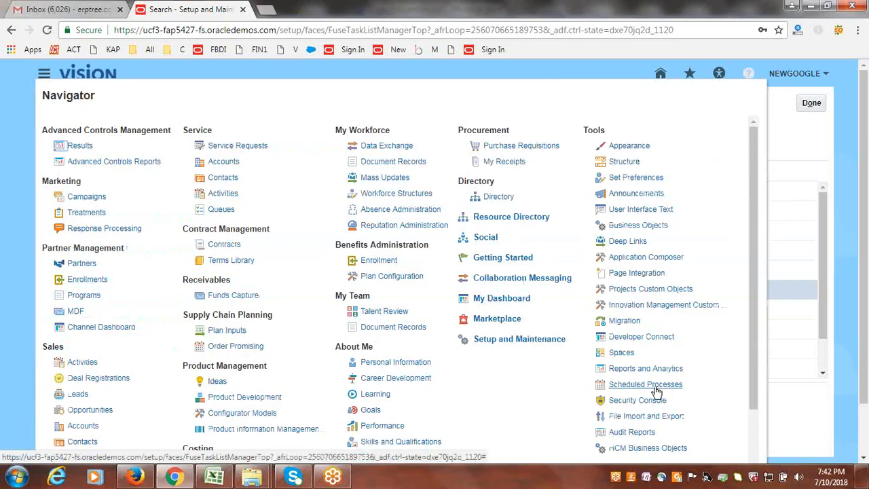
pyautogui.click(652, 385)
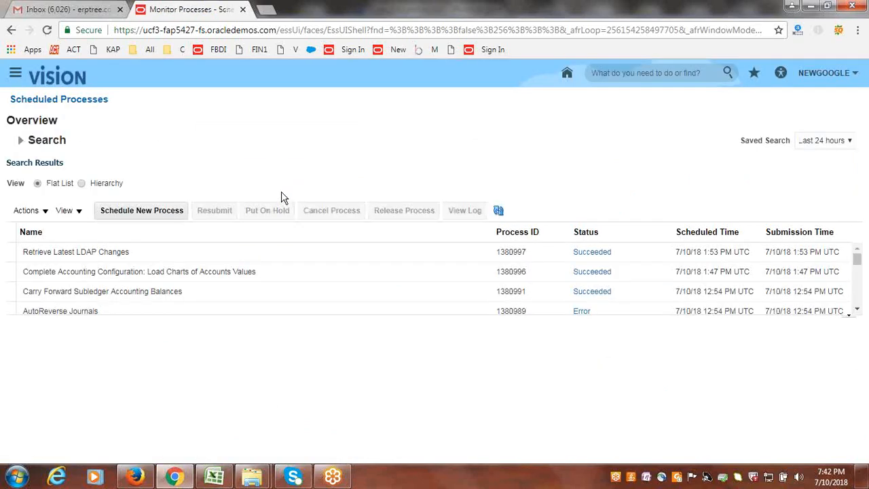
pyautogui.click(167, 216)
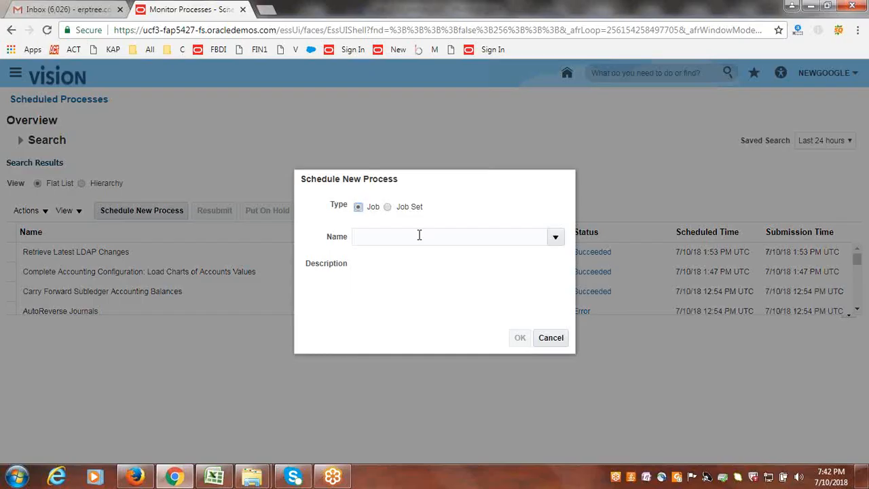
pyautogui.click(419, 235)
pyautogui.write('DAP')
pyautogui.click(406, 235)
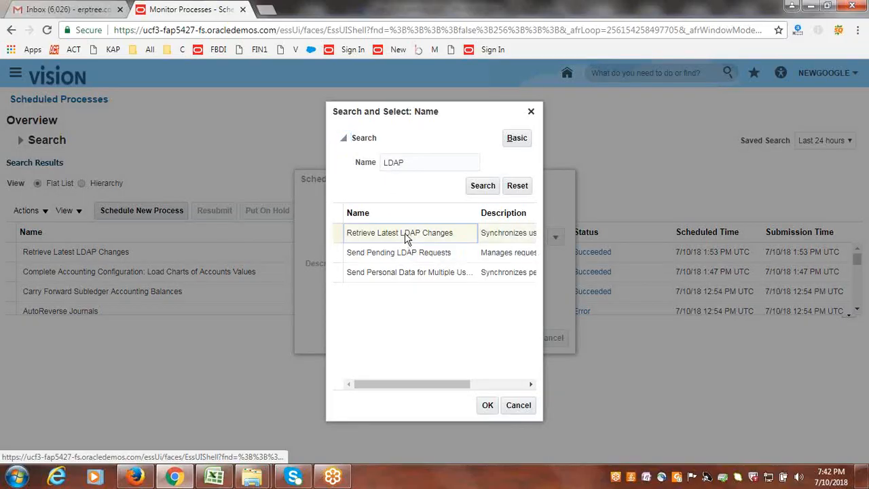
pyautogui.click(486, 405)
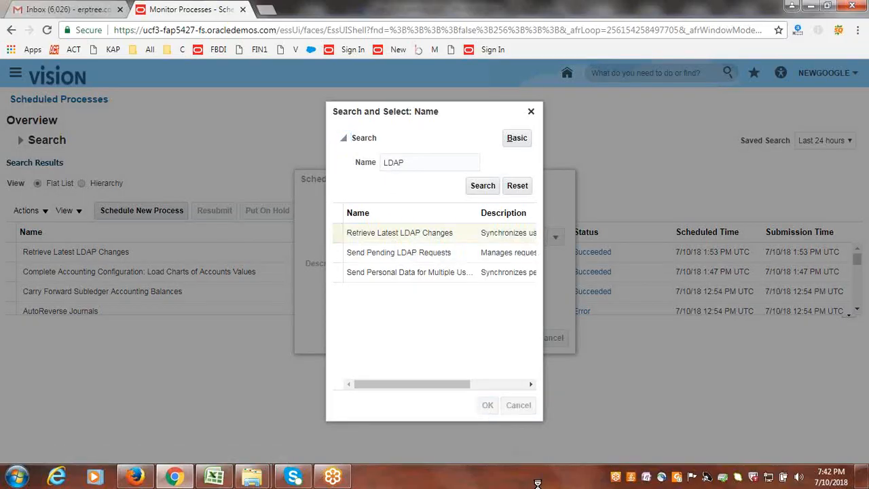
pyautogui.click(522, 338)
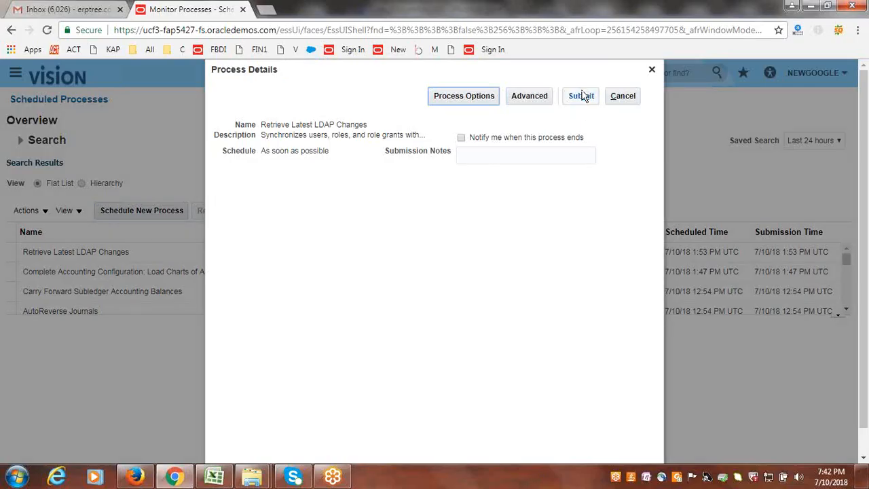
pyautogui.click(584, 96)
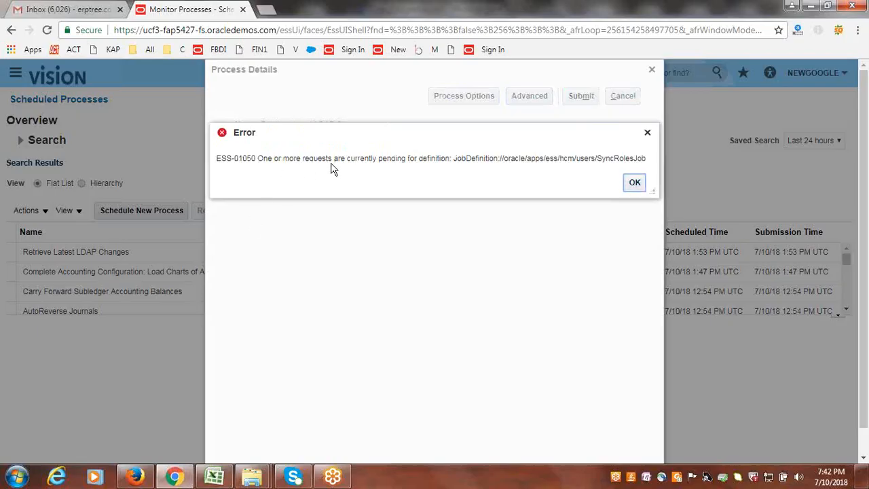
pyautogui.click(633, 184)
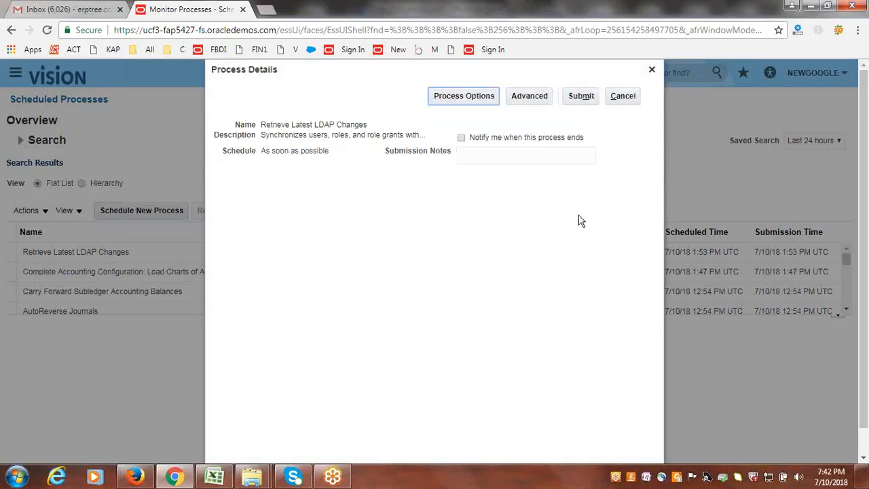
pyautogui.click(652, 69)
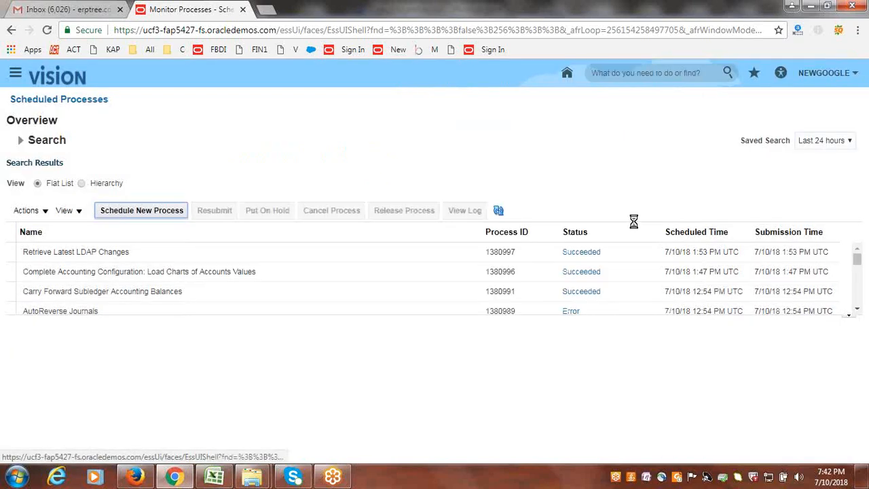
# - Refresh the scheduled processes list repeatedly to check the Retrieve Latest LDAP Changes status, and return to the home page
pyautogui.click(498, 212)
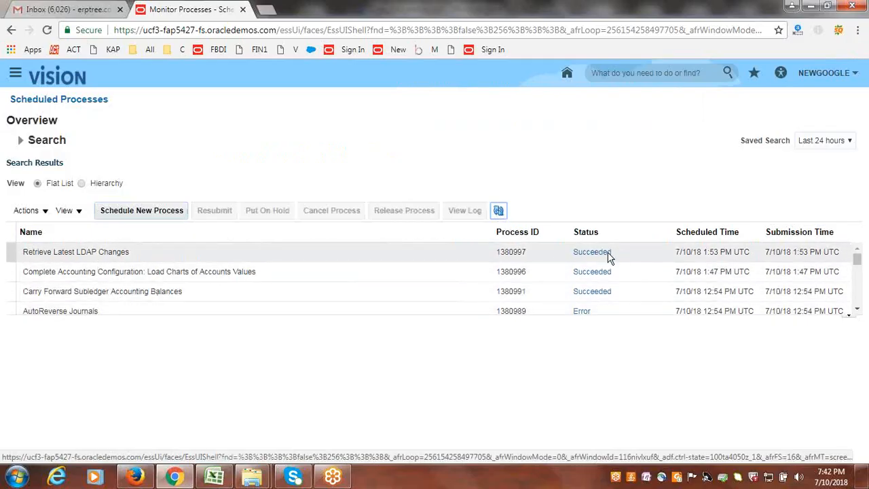
pyautogui.click(499, 211)
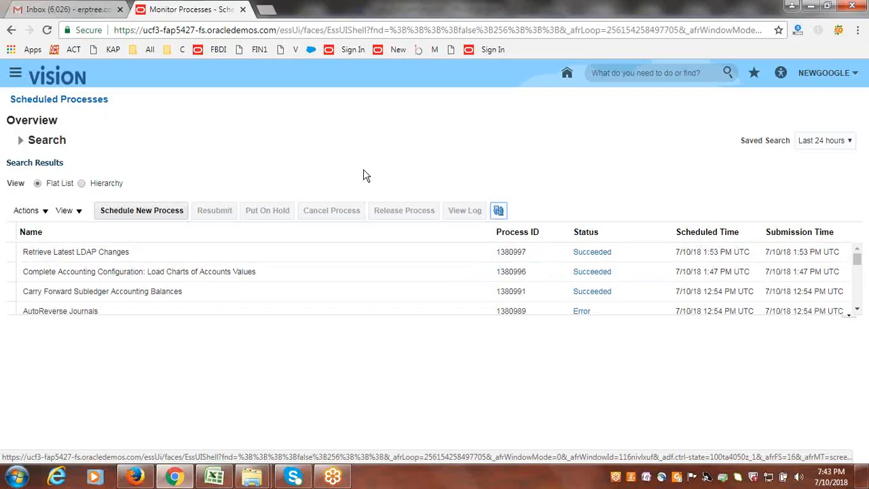
pyautogui.click(499, 212)
pyautogui.click(498, 211)
pyautogui.click(68, 87)
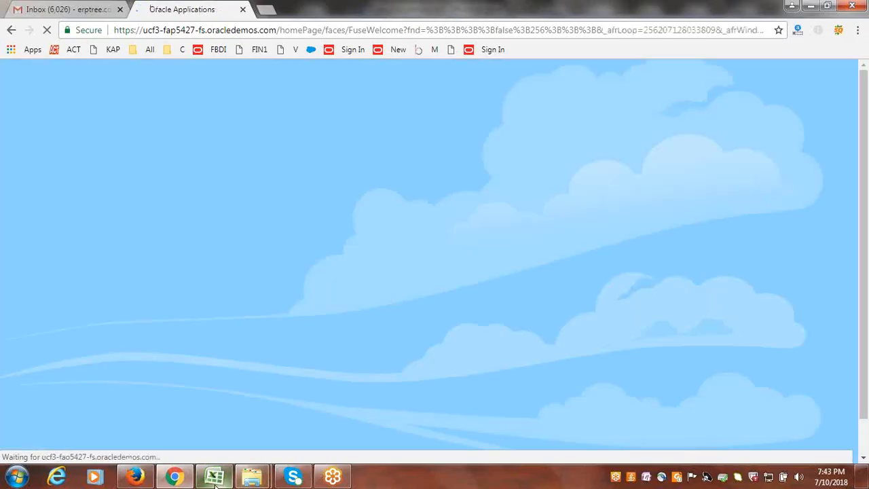
# - Check the company 1000 entry of the Security Rules notes in Excel and switch to the Oracle Applications Cloud page in Firefox
pyautogui.click(215, 478)
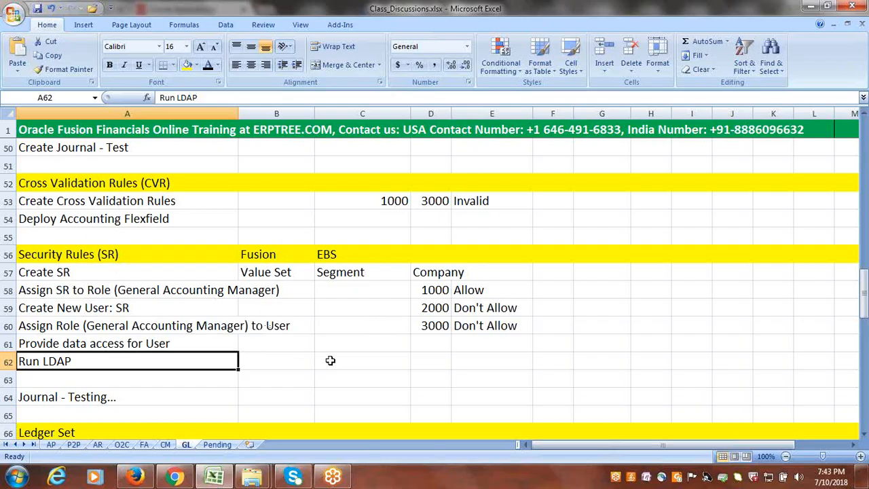
pyautogui.click(433, 290)
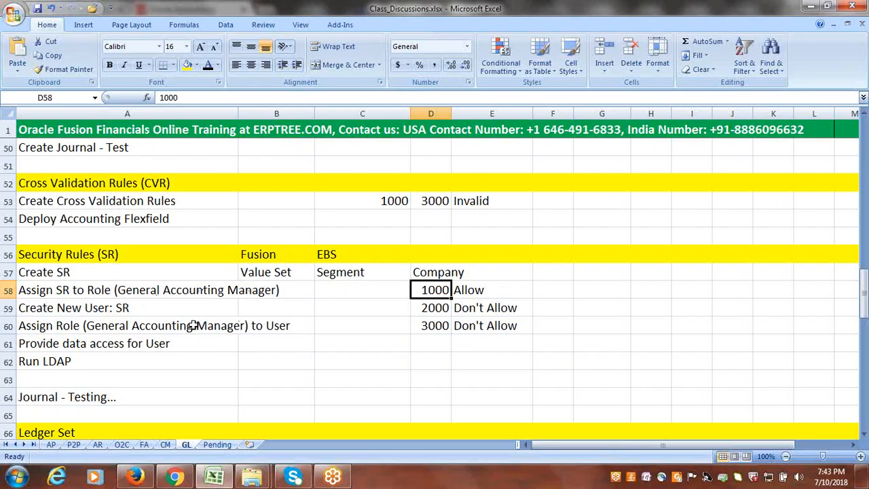
pyautogui.click(135, 476)
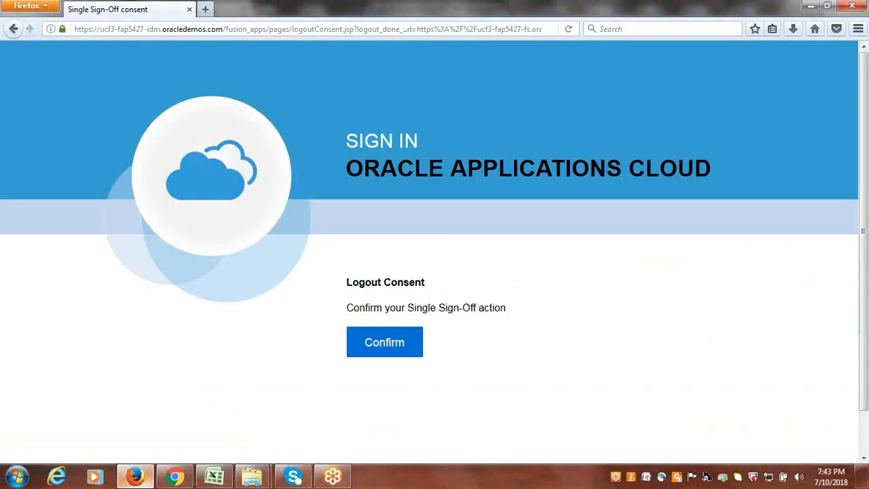
# - Confirm the pending single sign-off in Firefox and sign in as GOOGLESR with the account password
pyautogui.click(175, 477)
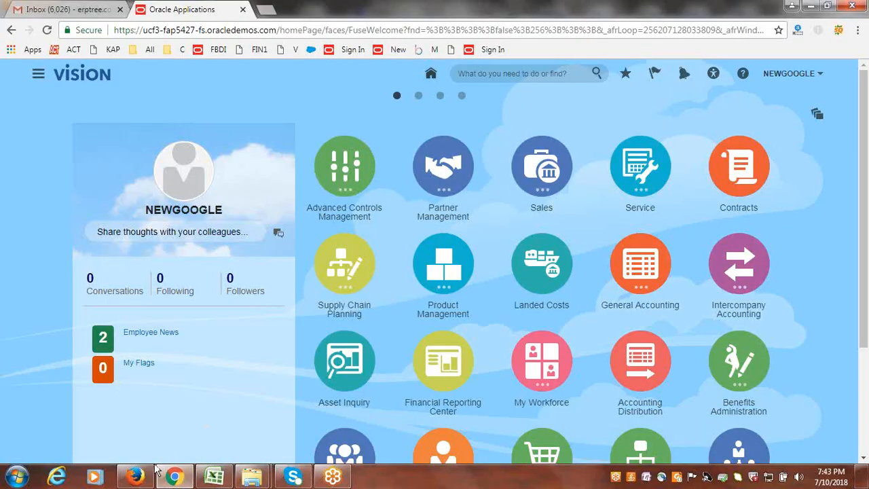
pyautogui.click(135, 476)
pyautogui.click(374, 340)
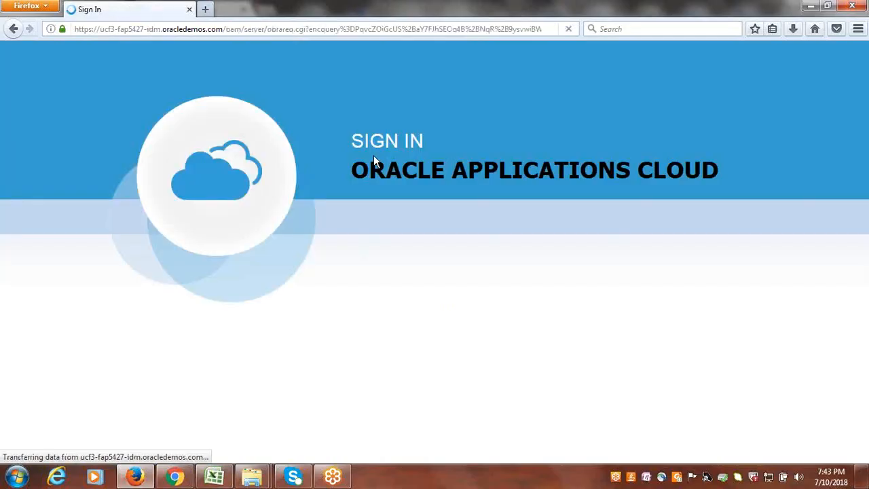
pyautogui.write('GOOGLESR')
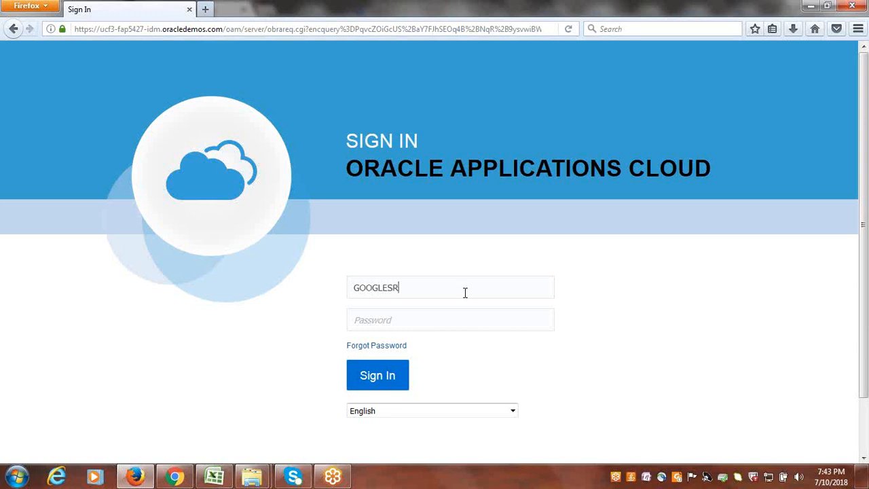
pyautogui.write('*')
pyautogui.press('Return')
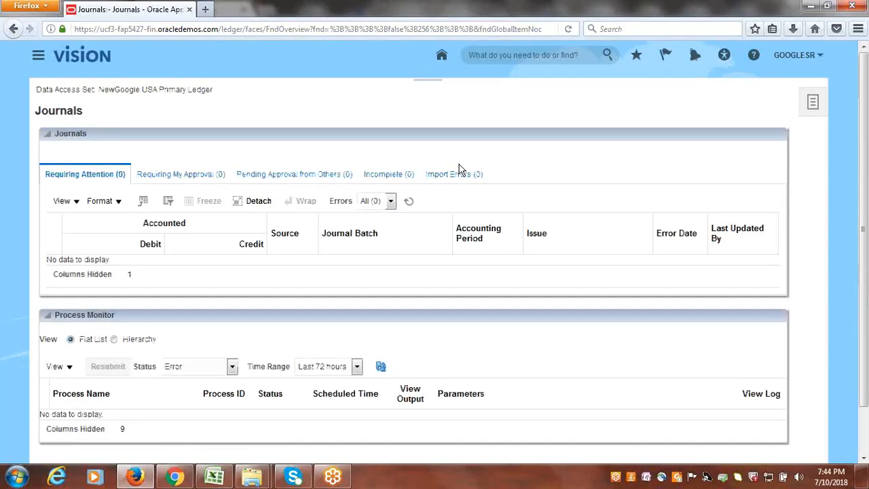
# - Start a new journal in the NewGoogle USA Primary Ledger and go to its journal lines
pyautogui.click(812, 102)
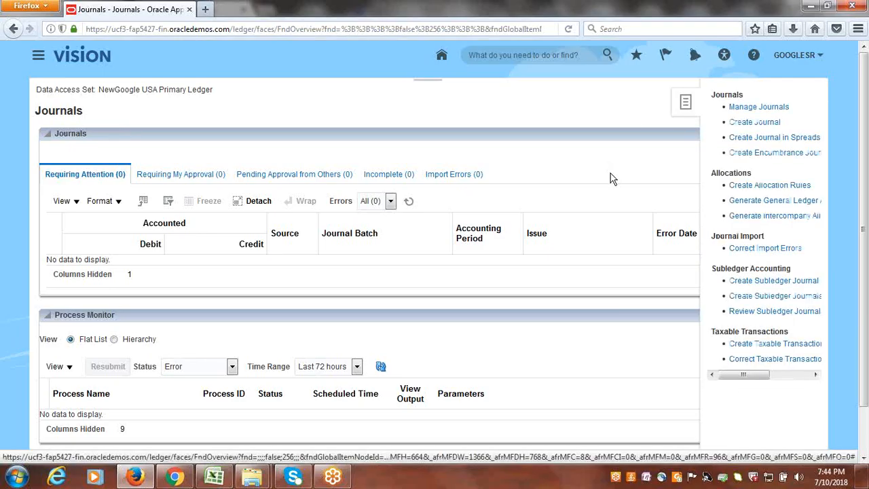
pyautogui.click(751, 123)
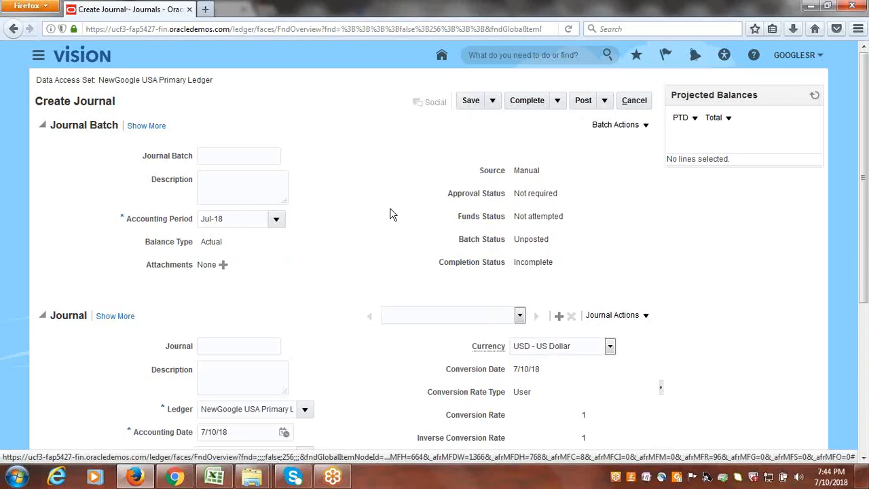
pyautogui.scroll(-5, 385, 218)
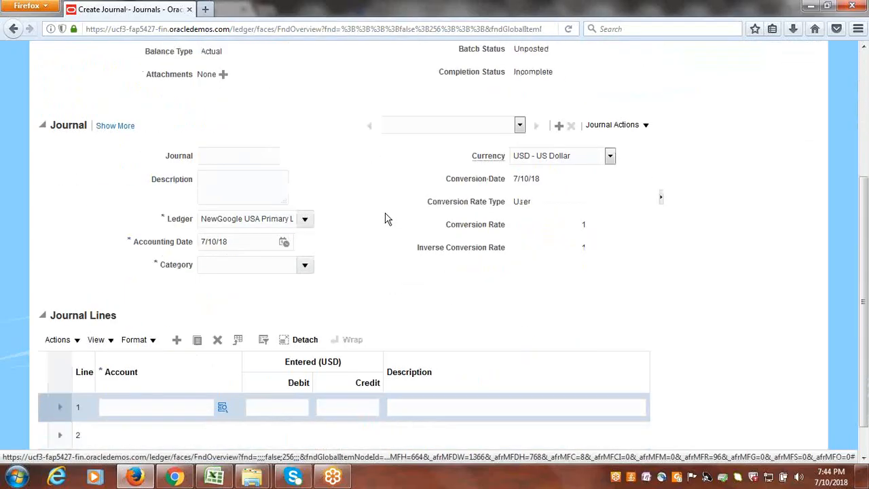
pyautogui.scroll(-1, 310, 301)
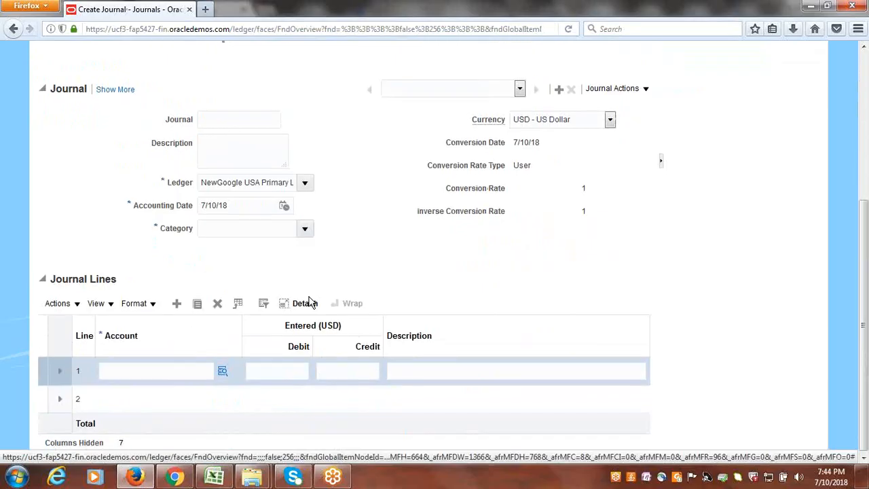
# - Check which Company values the account selection of journal line 1 offers, and leave the journal without saving
pyautogui.click(222, 370)
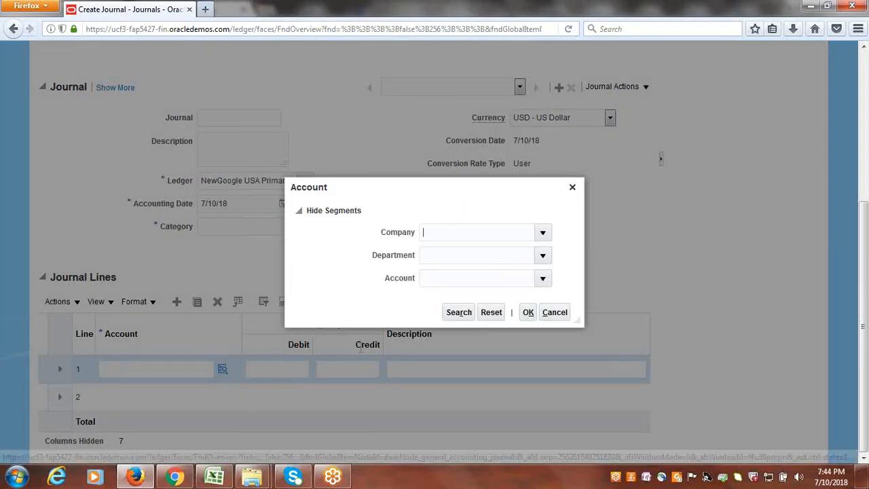
pyautogui.click(544, 231)
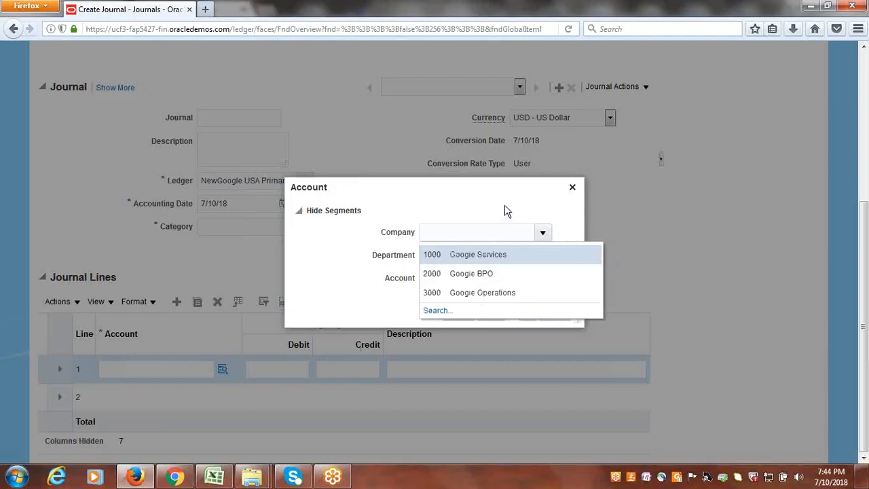
pyautogui.click(506, 211)
pyautogui.click(572, 189)
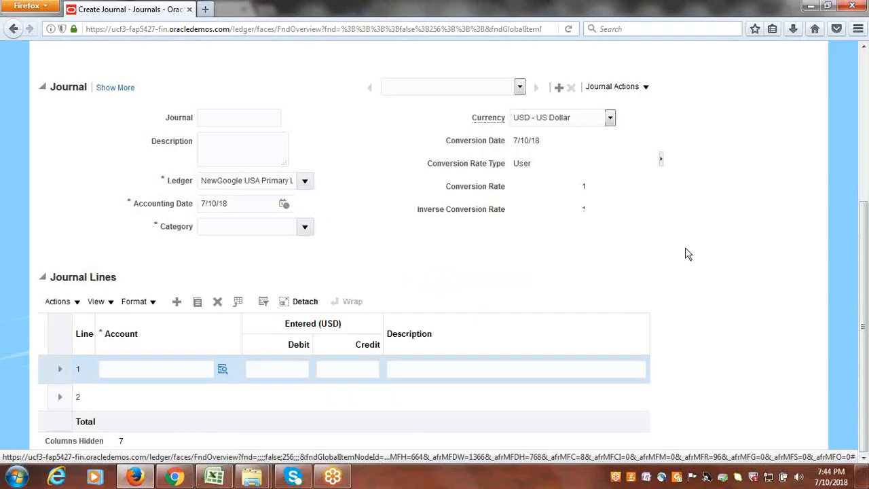
pyautogui.scroll(5, 686, 254)
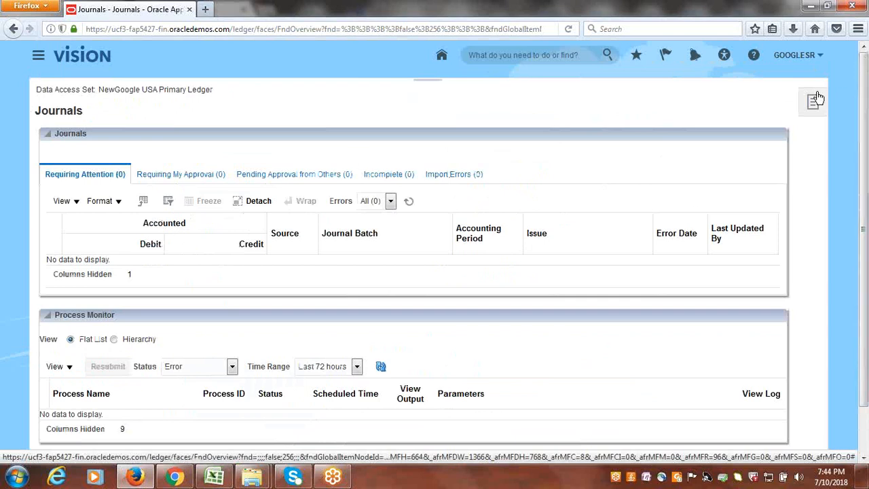
pyautogui.click(816, 99)
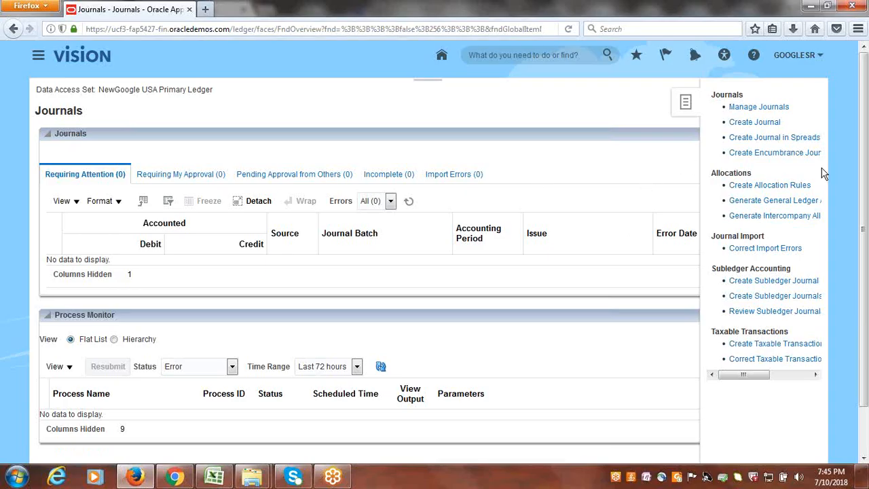
pyautogui.click(795, 56)
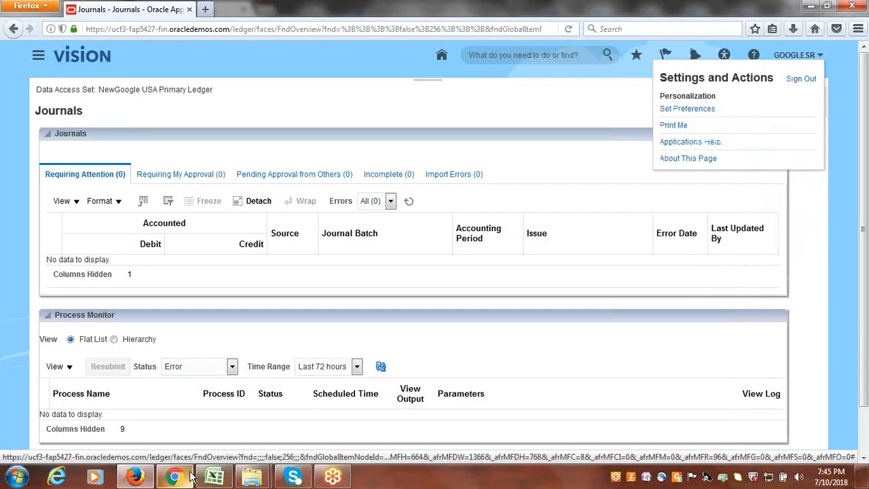
# - Switch to Chrome, search Setup and Maintenance for "chart of accounts value sets", and open the Manage Chart of Accounts Value Sets task
pyautogui.click(190, 477)
pyautogui.click(791, 72)
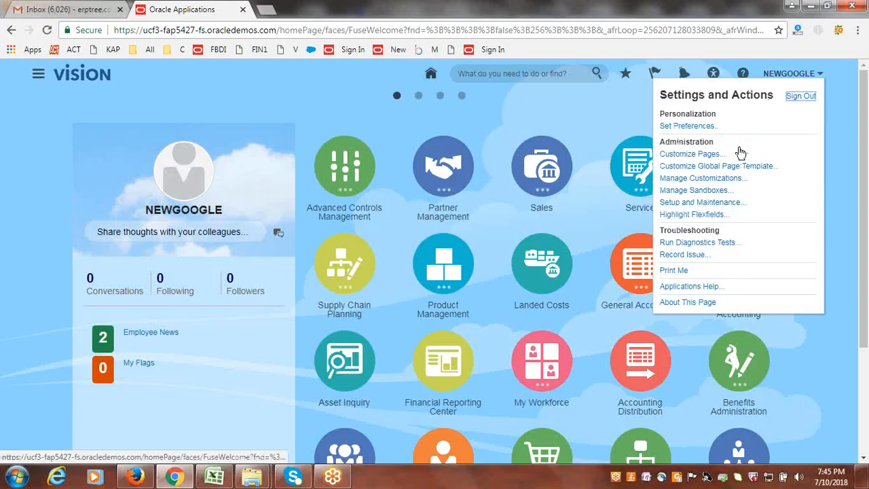
pyautogui.click(699, 202)
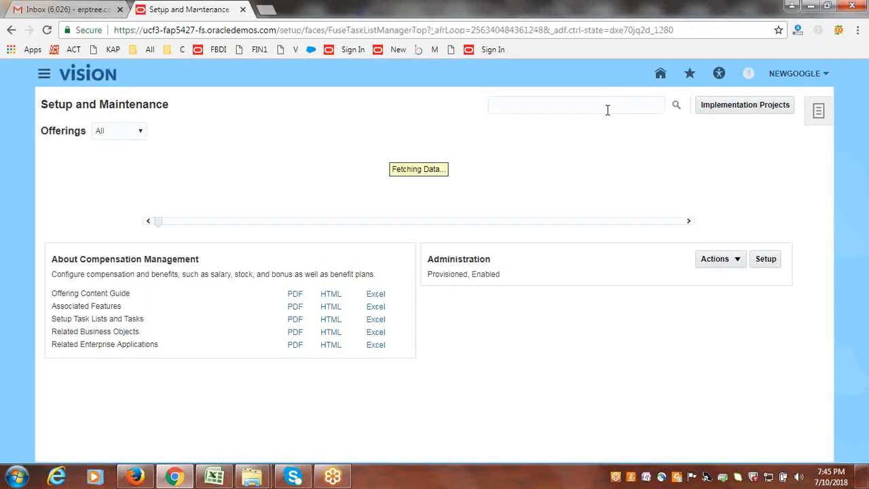
pyautogui.click(607, 109)
pyautogui.write('c')
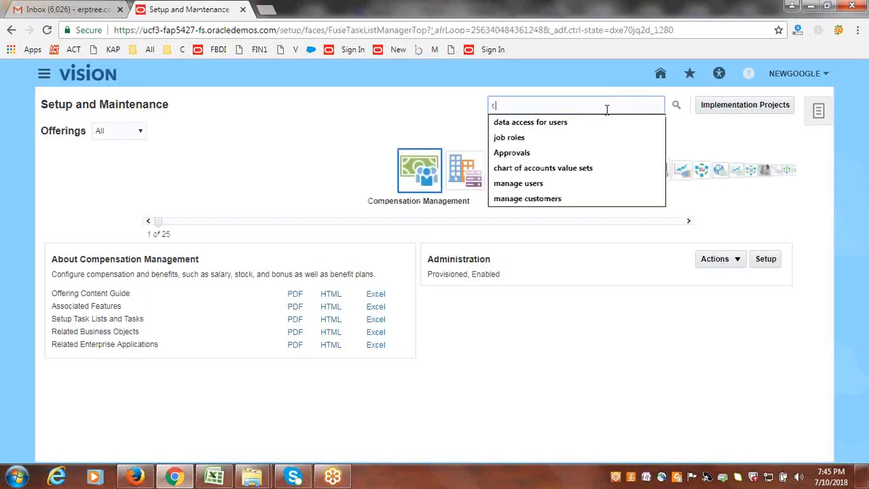
pyautogui.write('hart of accounts value sets')
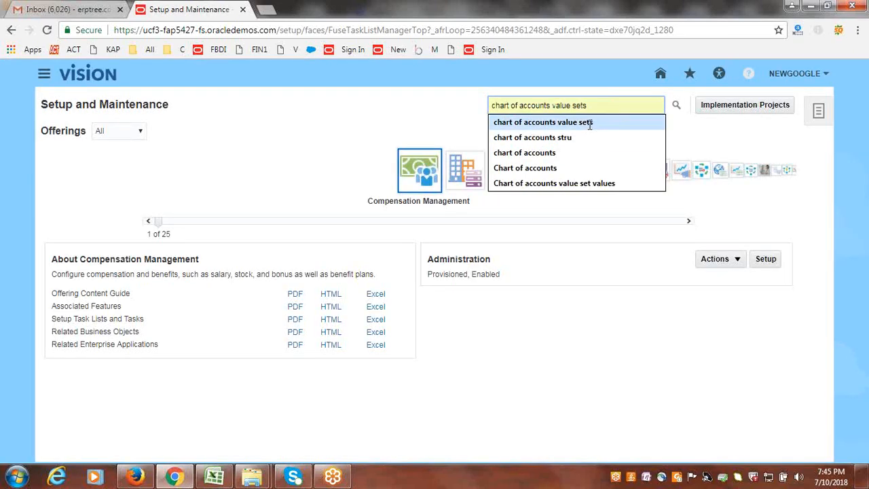
pyautogui.click(589, 123)
pyautogui.click(676, 109)
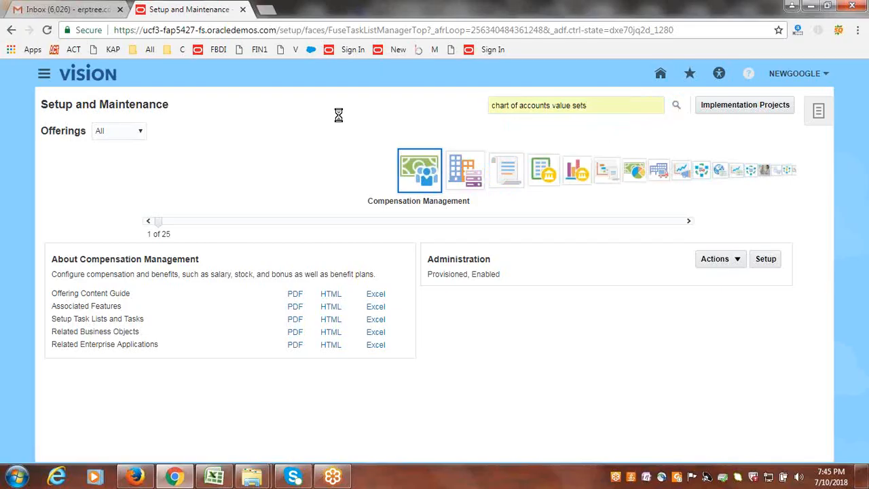
pyautogui.click(133, 193)
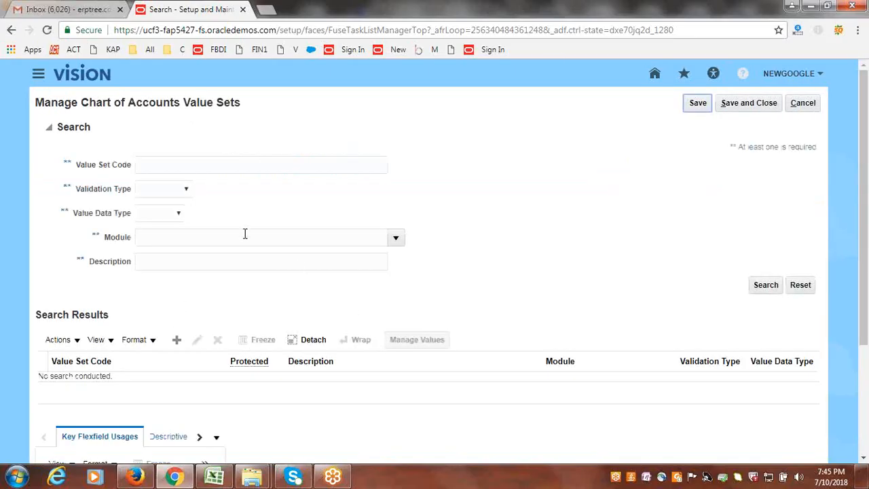
# - Search for value set code NewGoogle and open the NewGoogle Company value set for editing
pyautogui.click(211, 167)
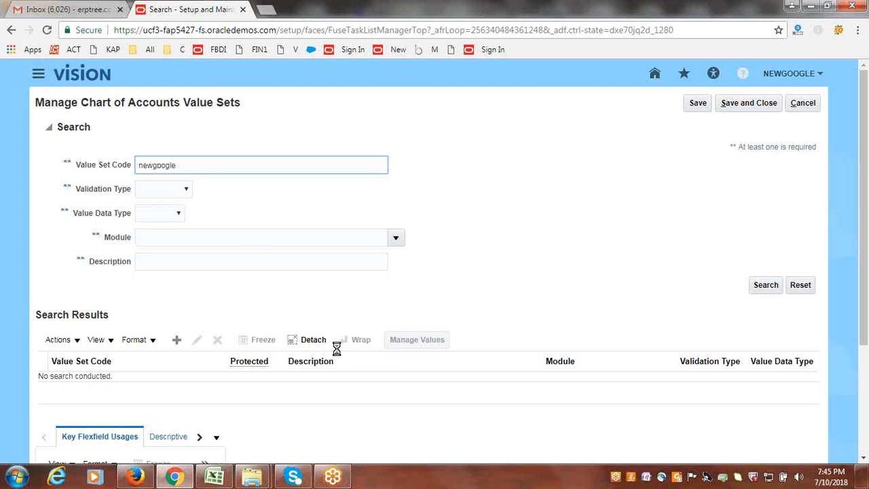
pyautogui.doubleClick(210, 159)
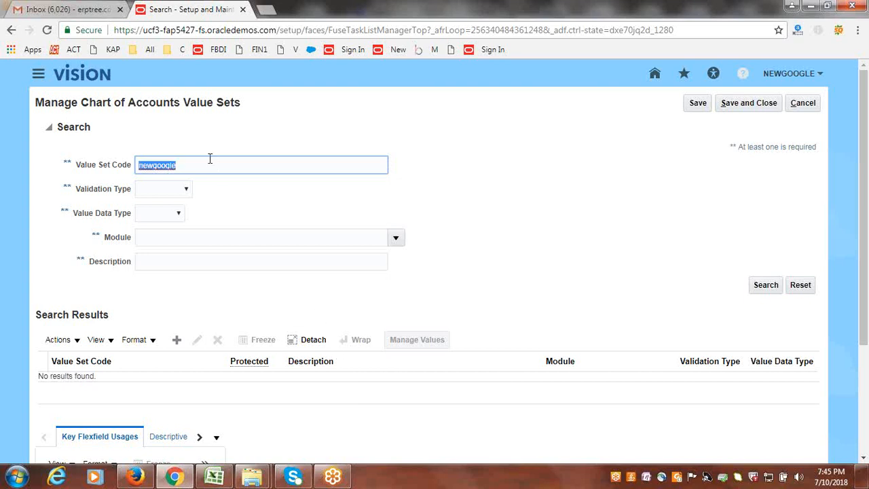
pyautogui.write('NewG')
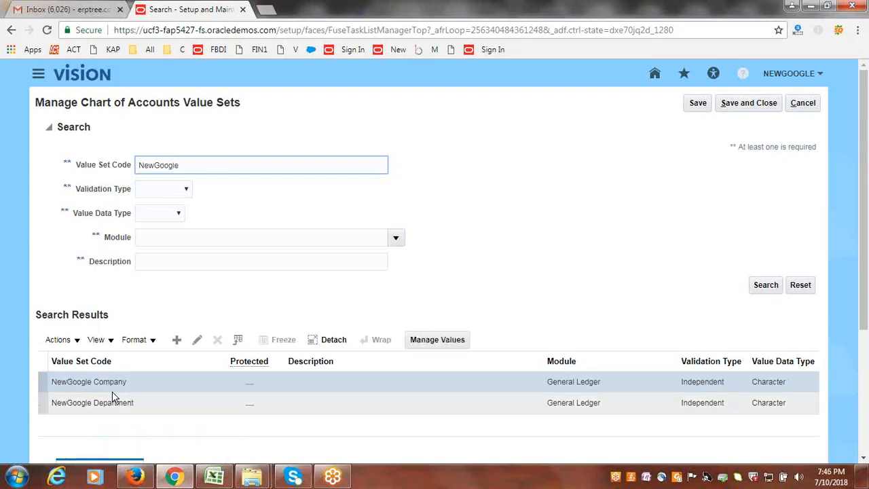
pyautogui.click(198, 341)
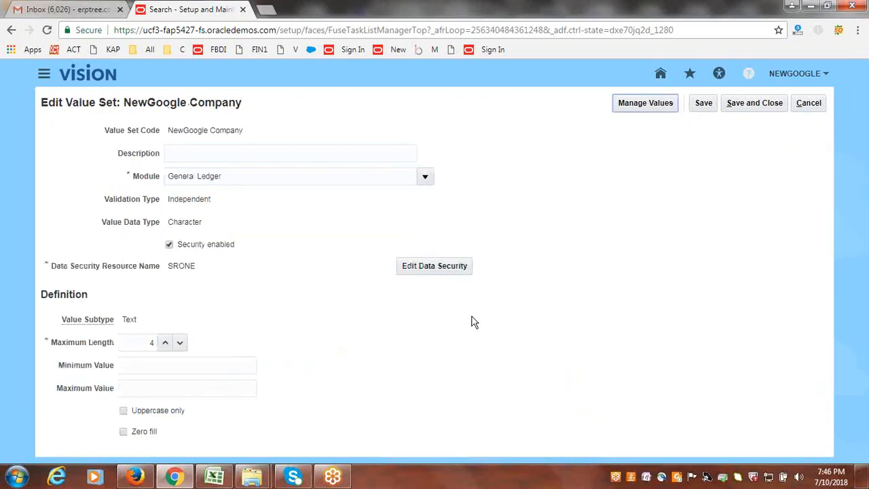
# - Review the condition and policy in the value set's SRONE data security, and return to Setup and Maintenance without changes
pyautogui.click(420, 271)
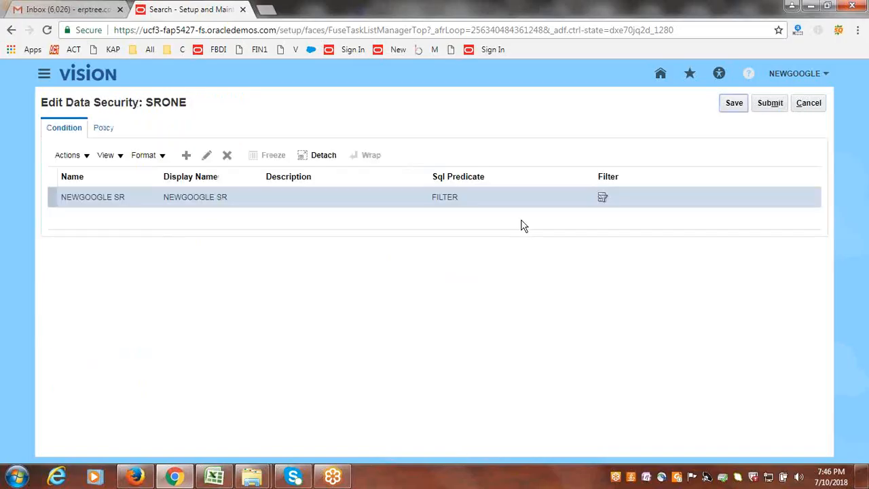
pyautogui.click(104, 131)
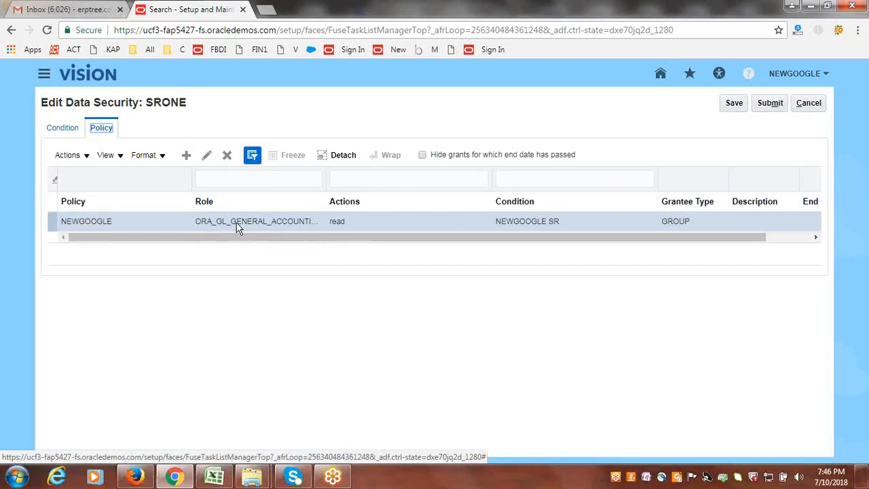
pyautogui.click(822, 105)
pyautogui.click(808, 103)
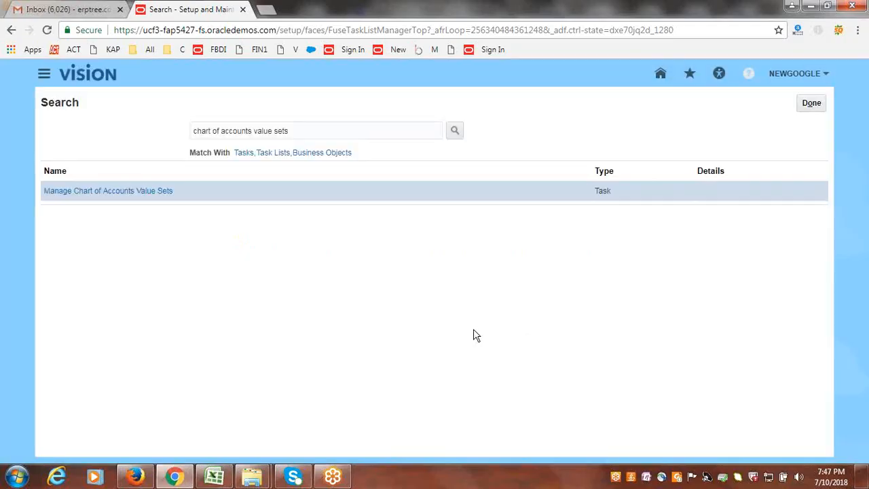
pyautogui.click(812, 108)
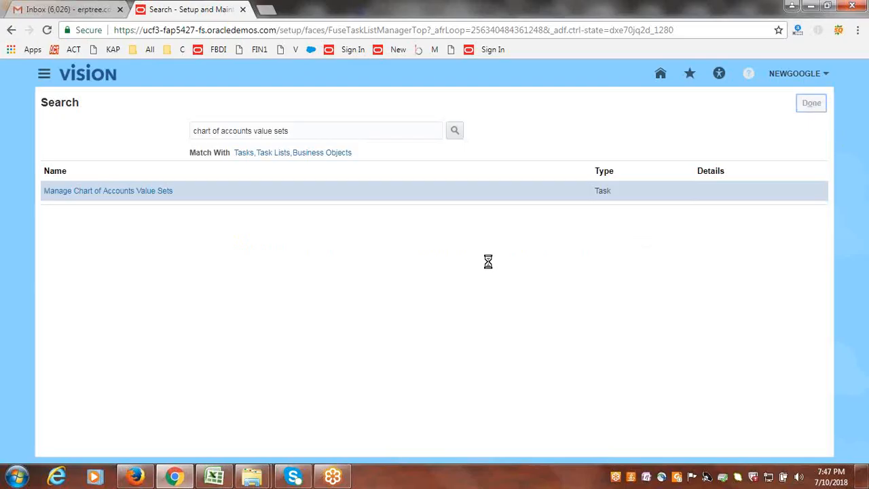
# - Search the setup tasks for "data access for users" and open Manage Data Access for Users
pyautogui.write('ccess for users')
pyautogui.click(570, 128)
pyautogui.click(677, 106)
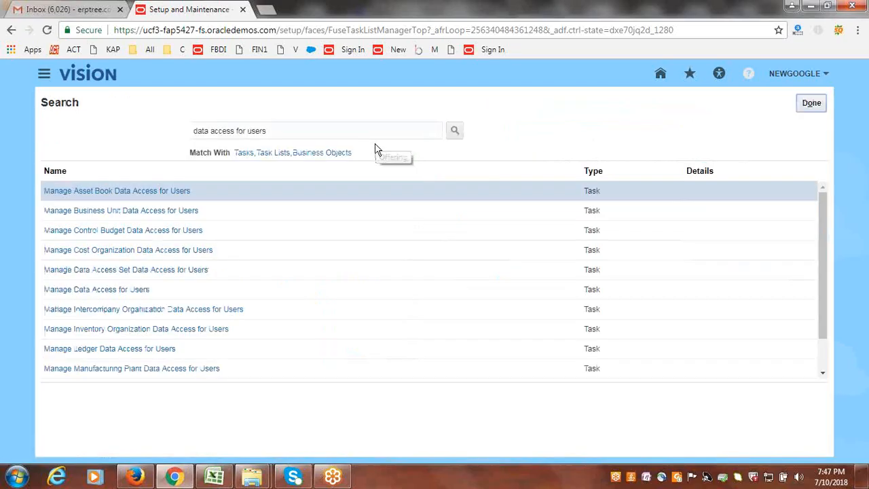
pyautogui.click(109, 292)
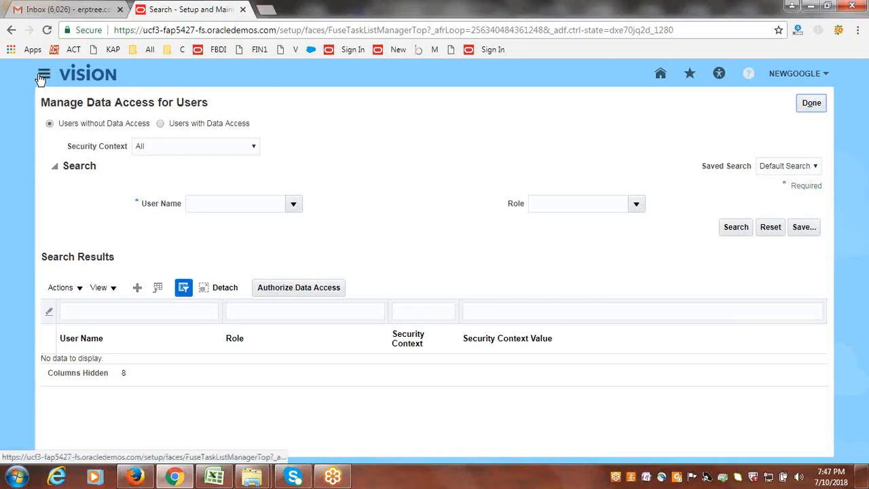
# - Go to the Security Console and search the user accounts for googlesr
pyautogui.click(42, 76)
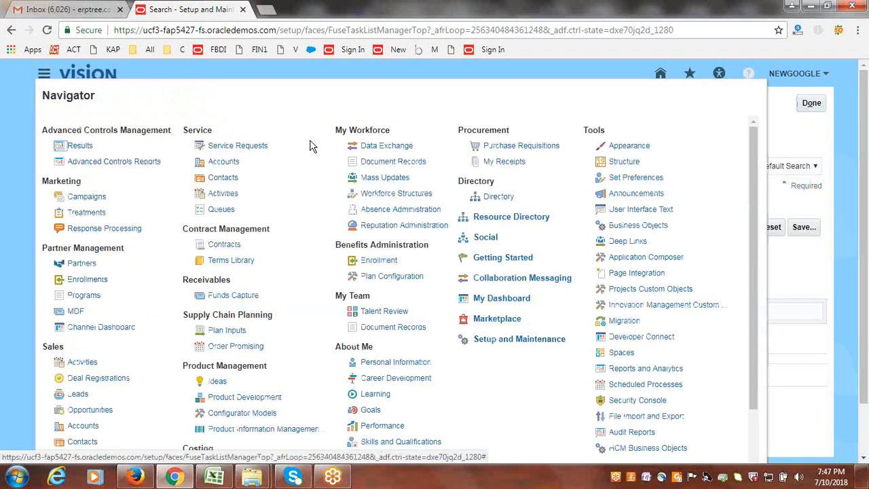
pyautogui.click(658, 403)
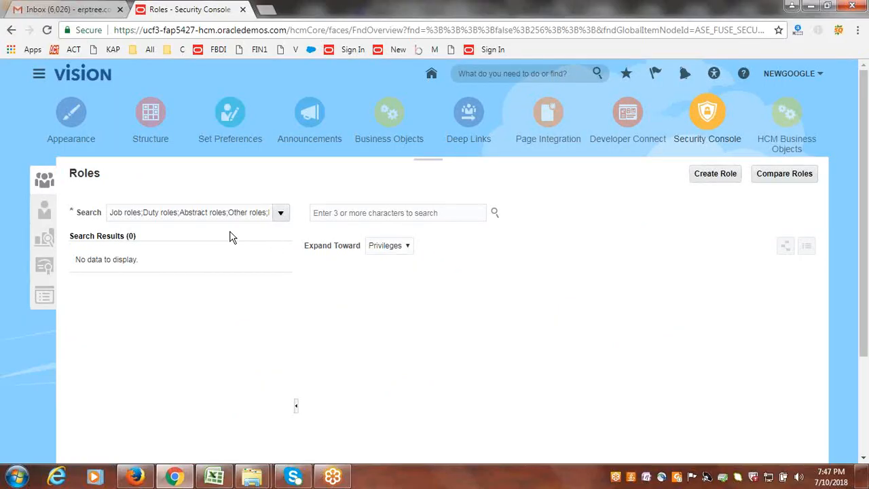
pyautogui.click(42, 208)
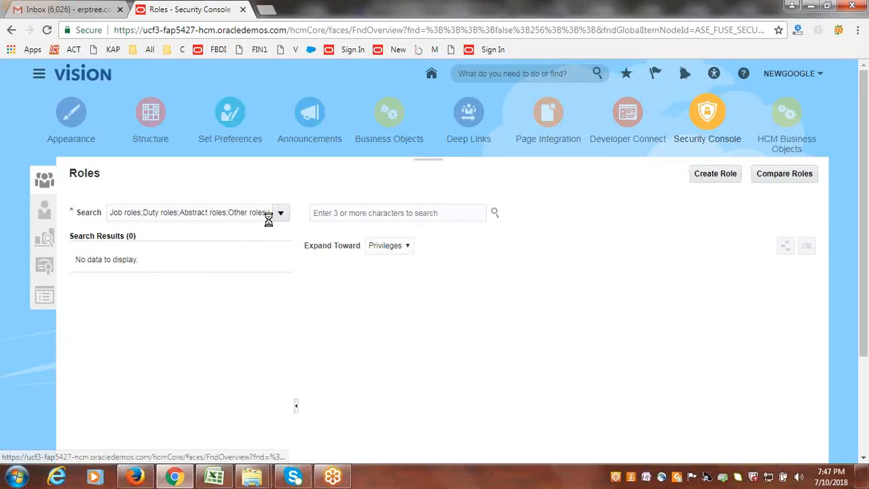
pyautogui.click(341, 212)
pyautogui.write('googlesr')
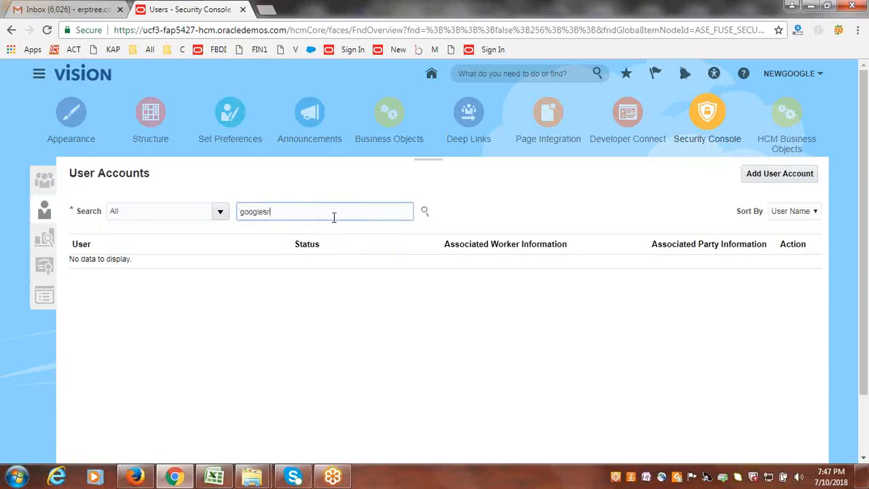
pyautogui.press('Return')
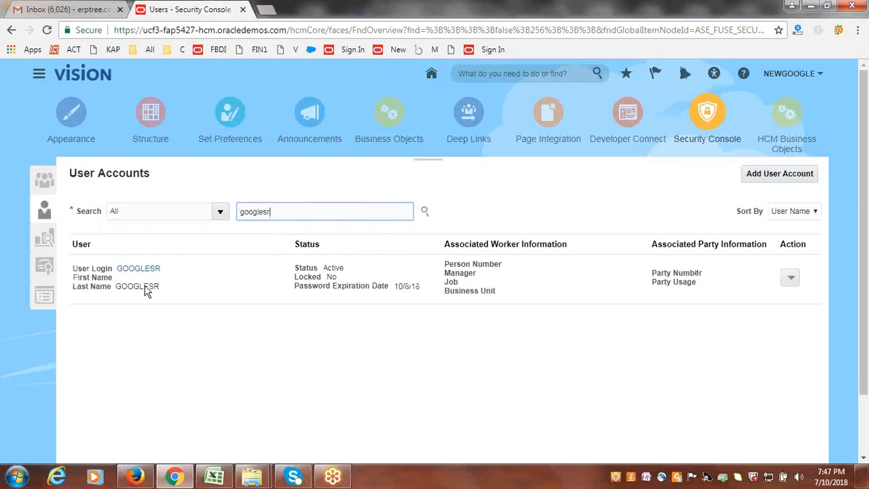
# - Open the GOOGLESR user account for editing and remove its General Accounting Manager role with code GL_GENERAL_ACCOUNTING_MANAGER_JOB
pyautogui.click(144, 268)
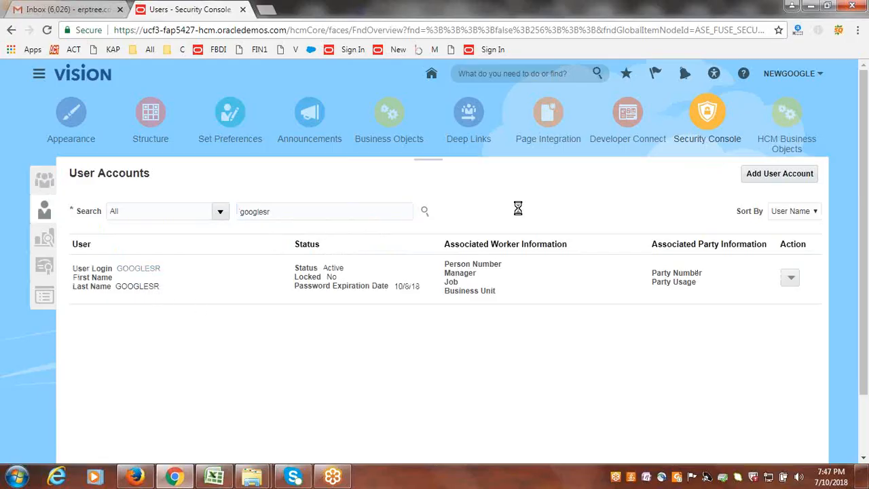
pyautogui.scroll(-2, 450, 262)
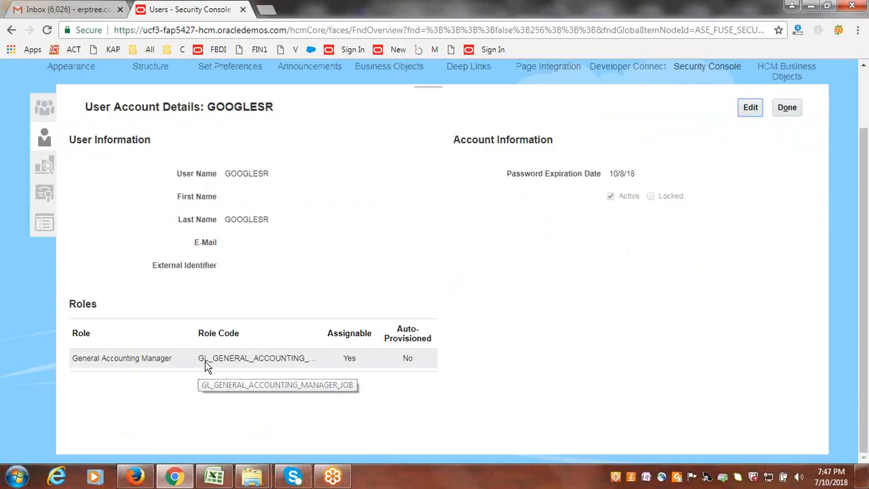
pyautogui.click(756, 111)
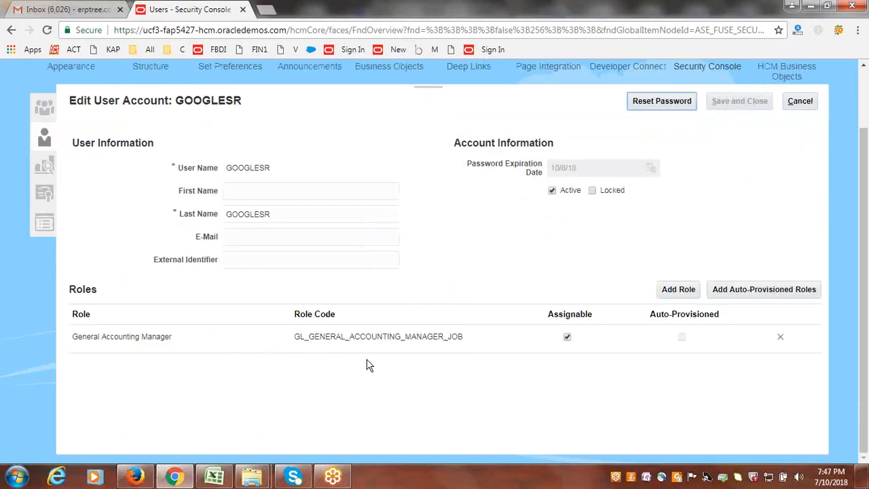
pyautogui.click(781, 341)
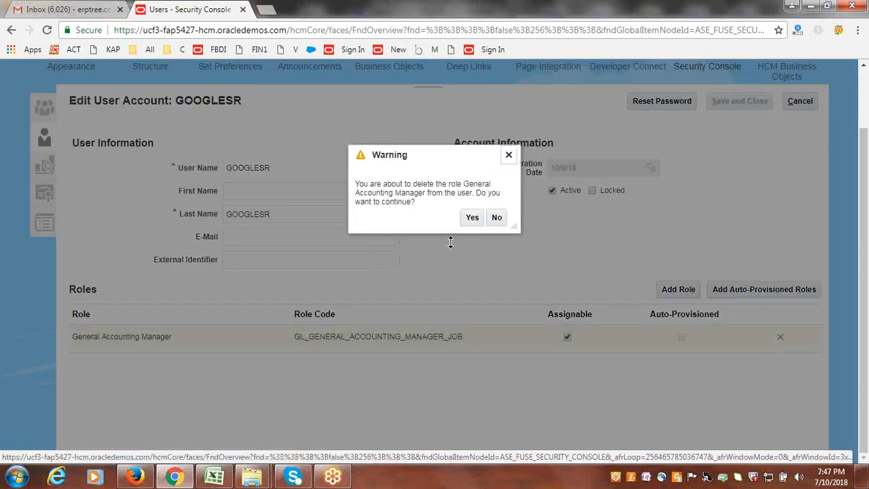
pyautogui.click(472, 218)
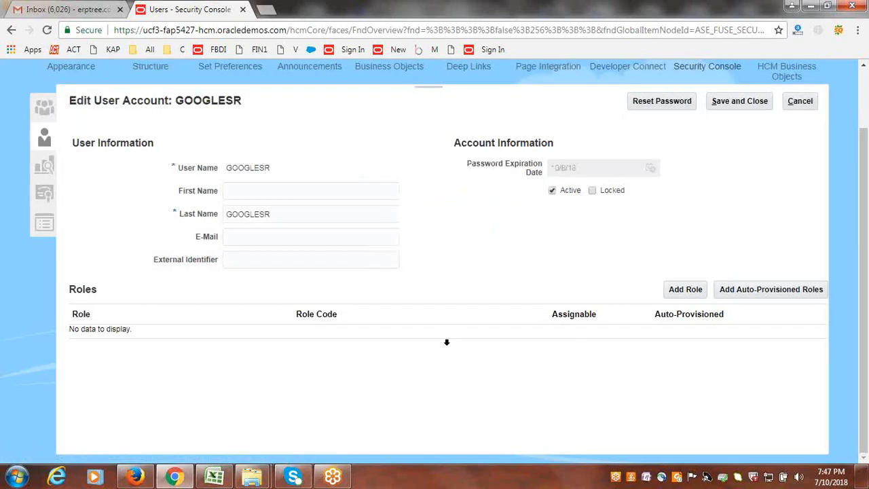
# - Start adding a role to the GOOGLESR account and search the roles for General Accounting Manager
pyautogui.click(684, 290)
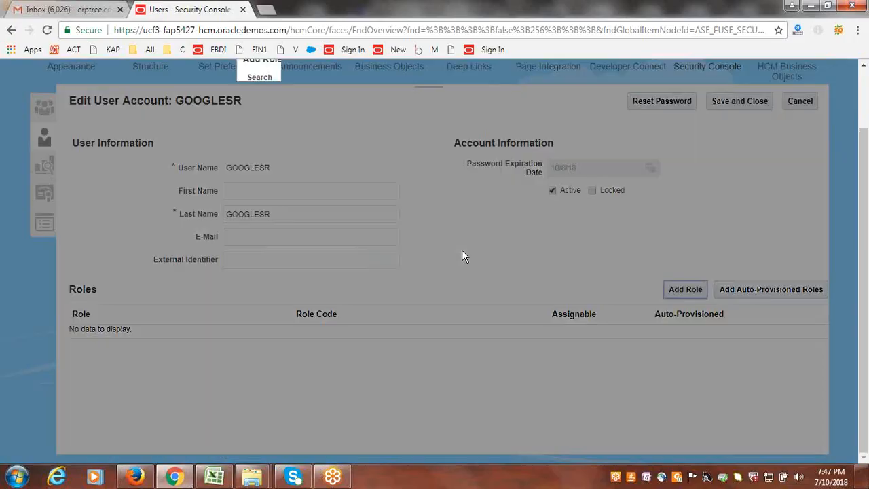
pyautogui.write('G')
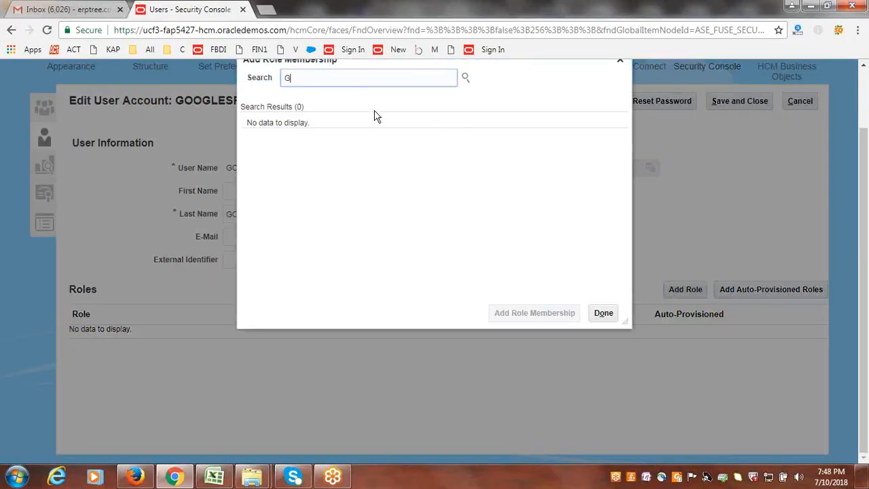
pyautogui.write('eneral')
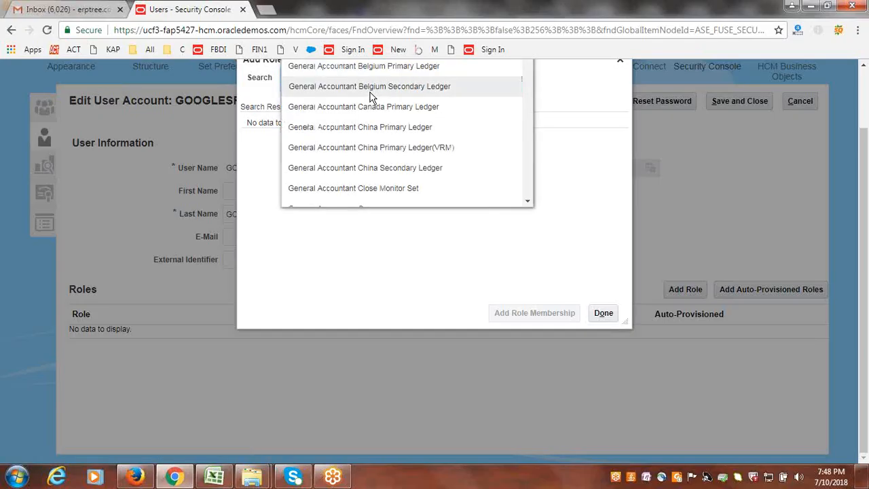
pyautogui.scroll(2, 452, 102)
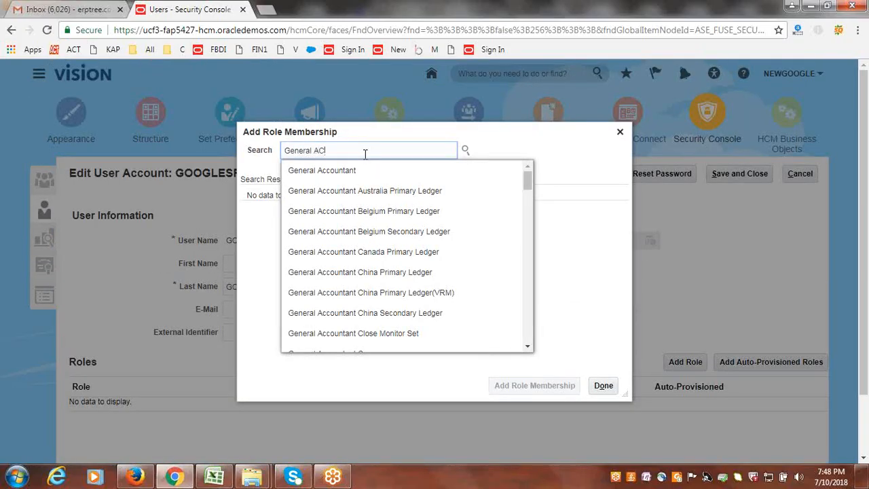
pyautogui.press('BackSpace')
pyautogui.write('ccounting')
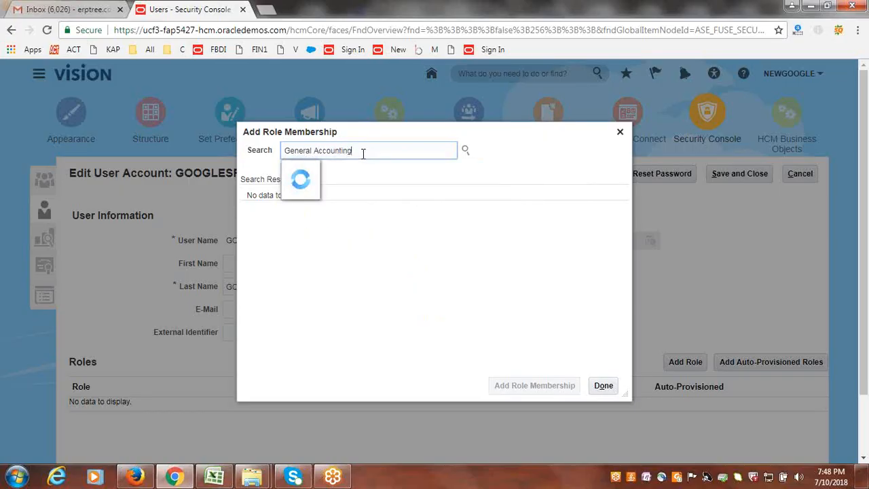
pyautogui.click(380, 171)
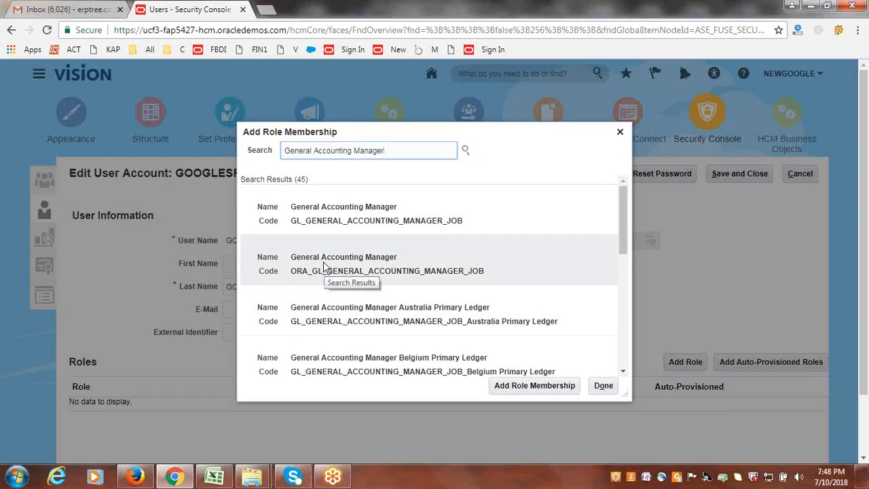
# - Add the General Accounting Manager role with code ORA_GL_GENERAL_ACCOUNTING_MANAGER_JOB to GOOGLESR, and save and close the account
pyautogui.click(323, 264)
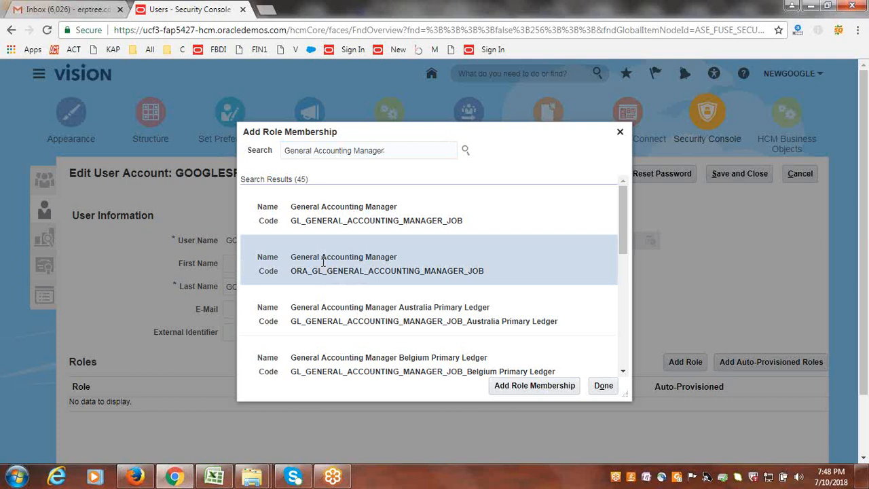
pyautogui.click(544, 391)
pyautogui.click(525, 185)
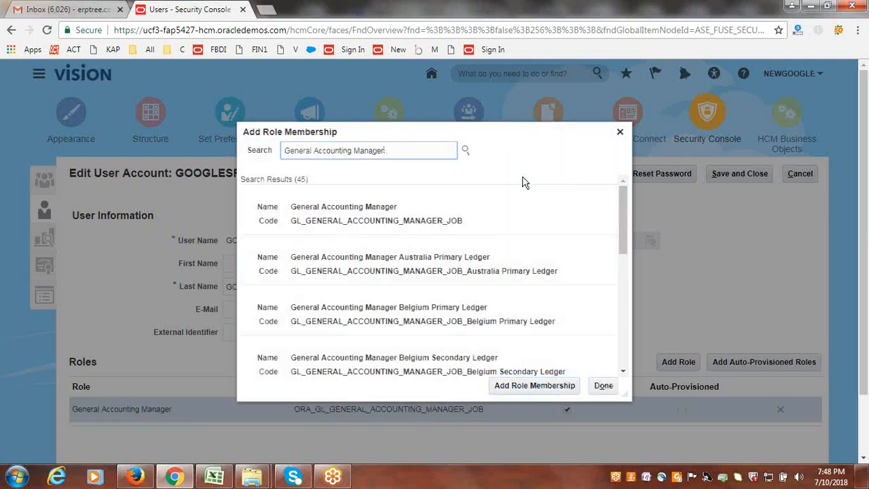
pyautogui.click(604, 386)
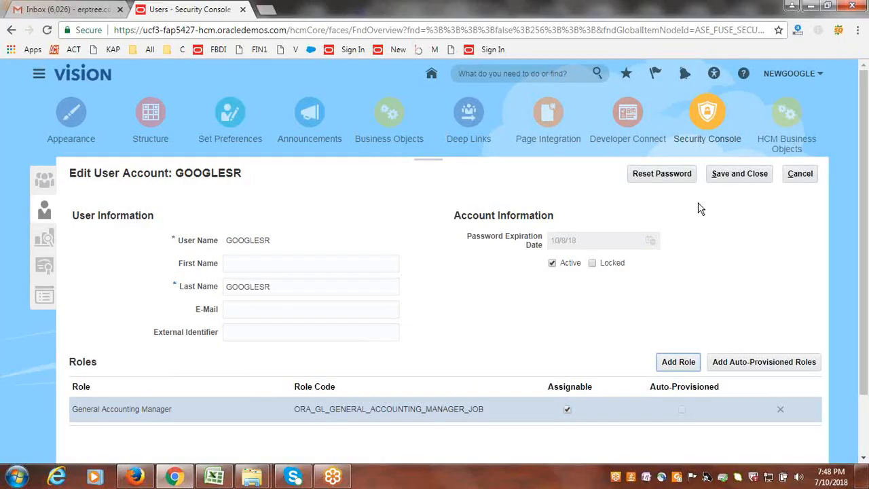
pyautogui.click(739, 178)
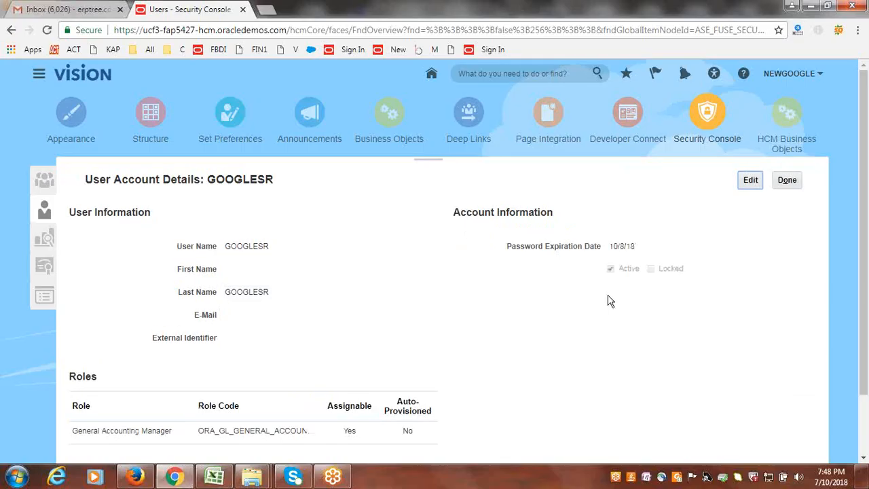
pyautogui.click(792, 184)
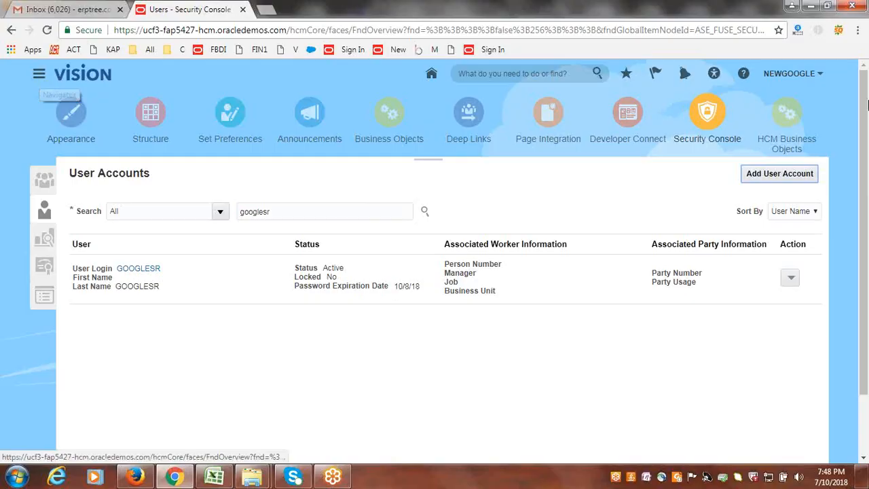
# - In Setup and Maintenance, search the tasks for "data access for users" and open Manage Data Access for Users
pyautogui.click(789, 74)
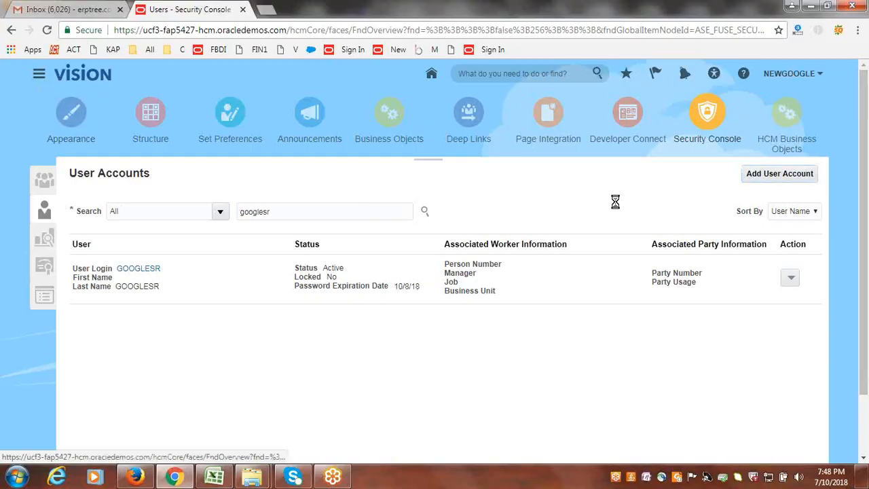
pyautogui.click(700, 203)
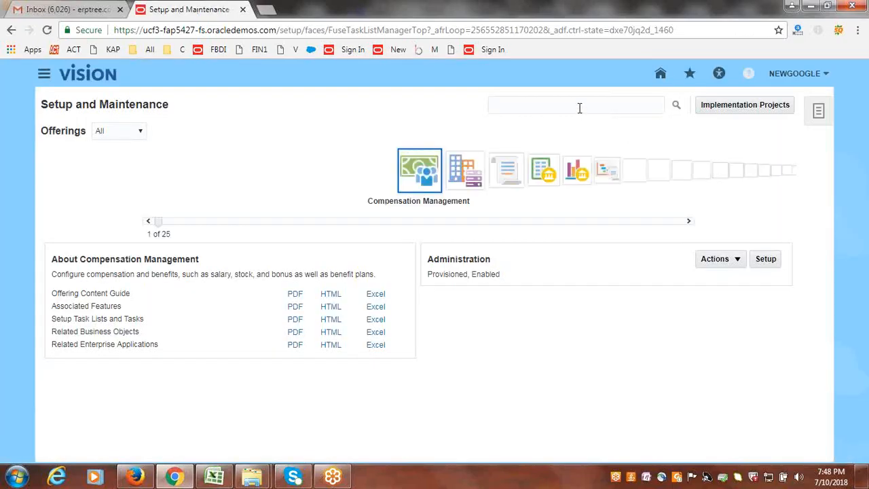
pyautogui.click(577, 107)
pyautogui.write('d')
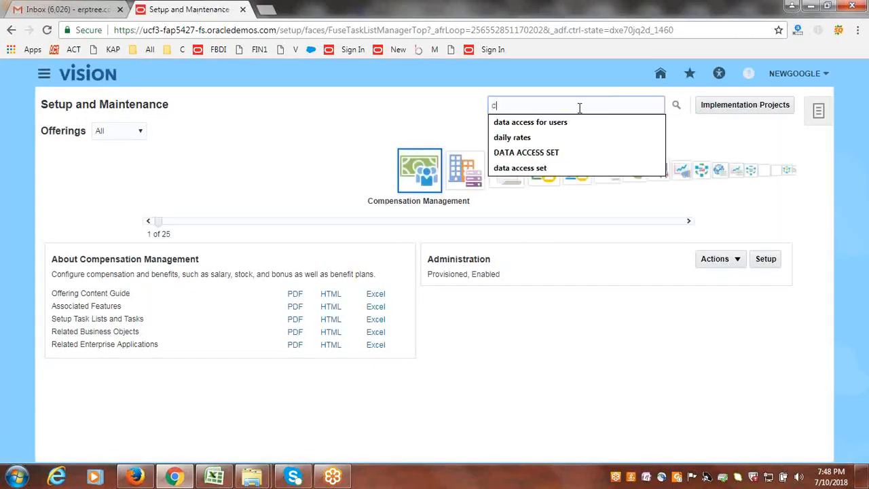
pyautogui.click(574, 123)
pyautogui.click(673, 105)
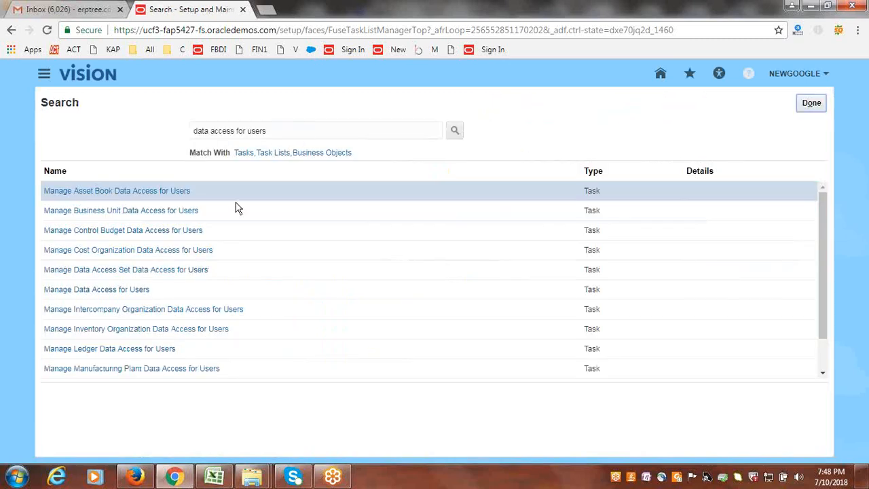
pyautogui.click(136, 288)
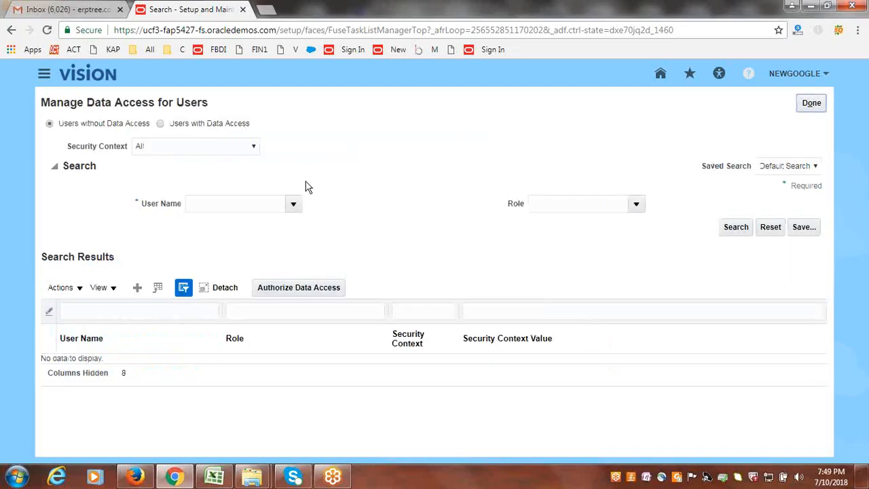
# - Search the users with data access for user name GOOGLESR
pyautogui.click(137, 291)
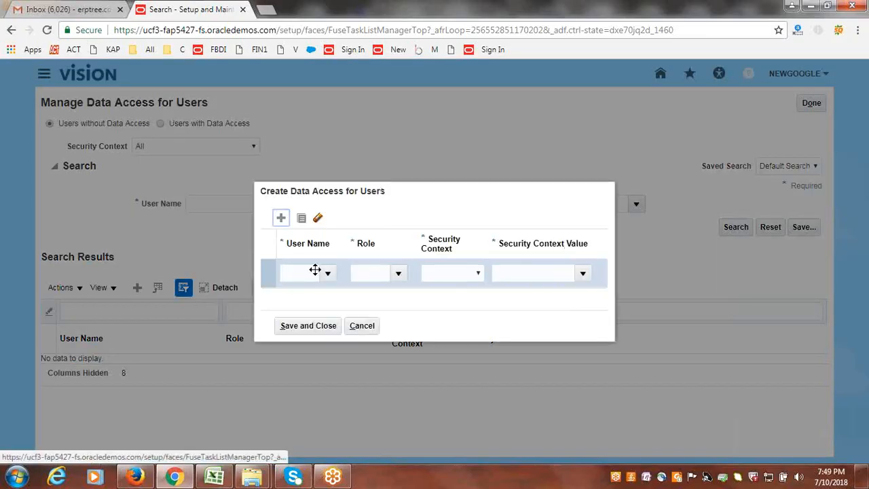
pyautogui.click(364, 326)
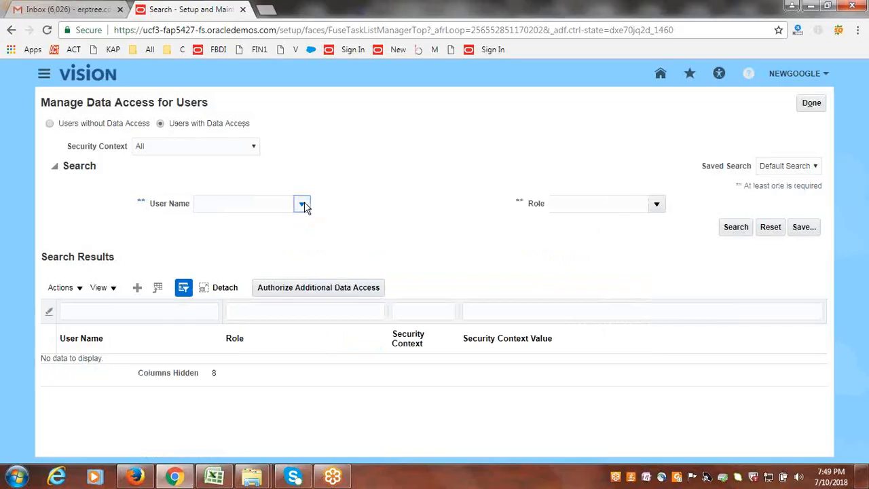
pyautogui.click(268, 205)
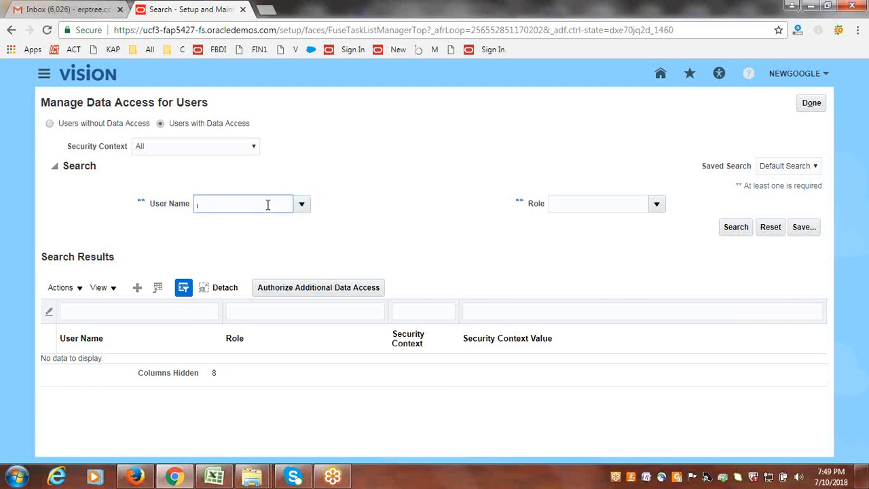
pyautogui.write('googlesr')
pyautogui.press('Tab')
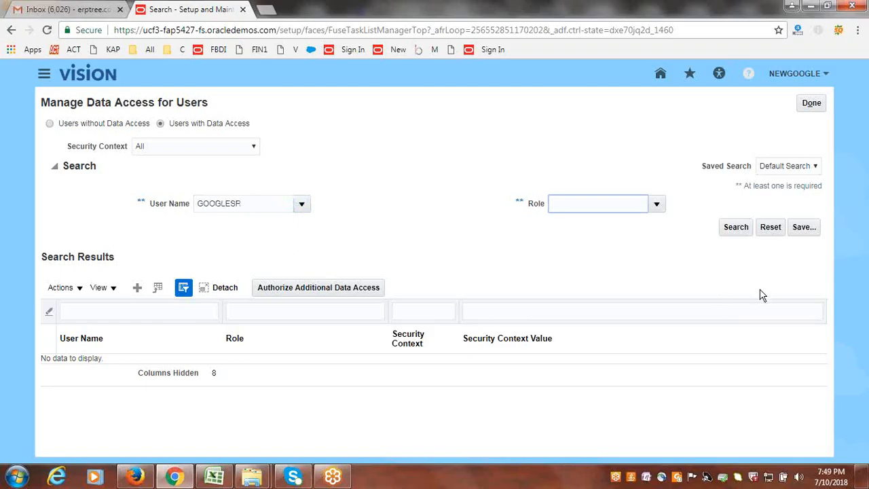
pyautogui.click(725, 226)
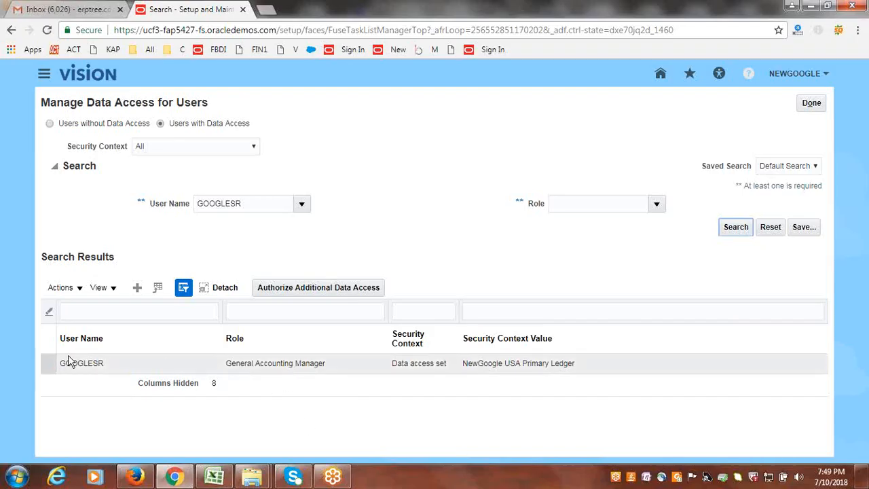
# - Revoke GOOGLESR's General Accounting Manager data access assignment for the NewGoogle USA Primary Ledger
pyautogui.click(45, 363)
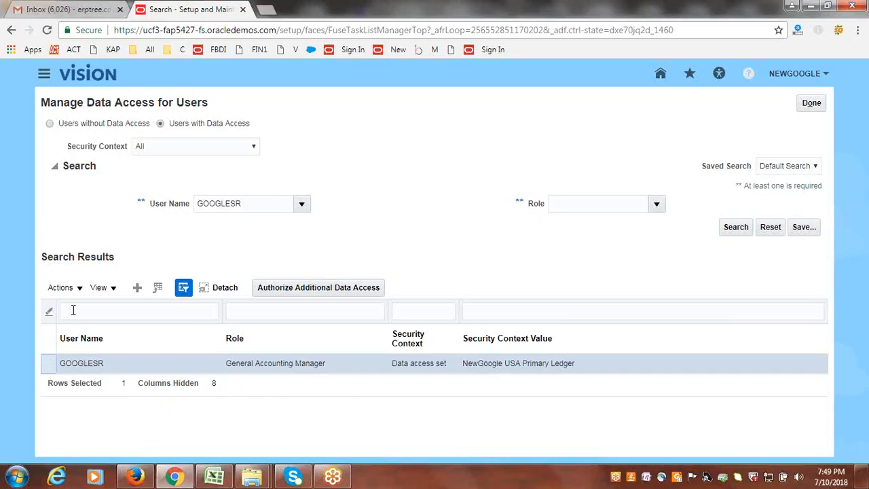
pyautogui.click(75, 288)
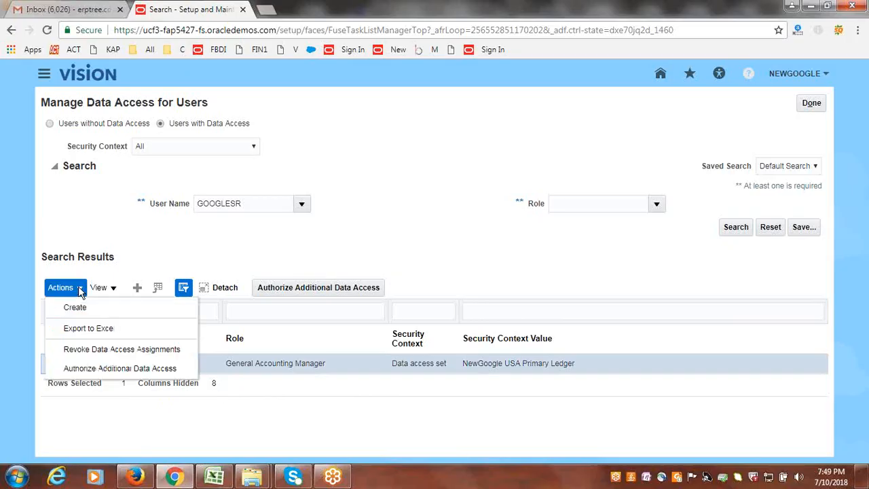
pyautogui.click(96, 349)
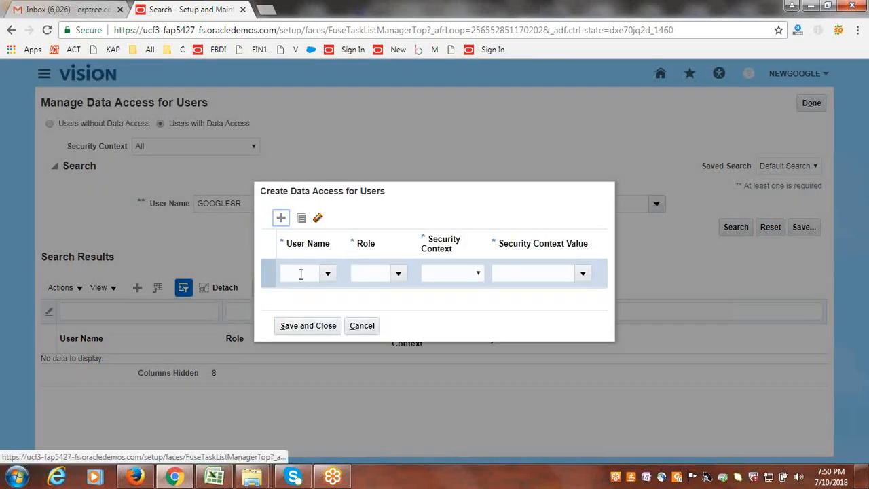
# - Start a new data access assignment for user GOOGLESR with the General Accounting Manager role
pyautogui.click(301, 273)
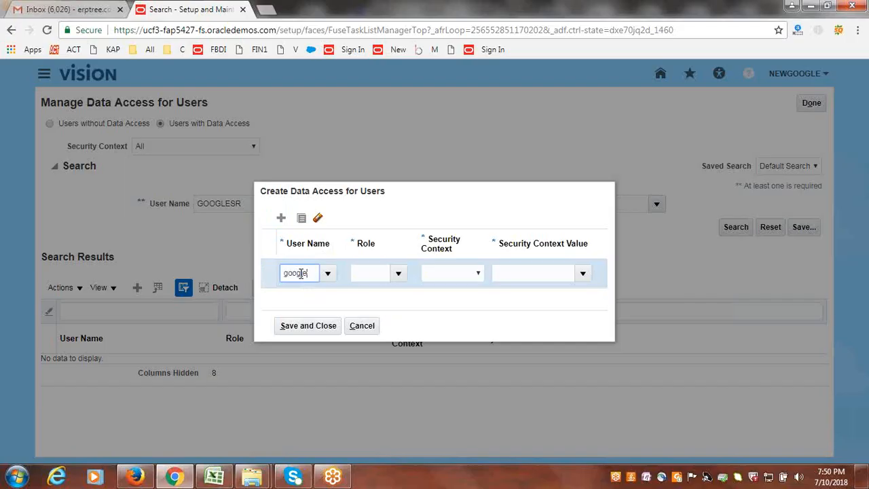
pyautogui.press('Tab')
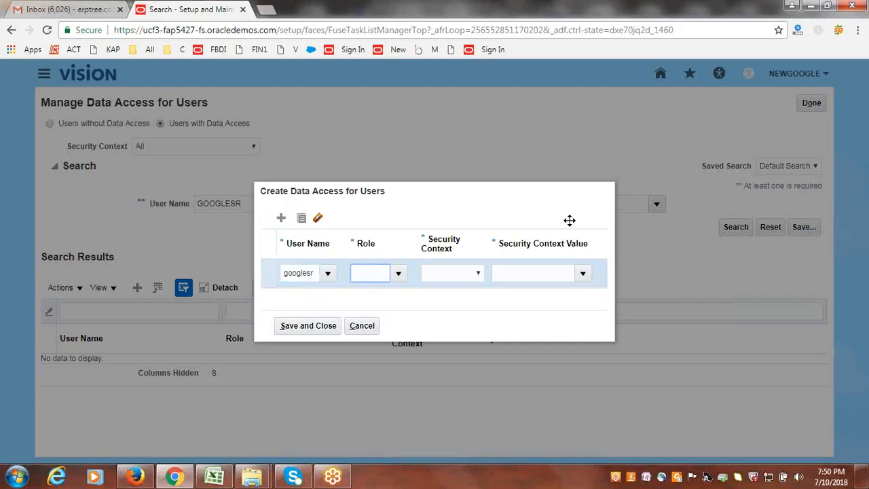
pyautogui.click(400, 274)
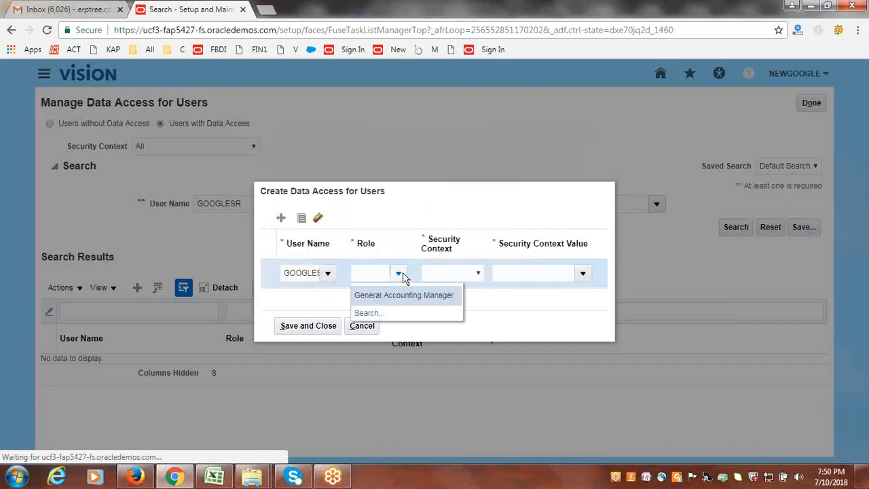
pyautogui.click(401, 297)
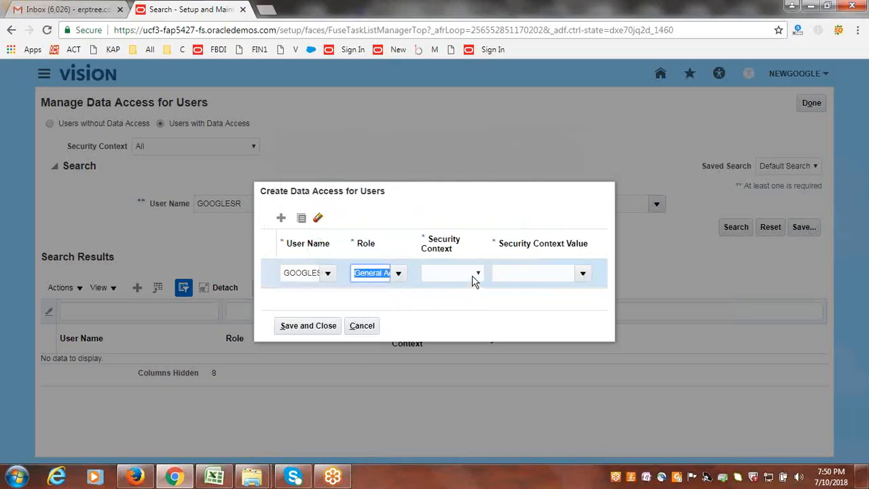
# - Set the assignment's security context to Data access set with value NewGoogle USA Primary Ledger, save it and leave the data access tasks
pyautogui.click(474, 279)
pyautogui.click(468, 311)
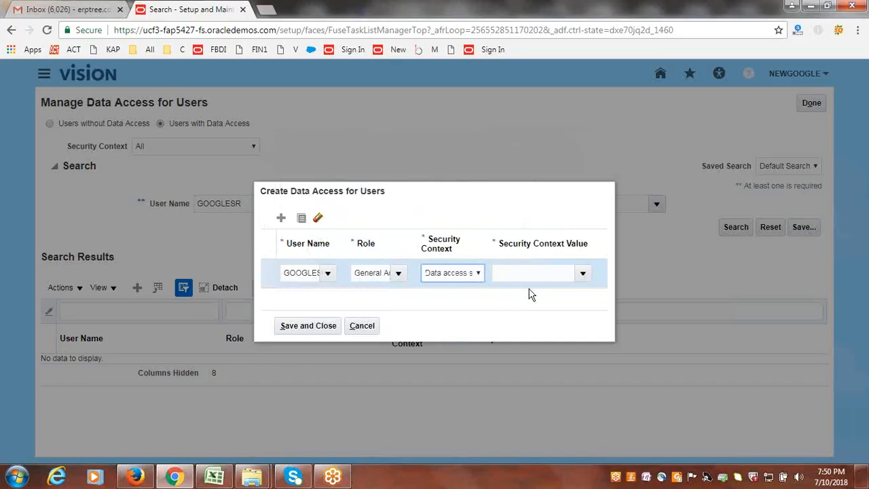
pyautogui.press('Tab')
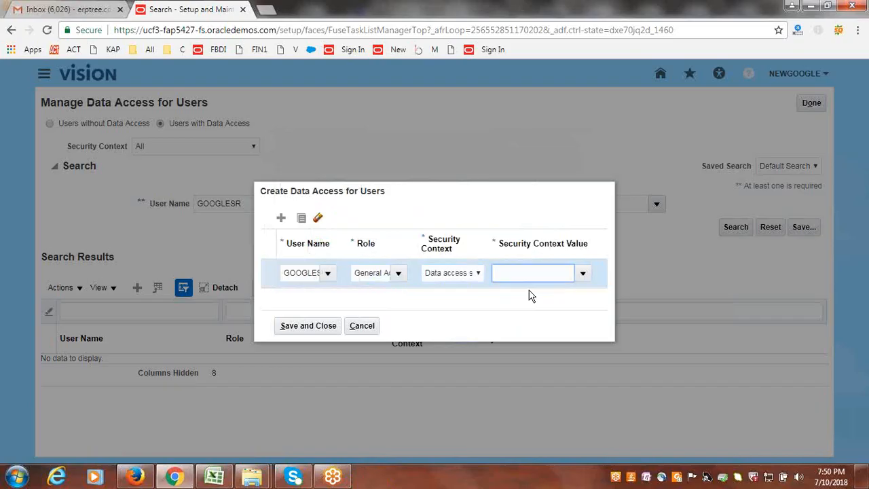
pyautogui.write('NewGoogle')
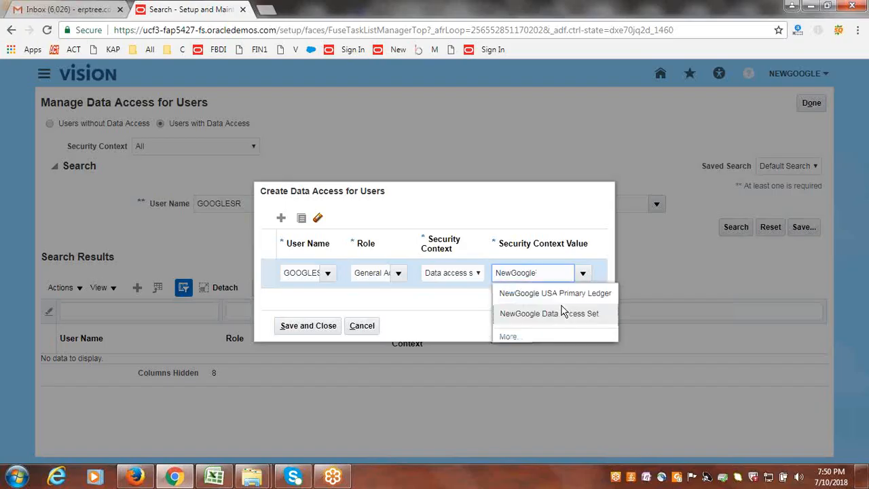
pyautogui.click(560, 296)
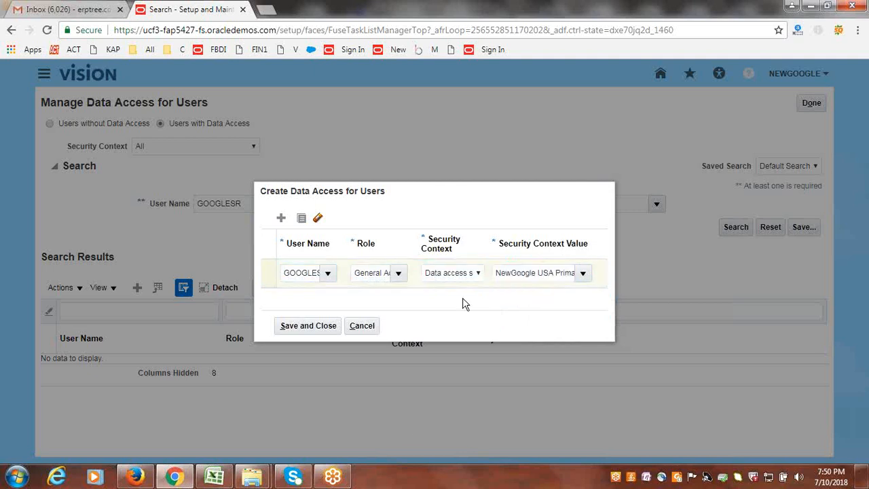
pyautogui.click(311, 327)
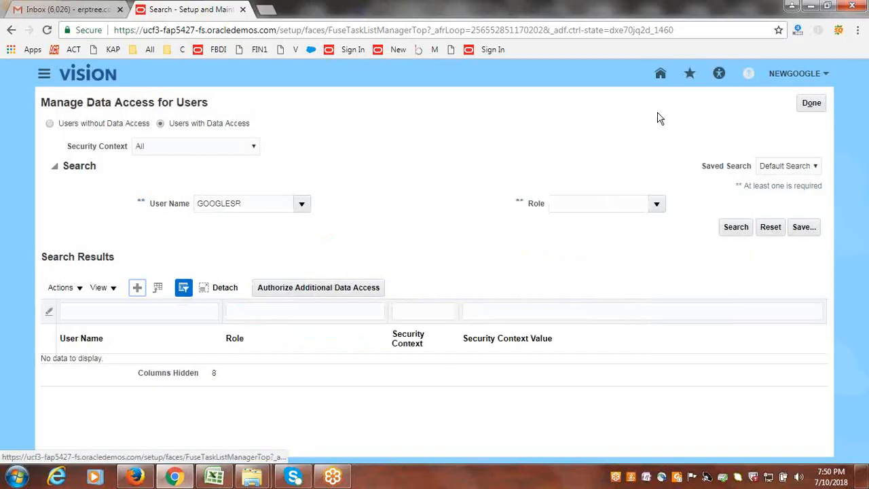
pyautogui.click(811, 102)
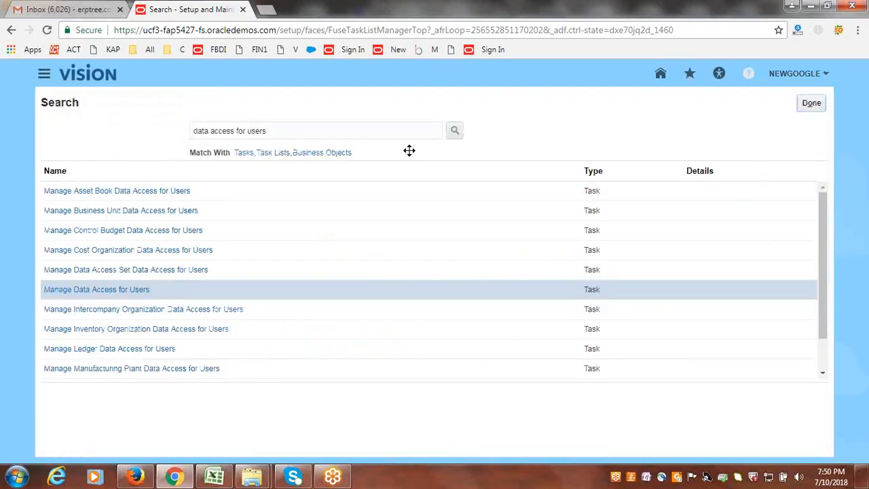
pyautogui.click(811, 104)
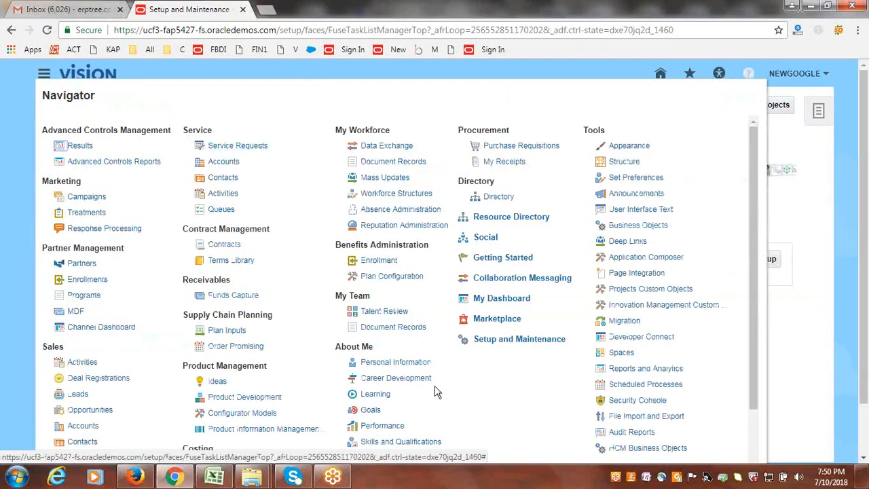
# - Open Scheduled Processes and try to submit the Retrieve Latest LDAP Changes process
pyautogui.click(658, 387)
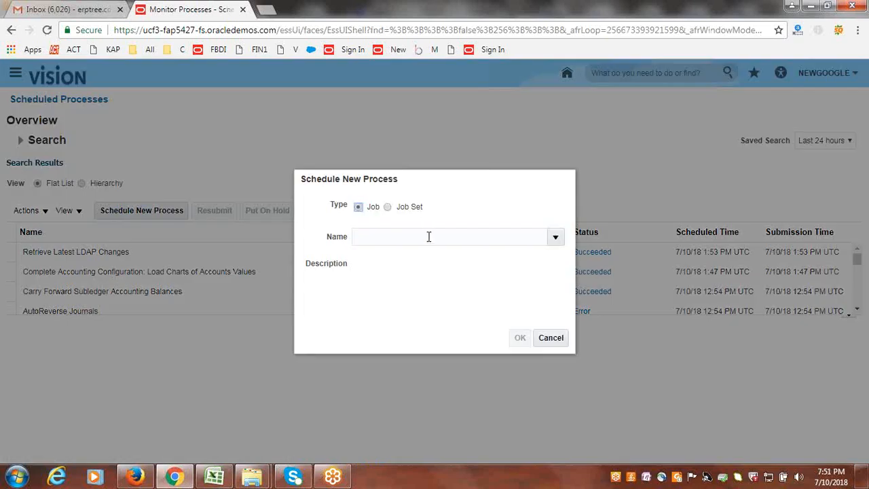
pyautogui.click(429, 237)
pyautogui.write('LDAP')
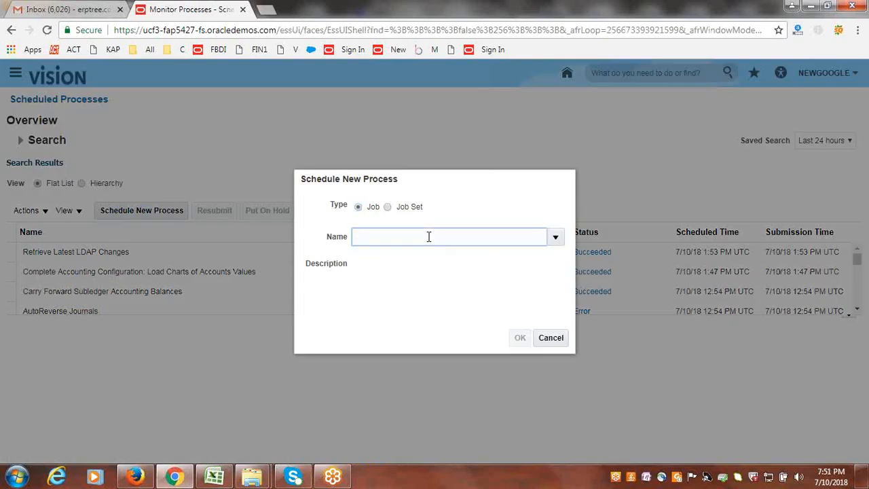
pyautogui.press('Tab')
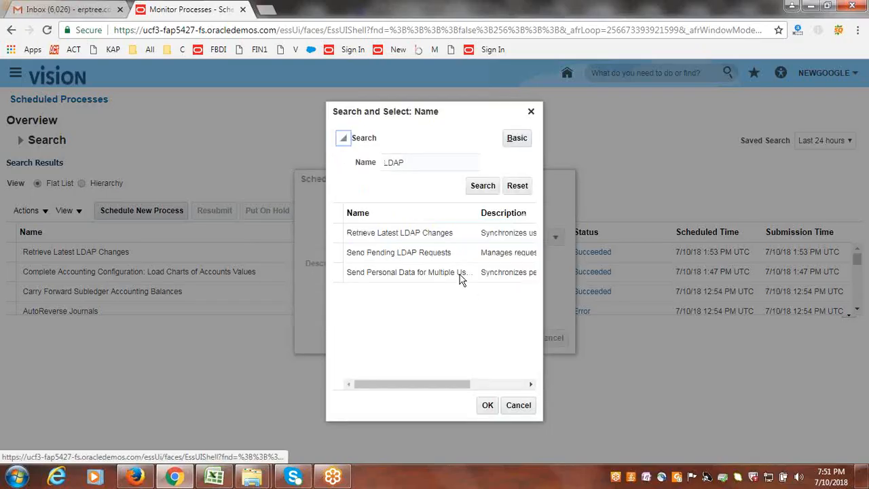
pyautogui.click(394, 233)
pyautogui.click(487, 405)
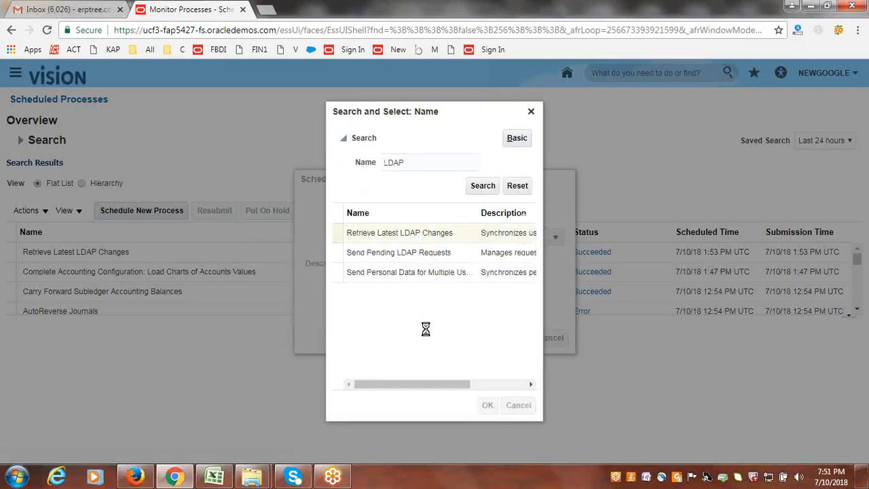
pyautogui.click(520, 339)
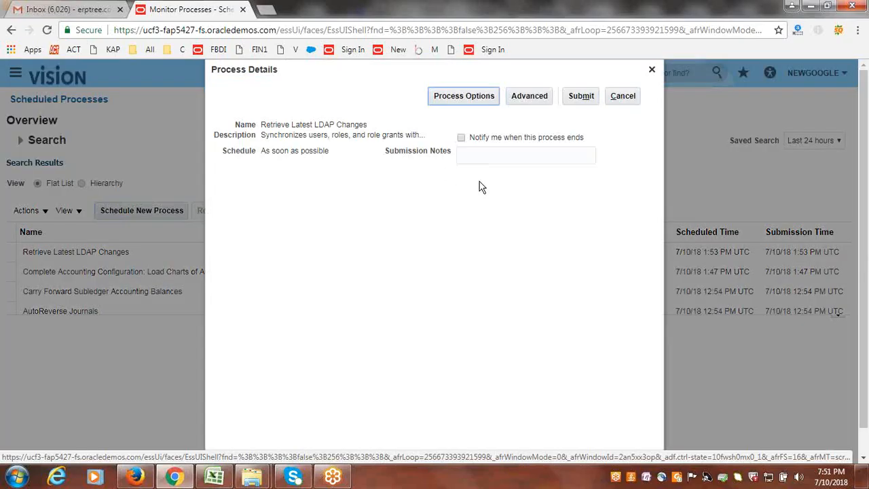
pyautogui.click(582, 97)
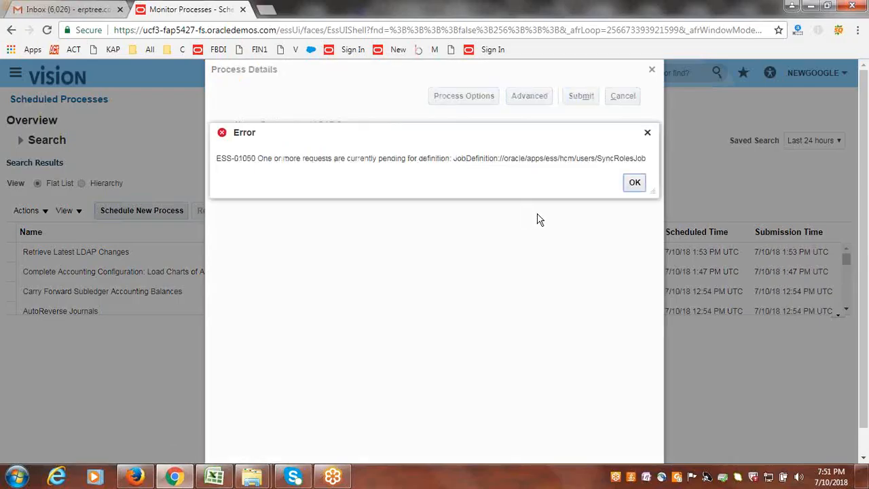
pyautogui.click(632, 182)
pyautogui.click(653, 69)
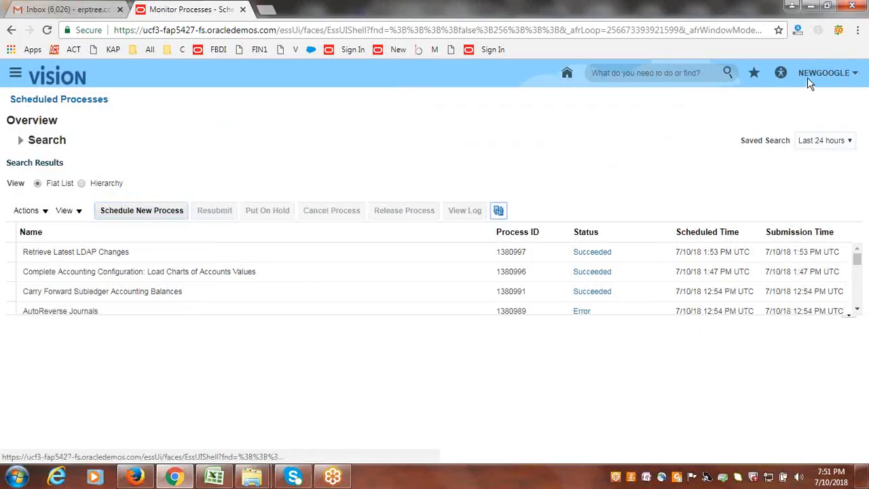
# - In Setup and Maintenance, search the tasks for "chart of accounts stru" and open Manage Chart of Accounts Structures
pyautogui.click(827, 73)
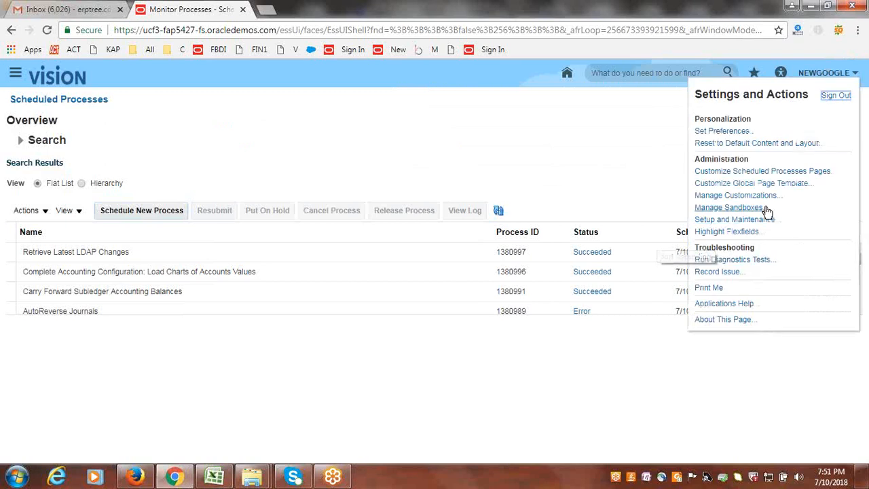
pyautogui.click(763, 222)
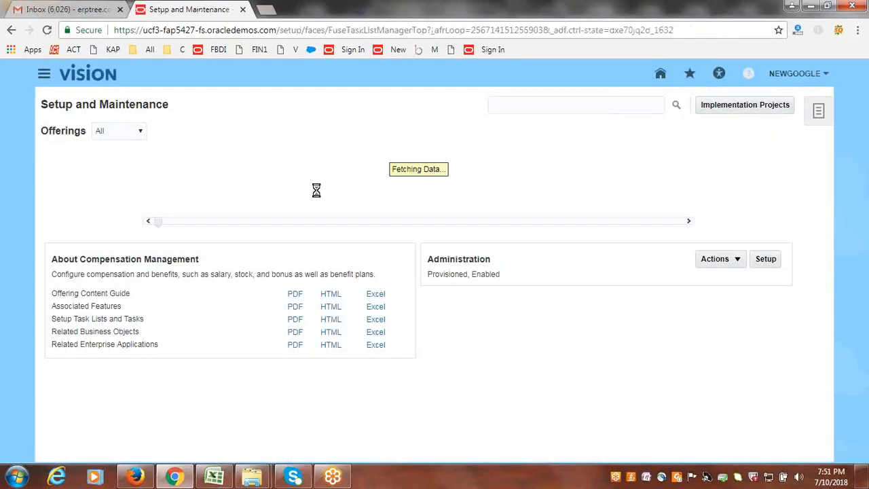
pyautogui.click(577, 102)
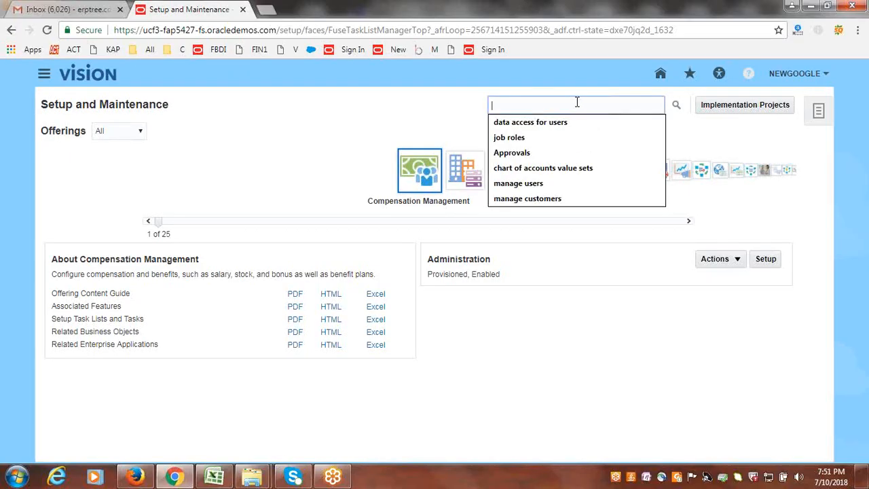
pyautogui.click(579, 168)
pyautogui.press('BackSpace')
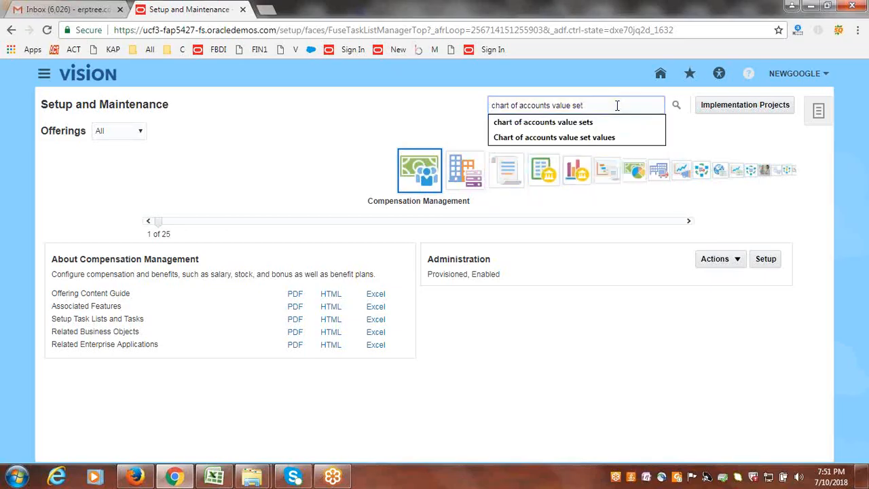
pyautogui.press('BackSpace')
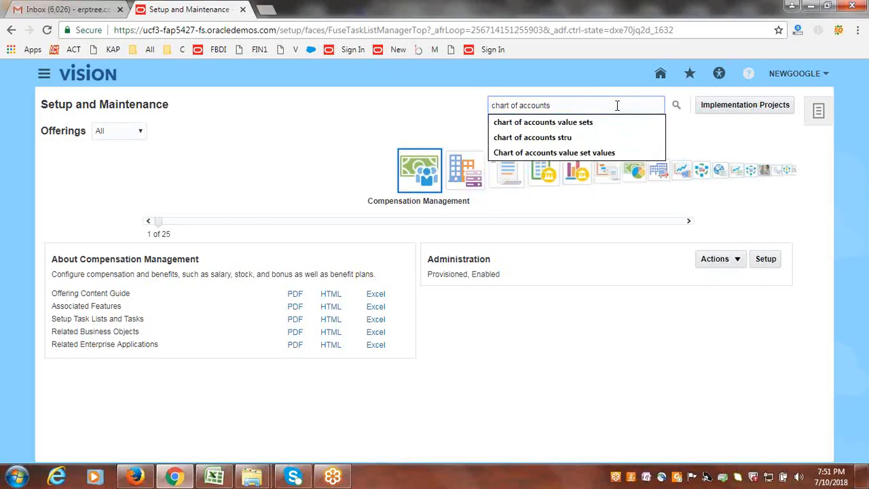
pyautogui.click(629, 137)
pyautogui.click(676, 107)
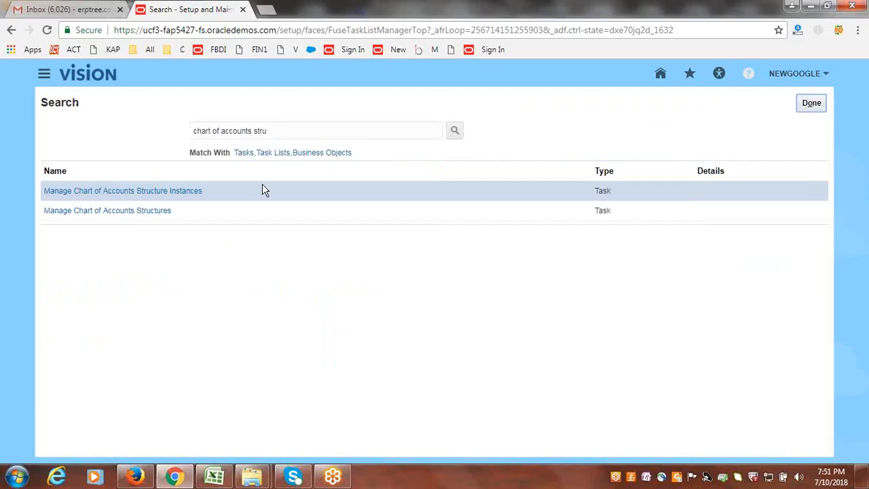
pyautogui.click(119, 214)
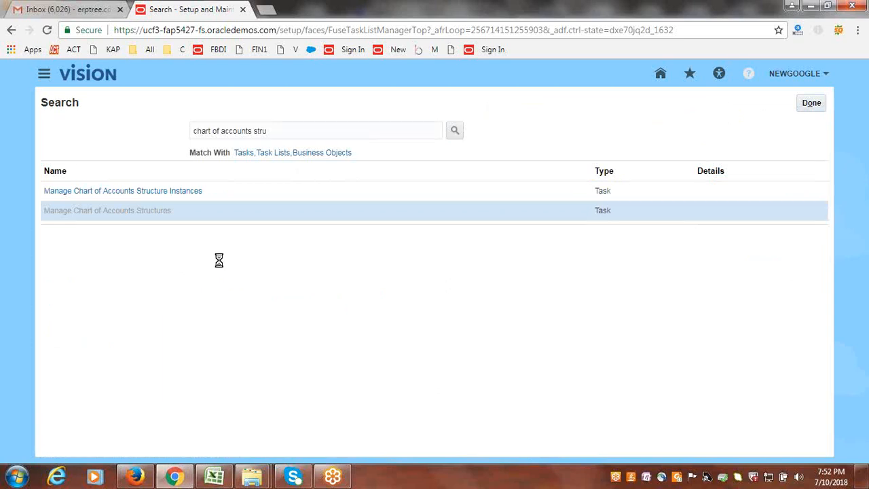
# - Search key flexfields by the name "Acc" and deploy the General Ledger Accounting Flexfield
pyautogui.click(190, 179)
pyautogui.click(187, 193)
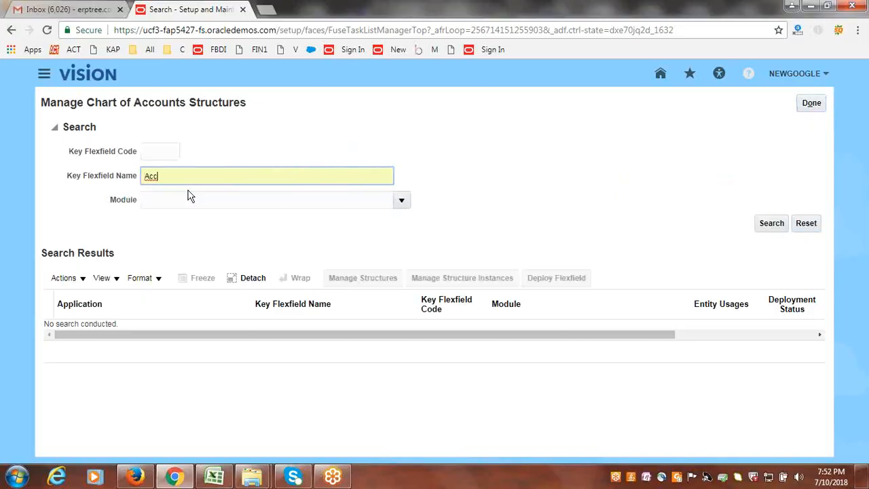
pyautogui.click(772, 228)
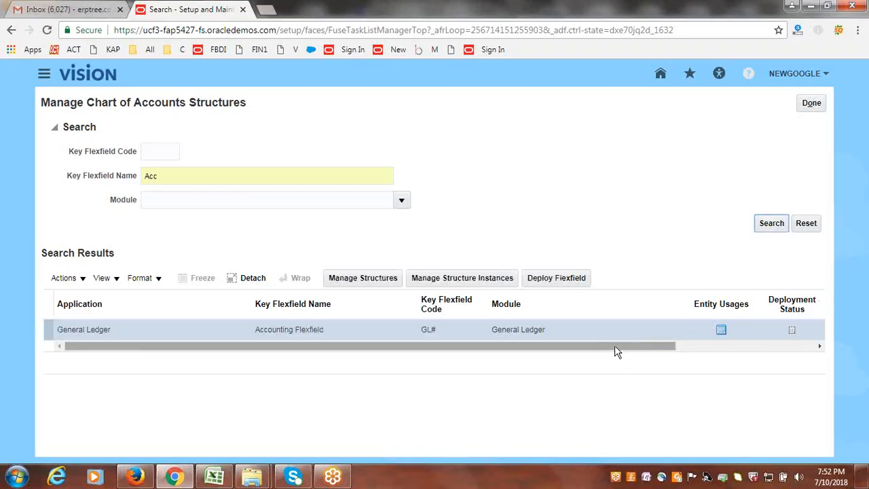
pyautogui.click(550, 279)
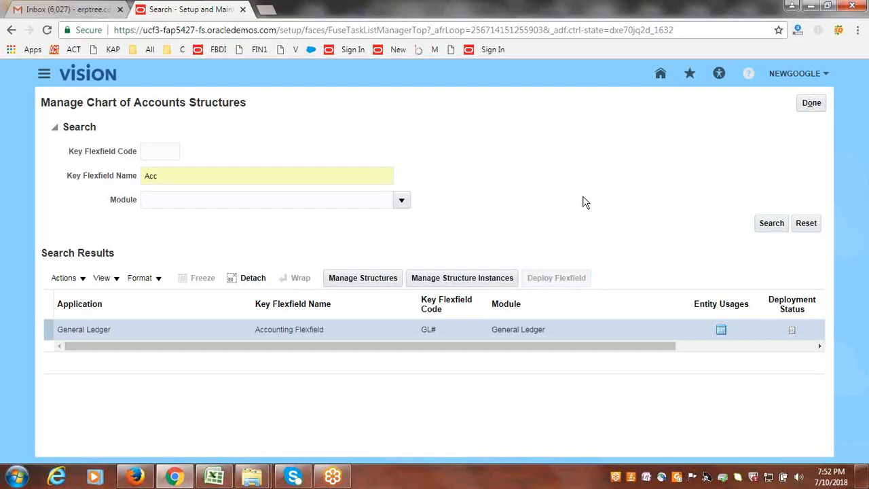
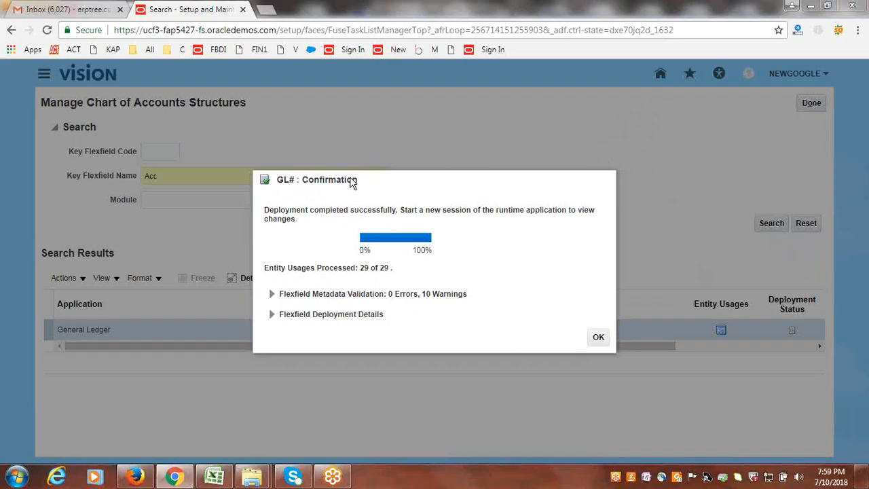
# - Acknowledge the flexfield deployment, leave Manage Chart of Accounts Structures and the task search, and dismiss the McAfee notice
pyautogui.click(596, 339)
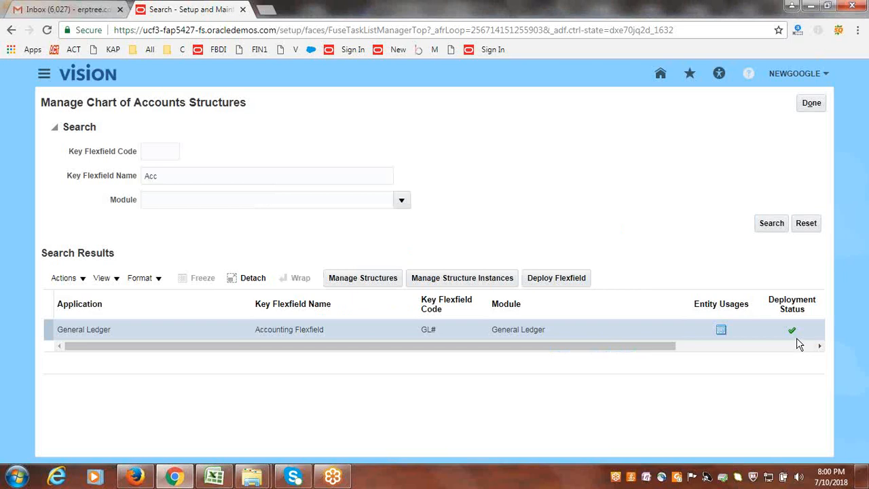
pyautogui.click(812, 104)
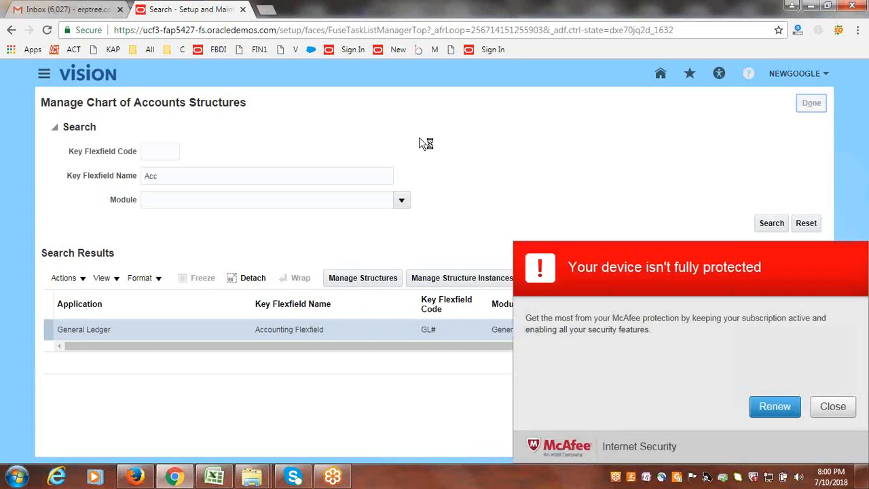
pyautogui.click(830, 409)
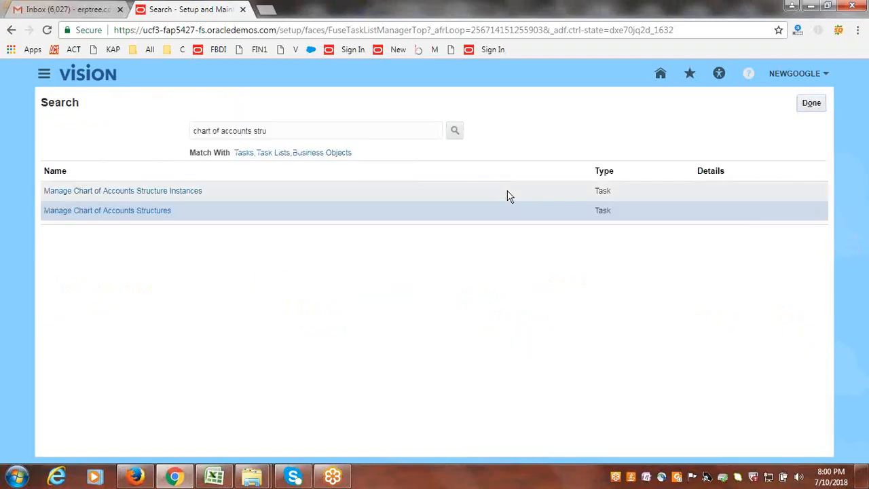
pyautogui.click(811, 103)
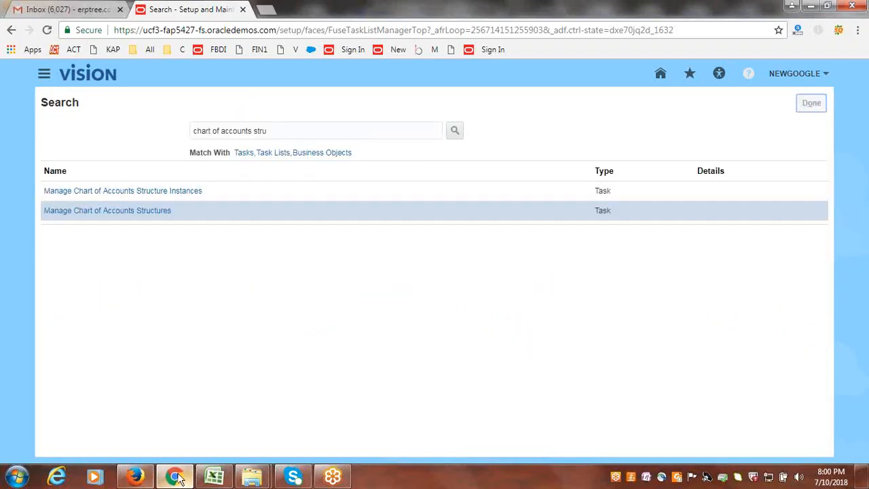
# - Switch to Firefox, sign out of the current session, and sign in again as GOOGLESR with the account password
pyautogui.click(136, 477)
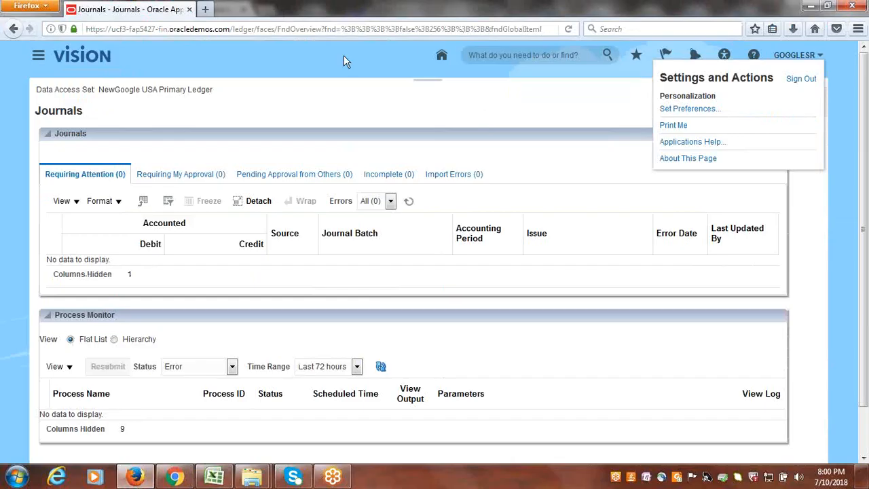
pyautogui.click(810, 79)
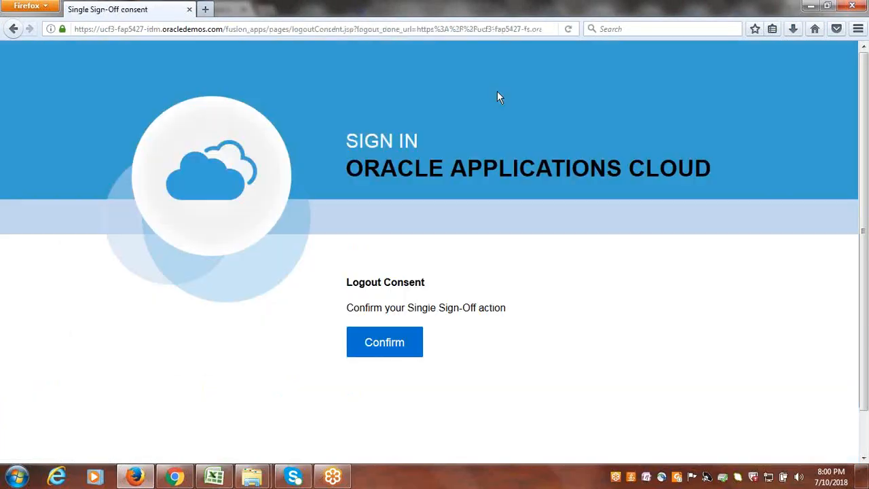
pyautogui.click(388, 343)
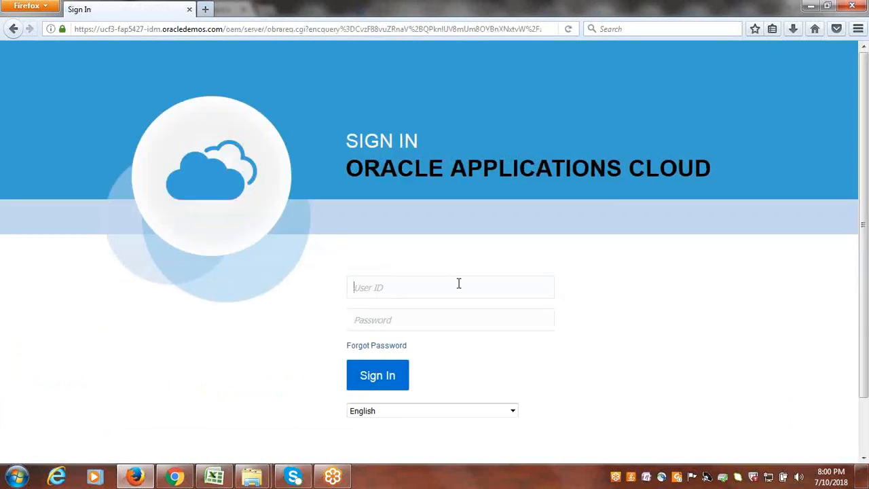
pyautogui.write('go****')
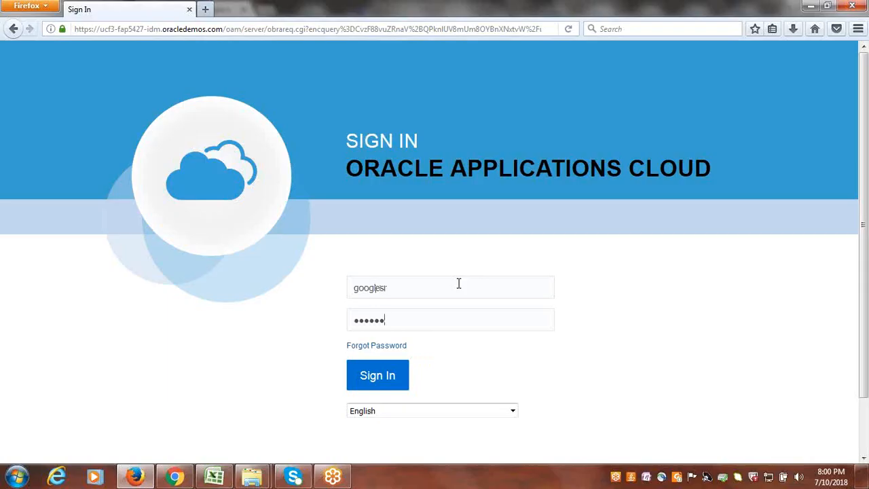
pyautogui.press('Return')
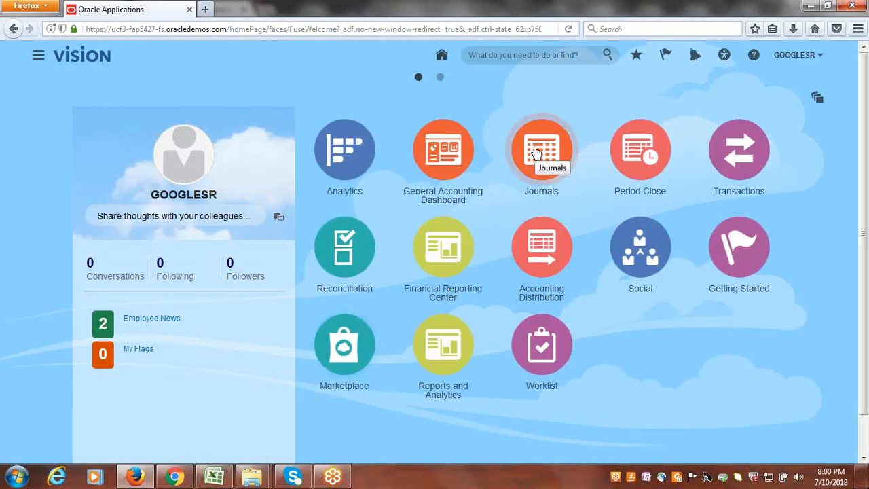
# - Start a new journal, check which Company values line 1's account selector offers, and close the selector without choosing one
pyautogui.click(427, 170)
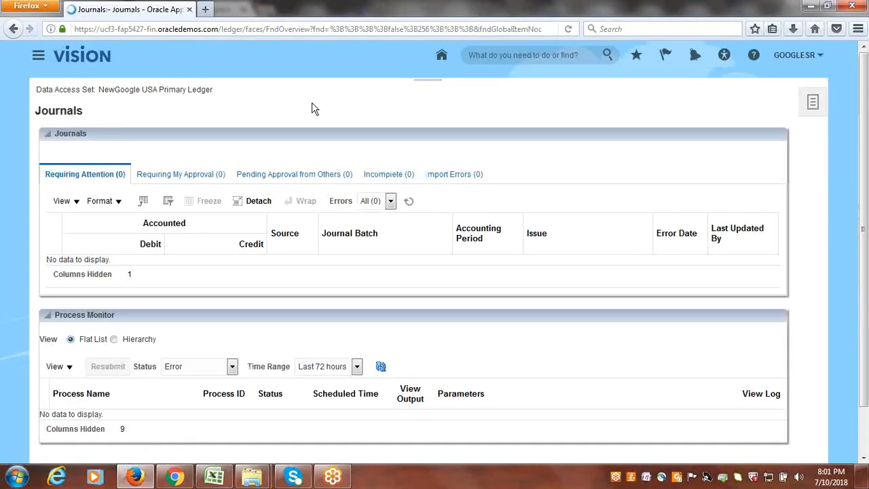
pyautogui.click(692, 110)
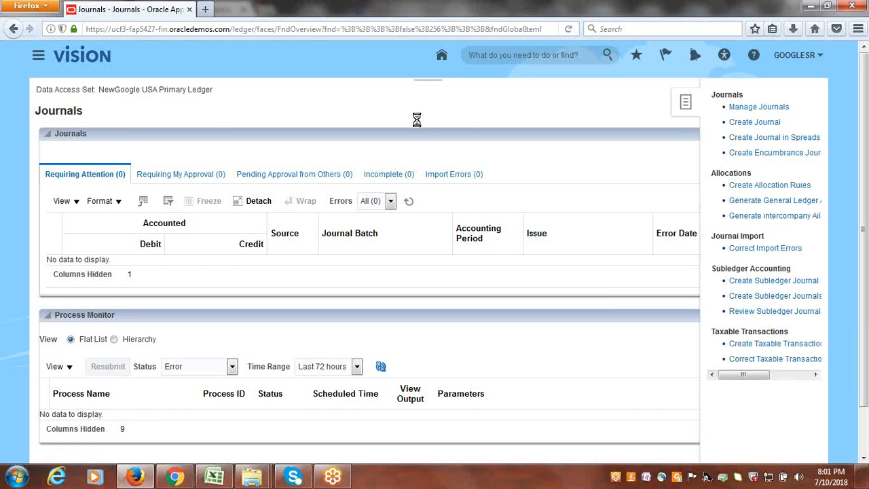
pyautogui.scroll(-3, 352, 233)
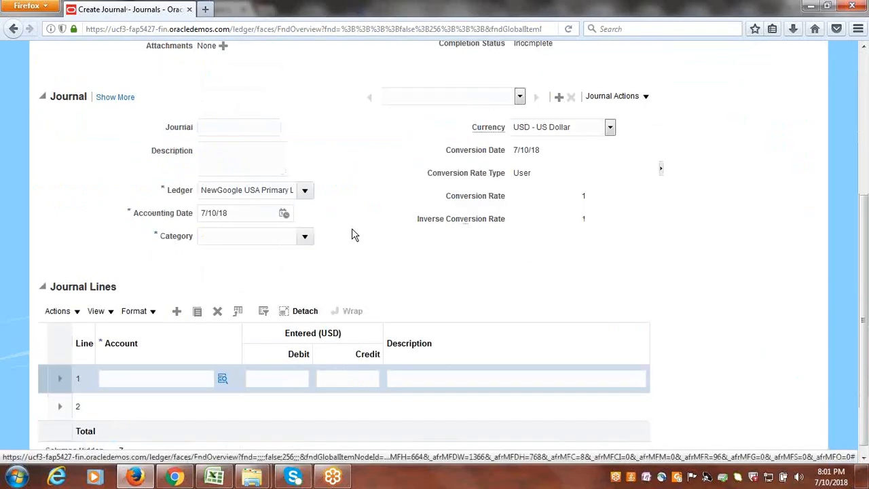
pyautogui.click(222, 370)
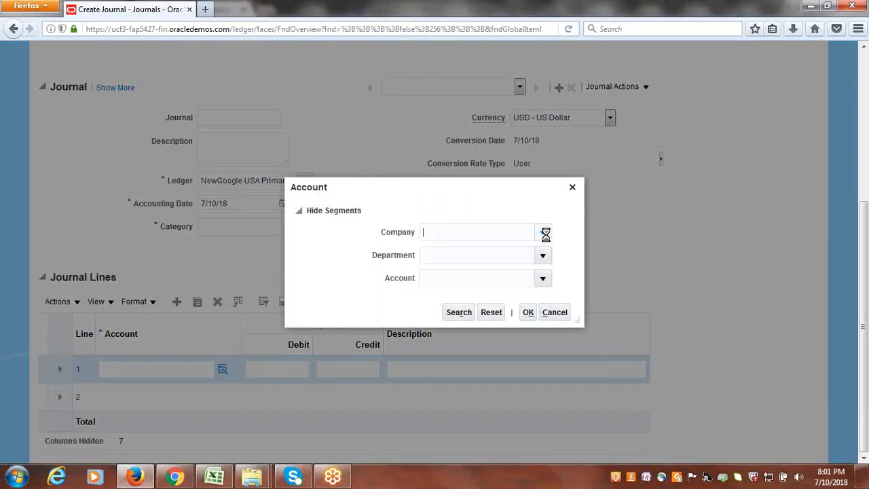
pyautogui.click(542, 232)
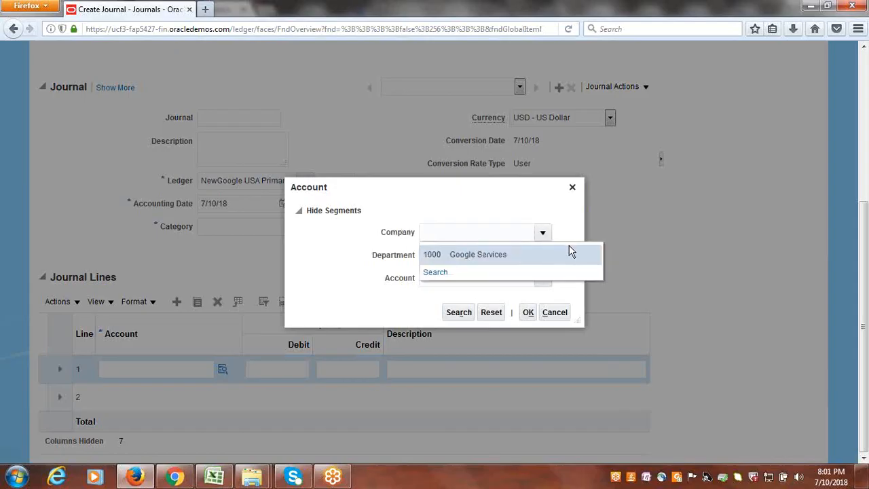
pyautogui.click(429, 208)
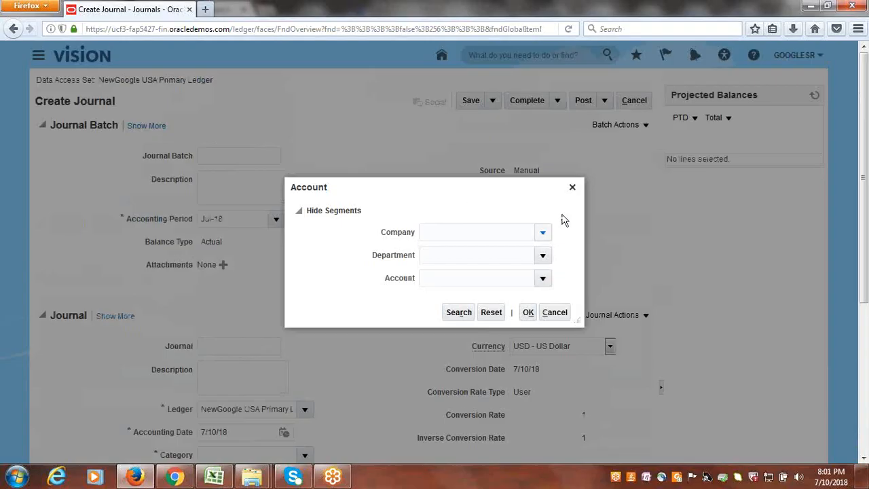
pyautogui.click(573, 188)
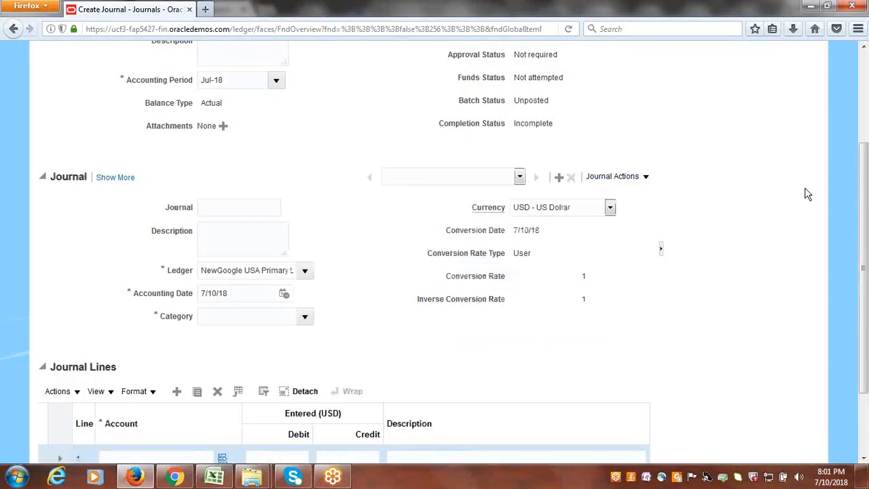
# - Sign GOOGLESR out of the application, discarding the unsaved journal
pyautogui.click(802, 56)
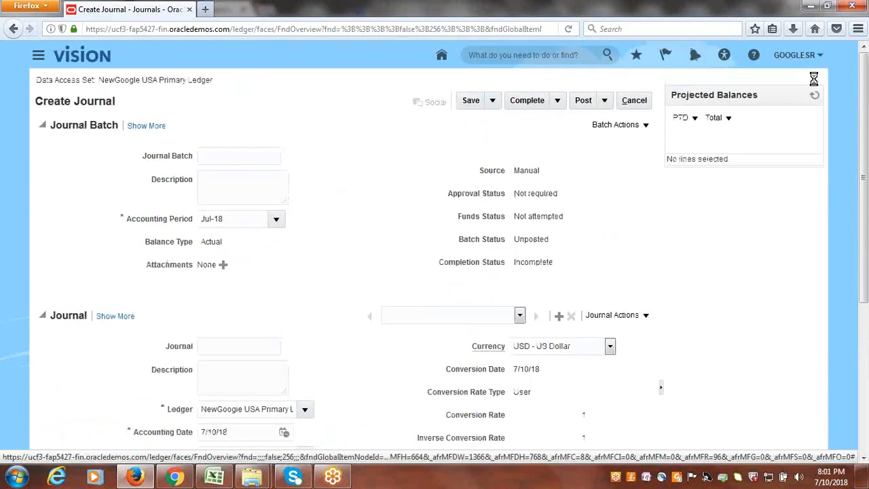
pyautogui.click(795, 79)
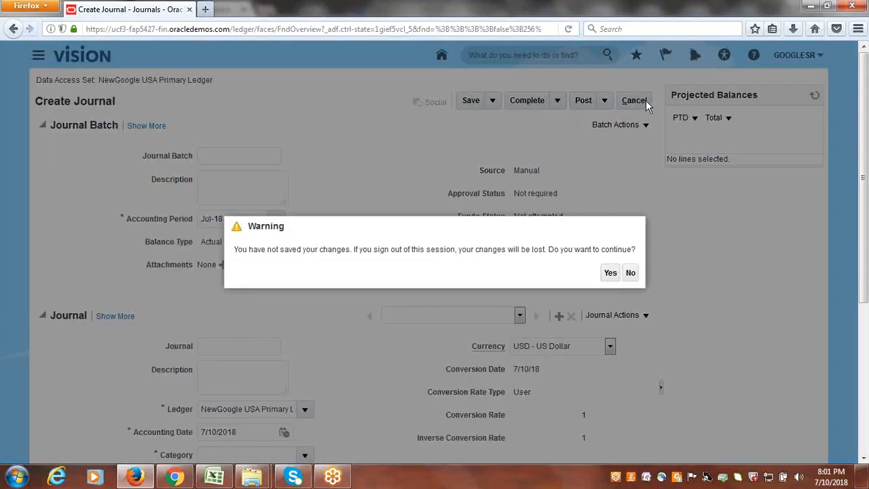
pyautogui.click(611, 274)
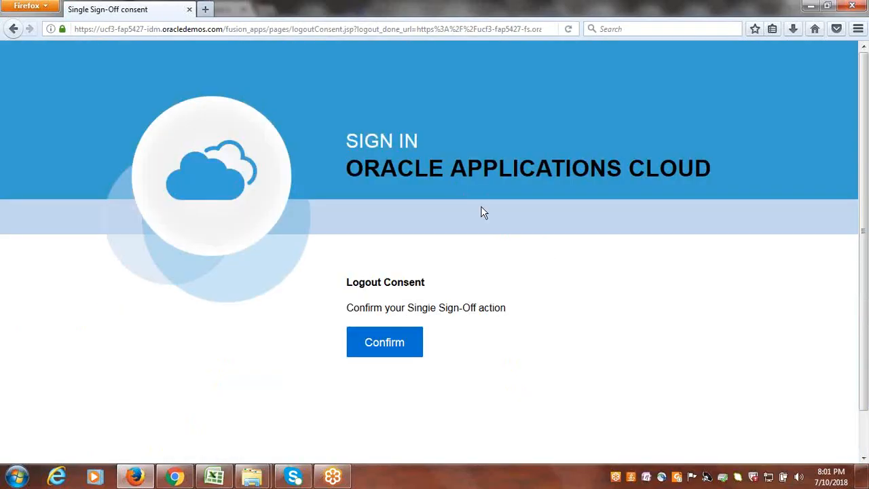
pyautogui.click(402, 343)
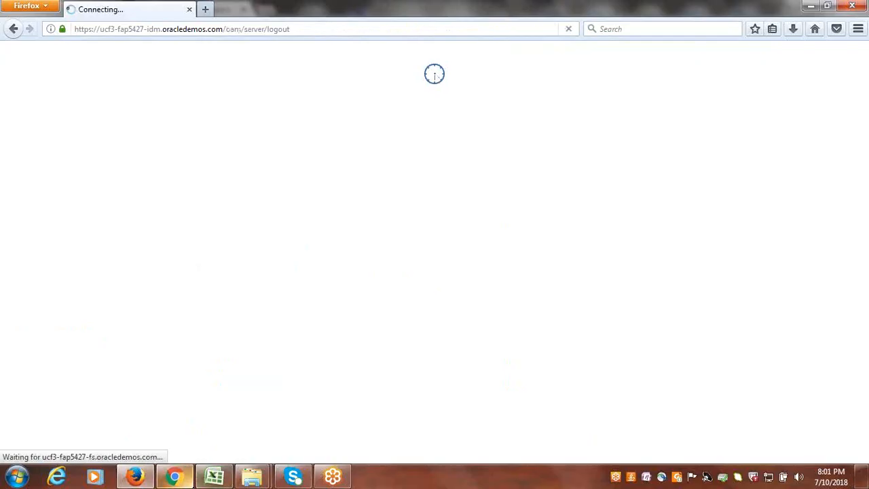
# - Switch to the Excel GL sheet and copy the Done status from B25 into B26 for "9. Security Rules Setups & Process"
pyautogui.click(215, 476)
pyautogui.scroll(1, 270, 338)
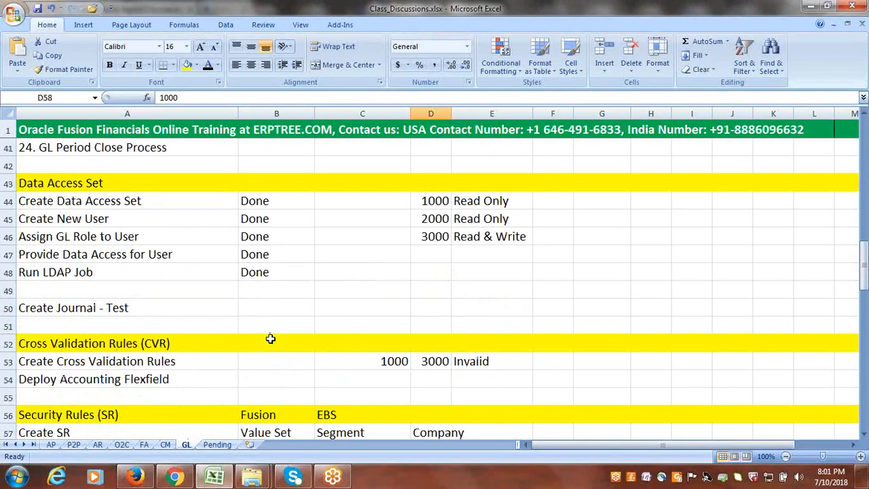
pyautogui.scroll(-3, 271, 338)
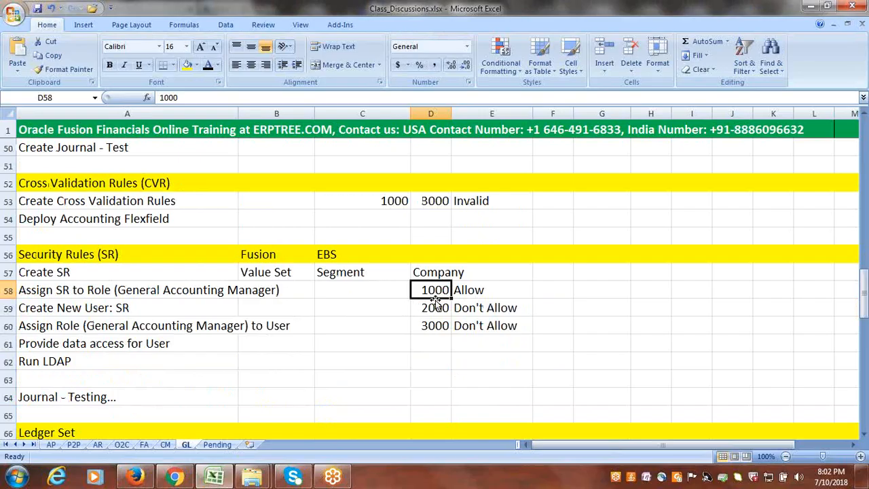
pyautogui.scroll(9, 273, 335)
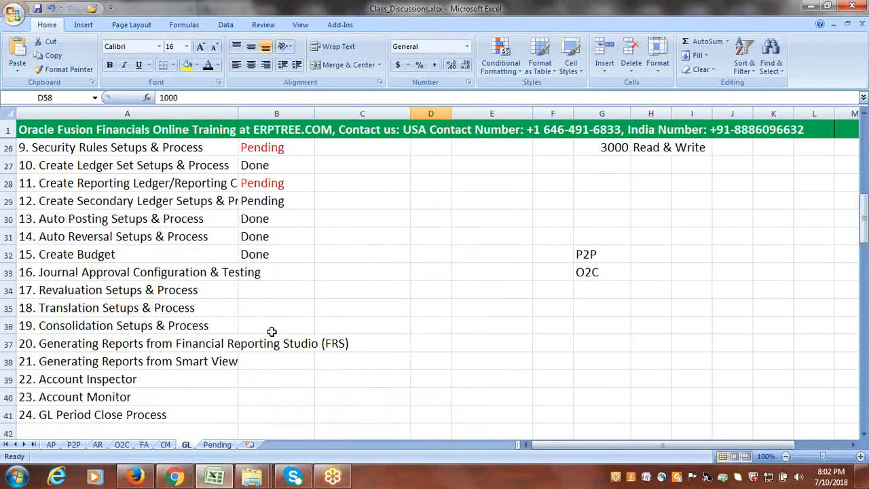
pyautogui.scroll(1, 271, 335)
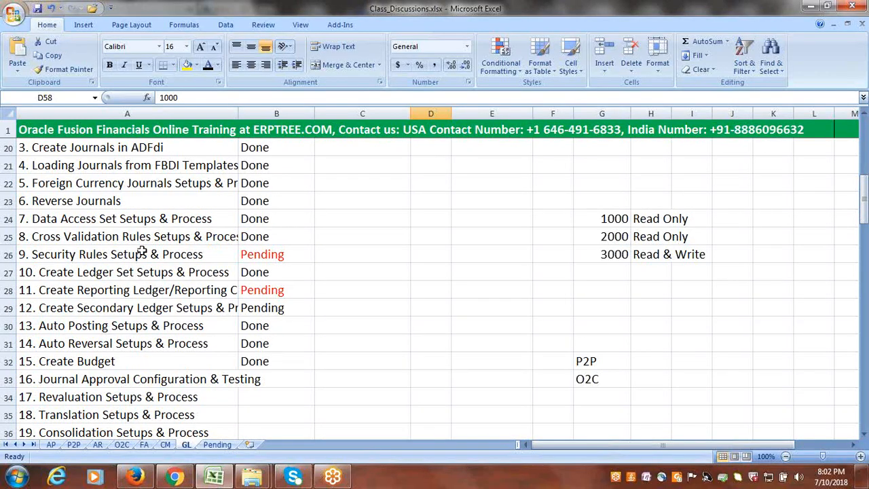
pyautogui.click(251, 256)
pyautogui.click(255, 238)
pyautogui.hotkey('ctrl', 'c')
pyautogui.click(300, 257)
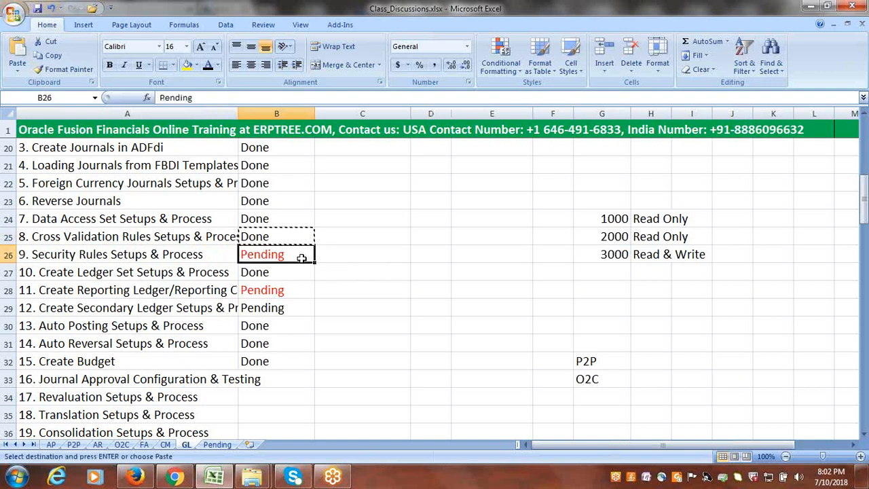
pyautogui.hotkey('ctrl', 'v')
pyautogui.press('Escape')
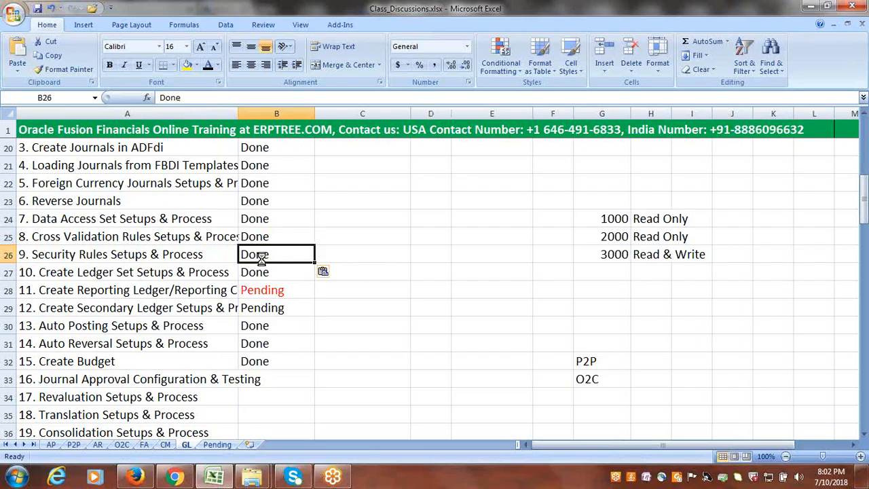
# - Return to Setup and Maintenance in Chrome, search the tasks for "chart of accounts value sets" and open Manage Chart of Accounts Value Sets
pyautogui.hotkey('alt', 'Tab')
pyautogui.click(175, 477)
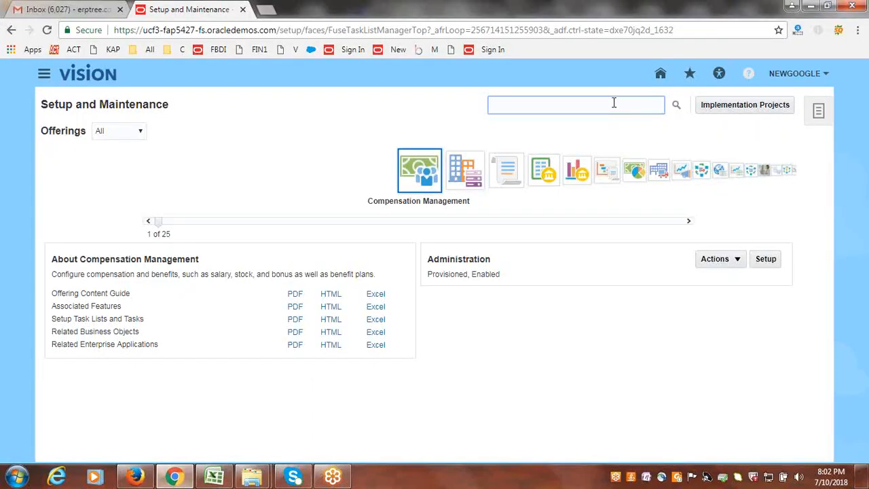
pyautogui.click(614, 103)
pyautogui.write('ch')
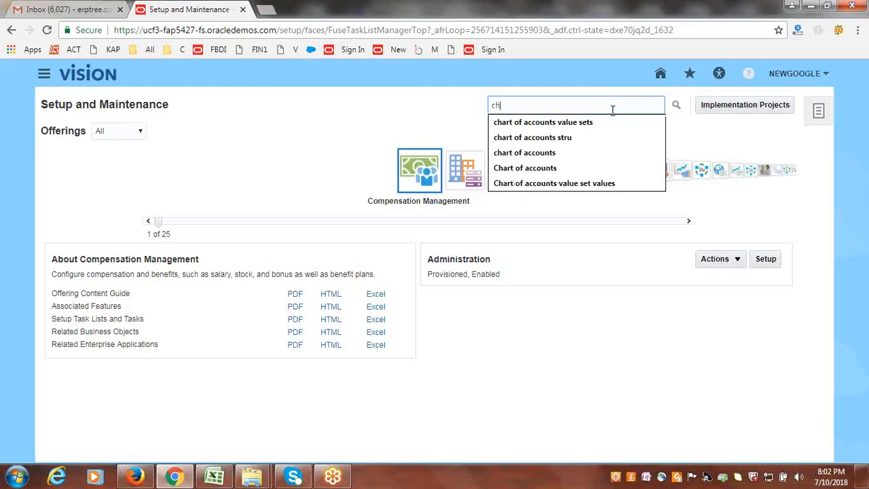
pyautogui.press('Down')
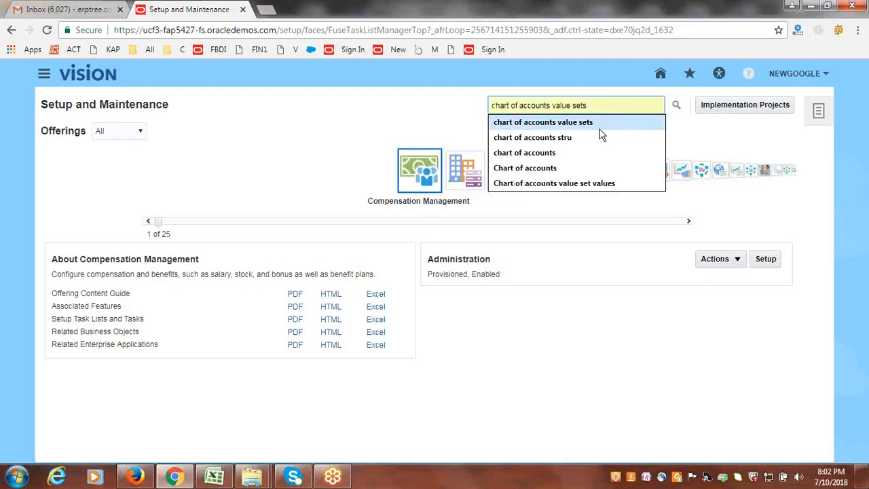
pyautogui.click(596, 121)
pyautogui.click(676, 108)
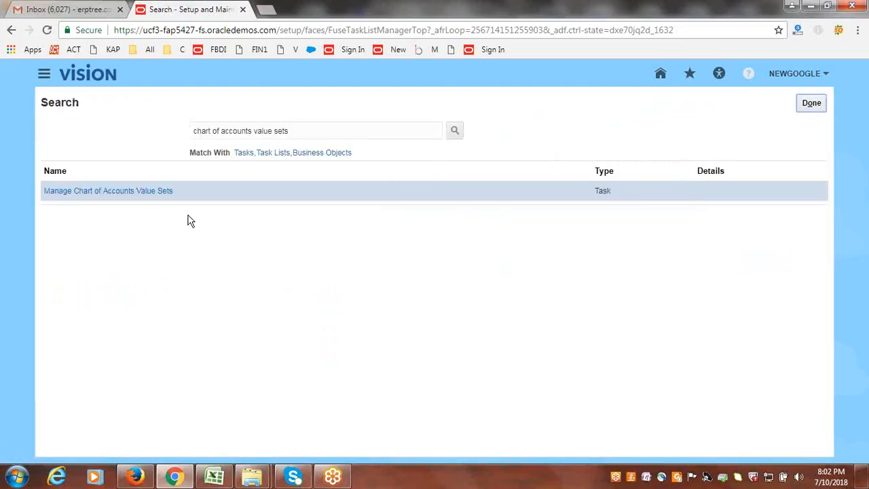
pyautogui.click(143, 193)
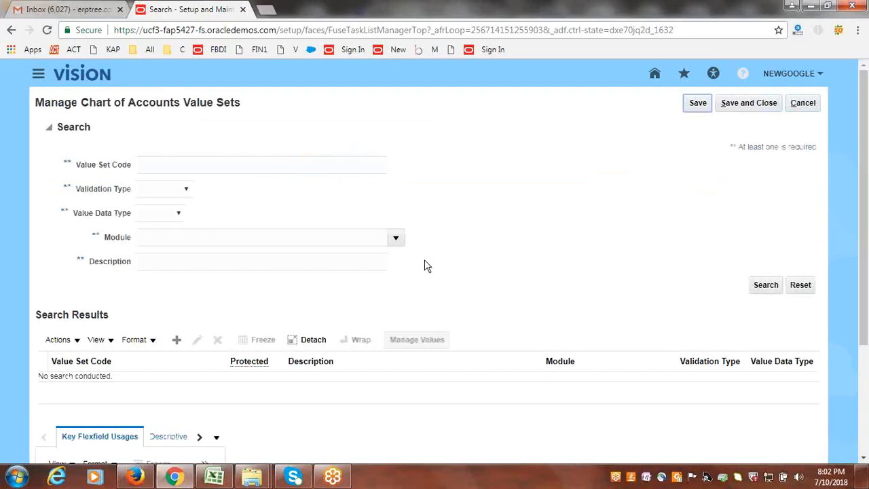
# - Search value sets by the code "NewGoogle" and open the NewGoogle Company value set for editing
pyautogui.click(332, 164)
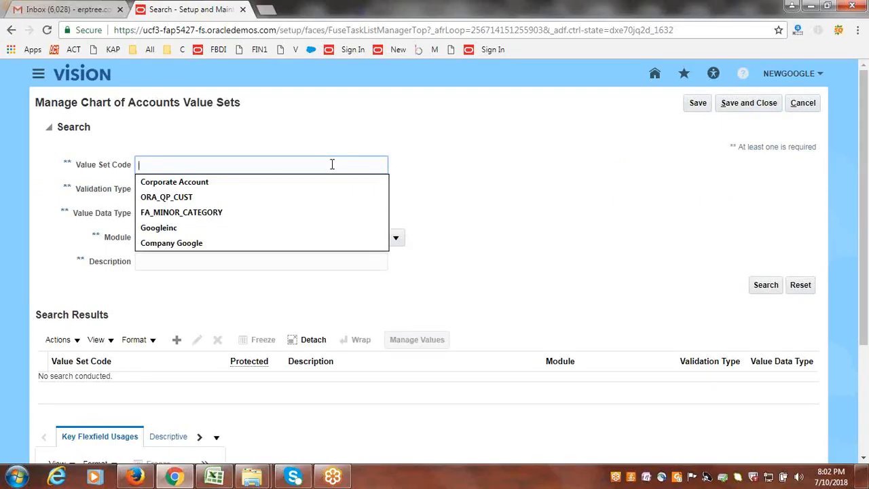
pyautogui.write('NewGoogle')
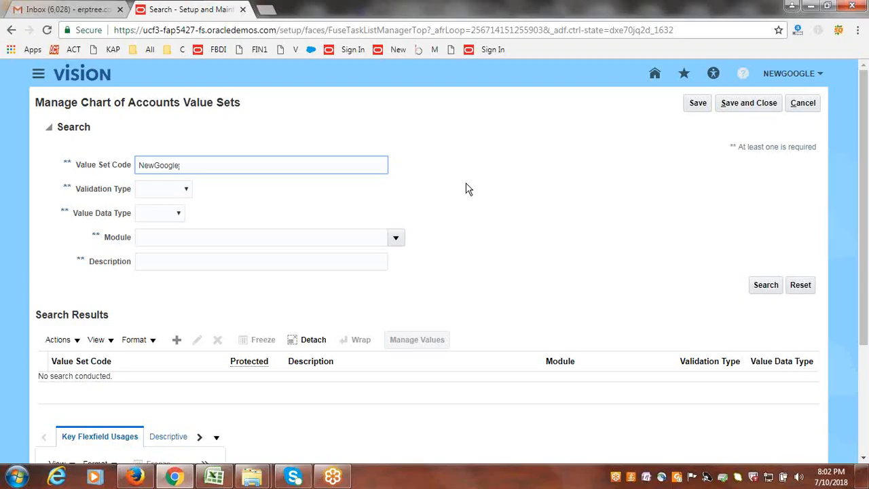
pyautogui.press('Return')
pyautogui.scroll(-3, 468, 189)
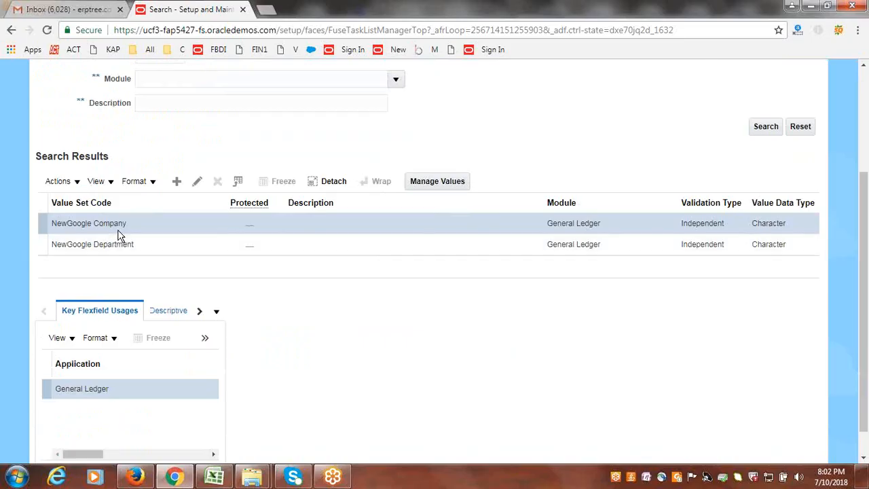
pyautogui.click(197, 180)
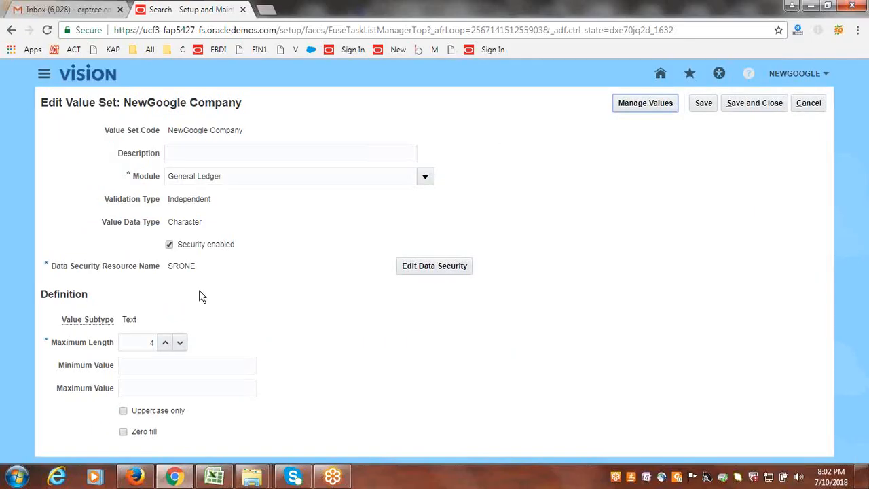
# - Disable security on the NewGoogle Company value set, then save and close it
pyautogui.click(169, 245)
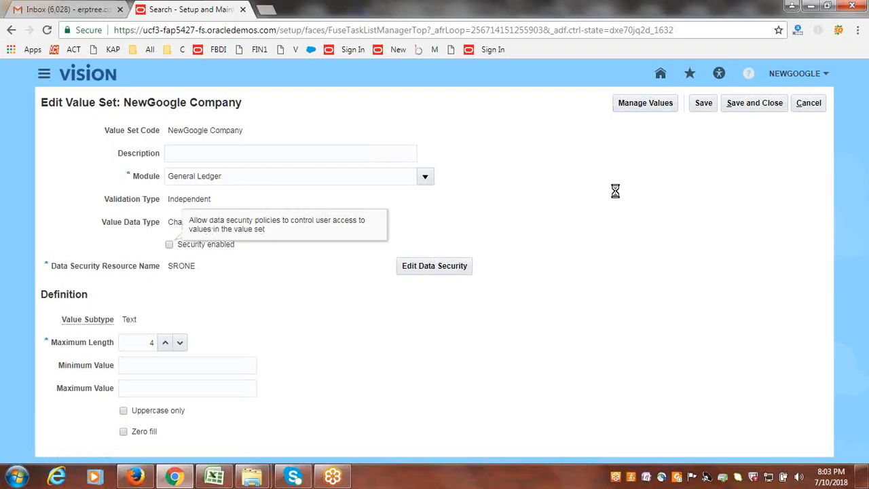
pyautogui.click(751, 104)
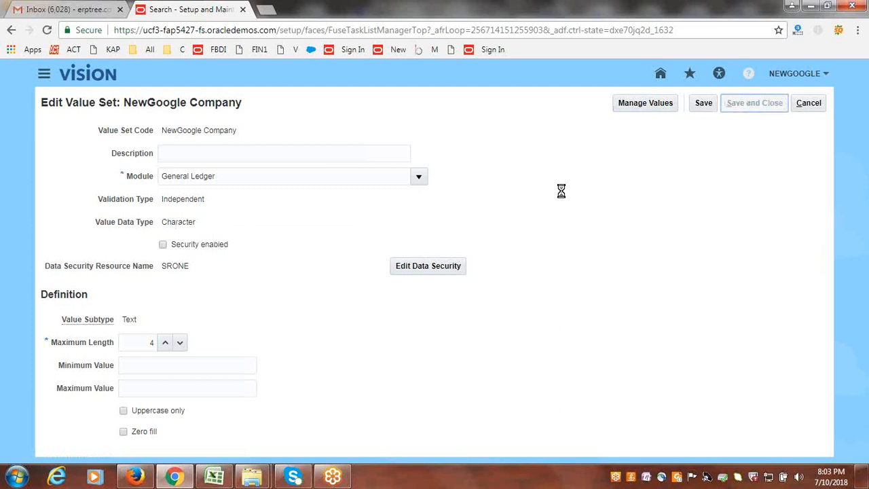
pyautogui.click(747, 105)
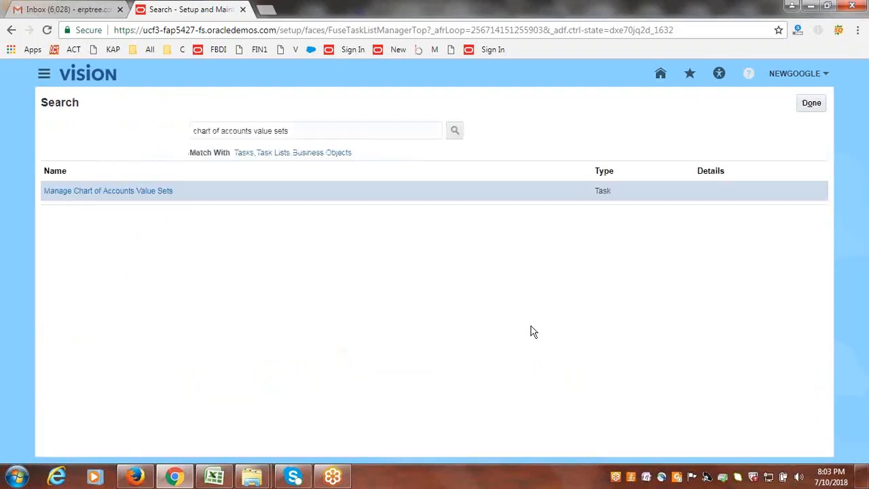
# - Search the setup tasks for "chart of accounts stru" and open Manage Chart of Accounts Structures
pyautogui.click(811, 105)
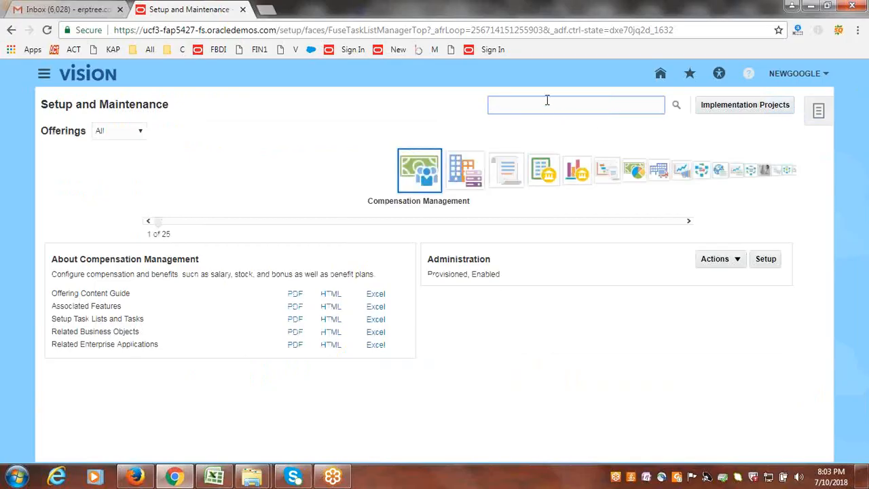
pyautogui.click(548, 98)
pyautogui.write('chart of accounts stru')
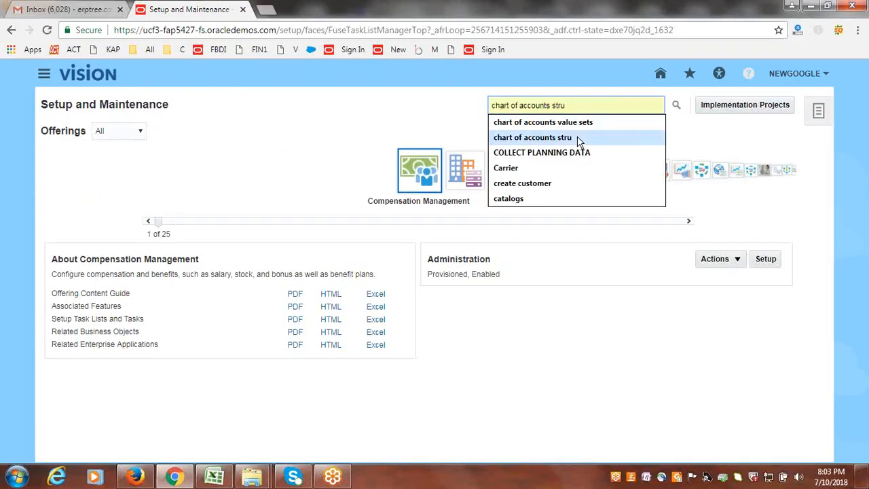
pyautogui.click(581, 138)
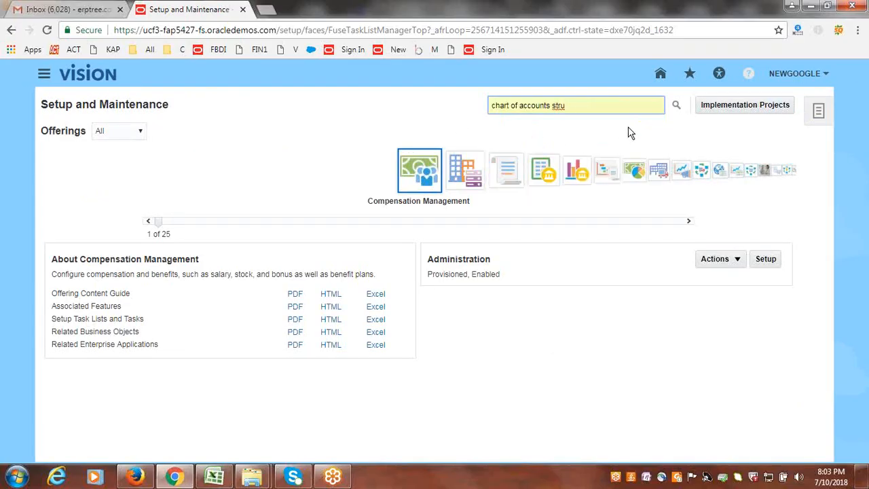
pyautogui.click(677, 107)
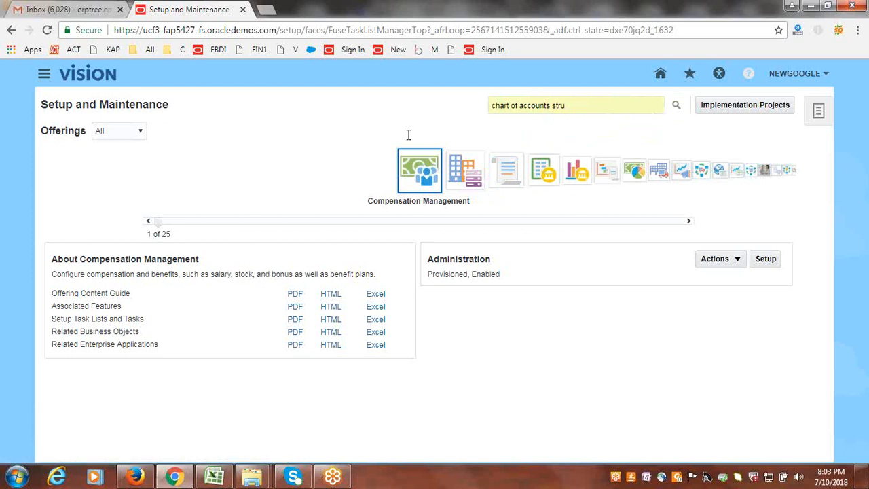
pyautogui.click(88, 212)
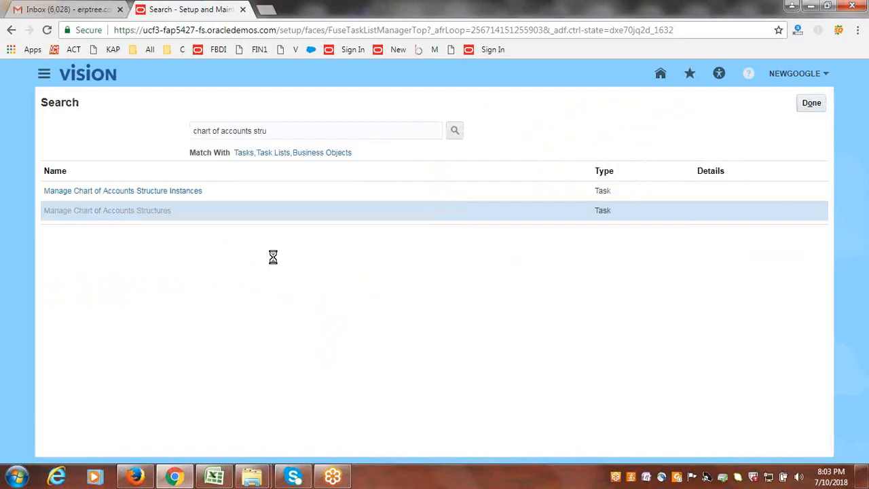
# - Find the General Ledger Accounting Flexfield by the key flexfield name "Acc" and deploy it
pyautogui.click(217, 175)
pyautogui.click(212, 197)
pyautogui.click(771, 223)
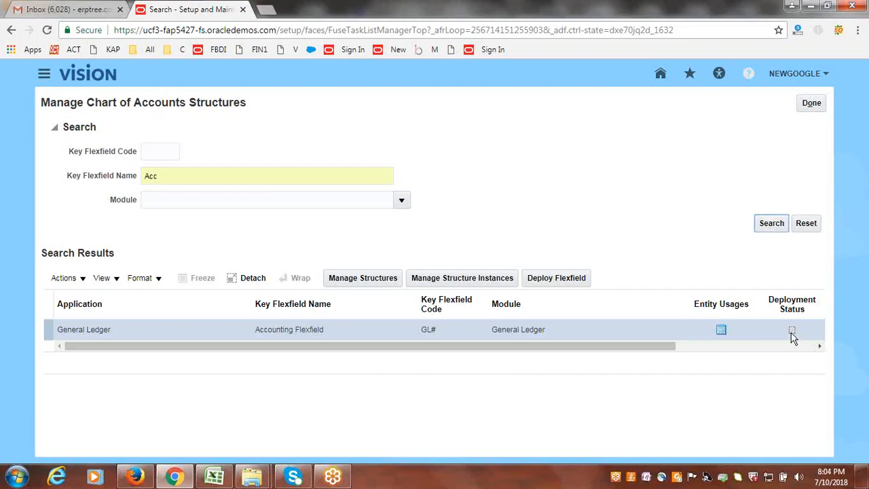
pyautogui.click(561, 278)
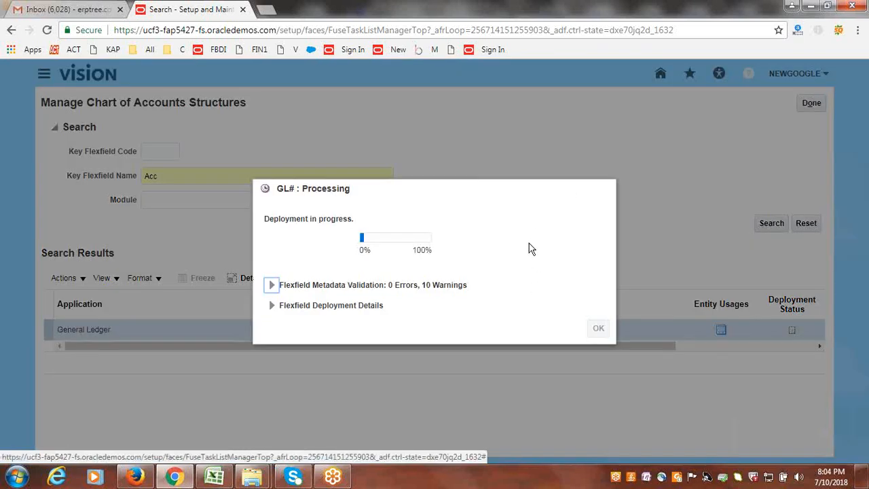
# - Show the note "Please wait for 5 Mins." in a new Notepad window during the deployment, then dismiss the window
pyautogui.click(16, 477)
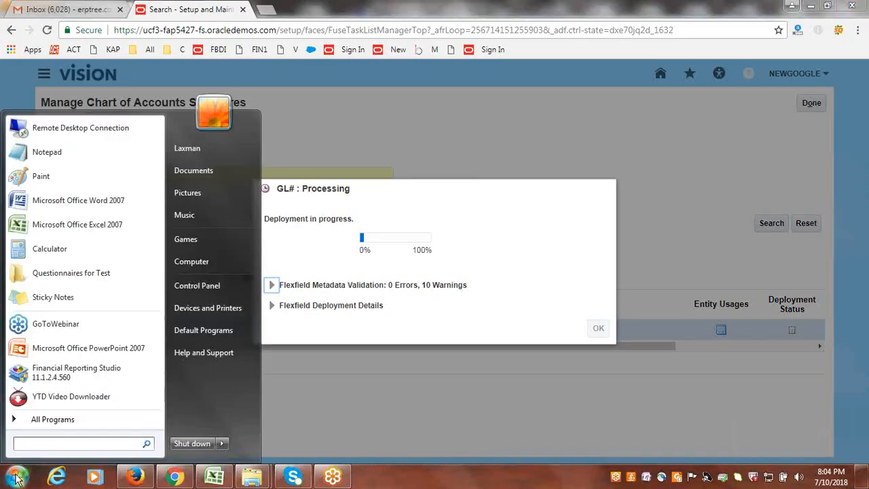
pyautogui.click(80, 153)
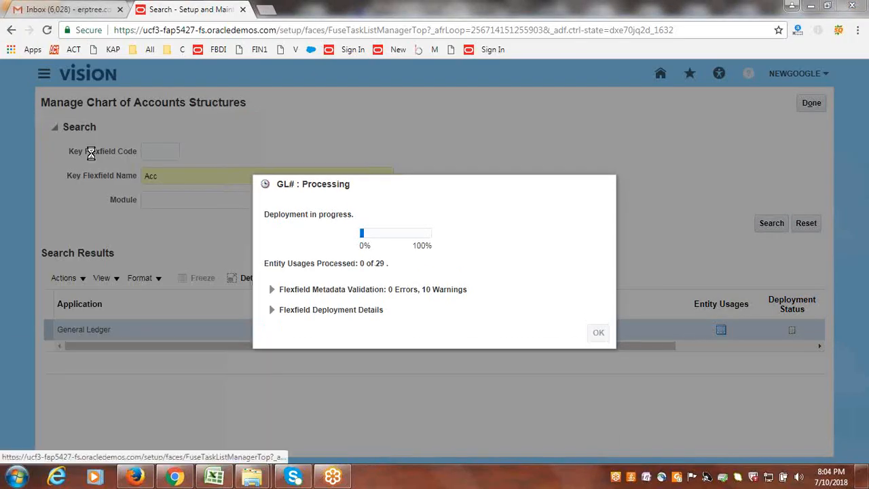
pyautogui.moveTo(419, 362); pyautogui.dragTo(689, 366)
pyautogui.write('Please wait for 5 ')
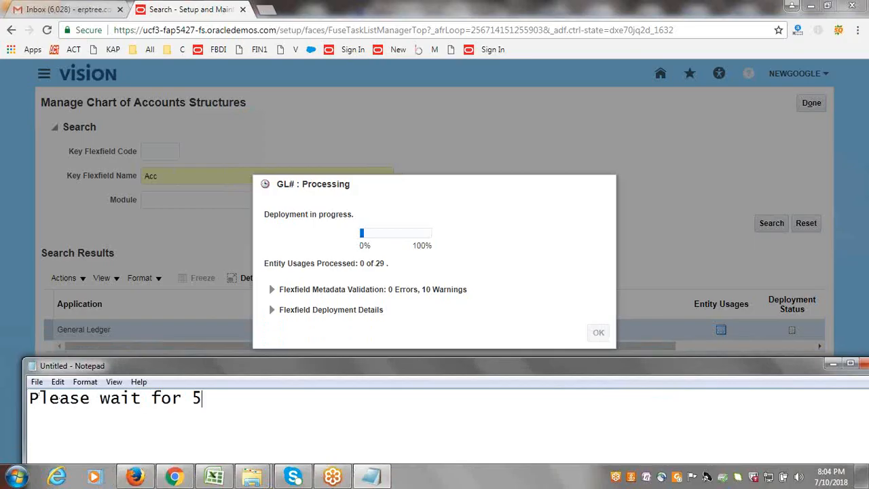
pyautogui.write('Mins.')
pyautogui.click(672, 15)
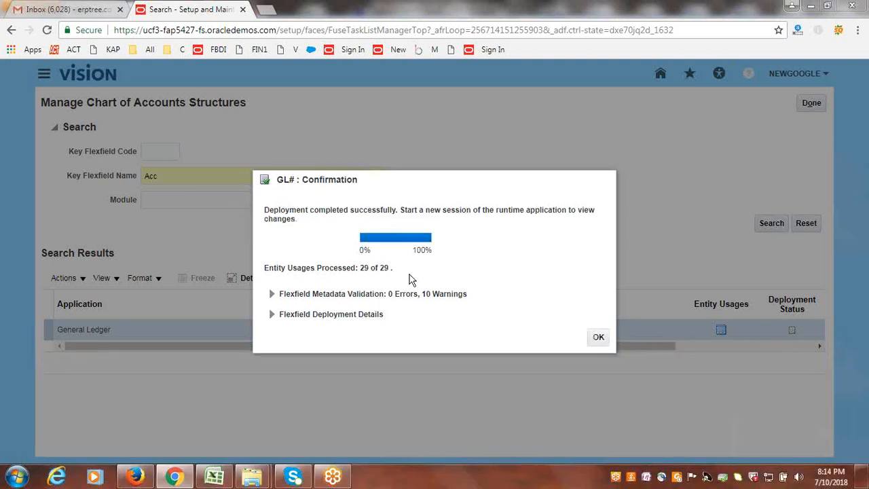
# - Acknowledge the completed flexfield deployment and leave Manage Chart of Accounts Structures
pyautogui.click(599, 339)
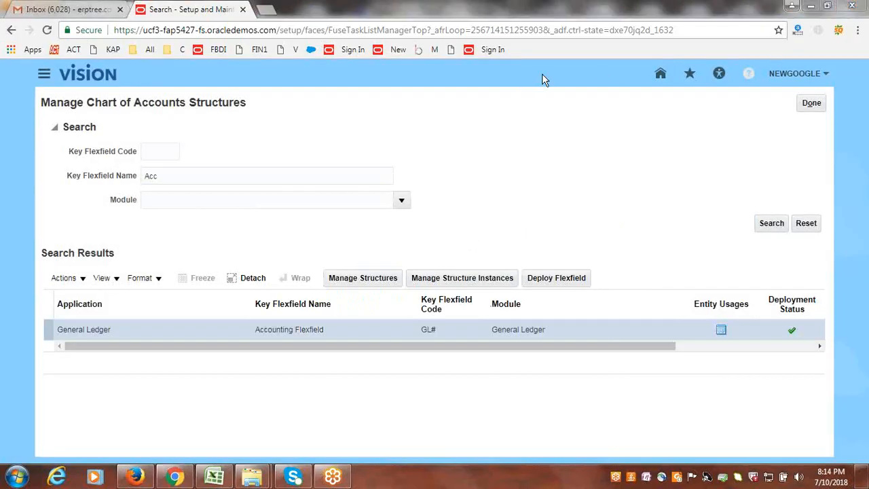
pyautogui.click(819, 105)
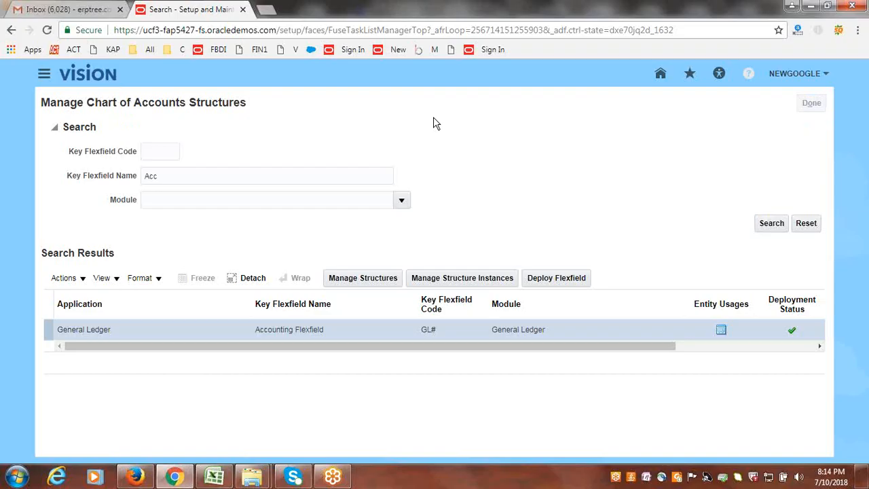
# - Switch to the Excel GL sheet and review the topic list and setup checklists down to the Reporting Ledger section
pyautogui.click(216, 476)
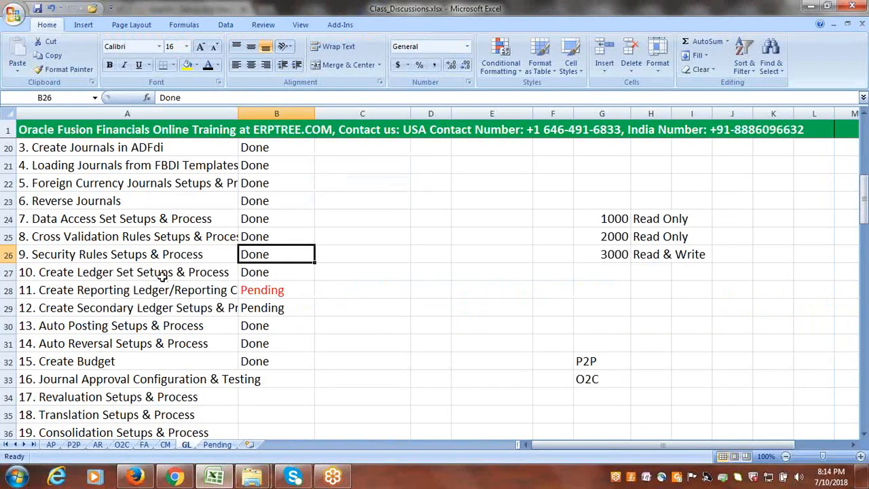
pyautogui.click(161, 257)
pyautogui.press('Right')
pyautogui.click(111, 290)
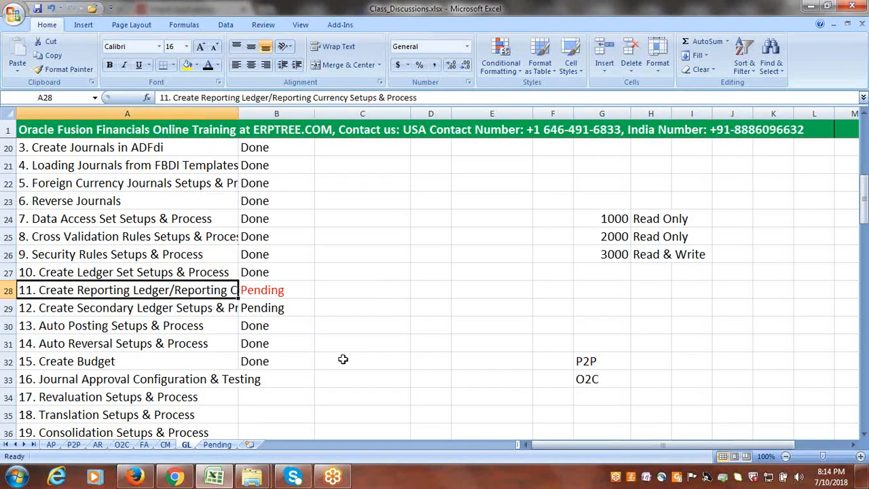
pyautogui.scroll(-4, 291, 307)
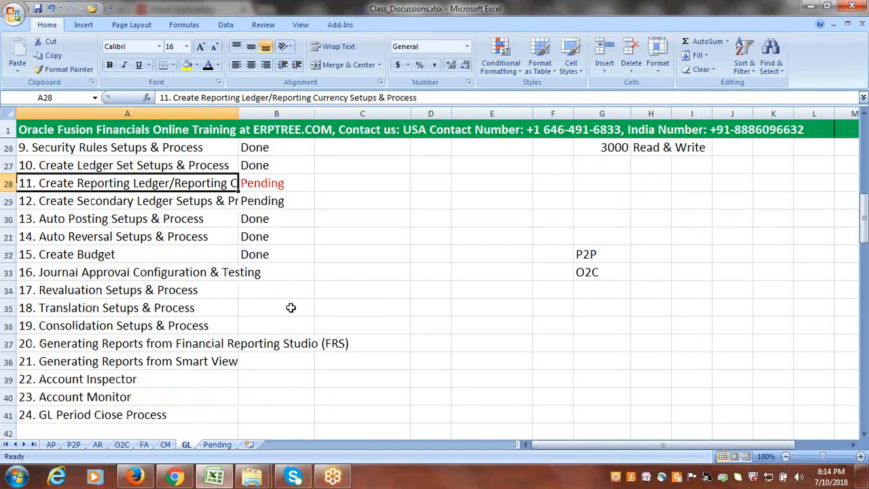
pyautogui.scroll(-6, 290, 311)
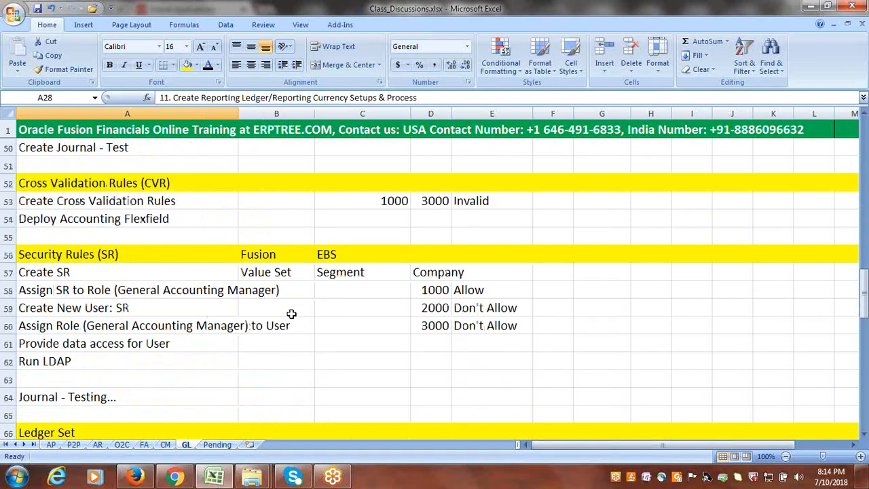
pyautogui.scroll(-4, 290, 312)
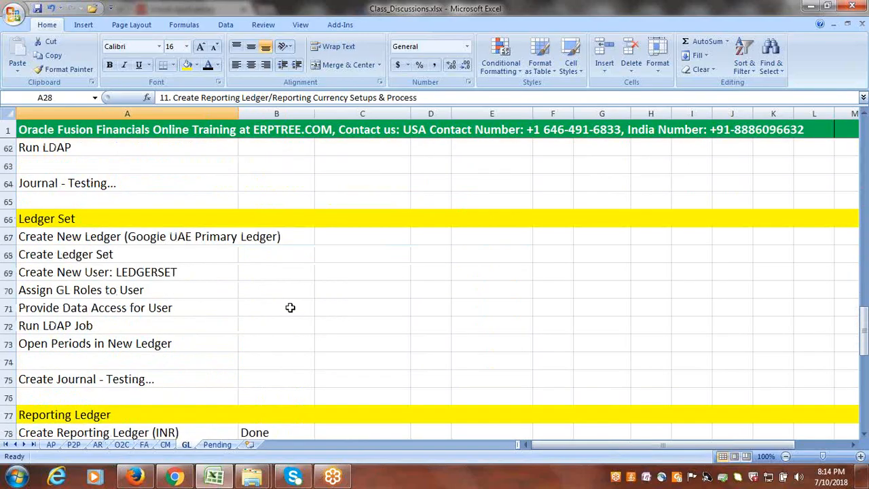
pyautogui.scroll(-3, 290, 308)
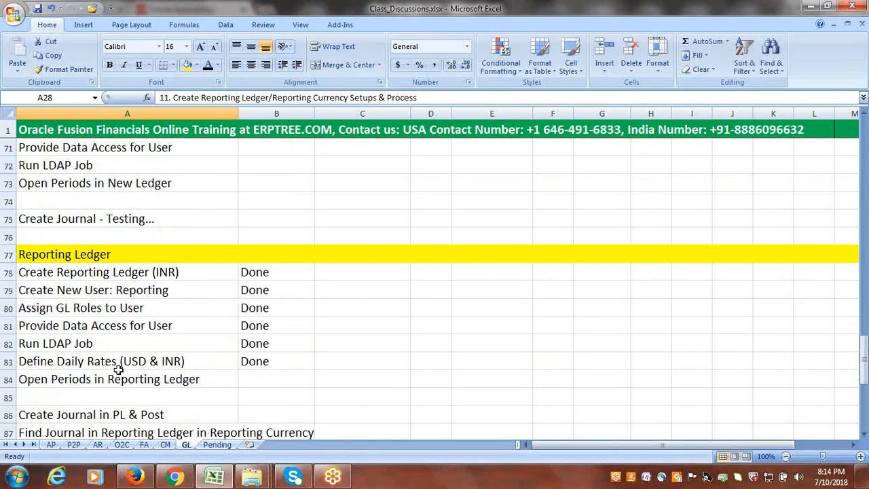
pyautogui.click(54, 380)
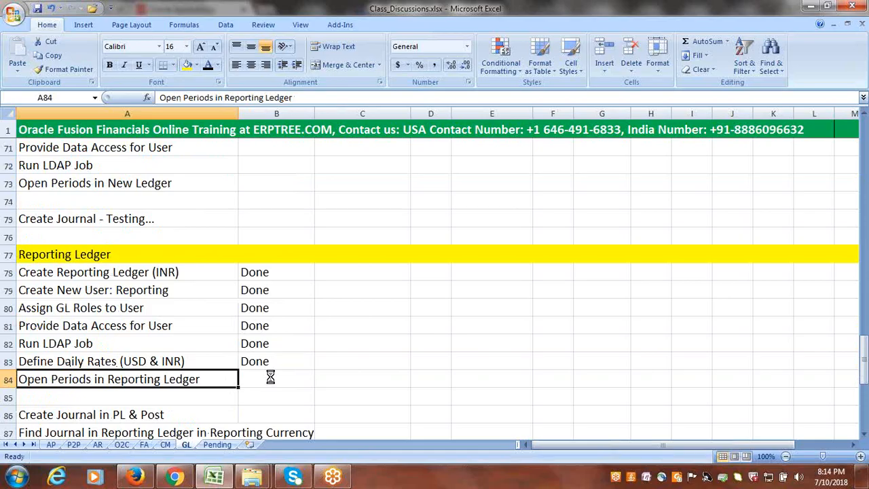
# - Clear the Done statuses in B78:B83 of the Reporting Ledger checklist and save the workbook
pyautogui.click(272, 276)
pyautogui.moveTo(273, 284); pyautogui.dragTo(284, 361)
pyautogui.press('Delete')
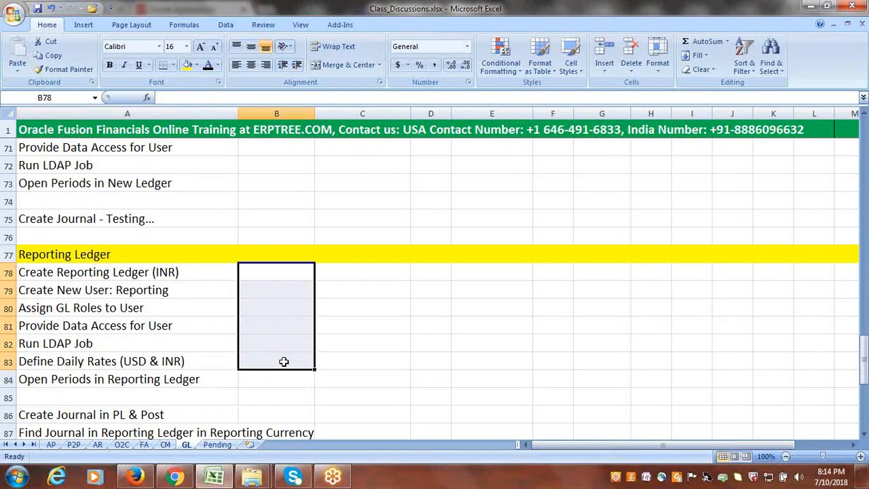
pyautogui.hotkey('ctrl', 's')
# - Review the Reporting Ledger checklist from creating the INR ledger and reporting user to the journal test steps in A86:A87
pyautogui.click(140, 271)
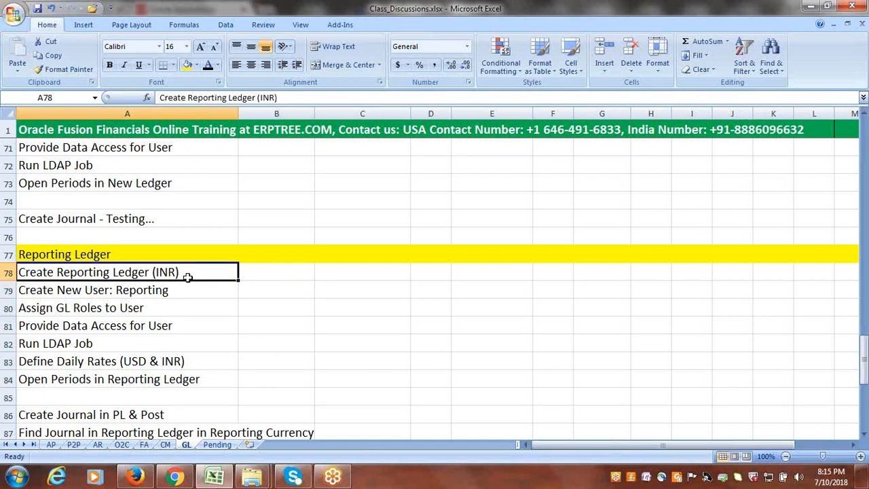
pyautogui.click(139, 293)
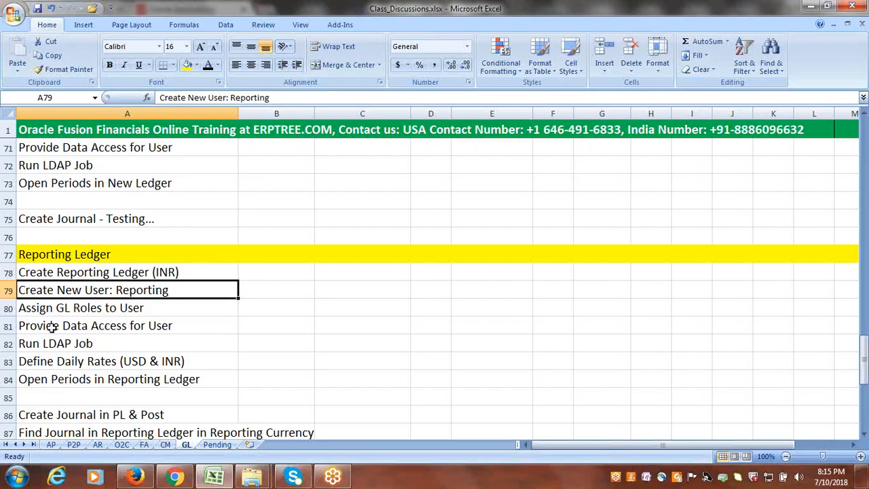
pyautogui.click(74, 312)
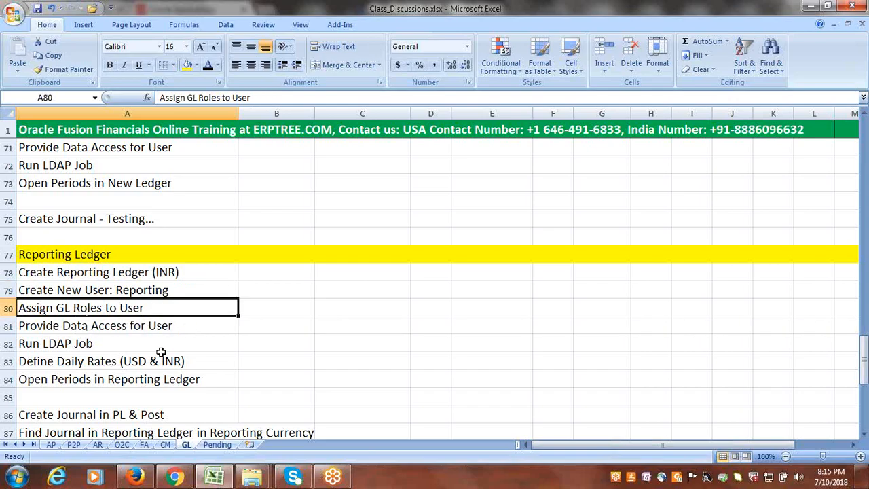
pyautogui.scroll(-2, 163, 350)
pyautogui.moveTo(68, 312); pyautogui.dragTo(133, 330)
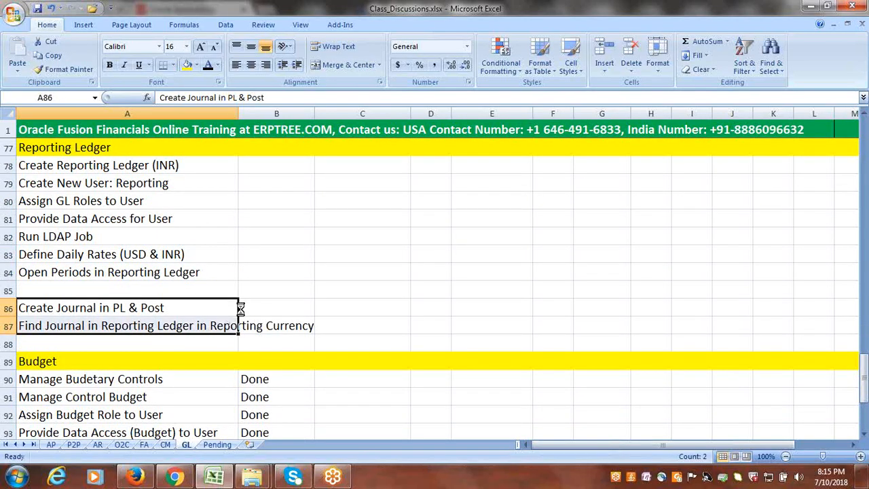
pyautogui.scroll(1, 243, 306)
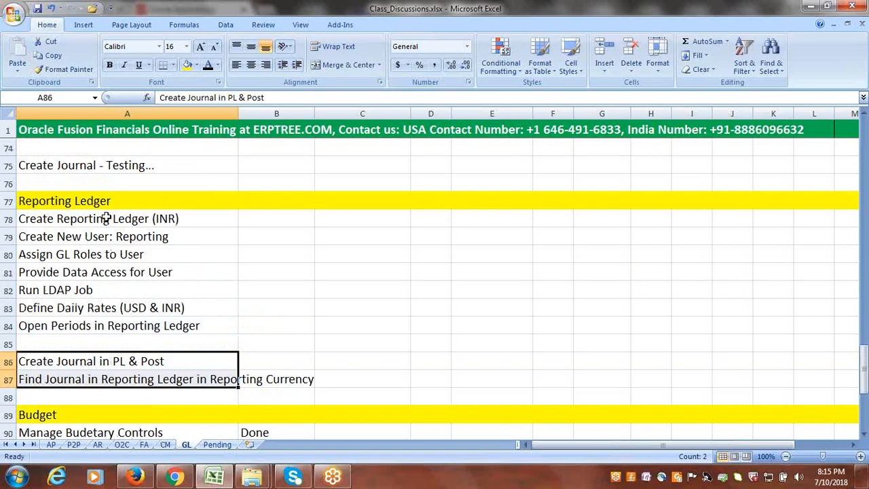
pyautogui.click(107, 217)
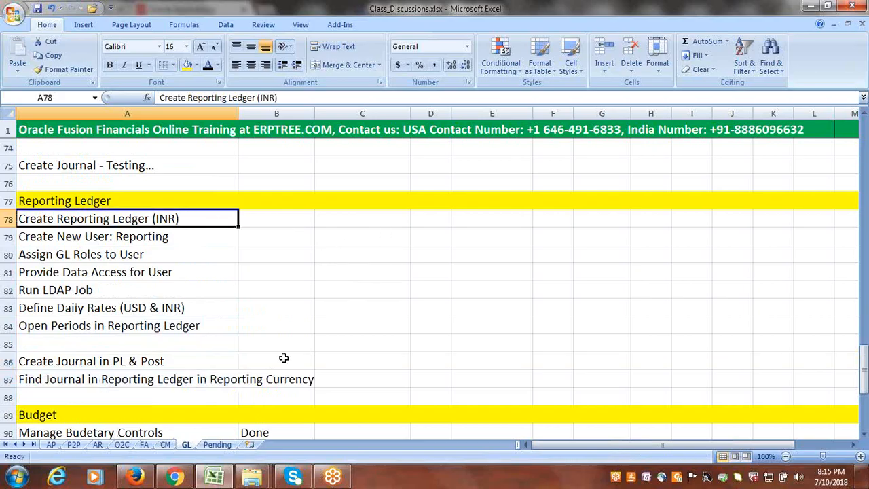
# - Switch to Chrome and open the NewGoogle Implementation Project from the implementation projects in Setup and Maintenance
pyautogui.click(173, 478)
pyautogui.click(786, 76)
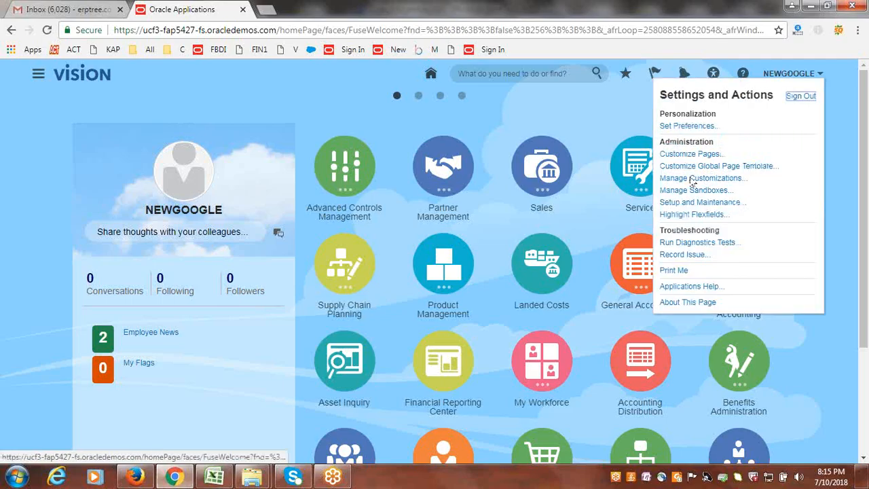
pyautogui.click(698, 202)
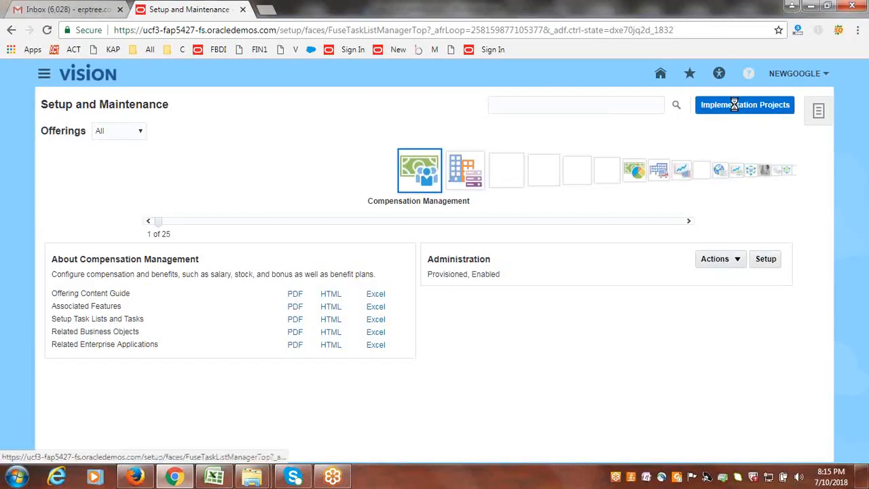
pyautogui.click(734, 104)
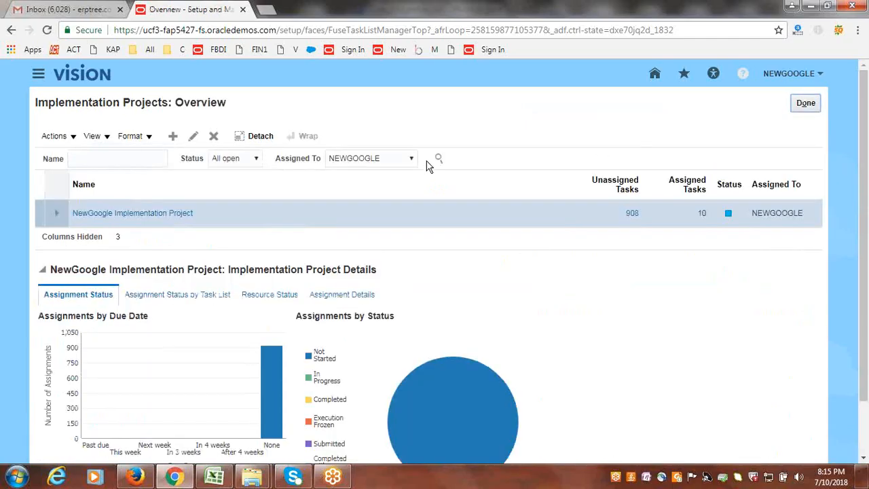
pyautogui.click(172, 214)
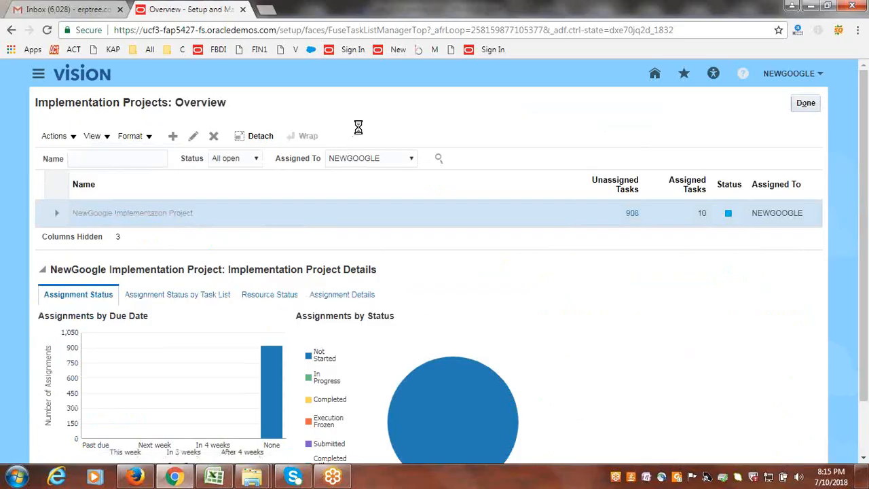
# - Search the implementation project's task lists for "reporting cur"
pyautogui.click(134, 262)
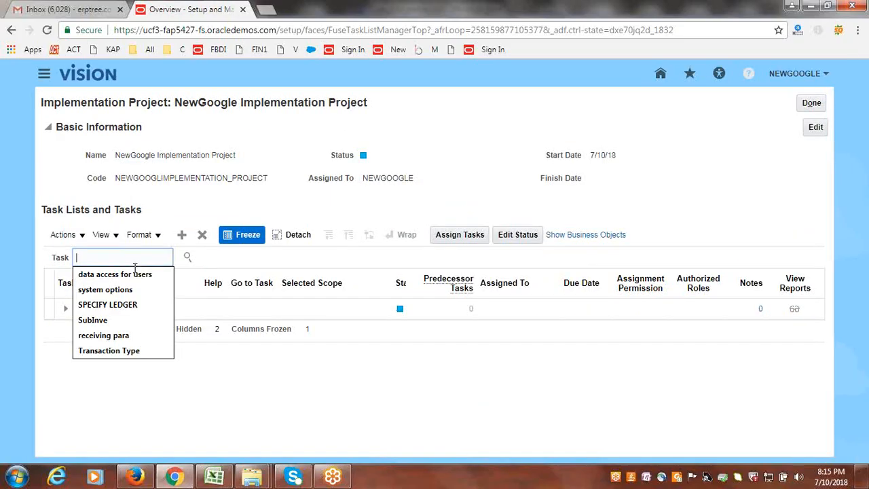
pyautogui.write('R')
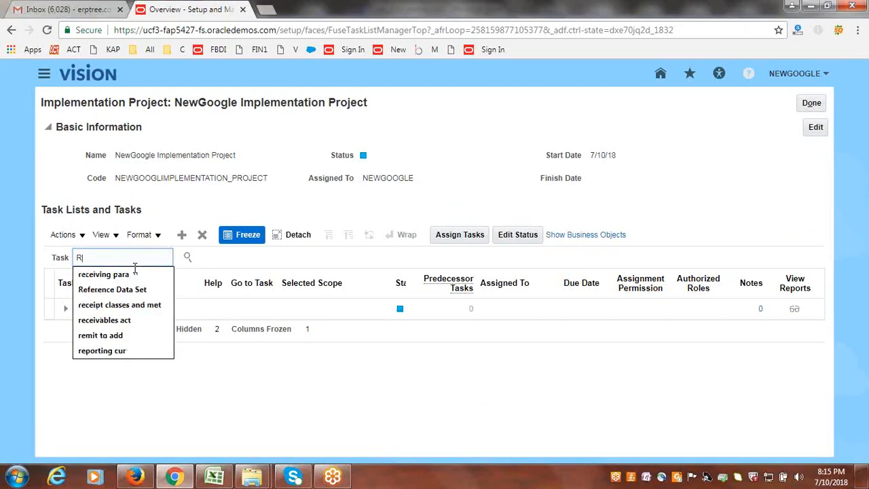
pyautogui.write('eporting cur')
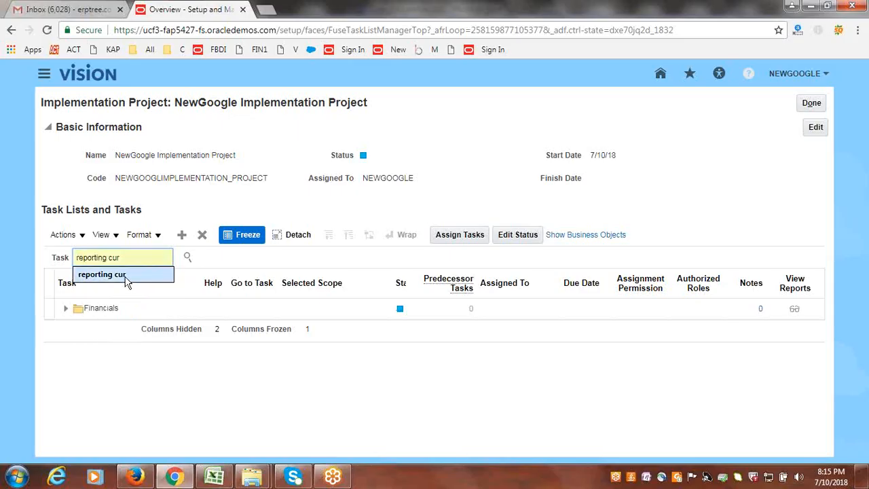
pyautogui.click(126, 276)
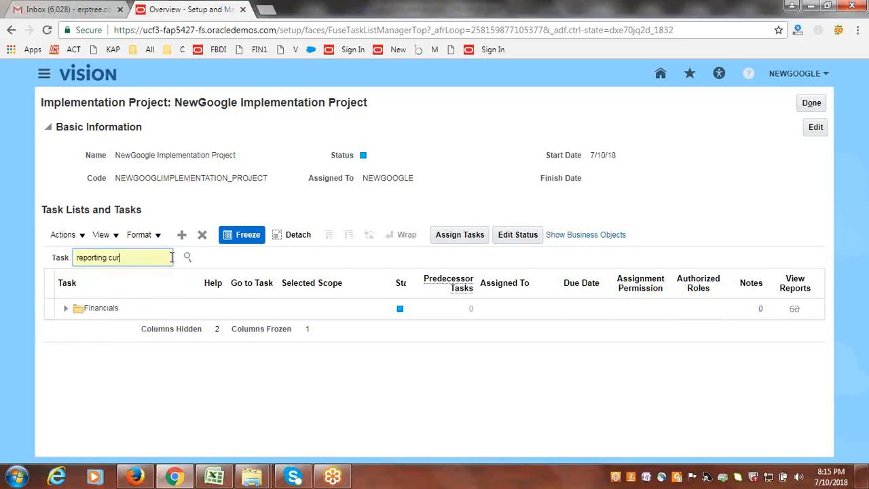
pyautogui.click(187, 258)
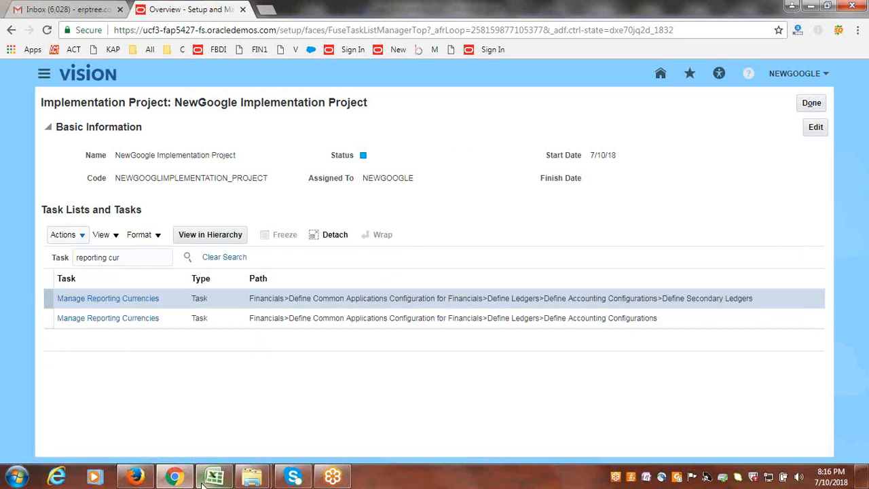
# - Go to the Manage Reporting Currencies task directly under Define Accounting Configurations and check the source ledger's calendar and chart of accounts
pyautogui.moveTo(201, 483)
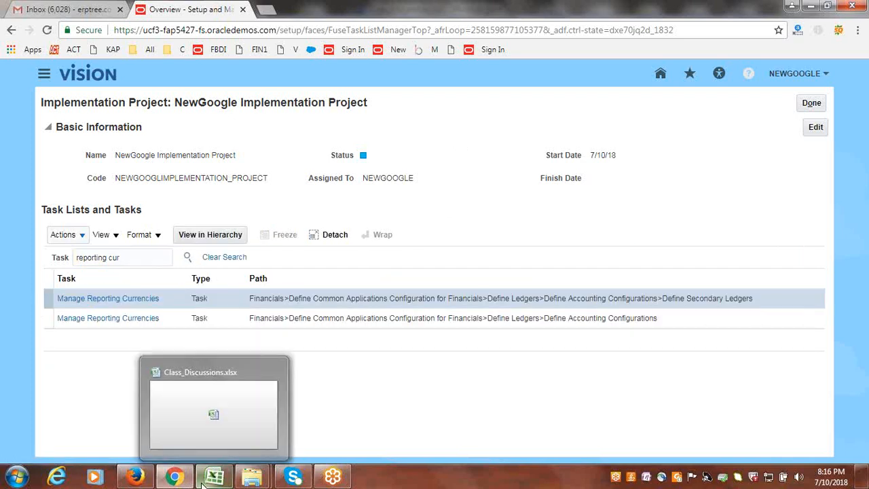
pyautogui.click(110, 319)
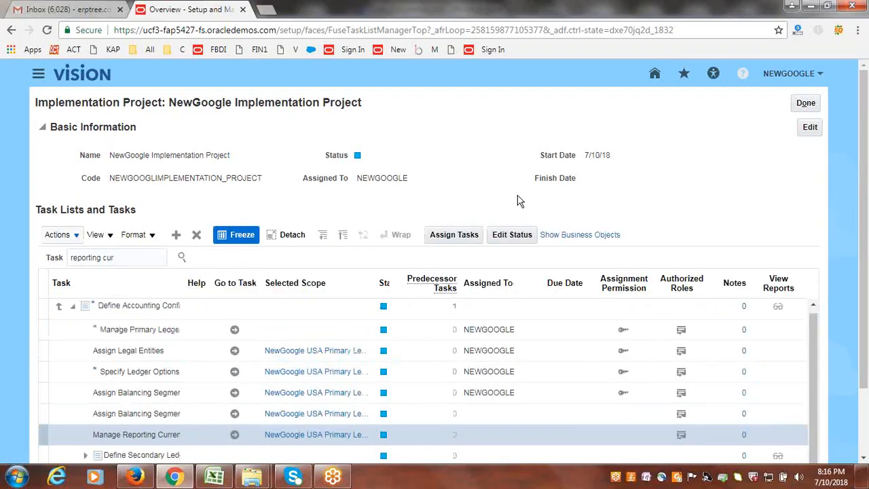
pyautogui.scroll(-1, 518, 200)
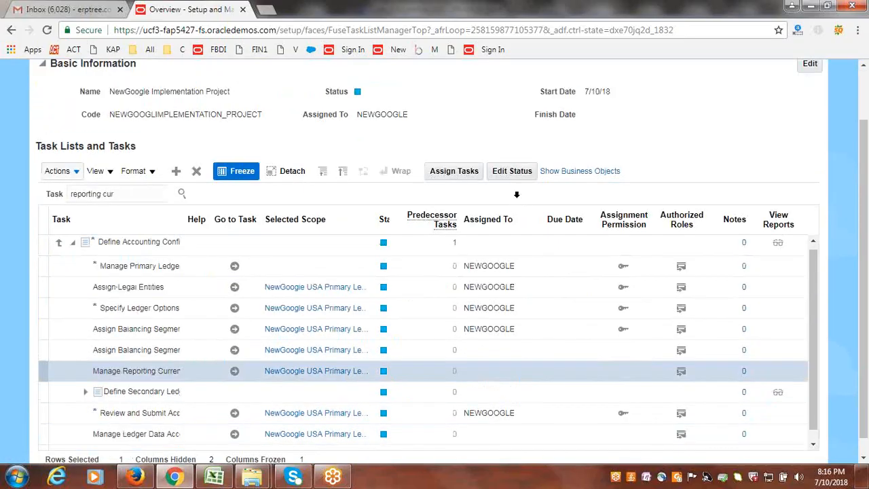
pyautogui.click(234, 372)
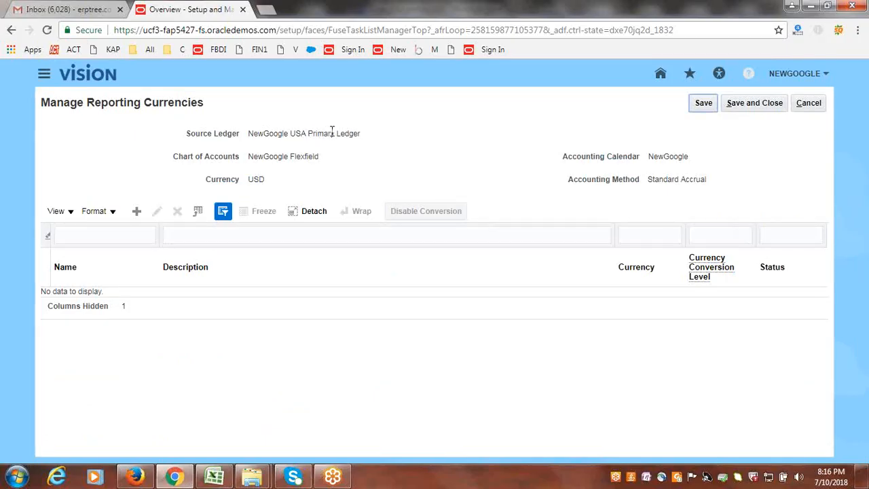
pyautogui.doubleClick(671, 160)
pyautogui.tripleClick(289, 161)
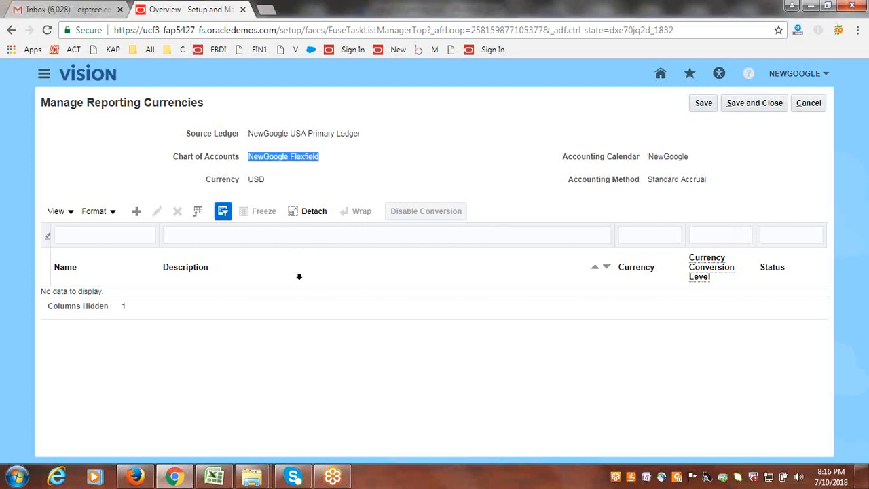
# - Start a new reporting currency and name it "NewGoogle INR Reporting Ledger"
pyautogui.click(136, 211)
pyautogui.click(336, 163)
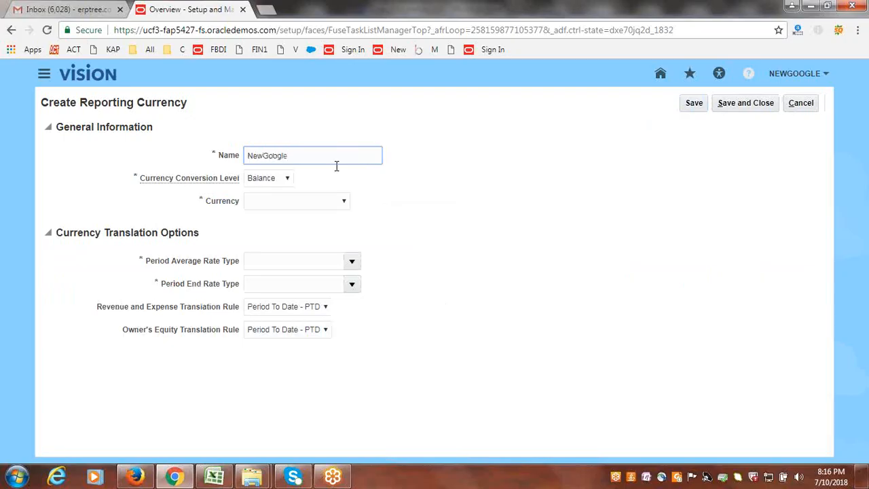
pyautogui.write('R Reporting Ledger')
pyautogui.click(434, 185)
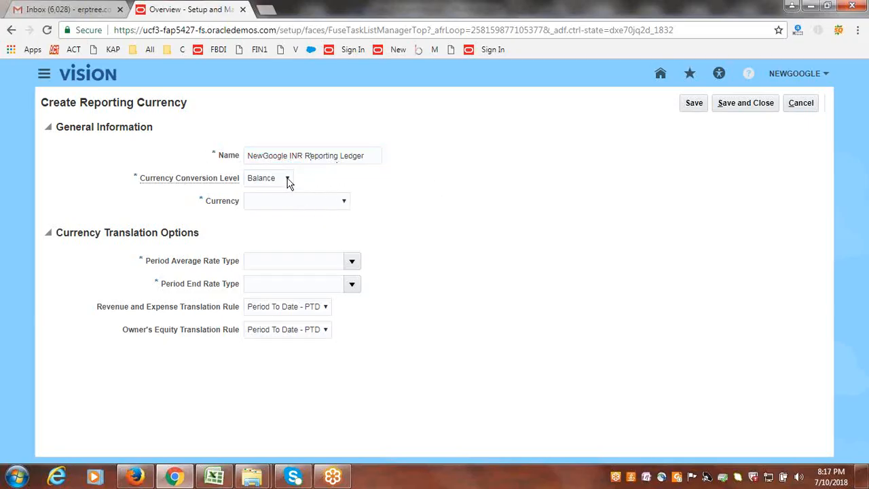
# - Set the reporting currency's conversion level to Journal and its currency to INR - Rs
pyautogui.click(288, 180)
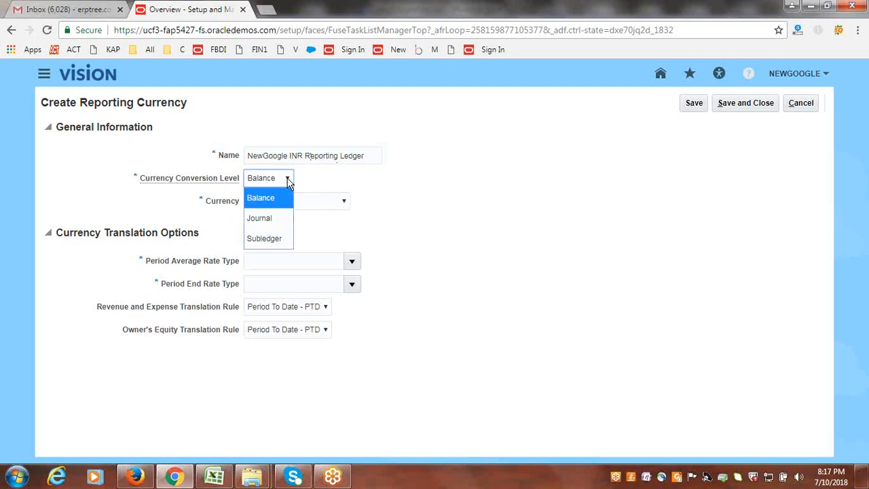
pyautogui.click(275, 218)
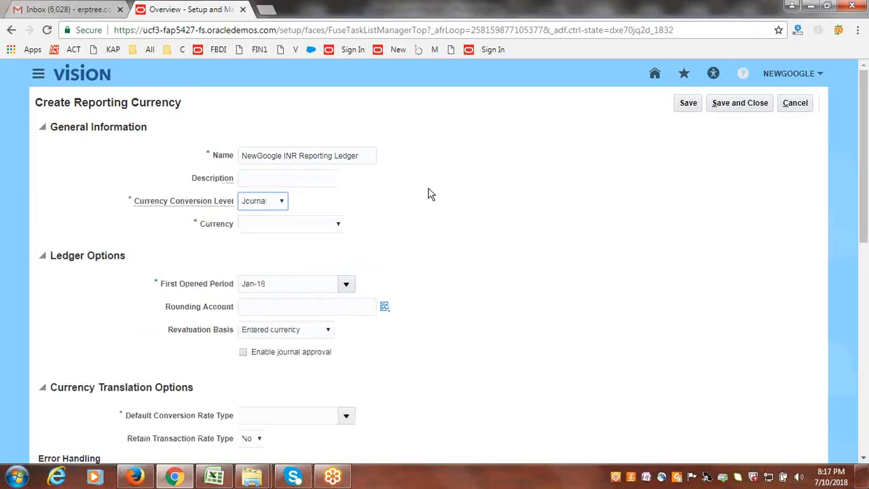
pyautogui.click(339, 225)
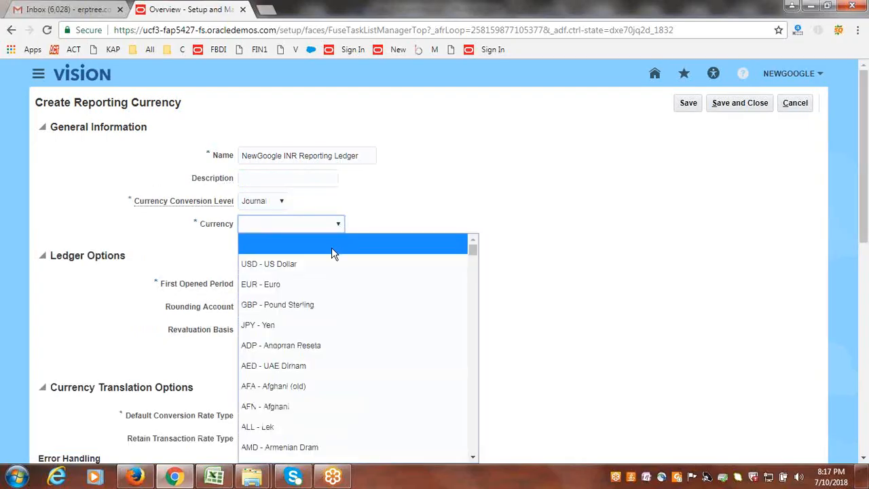
pyautogui.press('i')
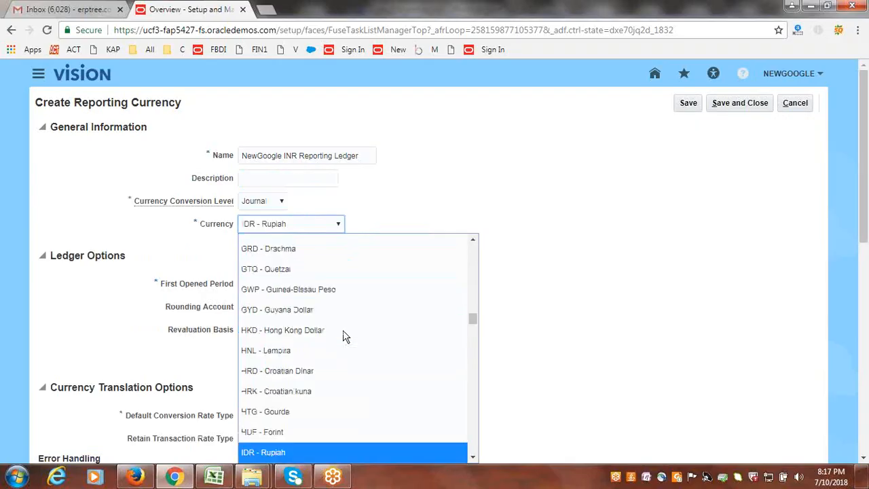
pyautogui.press('Down')
pyautogui.press('Down')
pyautogui.press('Down')
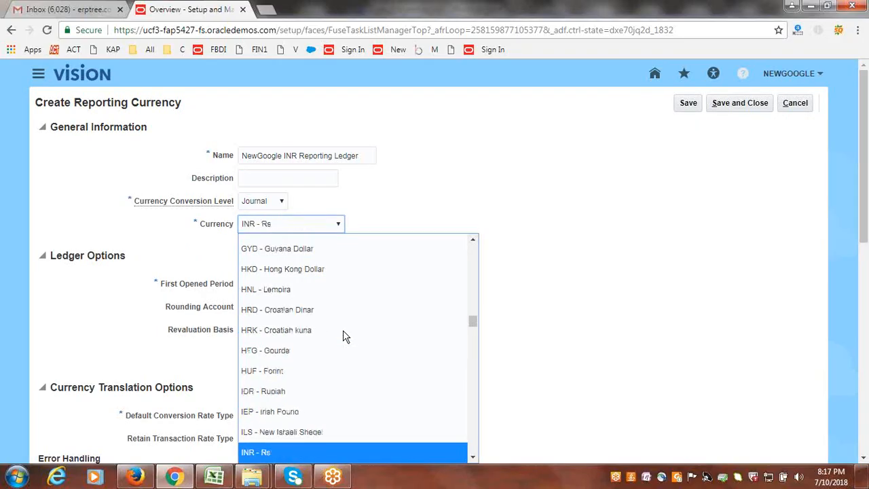
pyautogui.click(303, 454)
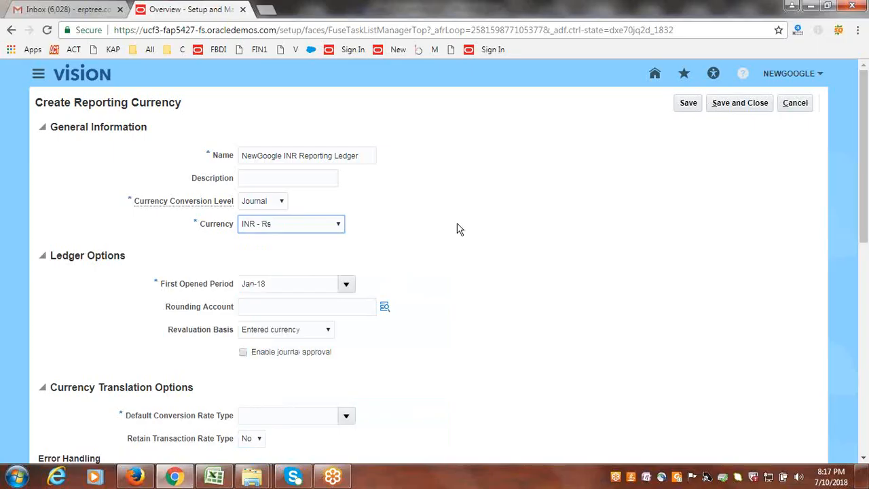
# - Set the default conversion rate type to Corporate, then save and close the reporting currency and the Manage Reporting Currencies page
pyautogui.scroll(-3, 457, 229)
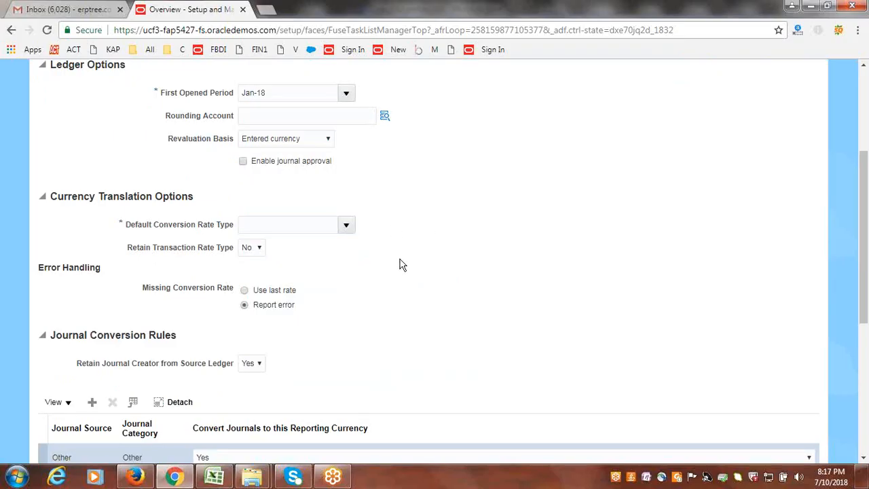
pyautogui.click(347, 227)
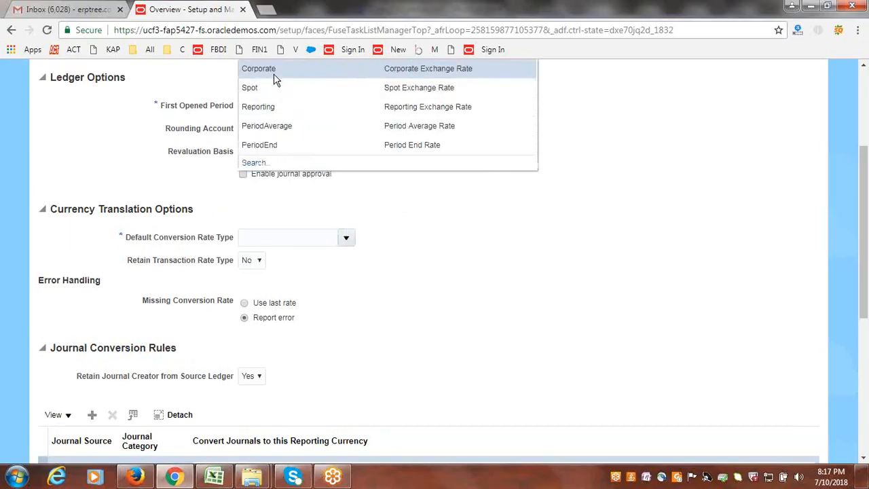
pyautogui.click(274, 76)
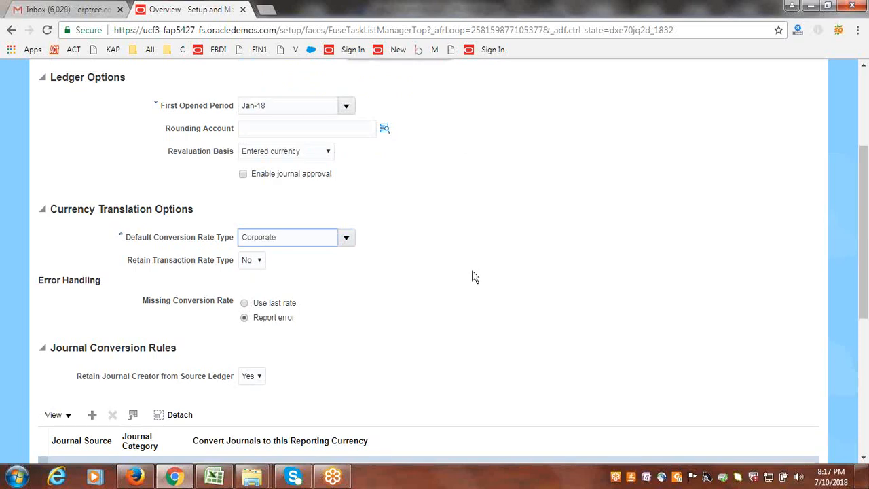
pyautogui.scroll(3, 476, 275)
pyautogui.click(735, 107)
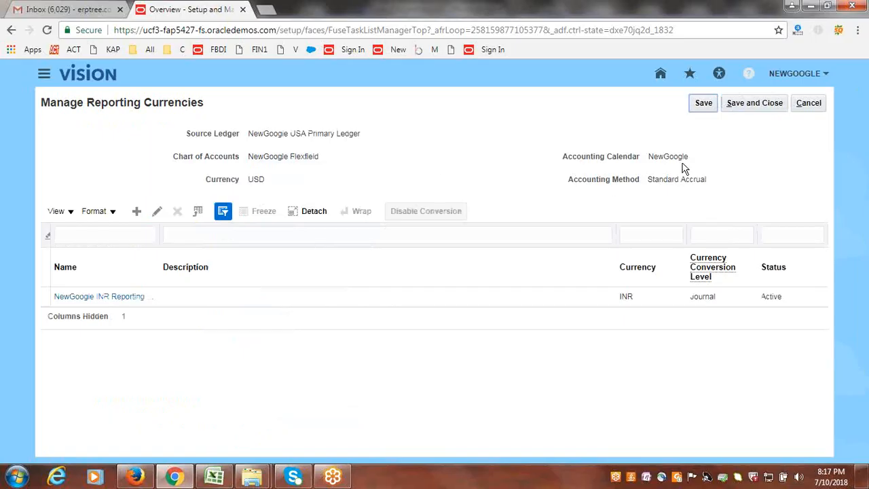
pyautogui.click(735, 105)
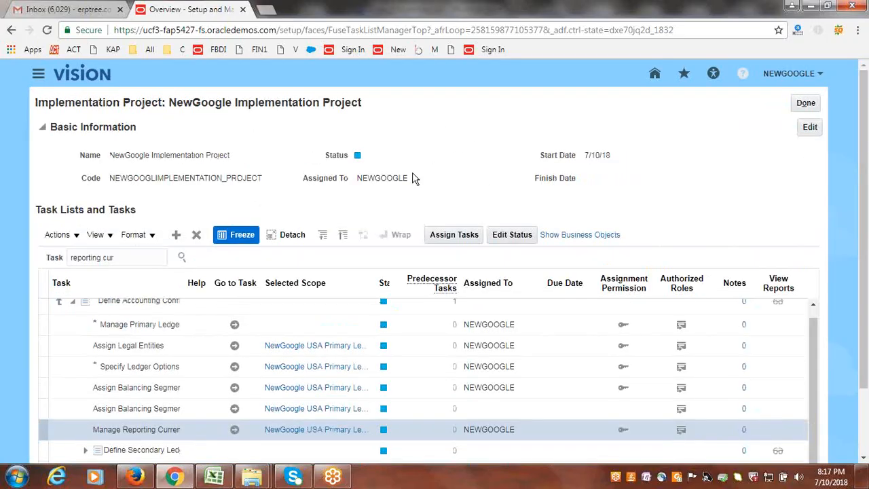
# - Switch to the Excel GL sheet, mark Create Reporting Ledger (INR) as Done in B78, and save the workbook
pyautogui.hotkey('alt', 'Tab')
pyautogui.press('Right')
pyautogui.write('d')
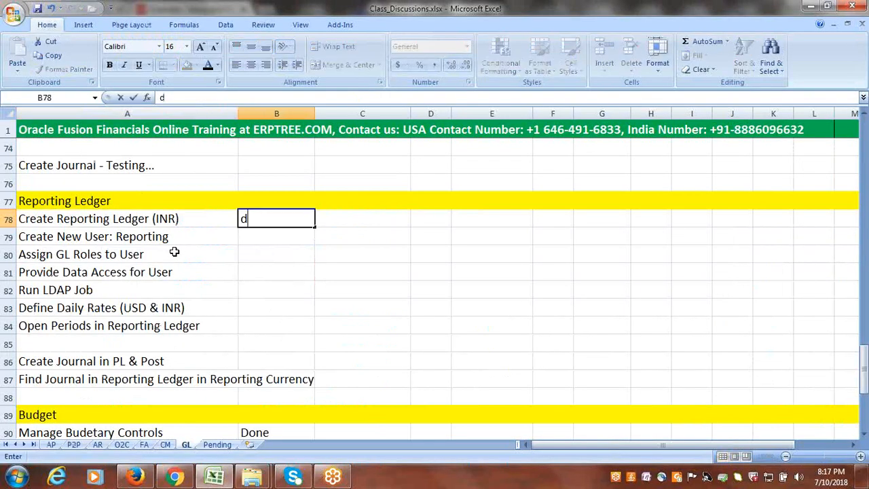
pyautogui.press('BackSpace')
pyautogui.write('Done')
pyautogui.press('Right')
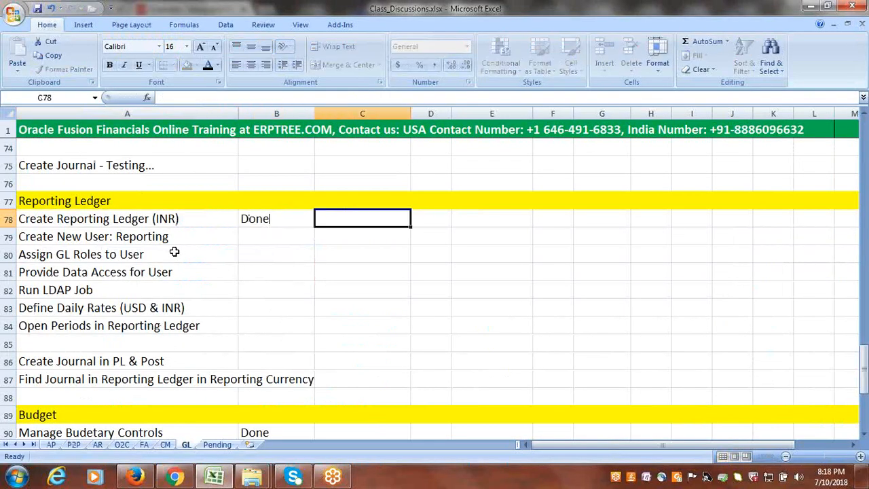
pyautogui.hotkey('ctrl', 's')
pyautogui.hotkey('ctrl', 's')
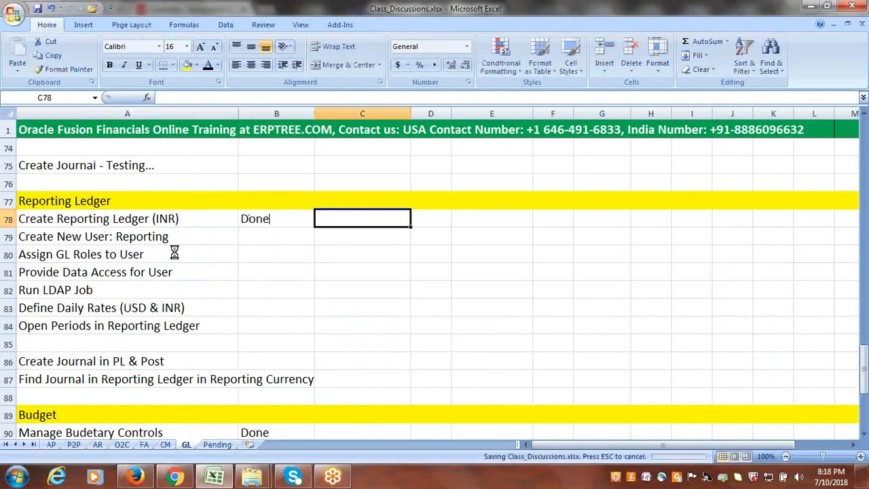
# - Switch to Oracle Fusion in the browser and start a new user account in the Security Console
pyautogui.click(153, 242)
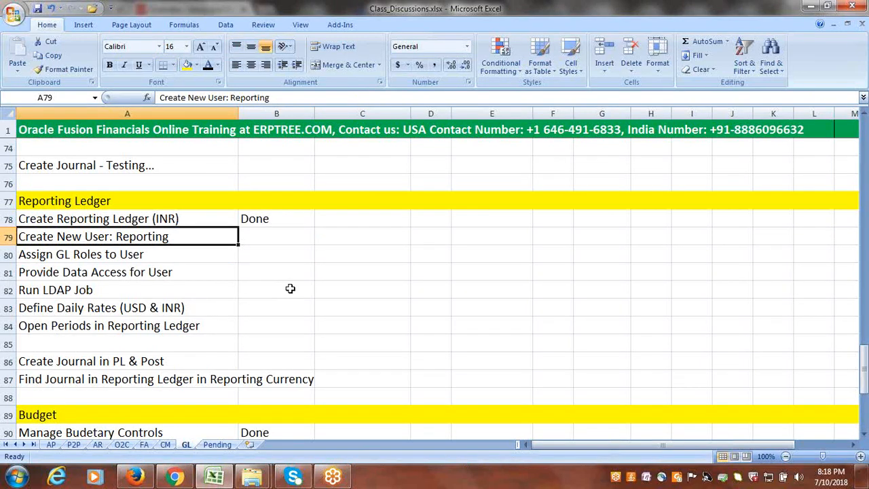
pyautogui.hotkey('alt', 'Tab')
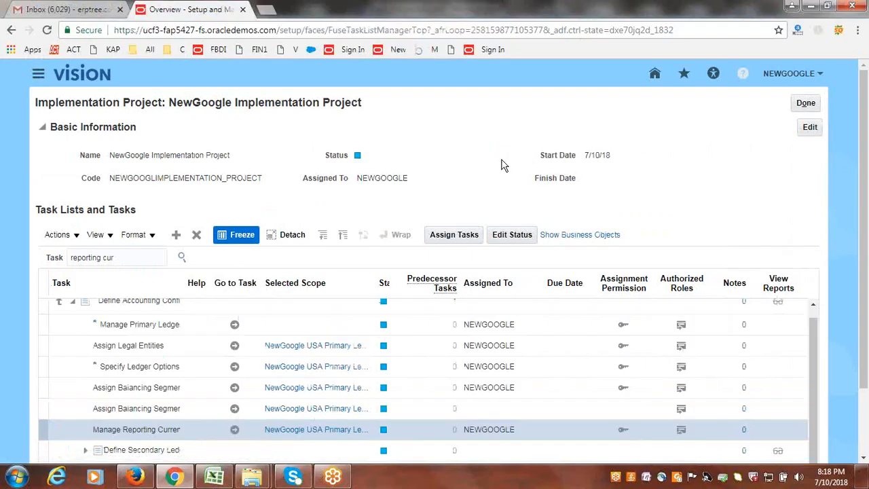
pyautogui.click(634, 402)
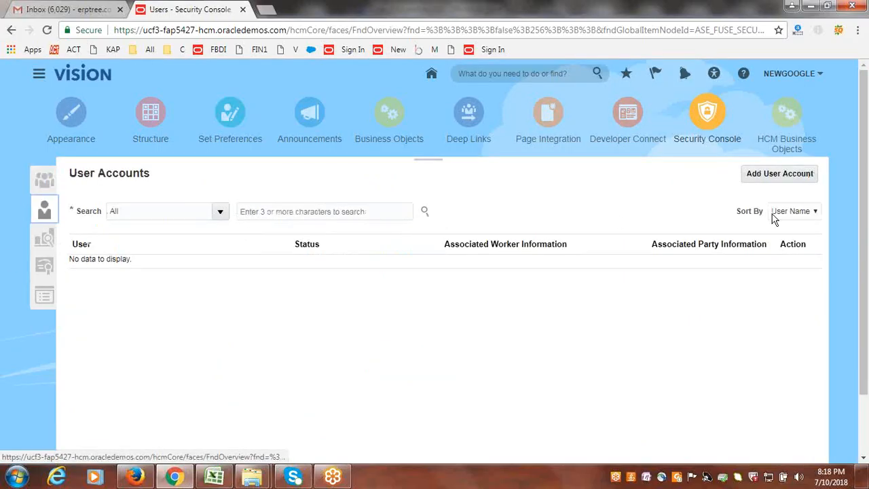
pyautogui.click(783, 176)
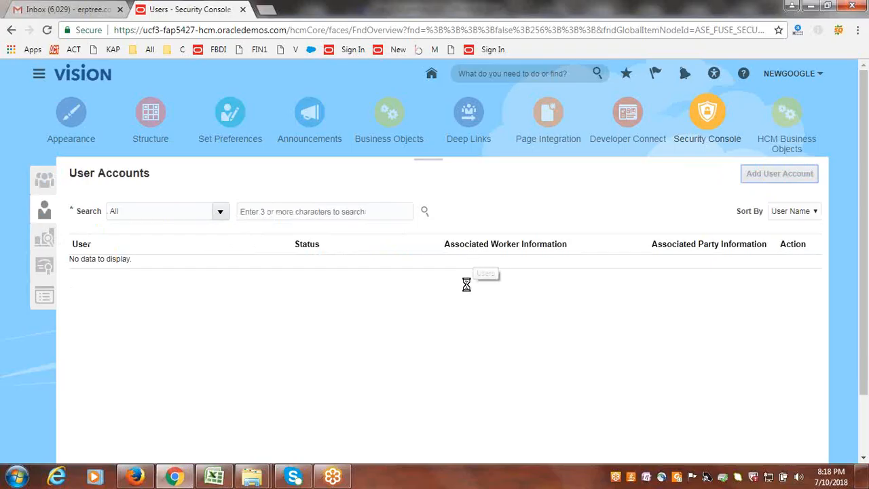
# - Set both the last name and the user name of the new account to INRREPORTING
pyautogui.click(556, 262)
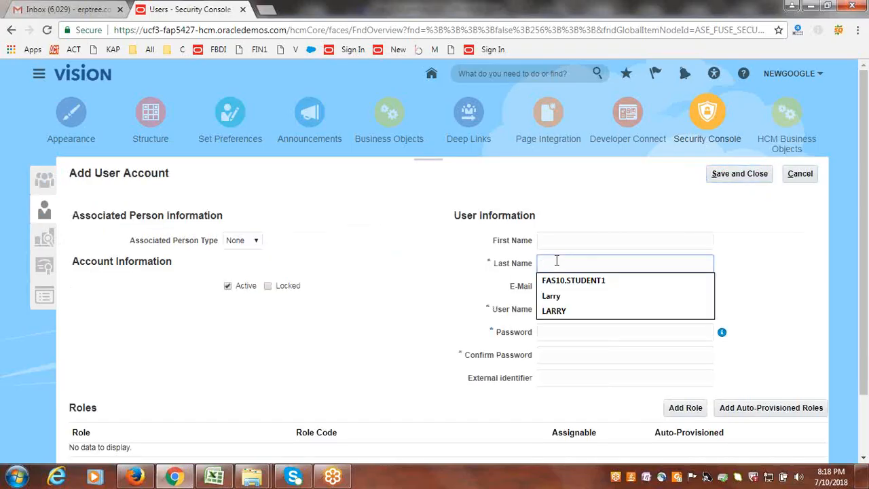
pyautogui.write('INRREPORTING')
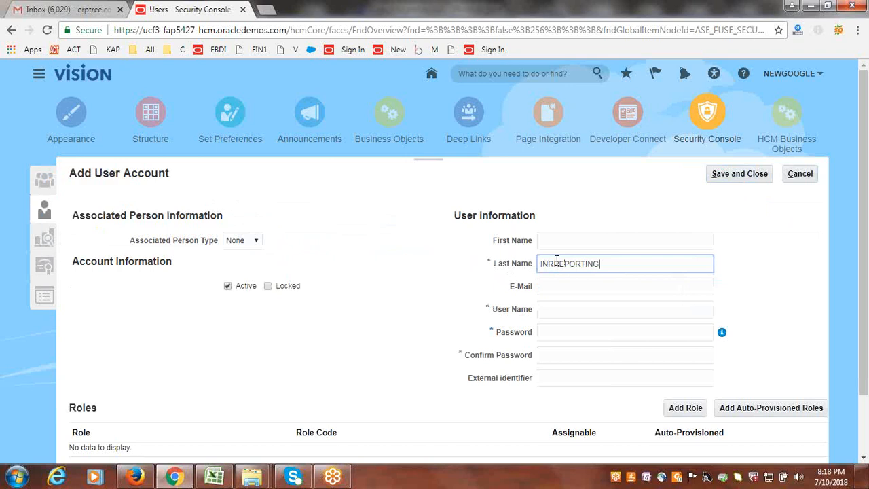
pyautogui.press('Tab')
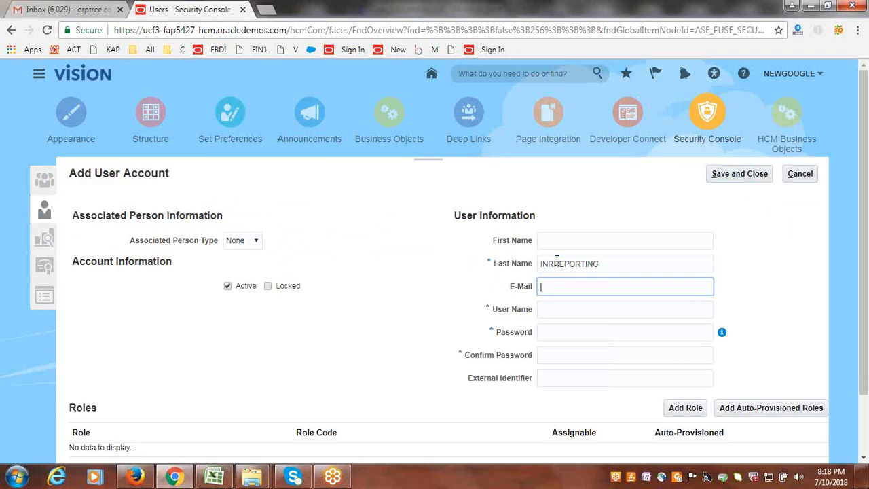
pyautogui.press('Tab')
# - Enter the account password in the Password and Confirm Password fields
pyautogui.press('Tab')
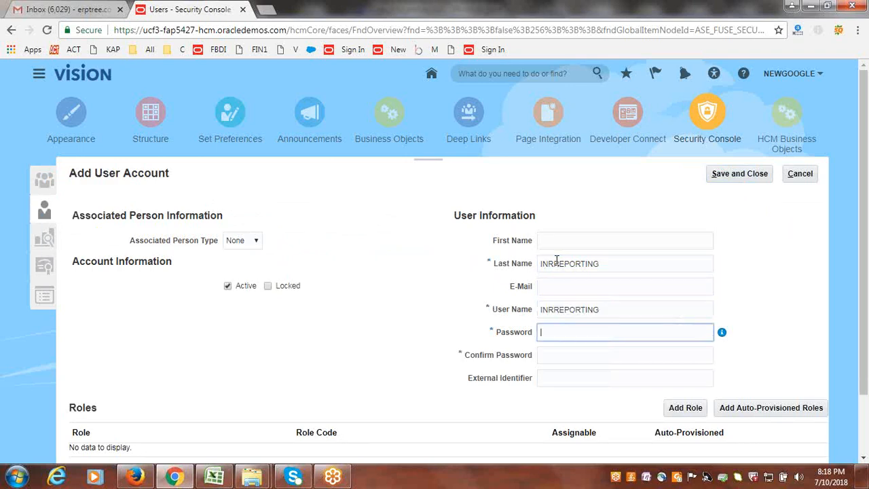
pyautogui.write('Welcome1')
pyautogui.press('Tab')
pyautogui.press('Tab')
pyautogui.write('Wel')
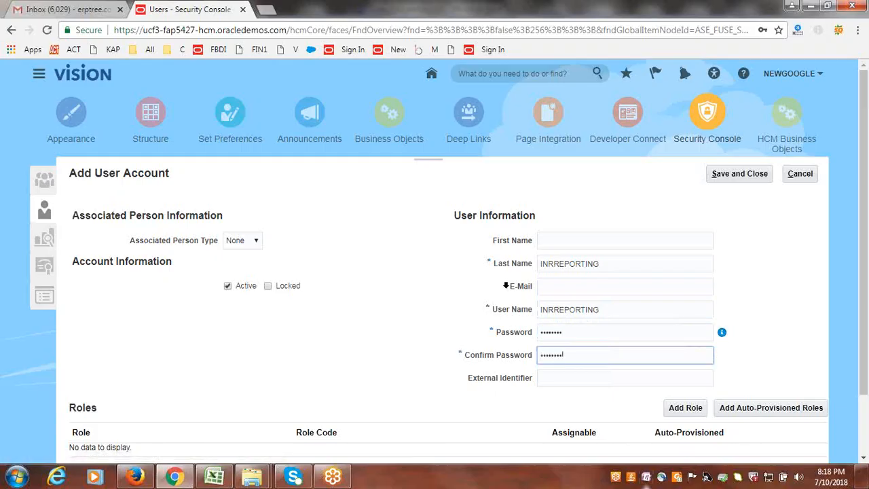
# - Add the General Accounting Manager role with code GL_GENERAL_ACCOUNTING_MANAGER_JOB to the account, and save and close it
pyautogui.click(692, 408)
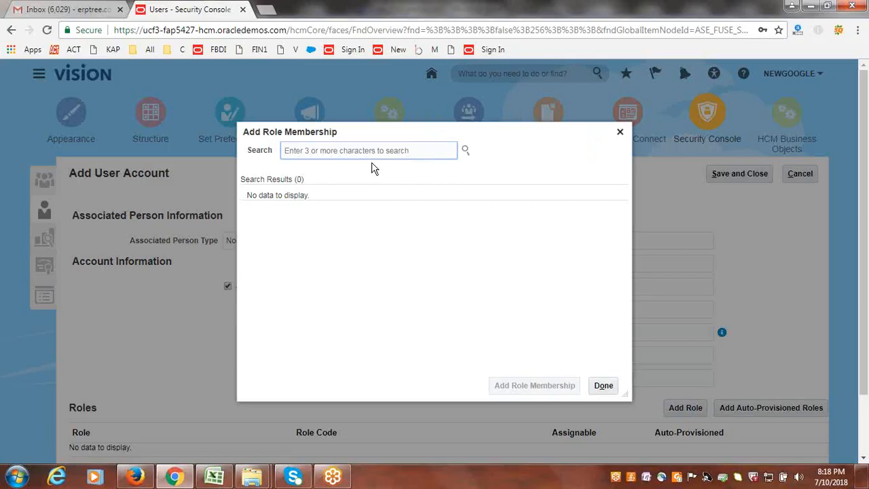
pyautogui.write('Gen')
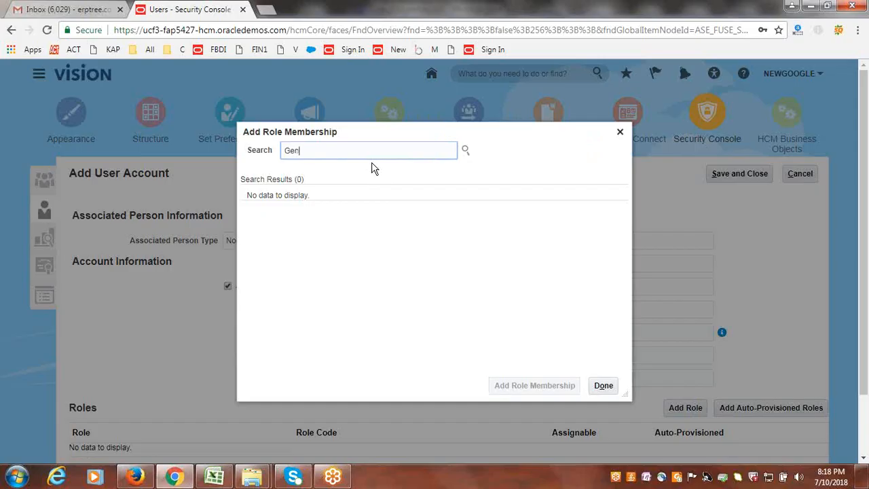
pyautogui.write('eral Acc')
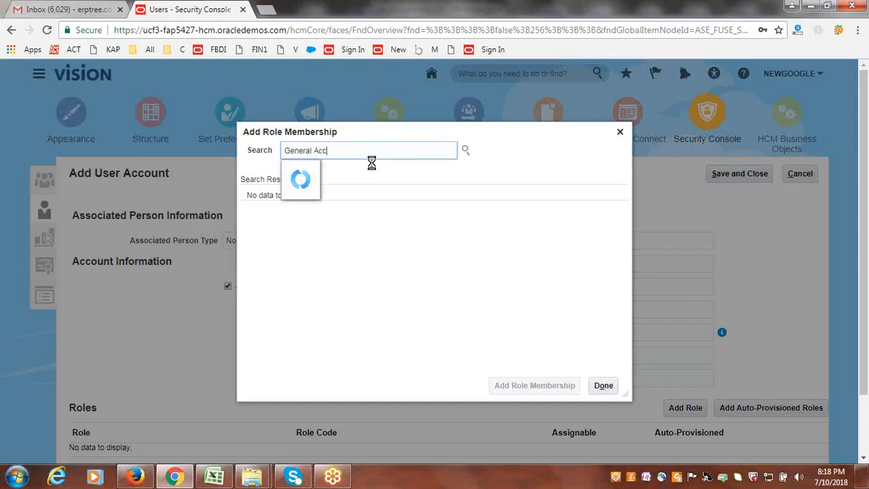
pyautogui.write('ounting Manager')
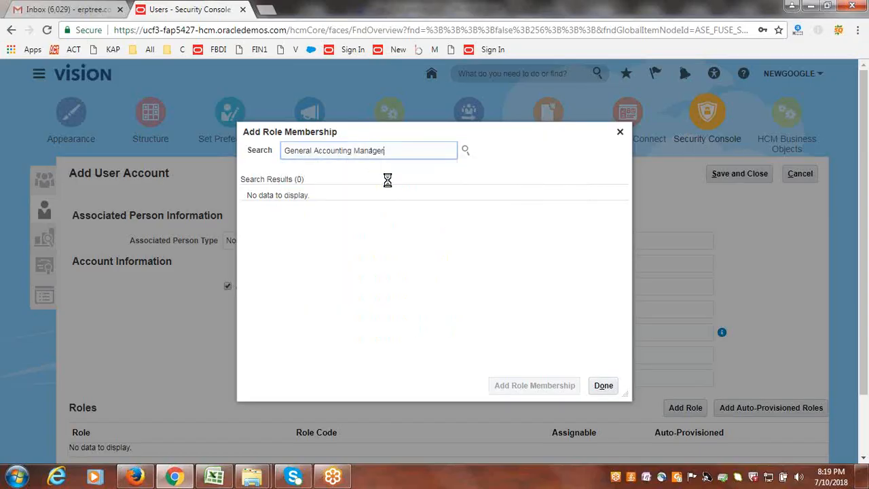
pyautogui.press('Return')
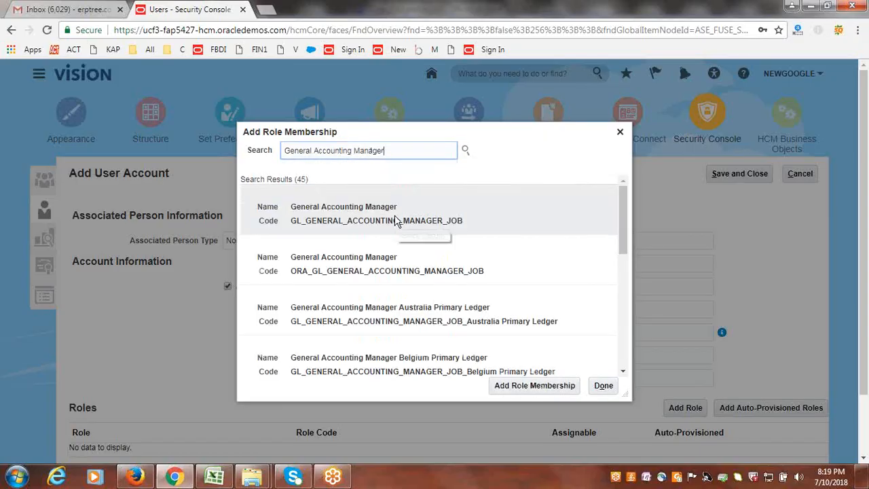
pyautogui.click(397, 218)
pyautogui.click(547, 384)
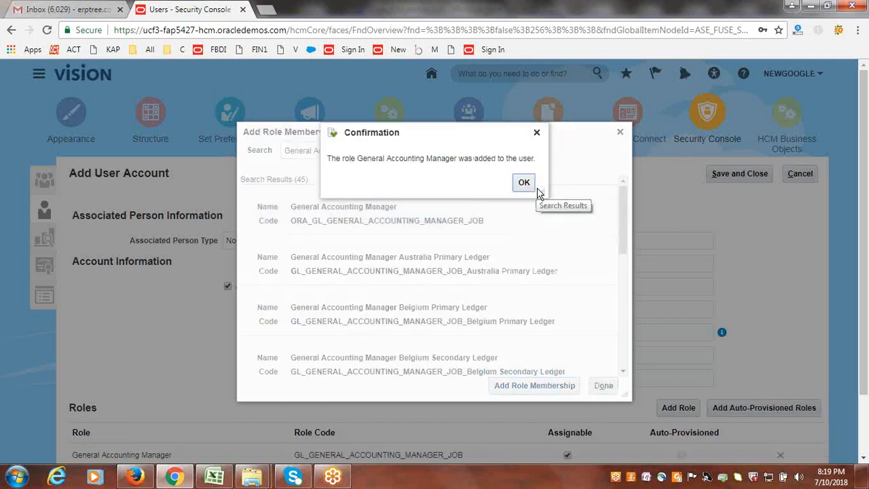
pyautogui.click(524, 183)
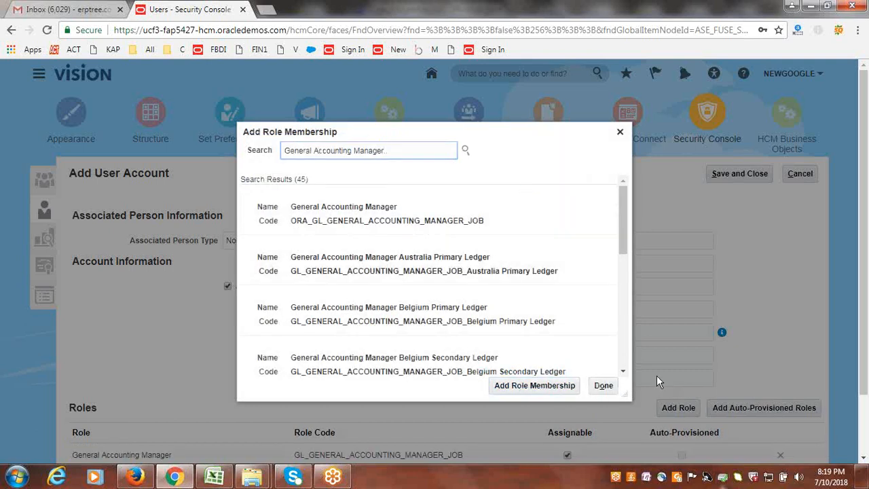
pyautogui.click(603, 386)
pyautogui.click(742, 175)
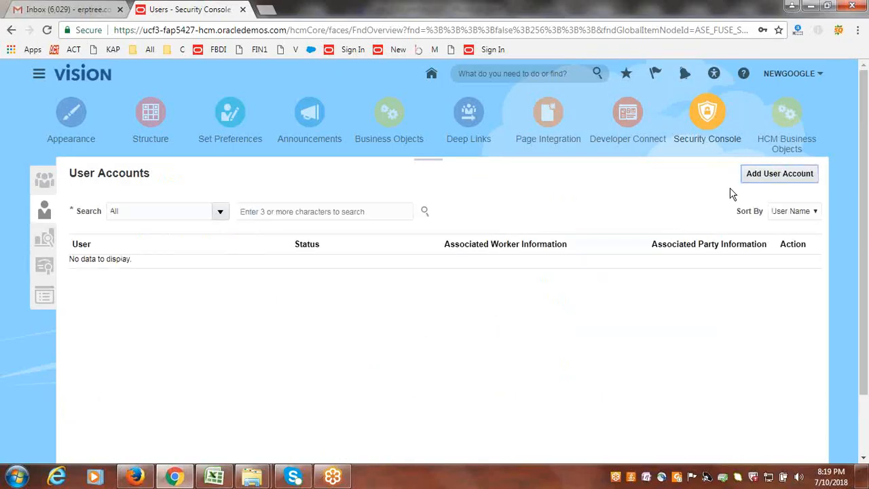
# - Switch to the Excel GL sheet and mark the user creation and GL role assignment tasks as Done in B79 and B80
pyautogui.click(217, 478)
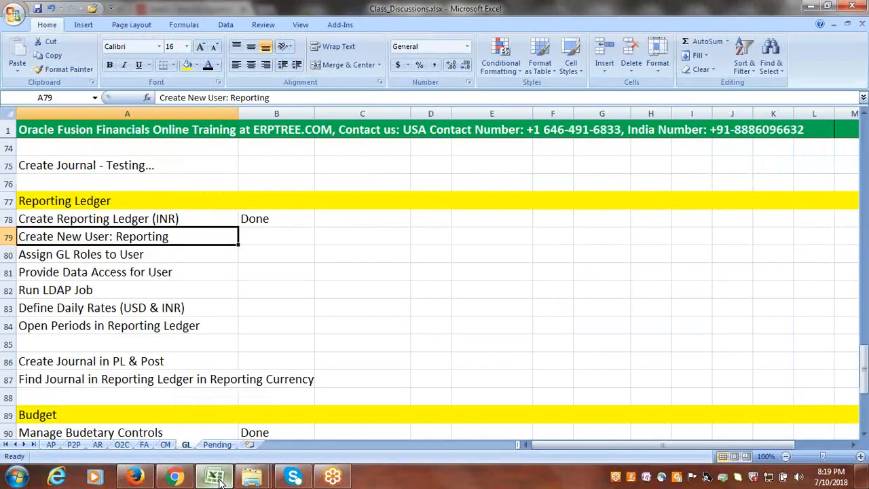
pyautogui.press('Tab')
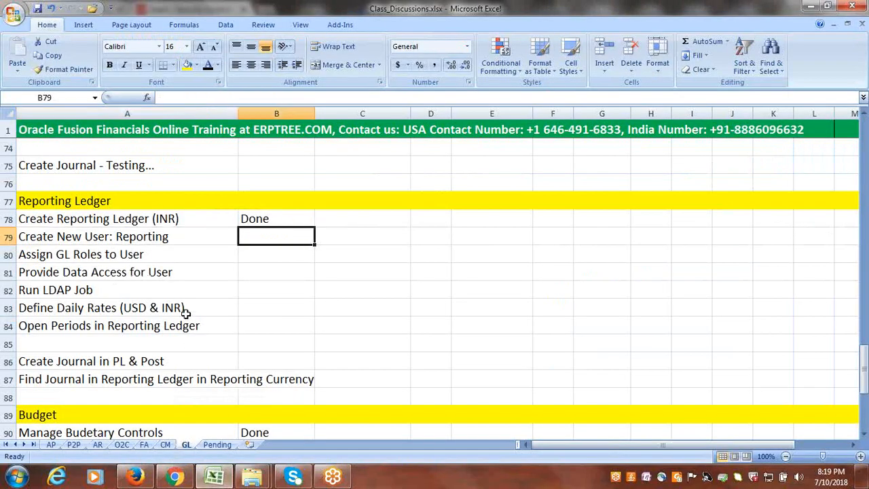
pyautogui.write('Done')
pyautogui.press('Return')
pyautogui.press('Tab')
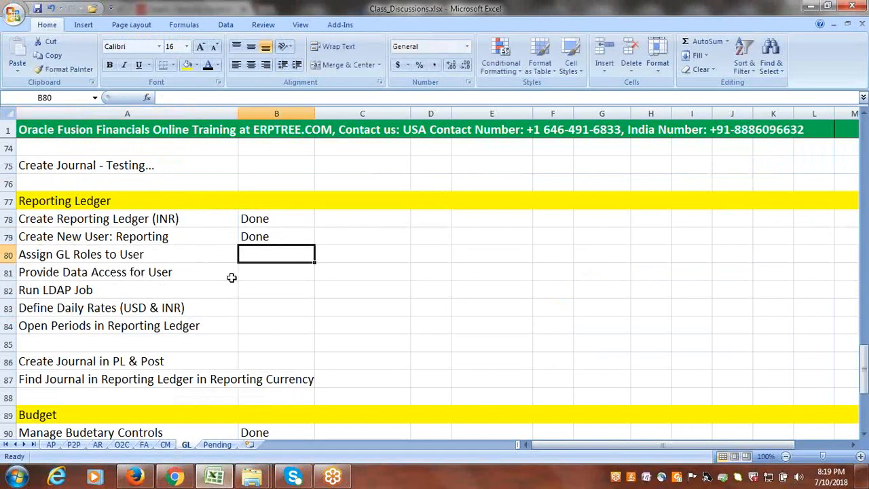
pyautogui.write('Done')
pyautogui.press('Tab')
pyautogui.press('Return')
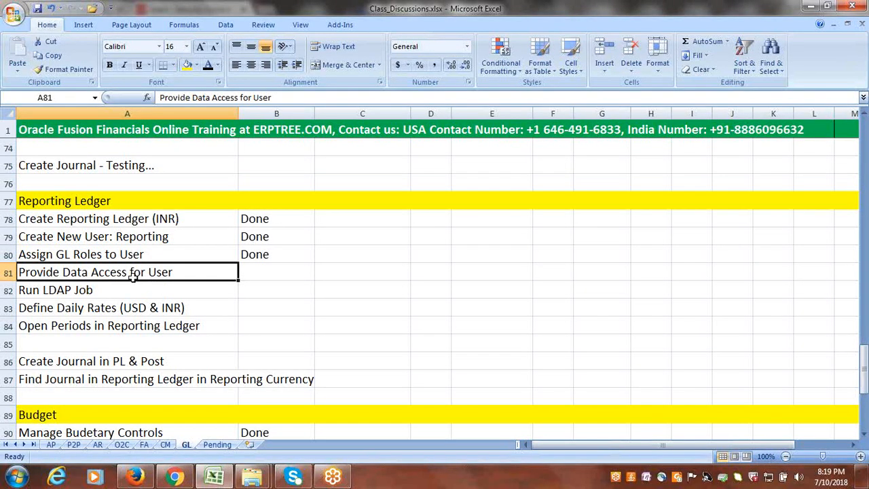
# - Edit the user creation task in A79 to read "Create New User: INRReporting"
pyautogui.doubleClick(117, 236)
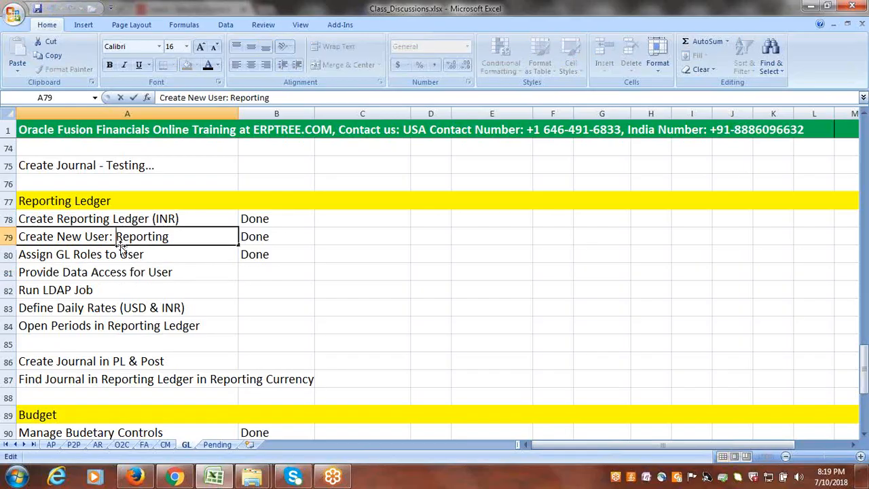
pyautogui.write('INR')
pyautogui.hotkey('ctrl', 'Return')
pyautogui.click(145, 272)
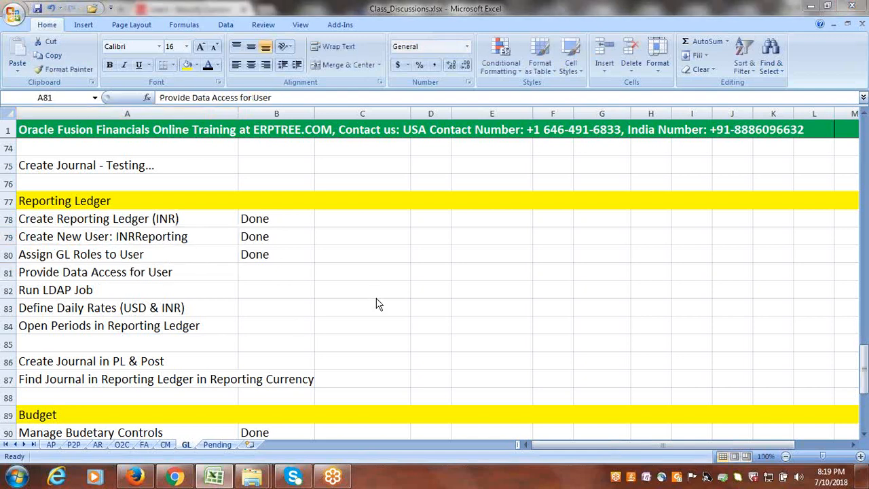
# - Switch to Oracle Fusion, search Setup and Maintenance for "data access for users", and open the Manage Data Access for Users task
pyautogui.hotkey('alt', 'Tab')
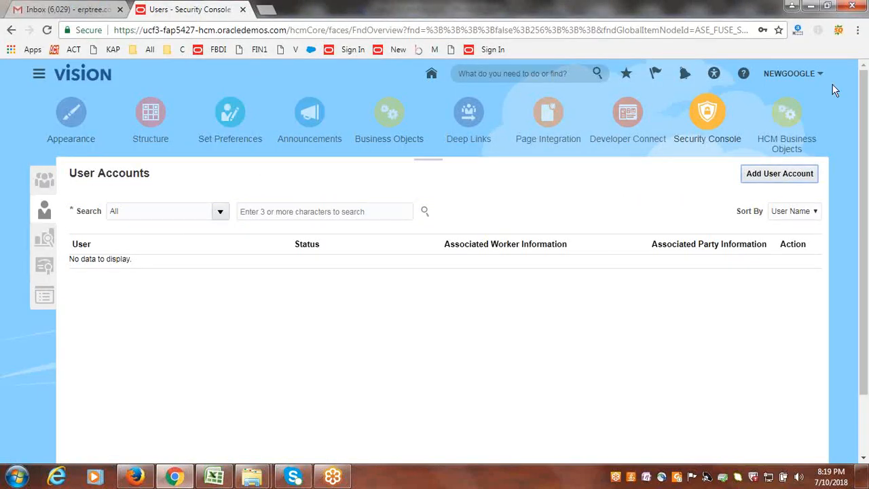
pyautogui.click(780, 74)
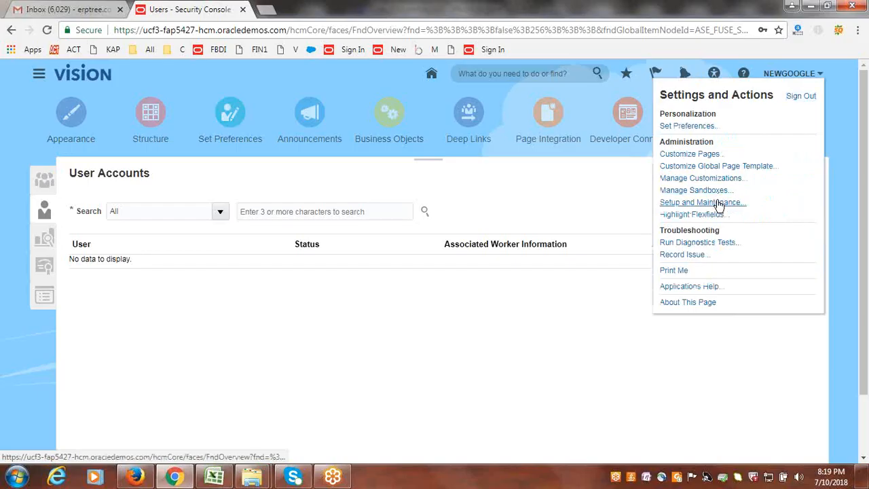
pyautogui.click(719, 203)
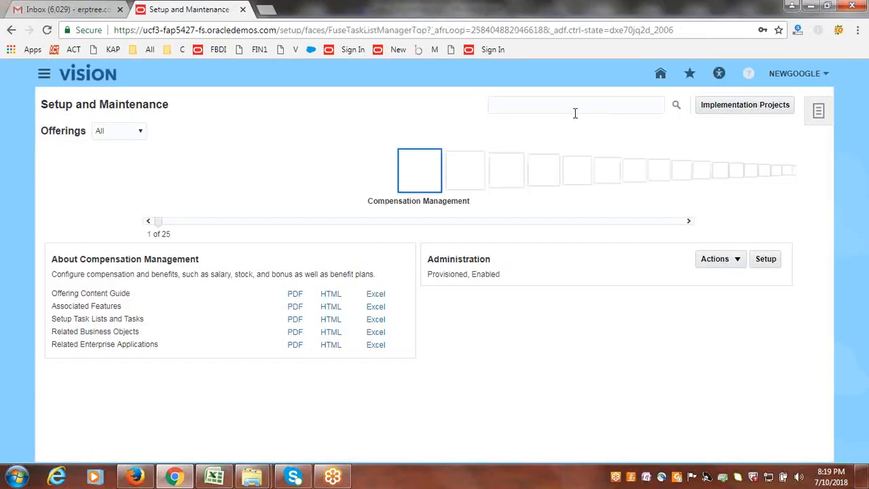
pyautogui.click(575, 111)
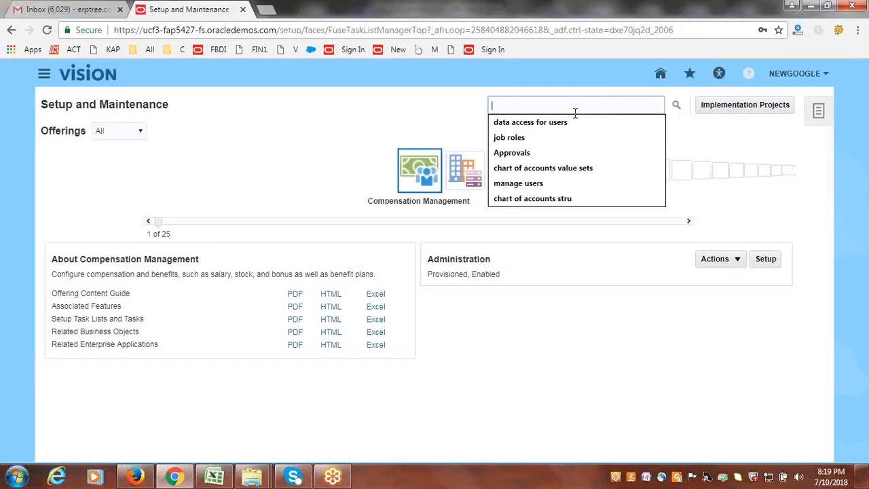
pyautogui.click(564, 121)
pyautogui.click(675, 106)
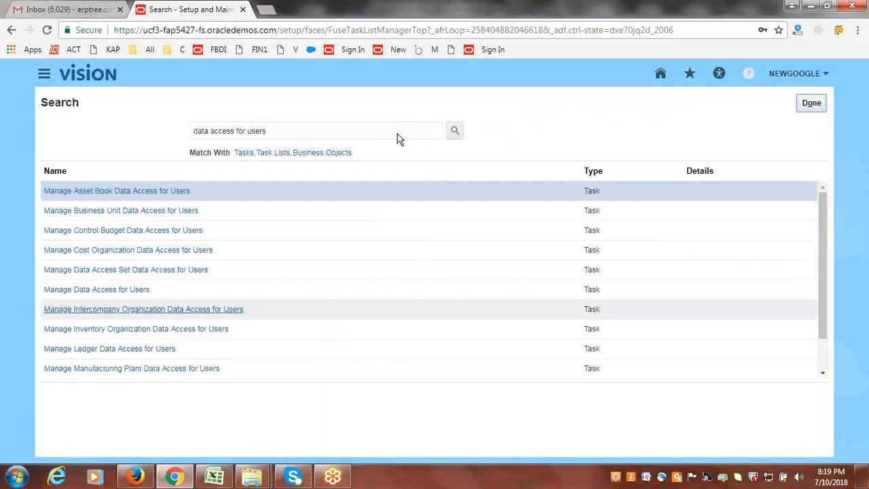
pyautogui.click(115, 290)
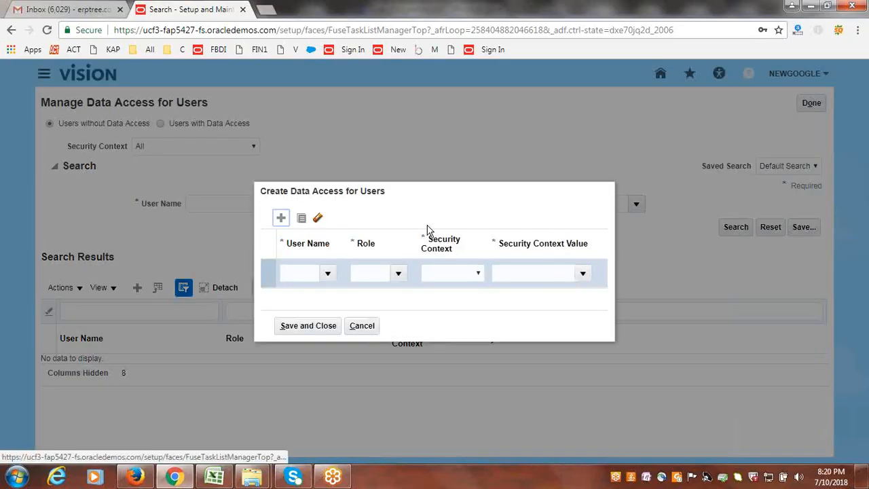
# - Set the new data access row's user name to INRREPORTING and its role to General Accounting Manager
pyautogui.click(313, 268)
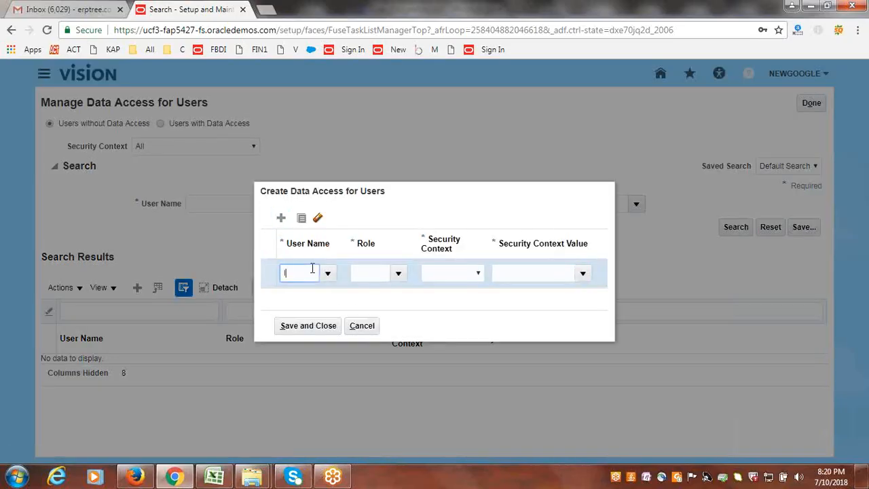
pyautogui.write('INRREPORT')
pyautogui.press('Tab')
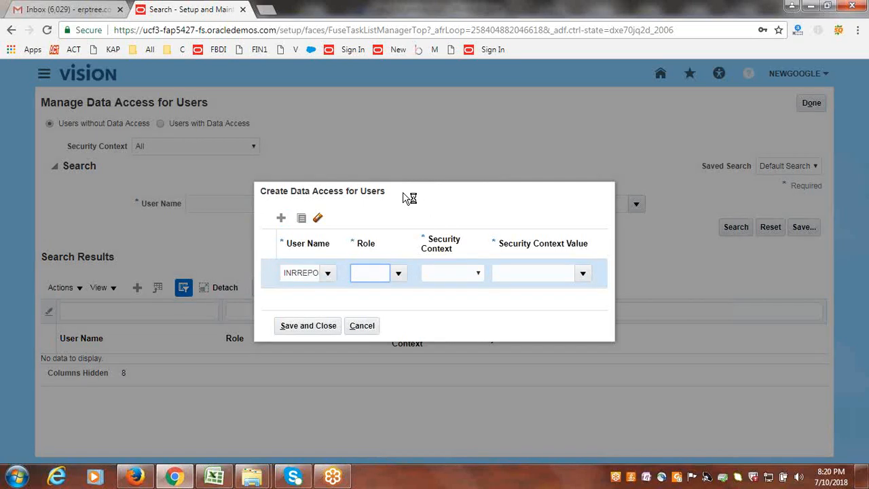
pyautogui.click(399, 274)
pyautogui.click(400, 274)
pyautogui.click(404, 293)
# - Set the new row's security context to Data access set with value NewGoogle INR Reporting Ledger, then save and finish the data access task
pyautogui.click(479, 274)
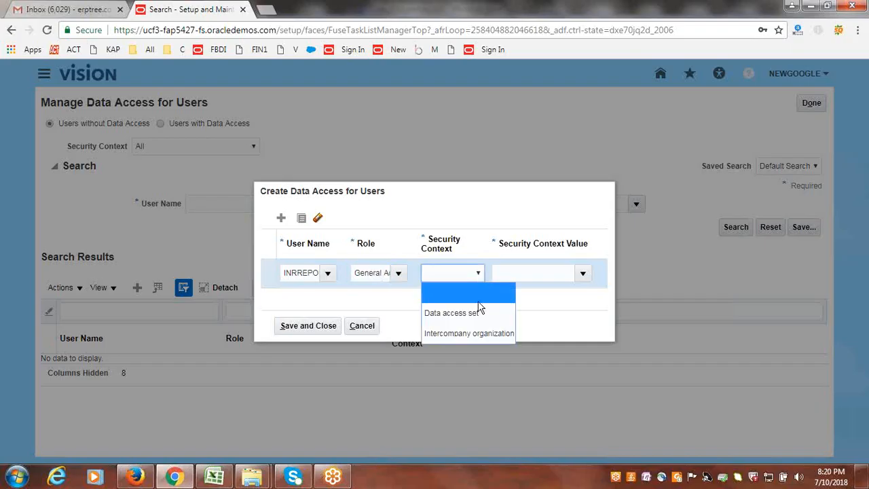
pyautogui.click(442, 310)
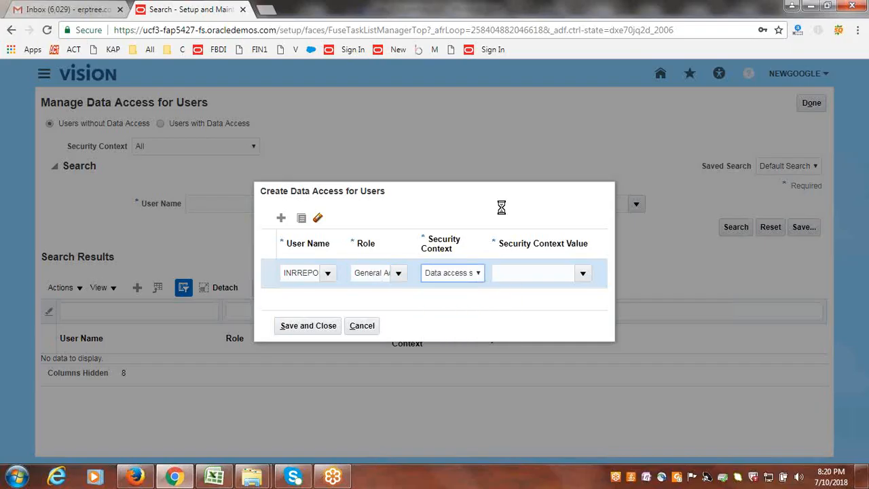
pyautogui.click(528, 270)
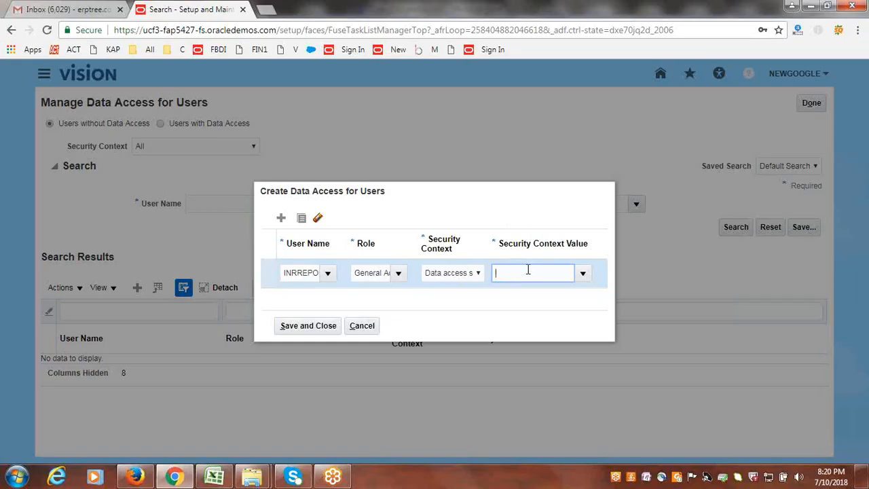
pyautogui.write('NewGoogle')
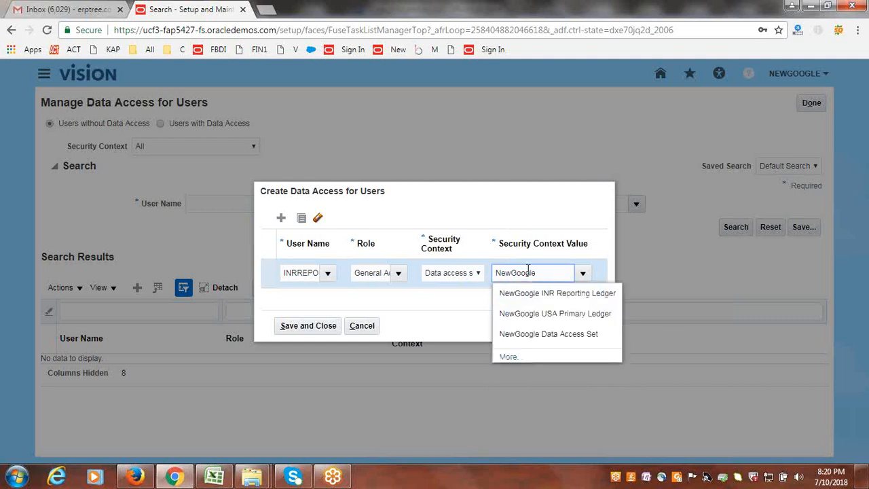
pyautogui.click(555, 294)
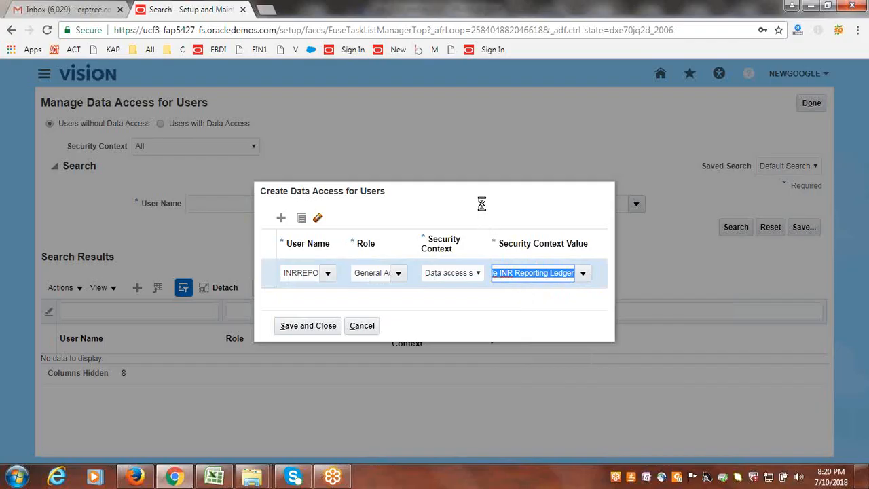
pyautogui.click(307, 327)
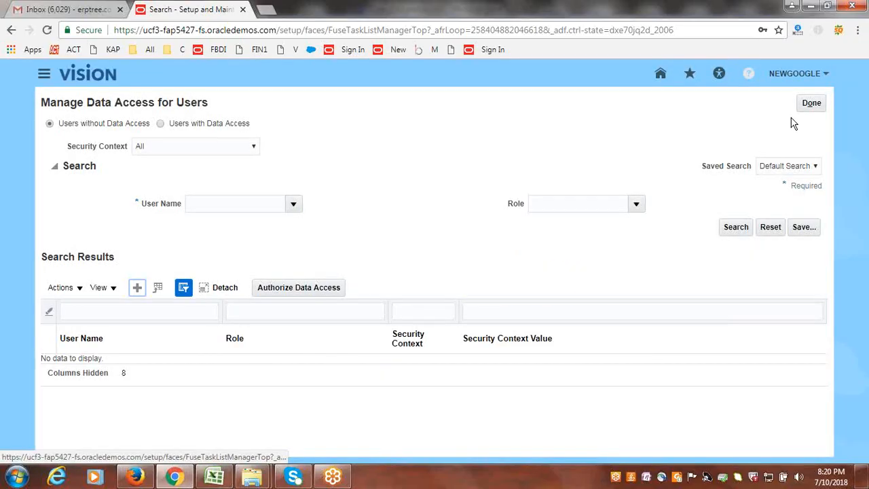
pyautogui.click(811, 103)
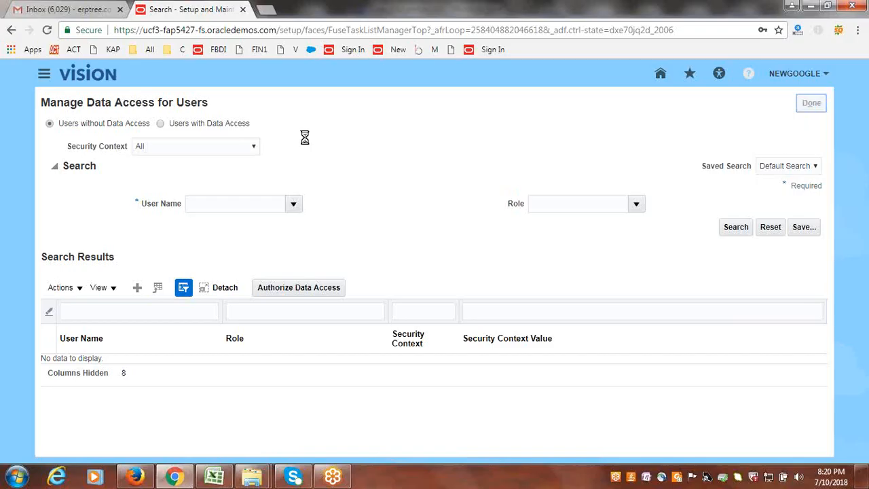
pyautogui.click(808, 103)
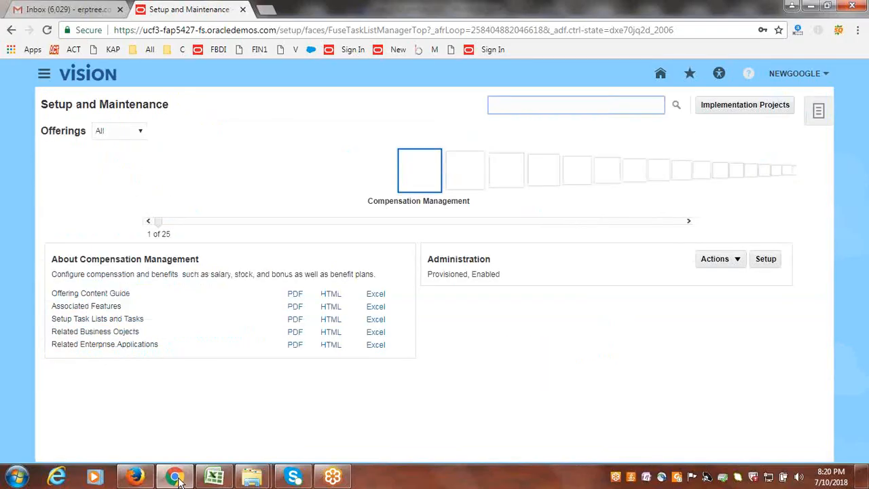
# - Switch to the Excel GL sheet and mark the Provide Data Access for User task as Done in B81
pyautogui.click(214, 477)
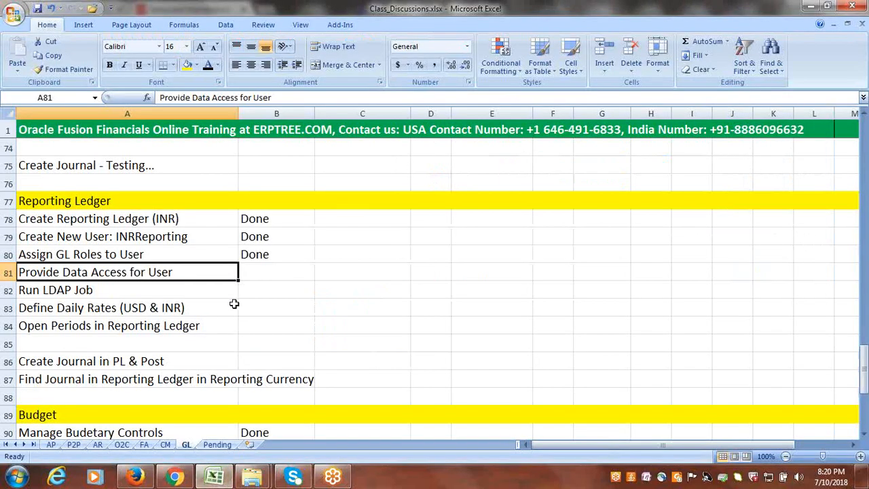
pyautogui.click(255, 272)
pyautogui.write('d')
pyautogui.press('Tab')
pyautogui.click(114, 290)
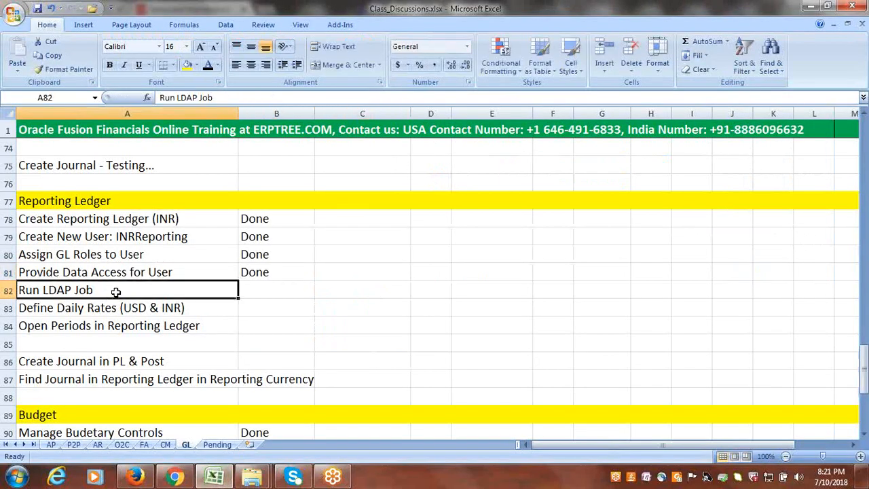
pyautogui.click(96, 307)
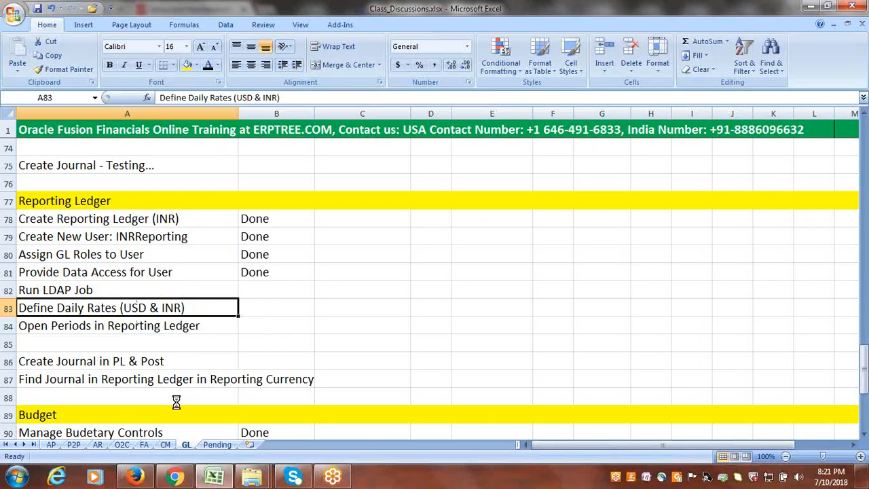
# - Switch to Oracle Fusion, search Setup and Maintenance for "daily rates", and open the Manage Daily Rates task
pyautogui.click(174, 477)
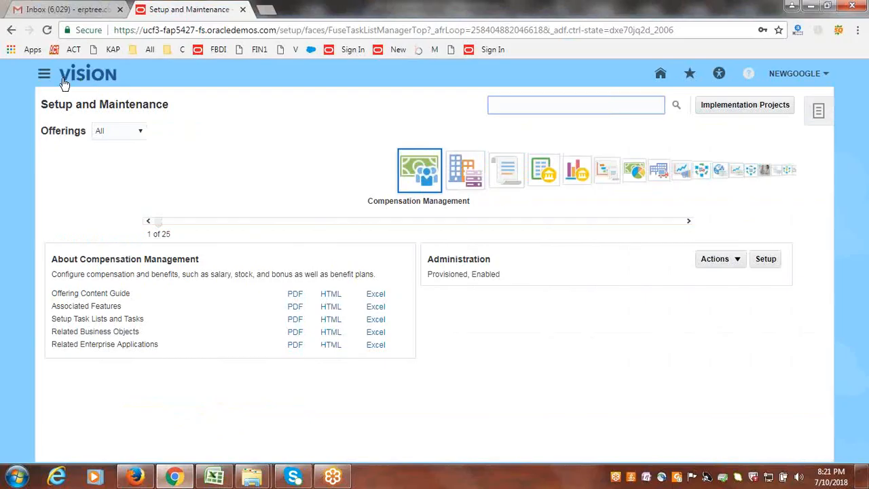
pyautogui.write('data')
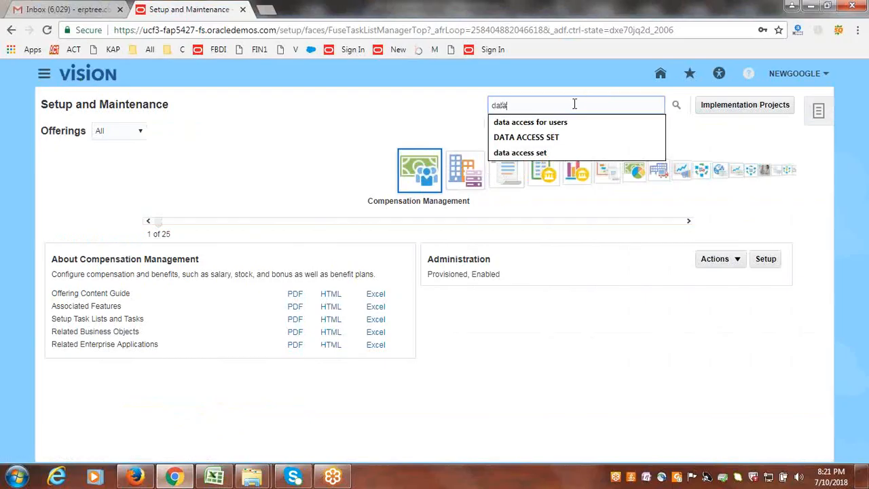
pyautogui.press('BackSpace')
pyautogui.press('BackSpace')
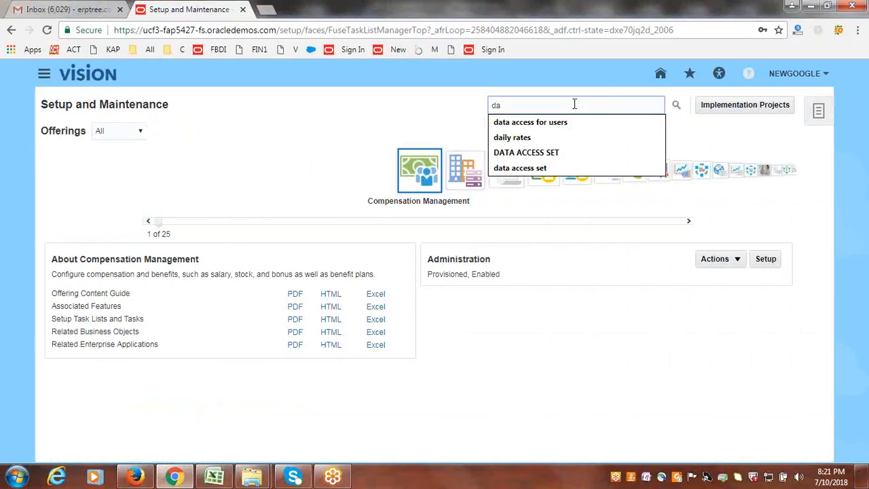
pyautogui.write('ily')
pyautogui.click(567, 118)
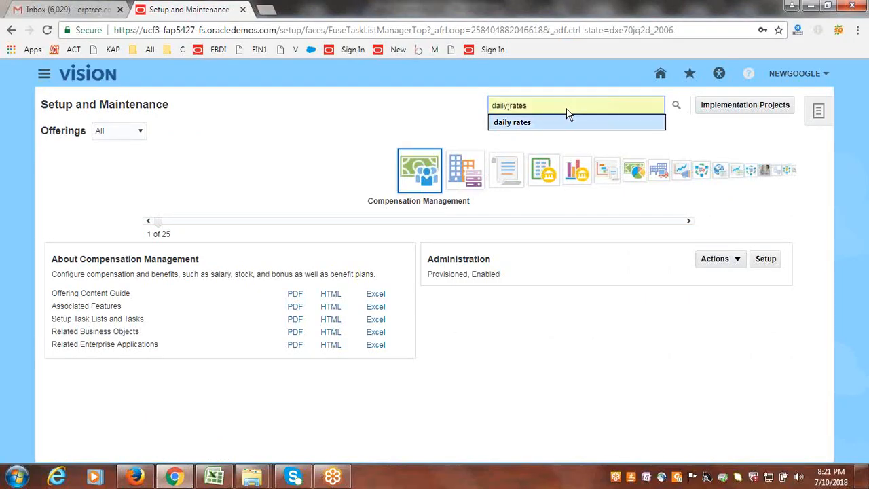
pyautogui.click(675, 107)
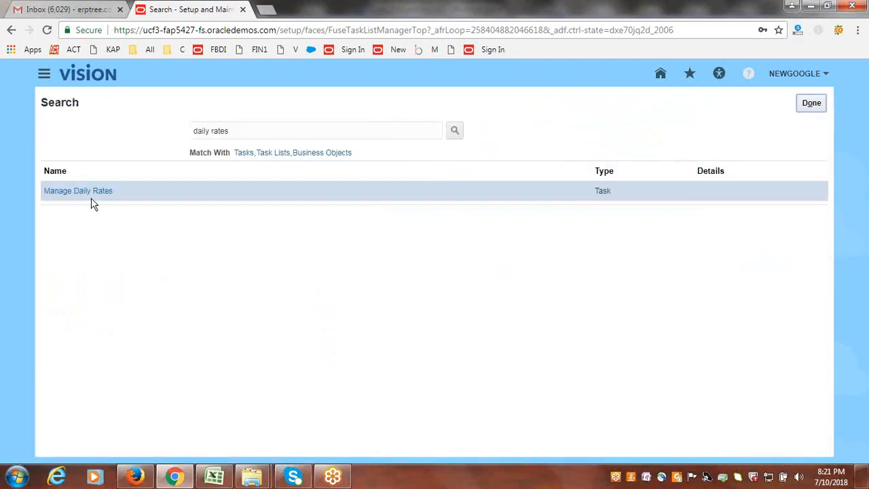
pyautogui.click(83, 190)
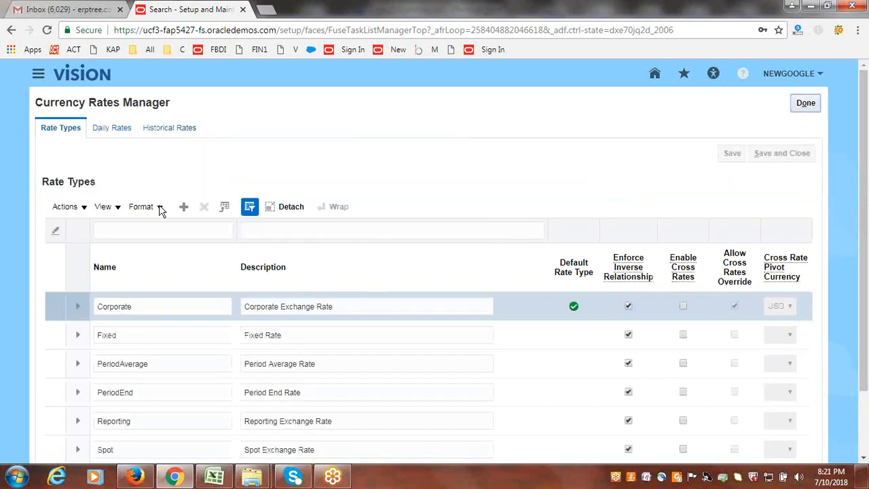
# - Generate the daily rates creation spreadsheet, open the downloaded CreateDailyRates.xlsx, and accept its connection to the application URL
pyautogui.click(102, 133)
pyautogui.click(694, 155)
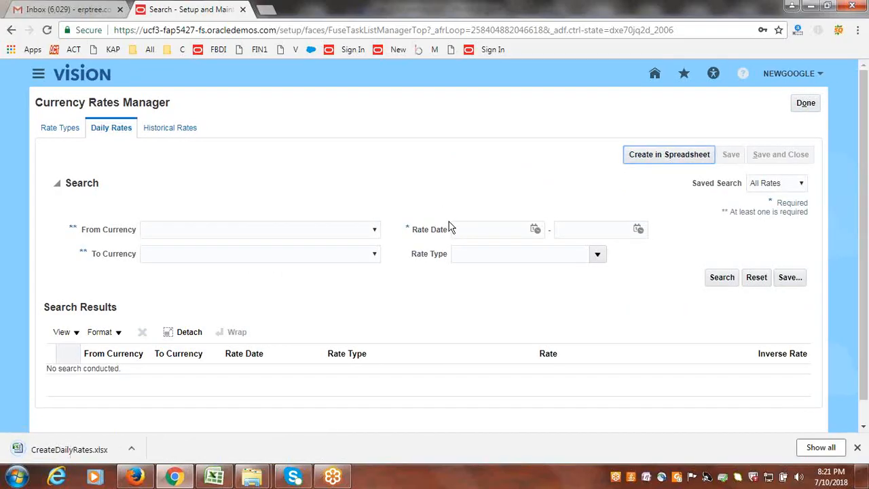
pyautogui.click(124, 454)
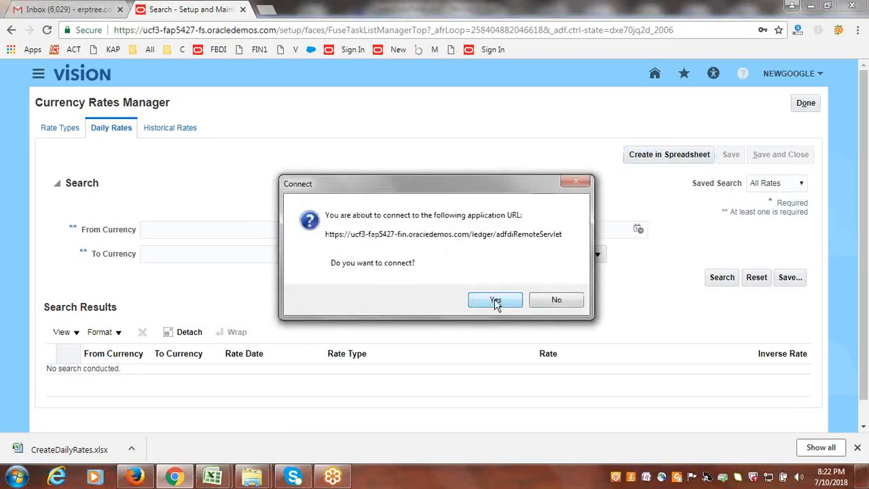
pyautogui.click(496, 302)
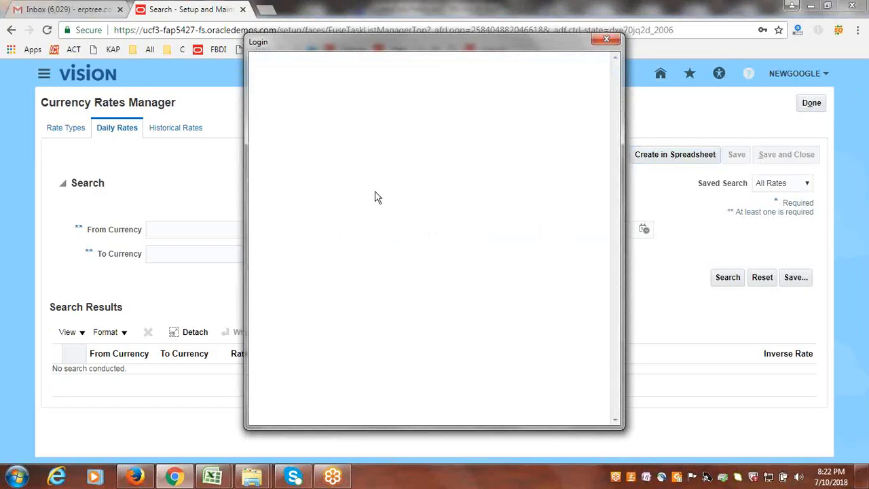
# - Sign in to Oracle Applications with the account user name and password, and skip the ADF Desktop Integration add-in installation
pyautogui.click(537, 304)
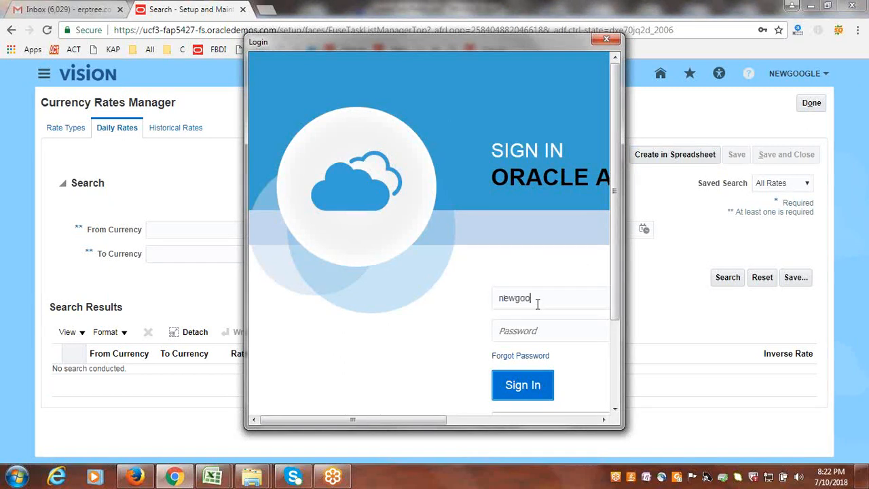
pyautogui.press('Tab')
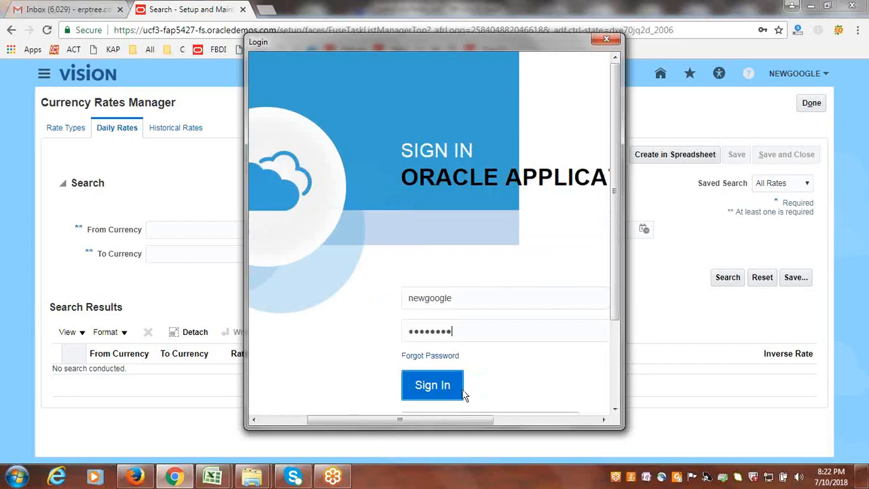
pyautogui.click(438, 392)
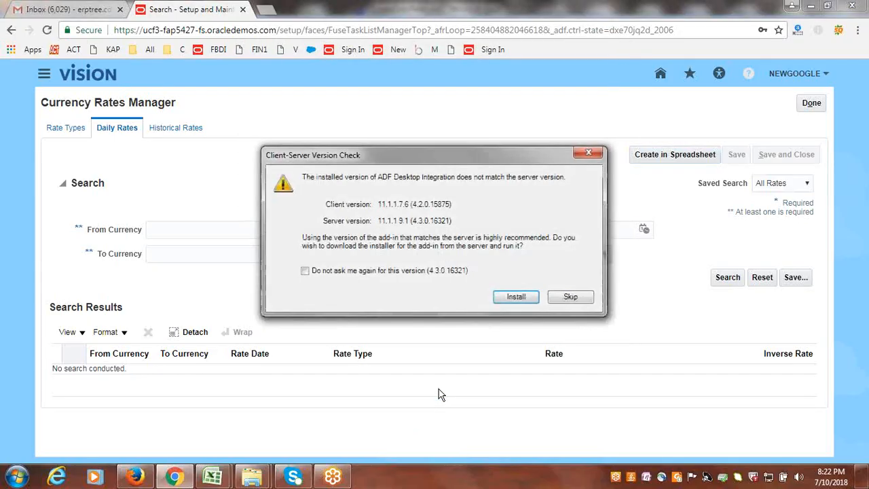
pyautogui.click(581, 300)
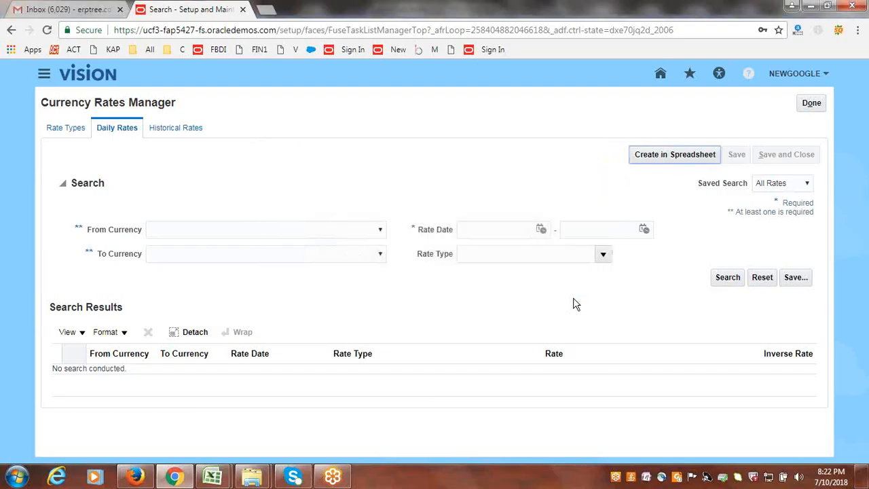
# - Switch to the CreateDailyRates workbook in Excel and set row 11's from currency to USD, to currency to INR, and conversion rate type to Corporate
pyautogui.click(219, 477)
pyautogui.click(283, 416)
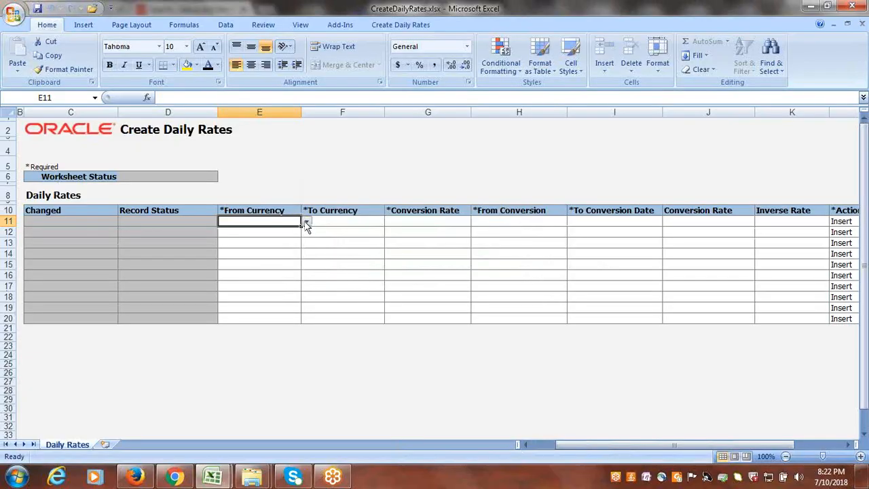
pyautogui.click(307, 223)
pyautogui.click(290, 228)
pyautogui.press('Tab')
pyautogui.write('INR')
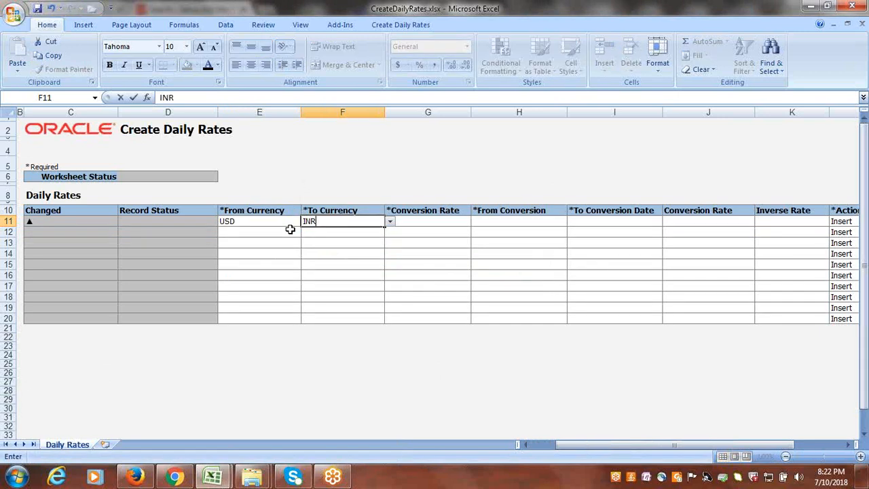
pyautogui.press('Tab')
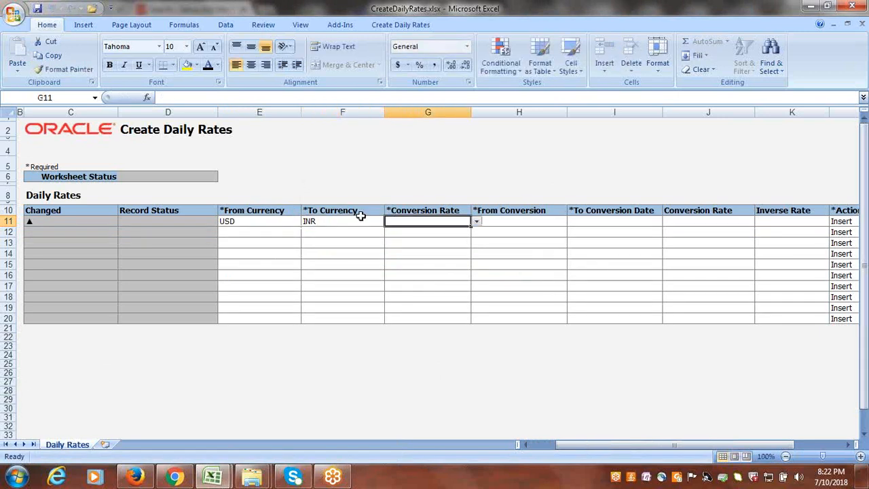
pyautogui.click(477, 223)
pyautogui.click(417, 231)
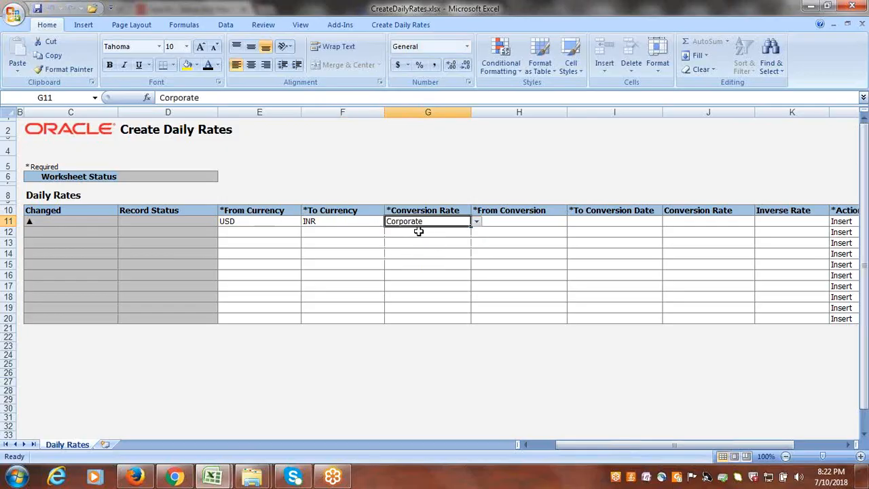
pyautogui.press('Tab')
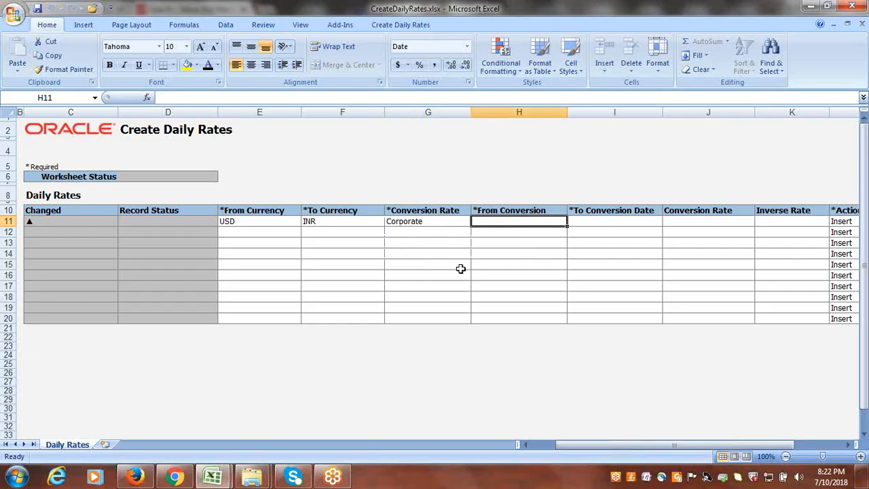
# - Set row 11's from and to conversion dates to 7/10/2018 and its conversion rate to 68
pyautogui.write('7/10/18')
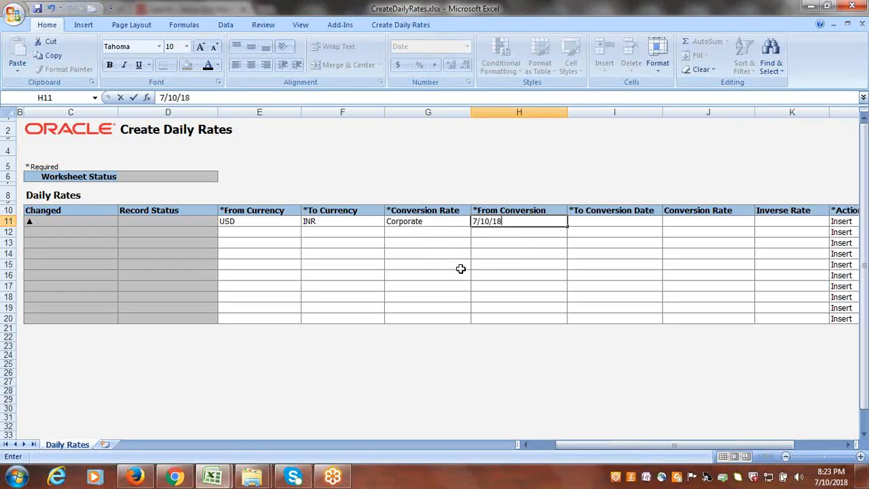
pyautogui.press('Tab')
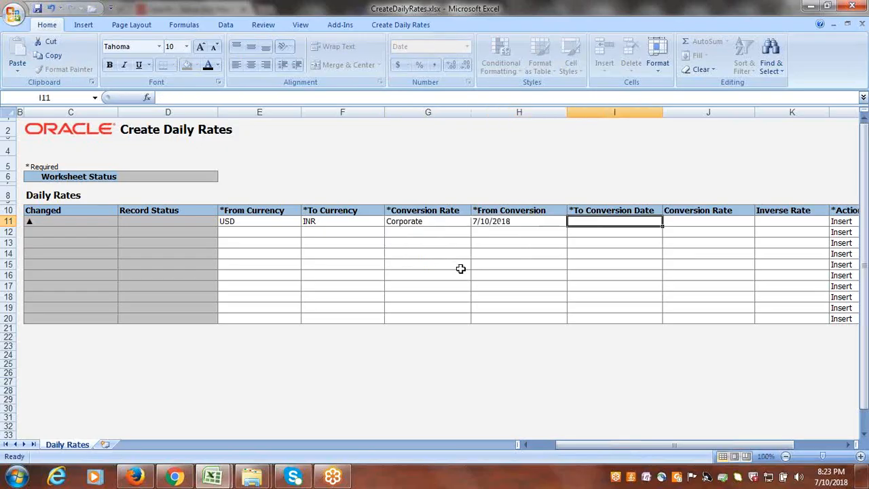
pyautogui.click(520, 223)
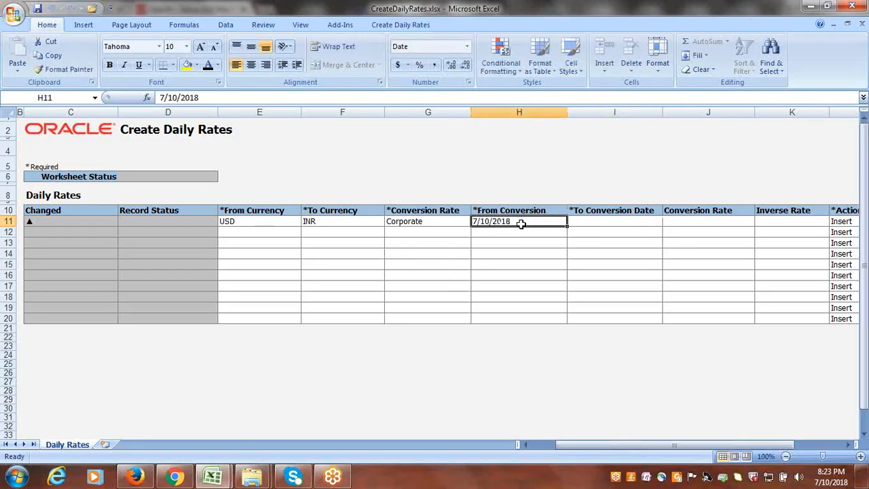
pyautogui.hotkey('ctrl', 'c')
pyautogui.click(626, 221)
pyautogui.press('Return')
pyautogui.press('Tab')
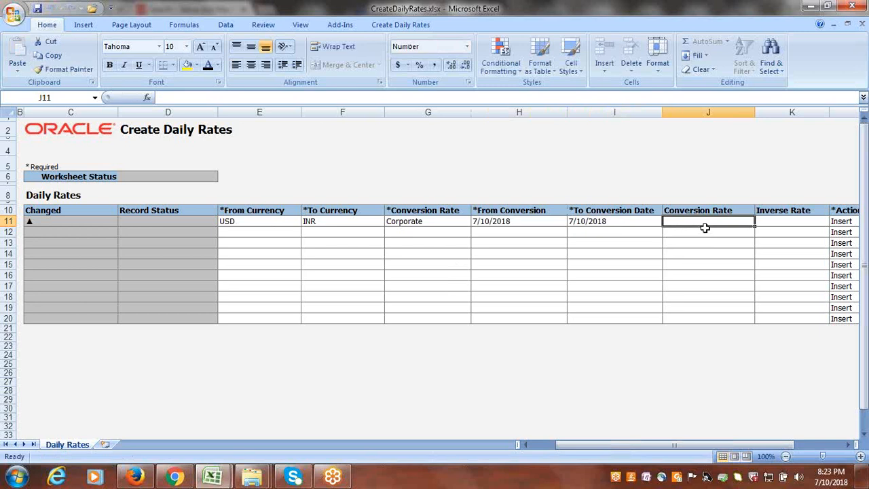
pyautogui.write('68')
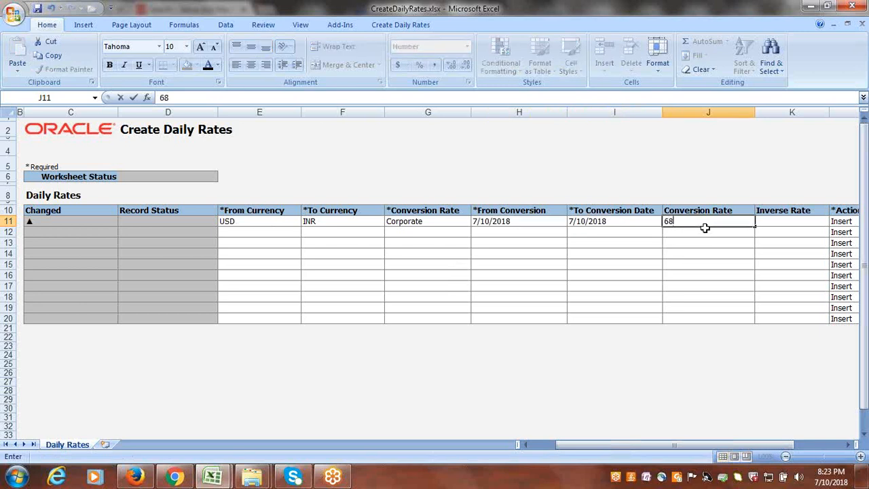
pyautogui.press('Tab')
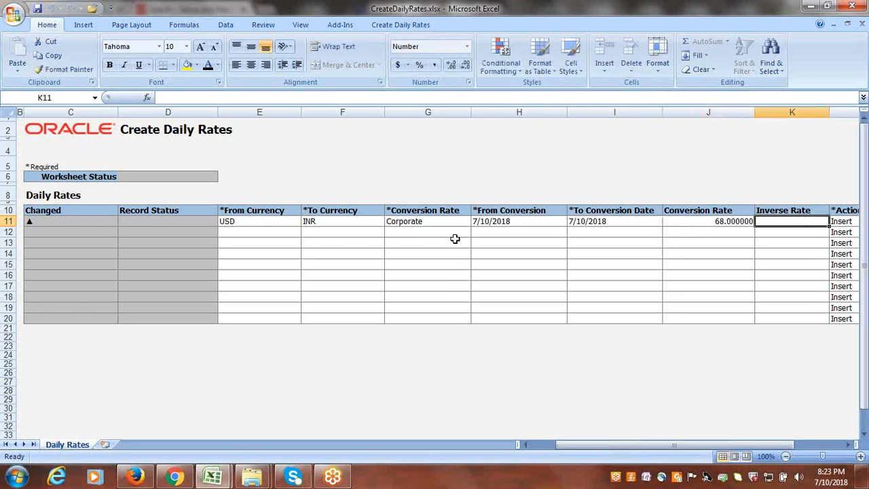
# - Submit the daily rates sheet with the daily rates import program submitted automatically, and close CreateDailyRates.xlsx without saving
pyautogui.click(385, 27)
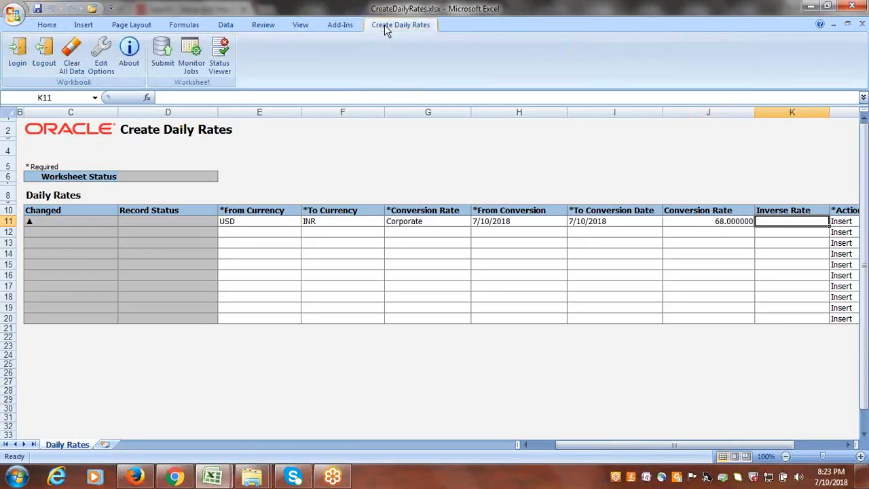
pyautogui.click(163, 55)
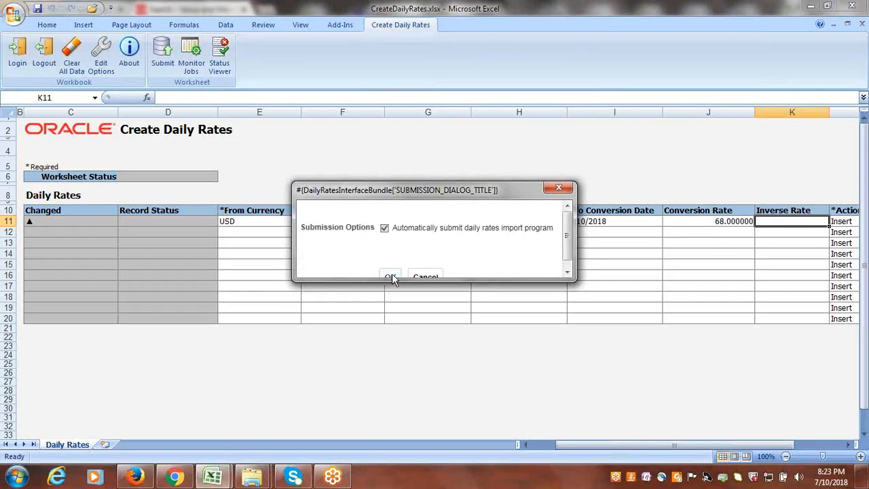
pyautogui.click(392, 277)
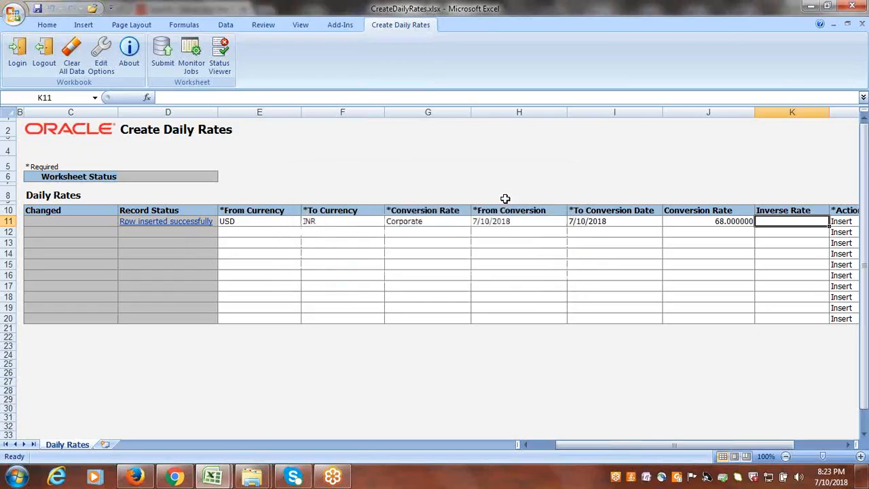
pyautogui.click(853, 6)
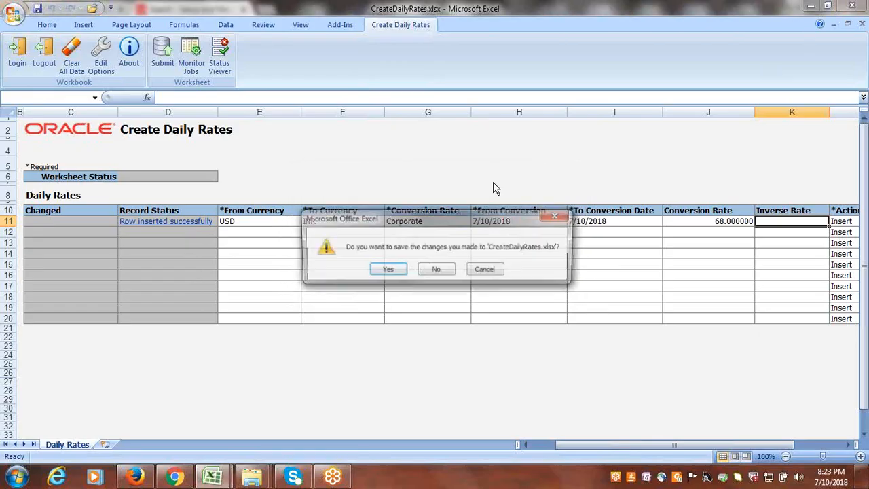
pyautogui.click(436, 270)
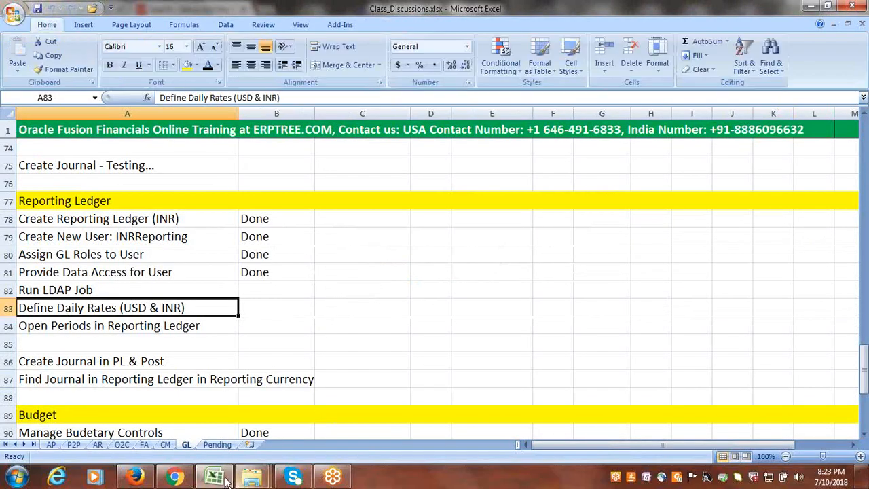
# - Mark Define Daily Rates (USD & INR) as Done in Class_Discussions.xlsx and select the Open Periods in Reporting Ledger task
pyautogui.press('Right')
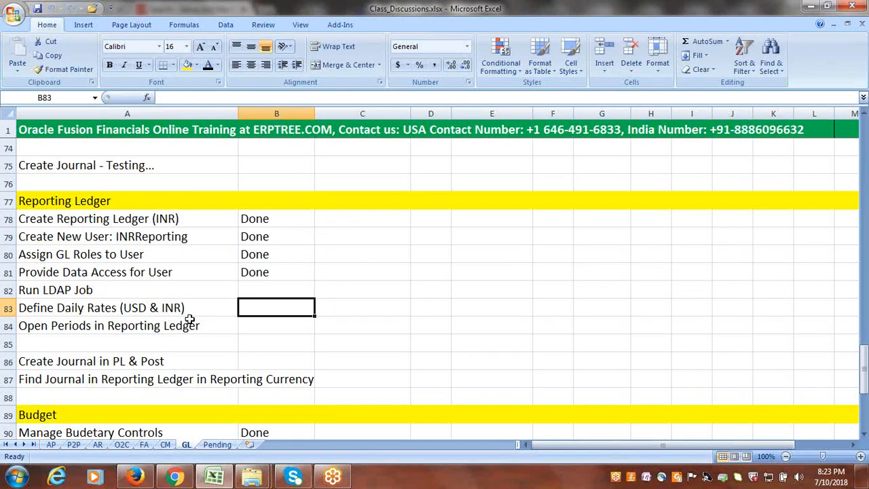
pyautogui.write('Done')
pyautogui.press('Tab')
pyautogui.click(176, 327)
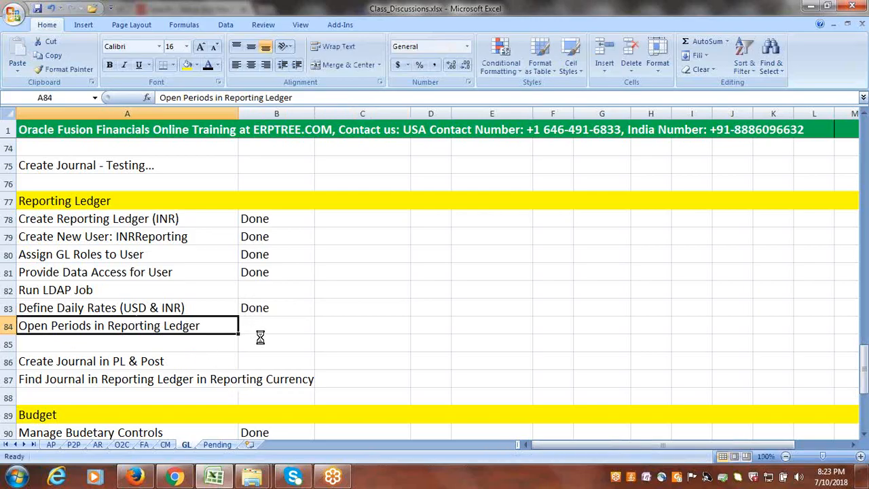
# - Switch to Firefox and try to sign in to Oracle Applications Cloud as INRREPORTING with the account password
pyautogui.click(133, 482)
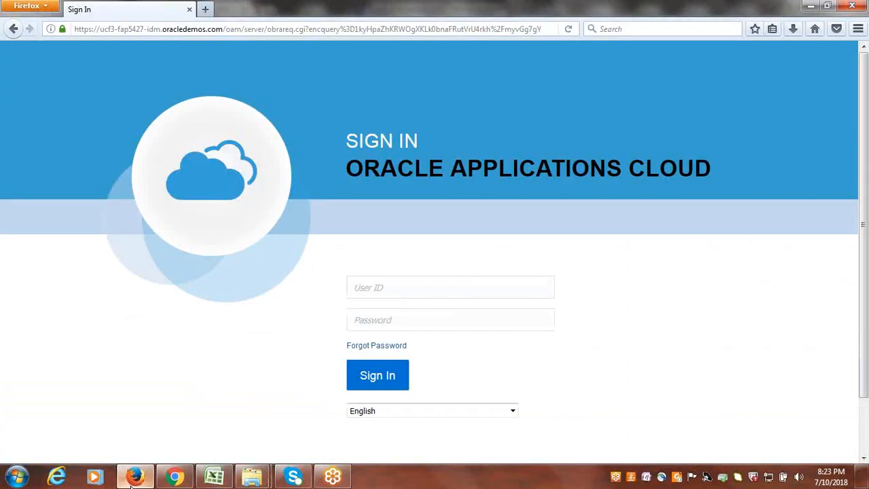
pyautogui.click(192, 481)
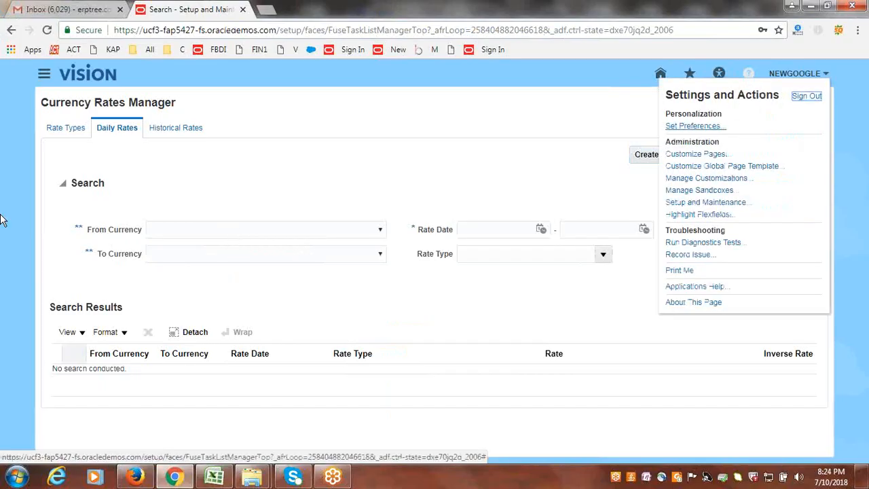
pyautogui.click(132, 479)
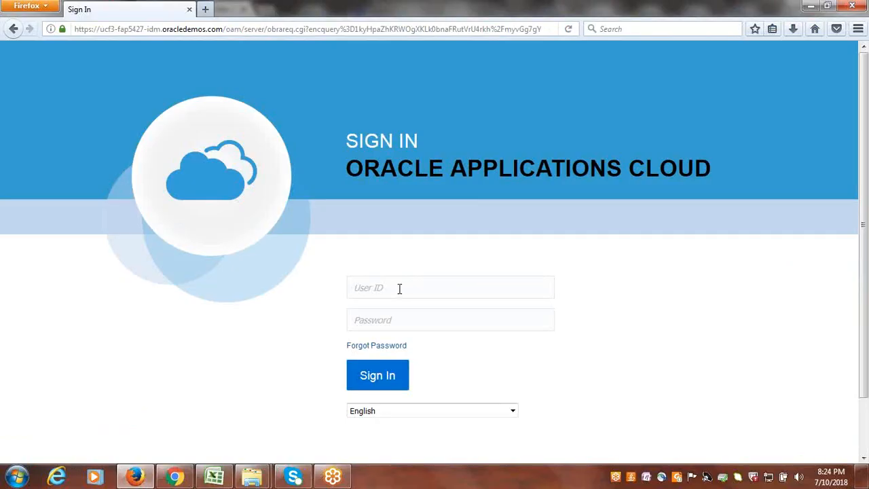
pyautogui.write('INRREPOR•')
pyautogui.press('Return')
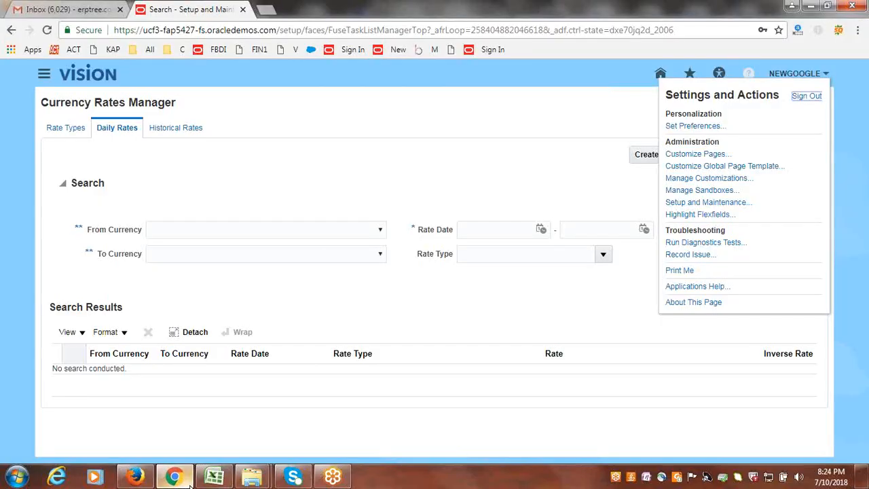
# - Switch to Chrome, open the Security Console's user accounts, and search for inrreporting
pyautogui.click(175, 477)
pyautogui.click(42, 72)
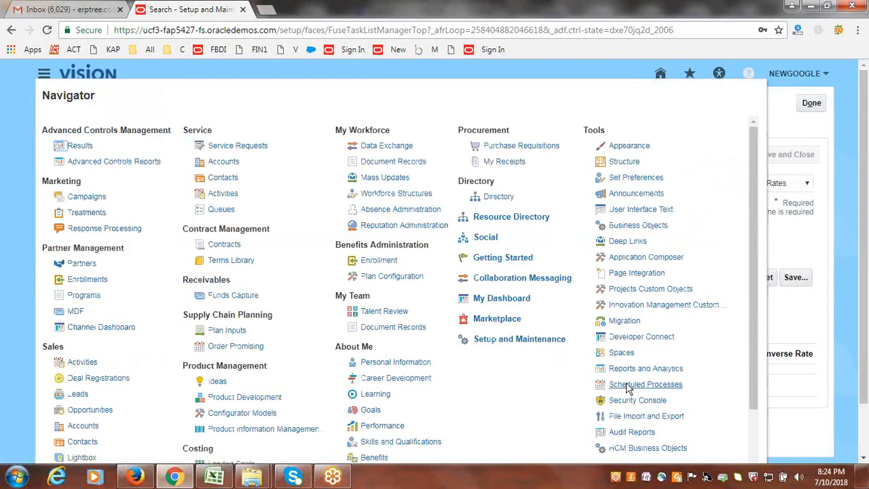
pyautogui.click(621, 400)
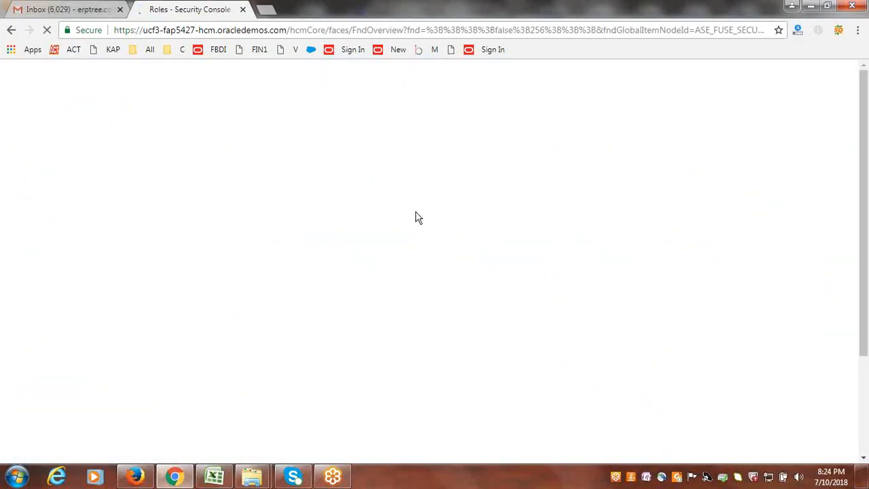
pyautogui.click(44, 211)
pyautogui.click(290, 212)
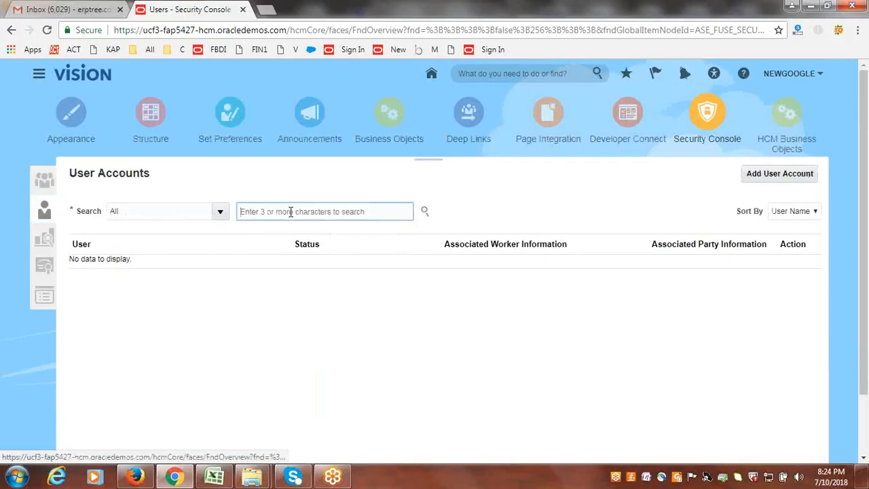
pyautogui.write('inrreporting')
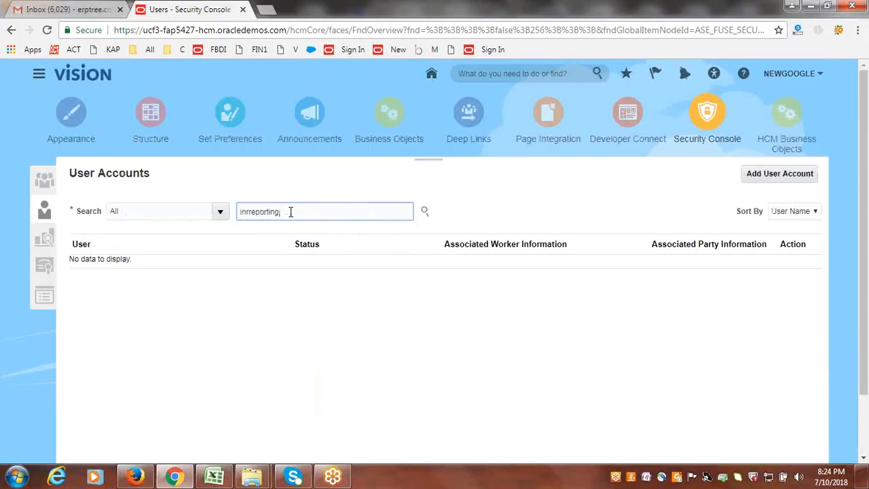
pyautogui.press('Return')
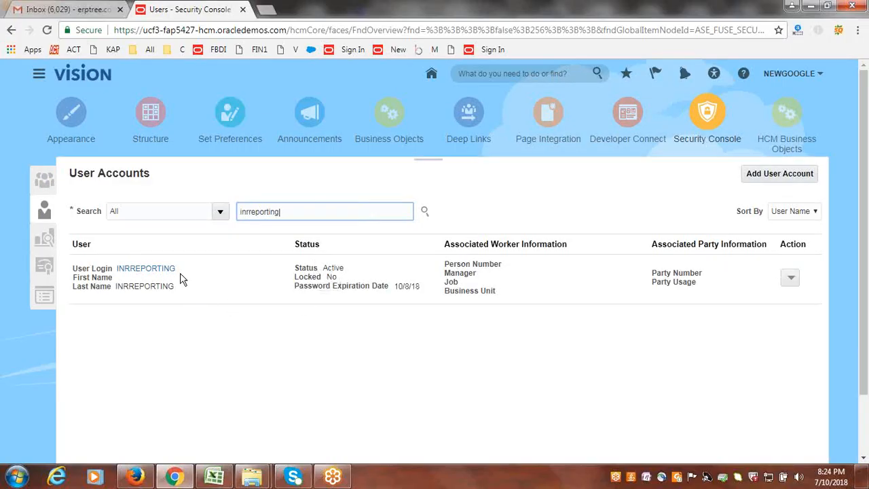
# - Reset the INRREPORTING user's password manually, entering and confirming the new password
pyautogui.click(792, 279)
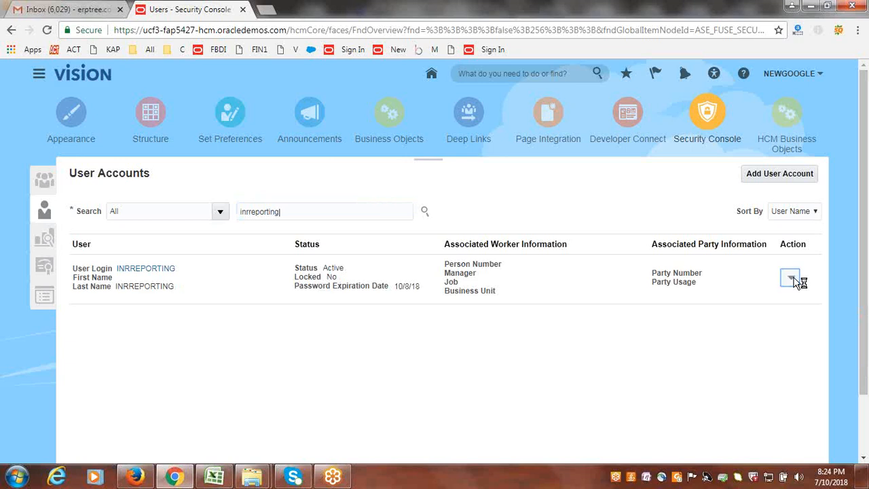
pyautogui.click(756, 318)
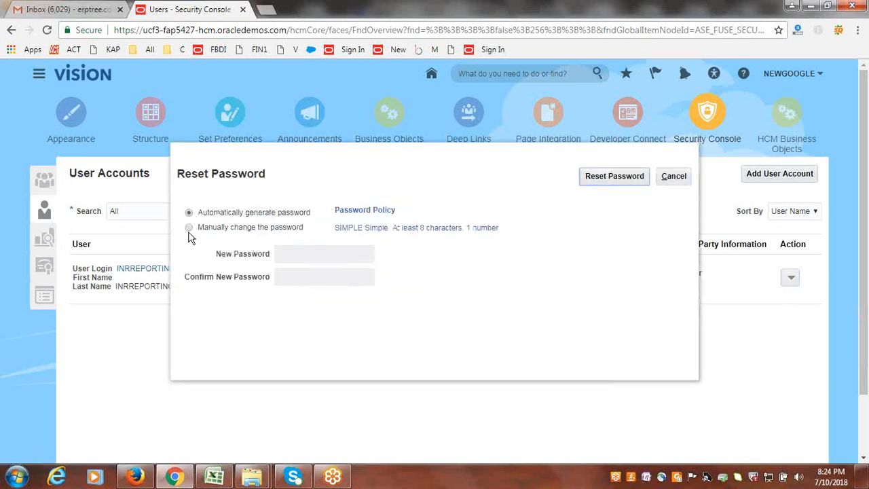
pyautogui.click(190, 227)
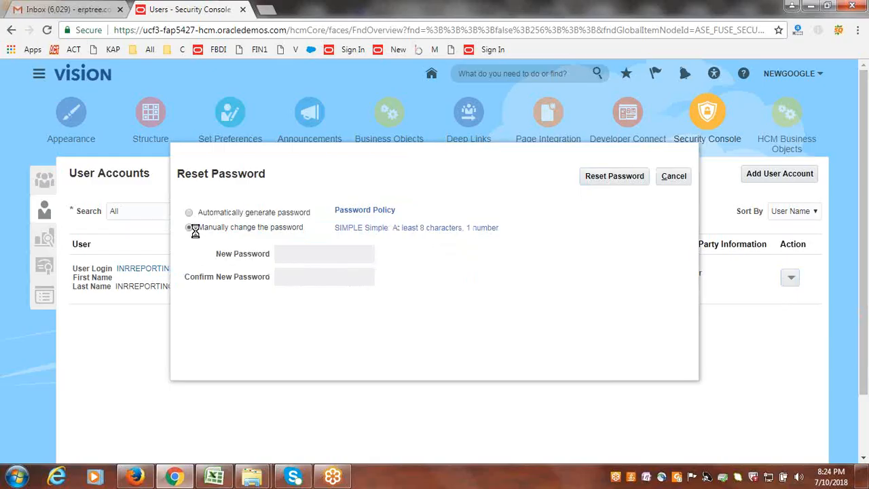
pyautogui.click(307, 253)
pyautogui.write('Wel')
pyautogui.press('Tab')
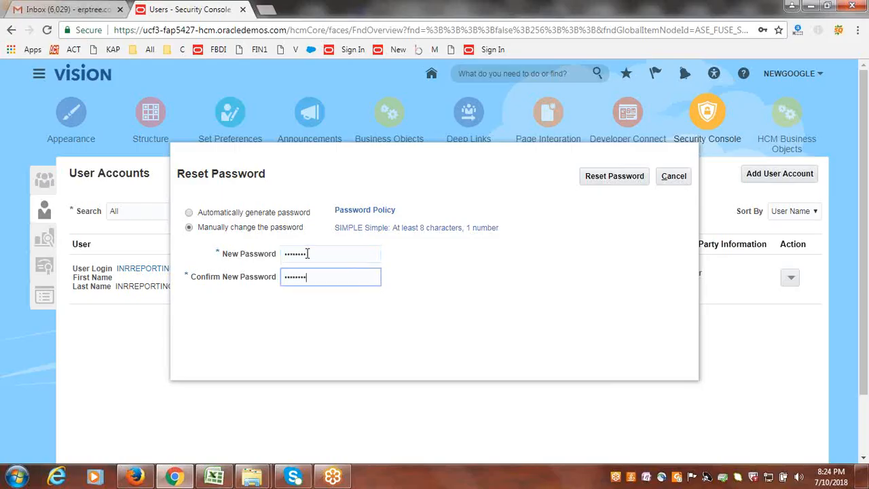
pyautogui.click(628, 178)
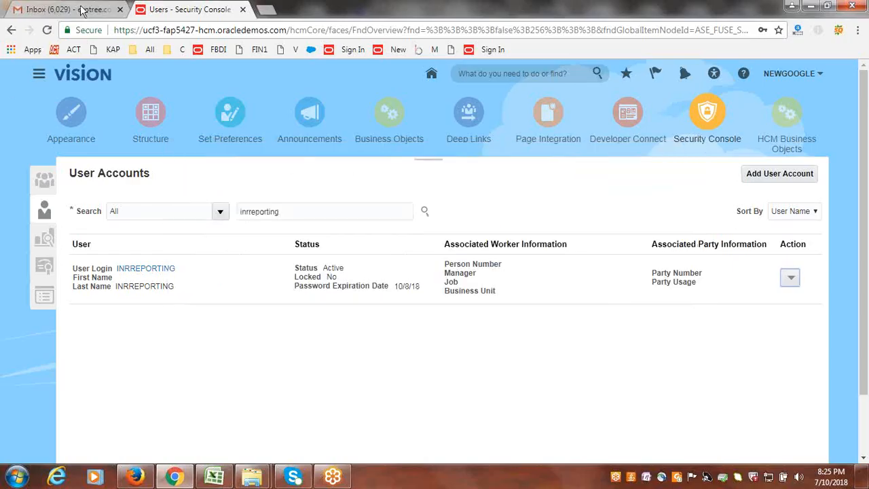
pyautogui.click(135, 479)
pyautogui.click(355, 27)
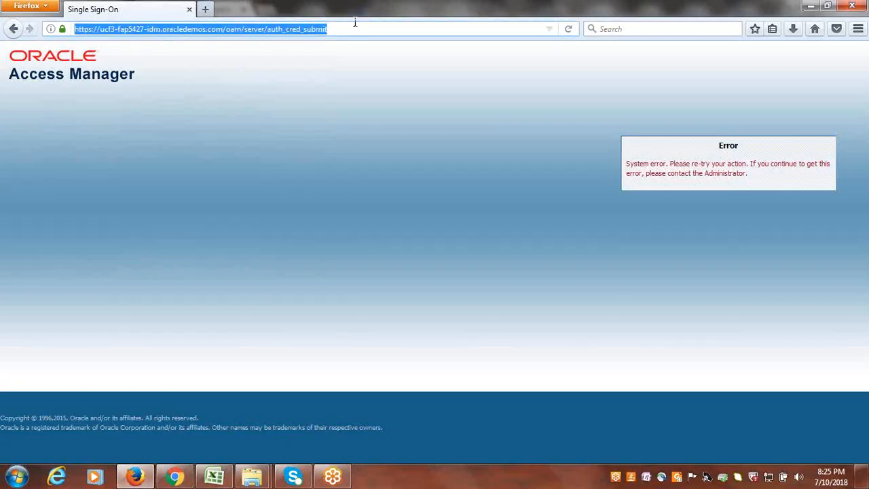
pyautogui.moveTo(356, 27); pyautogui.dragTo(231, 35)
pyautogui.press('BackSpace')
pyautogui.press('BackSpace')
pyautogui.press('Return')
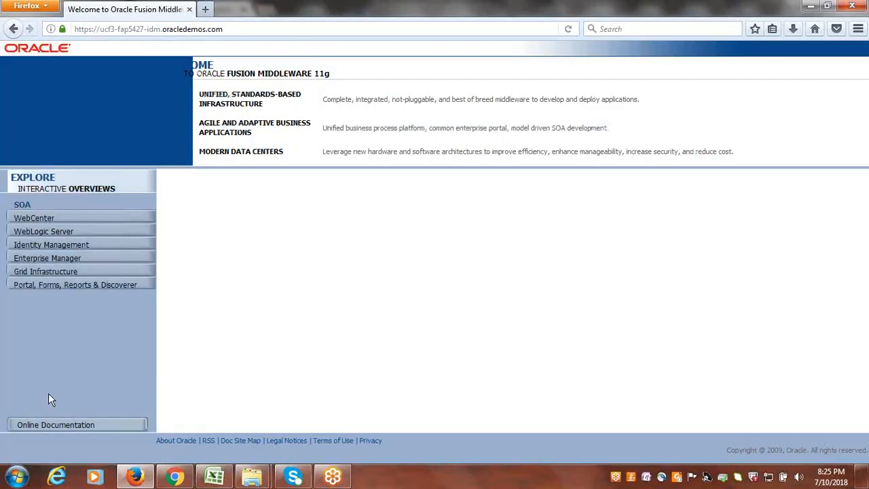
# - Copy the Security Console page address from Chrome and load it in Firefox
pyautogui.click(188, 479)
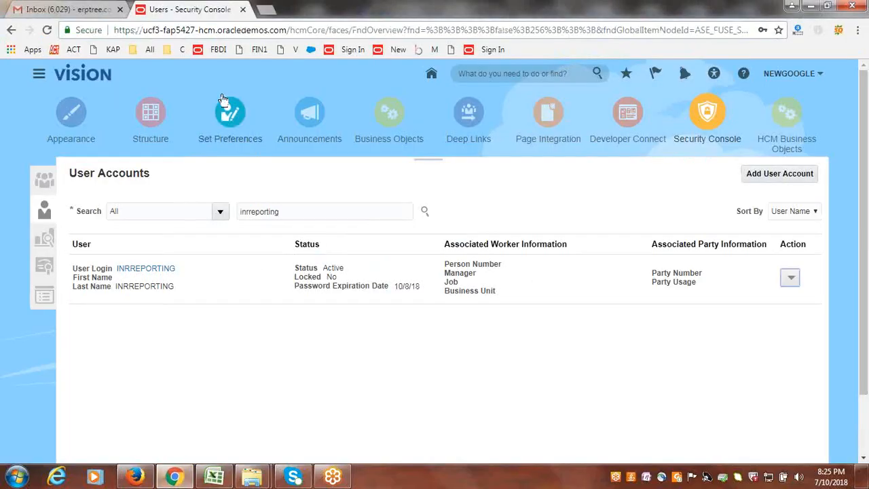
pyautogui.click(228, 30)
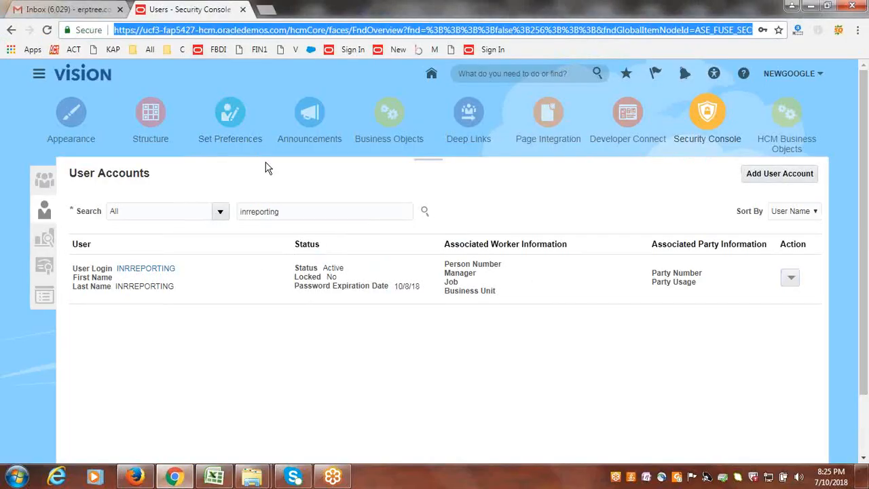
pyautogui.hotkey('alt', 'Tab')
pyautogui.click(260, 31)
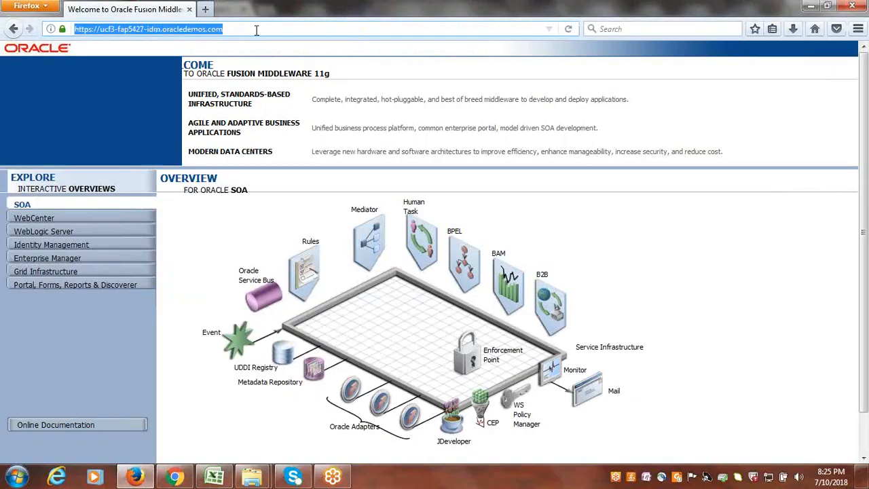
pyautogui.hotkey('ctrl', 'v')
pyautogui.press('Return')
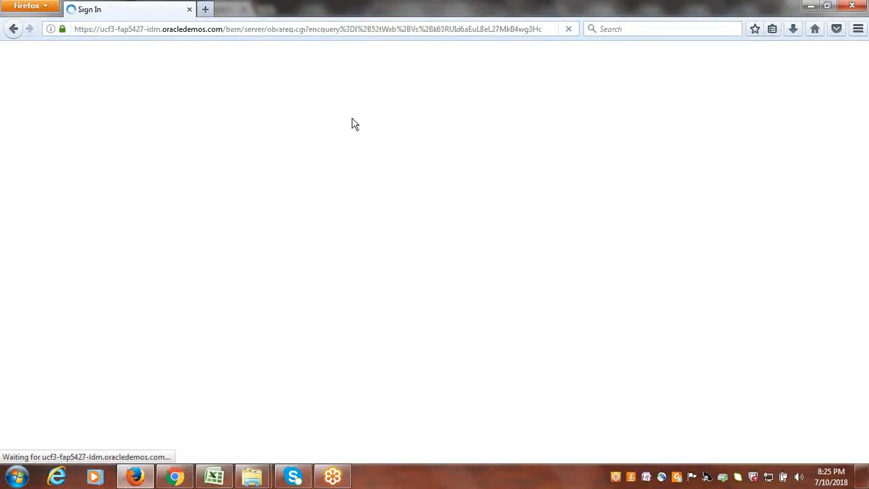
# - Sign in as INRREPORTING with the account password and open the Period Close work area
pyautogui.write('INRREPORTIN')
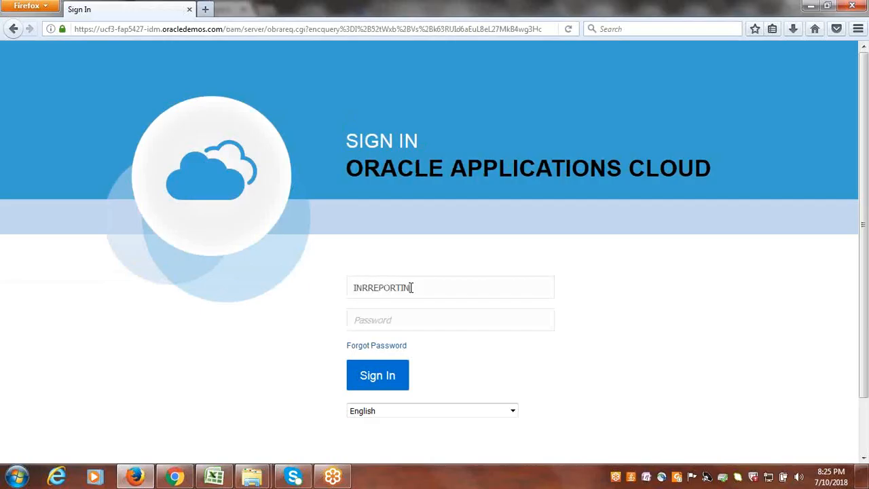
pyautogui.write('••')
pyautogui.click(384, 380)
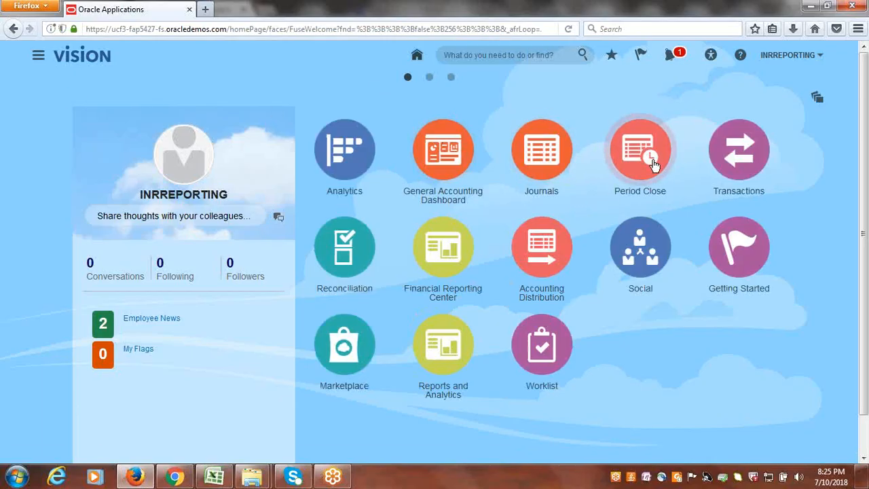
pyautogui.click(343, 146)
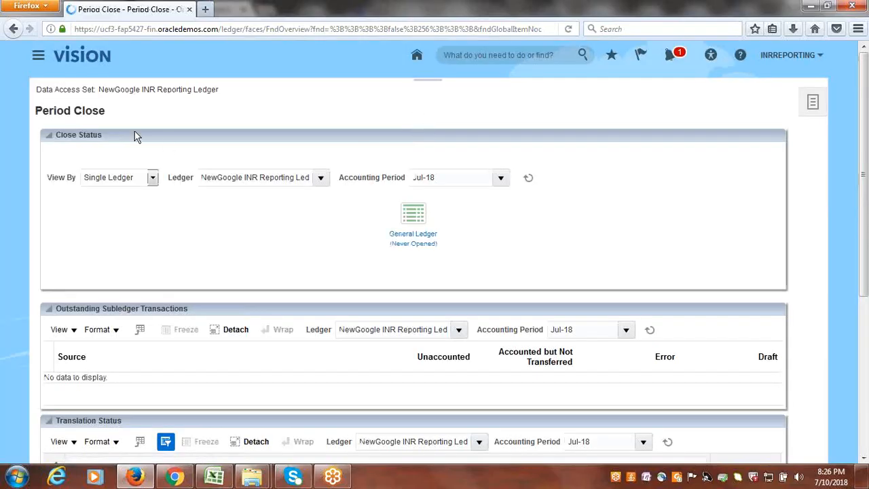
# - Open Jan-18 as the first General Ledger period of NewGoogle INR Reporting Ledger
pyautogui.moveTo(99, 90); pyautogui.dragTo(175, 100)
pyautogui.click(266, 97)
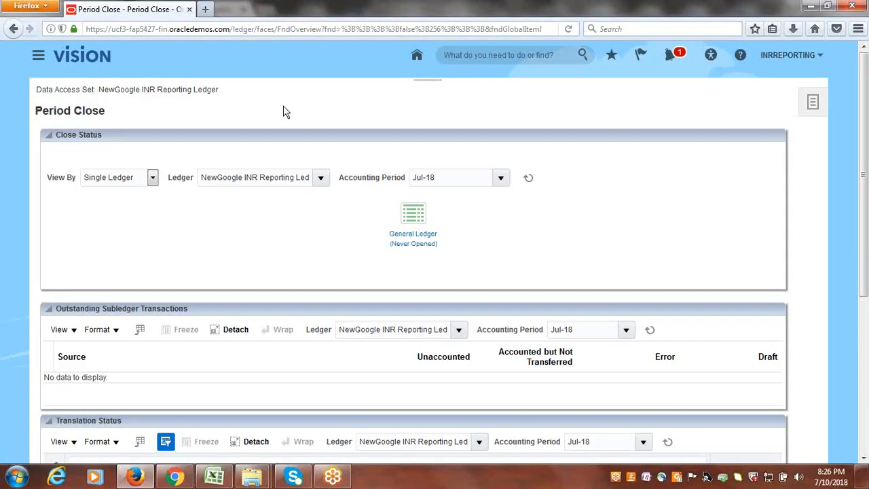
pyautogui.click(418, 243)
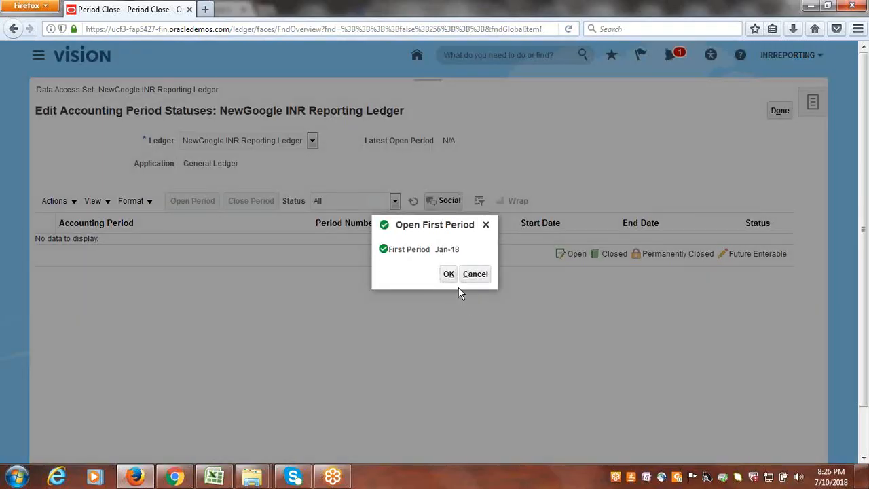
pyautogui.click(449, 273)
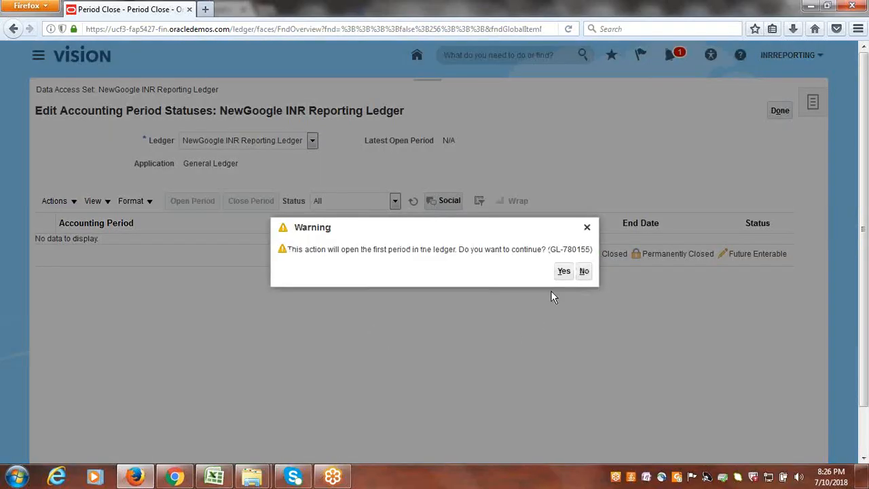
pyautogui.click(563, 271)
pyautogui.click(531, 271)
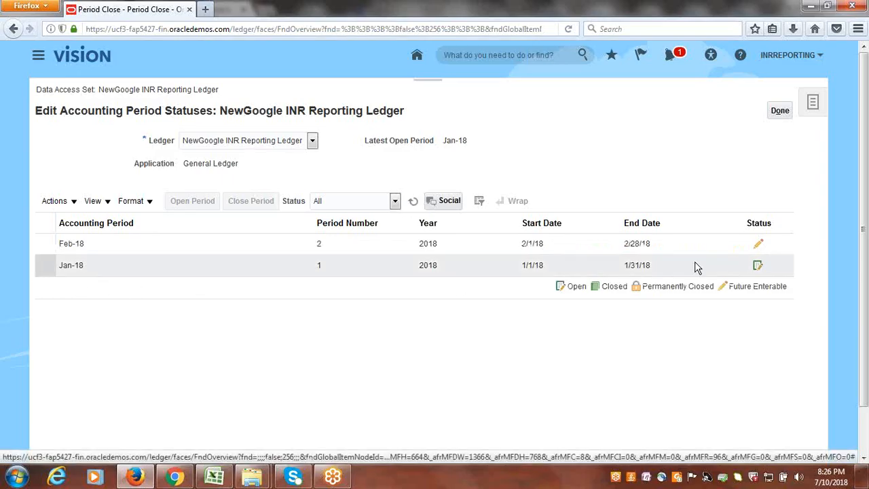
# - Open the General Ledger periods of NewGoogle INR Reporting Ledger up to target period Jul-18, refresh the statuses and finish editing
pyautogui.click(74, 202)
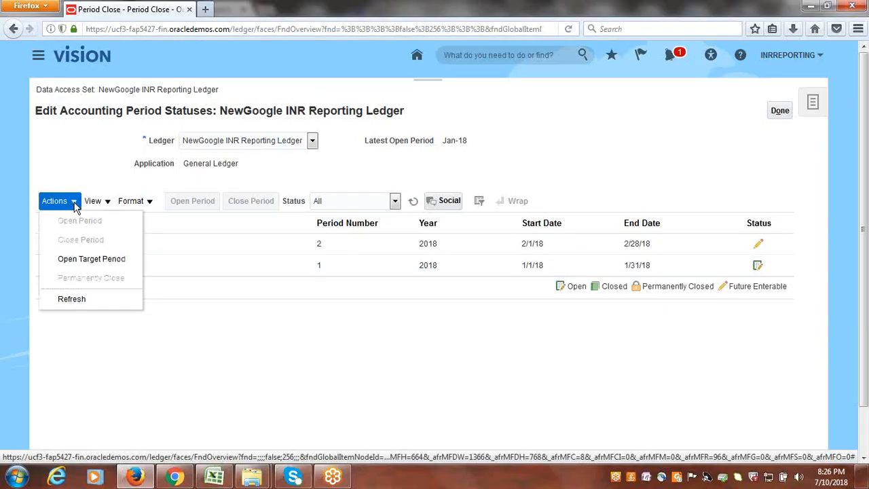
pyautogui.click(88, 263)
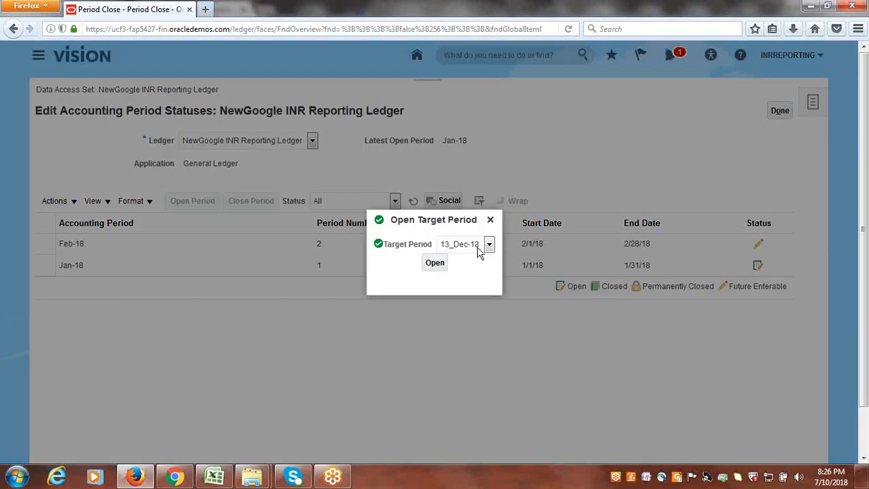
pyautogui.click(489, 246)
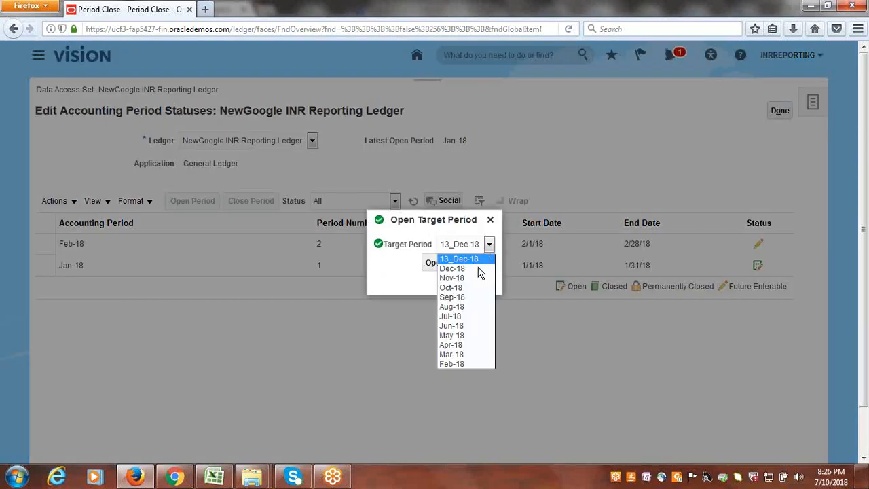
pyautogui.click(470, 317)
pyautogui.click(433, 264)
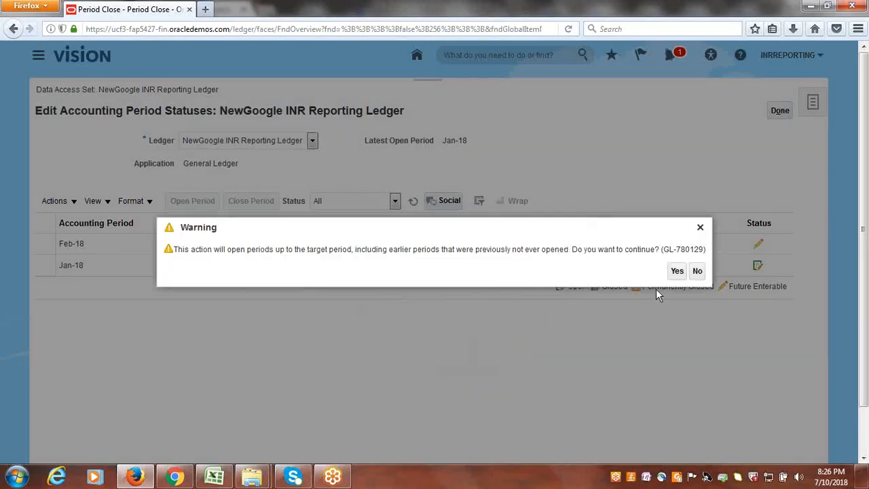
pyautogui.click(676, 272)
pyautogui.click(532, 271)
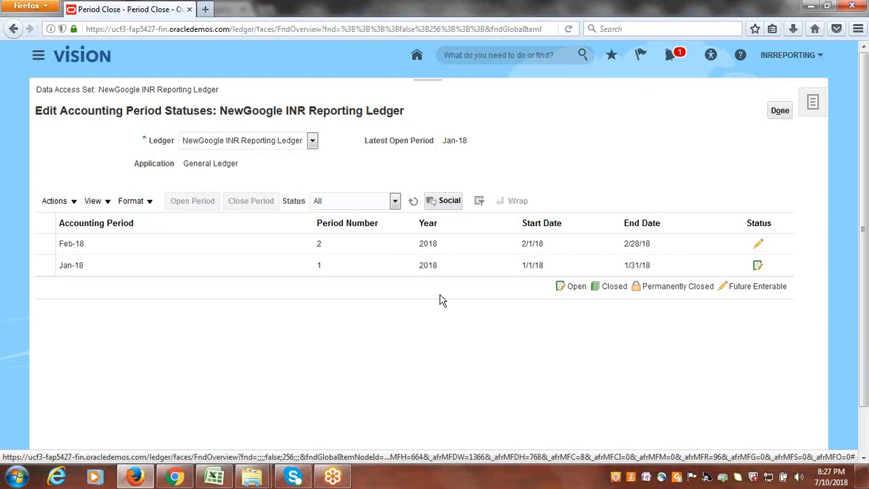
pyautogui.click(411, 201)
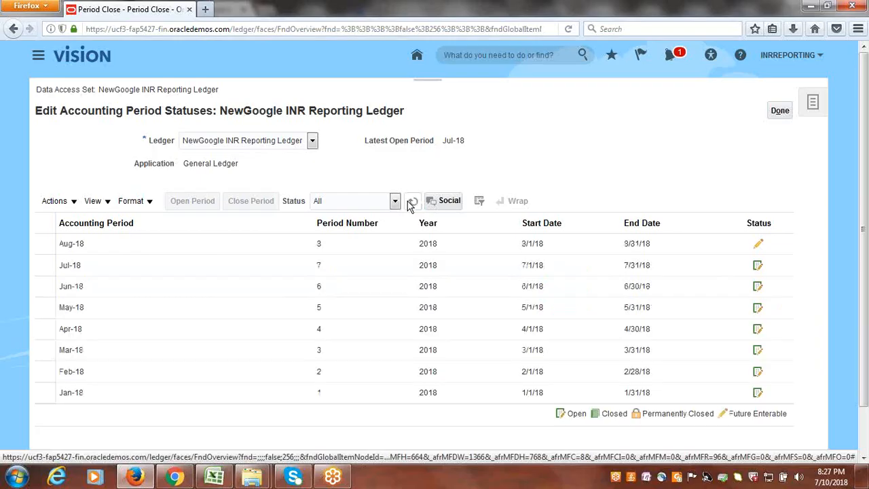
pyautogui.click(410, 203)
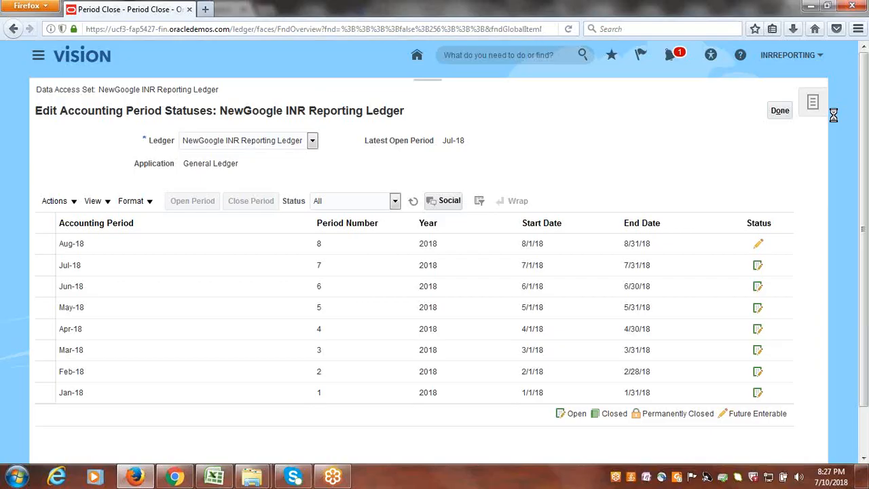
pyautogui.click(781, 113)
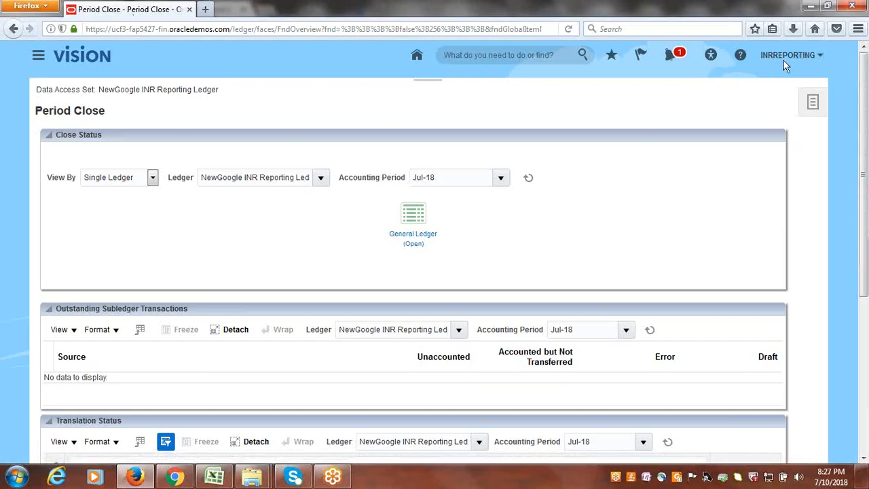
# - Switch to Chrome and open the General Accounting Journals work area
pyautogui.click(176, 477)
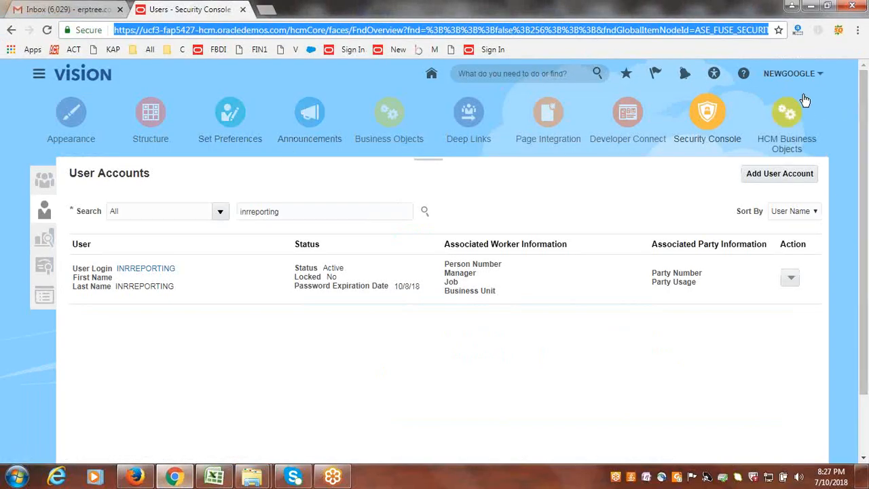
pyautogui.click(756, 88)
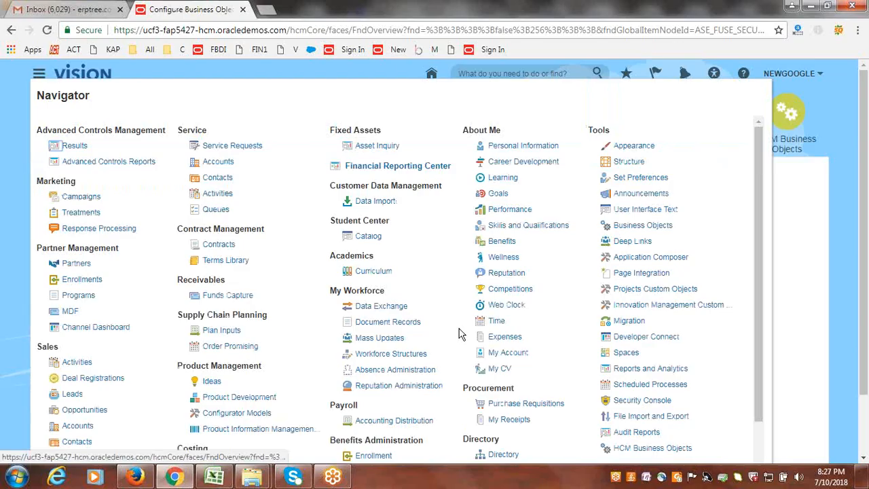
pyautogui.scroll(-3, 316, 299)
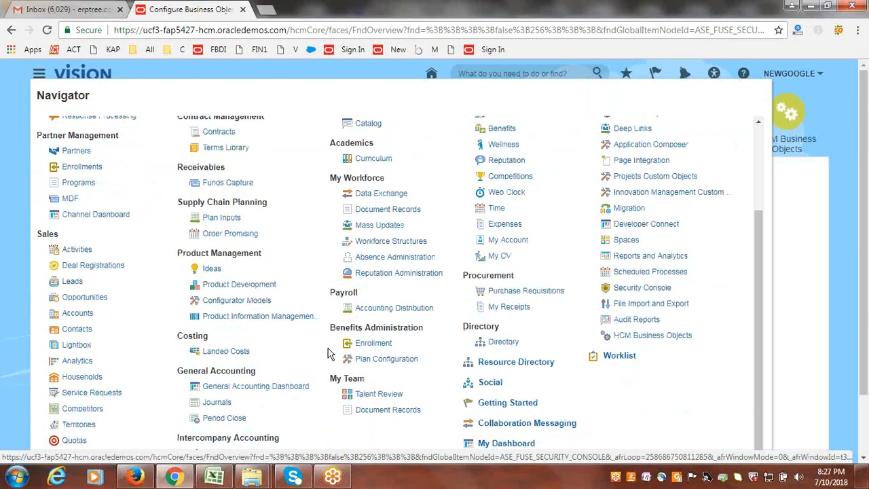
pyautogui.click(217, 402)
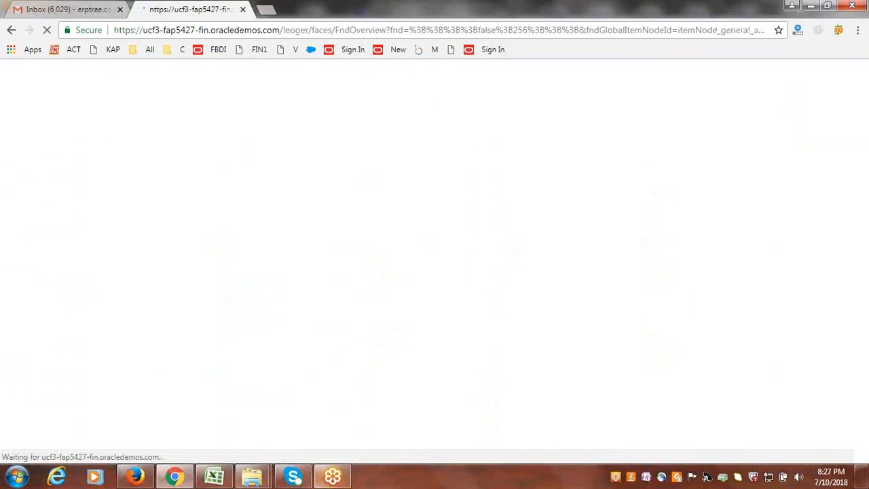
# - Switch to the Excel checklist and mark Open Periods in Reporting Ledger and Run LDAP Job as Done in column B
pyautogui.click(215, 477)
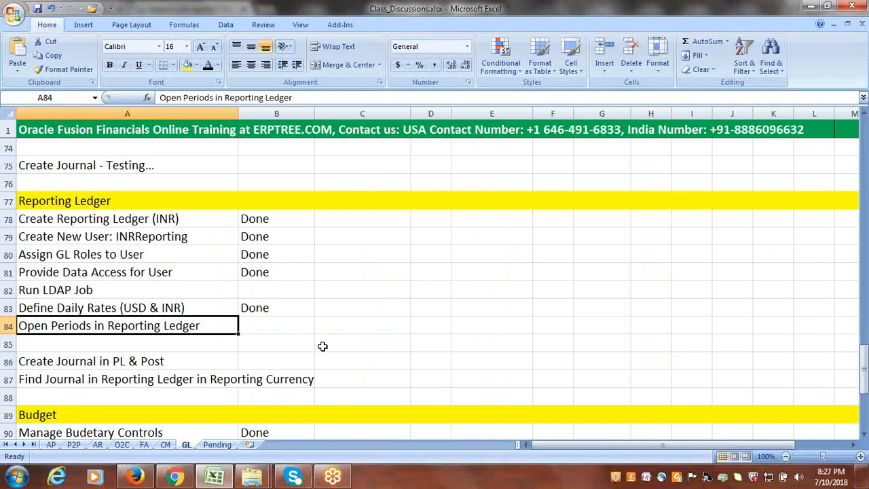
pyautogui.press('Right')
pyautogui.write('done')
pyautogui.hotkey('ctrl', 'Return')
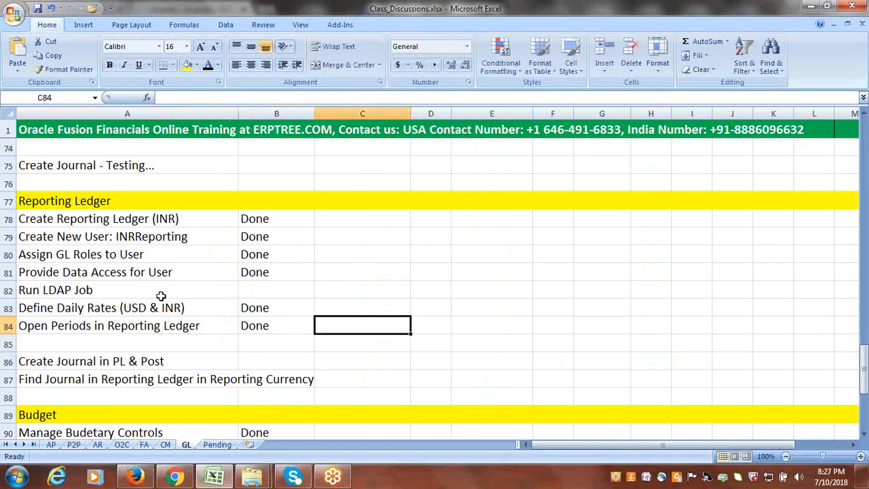
pyautogui.press('Up')
pyautogui.press('Up')
pyautogui.write('done')
pyautogui.press('Right')
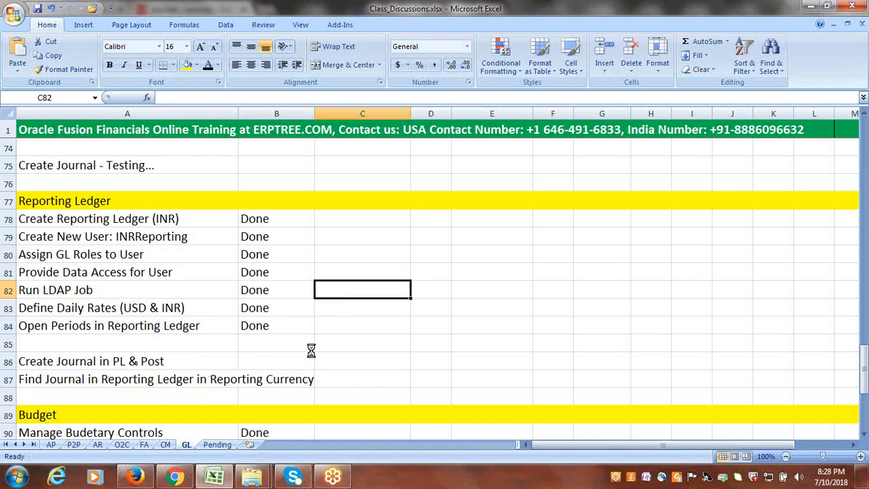
# - Return to Chrome and create a journal named Test with the category Adjustment in NewGoogle USA Primary Ledger
pyautogui.hotkey('alt', 'Tab')
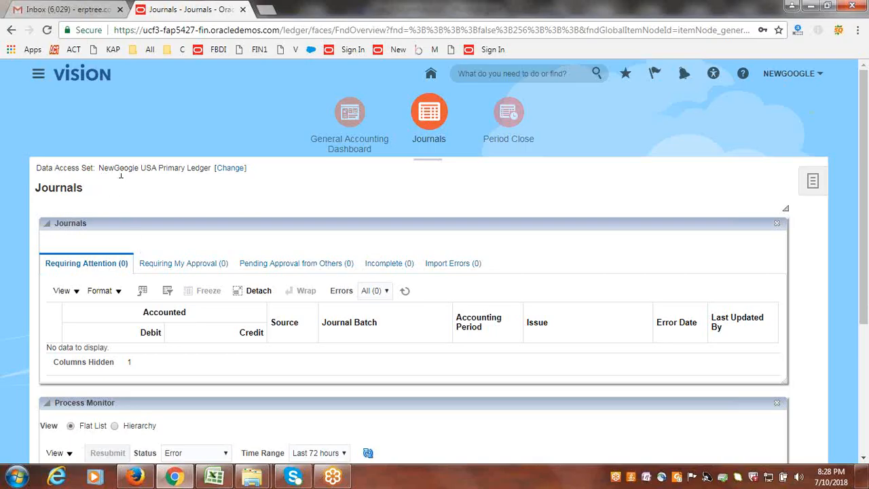
pyautogui.click(805, 182)
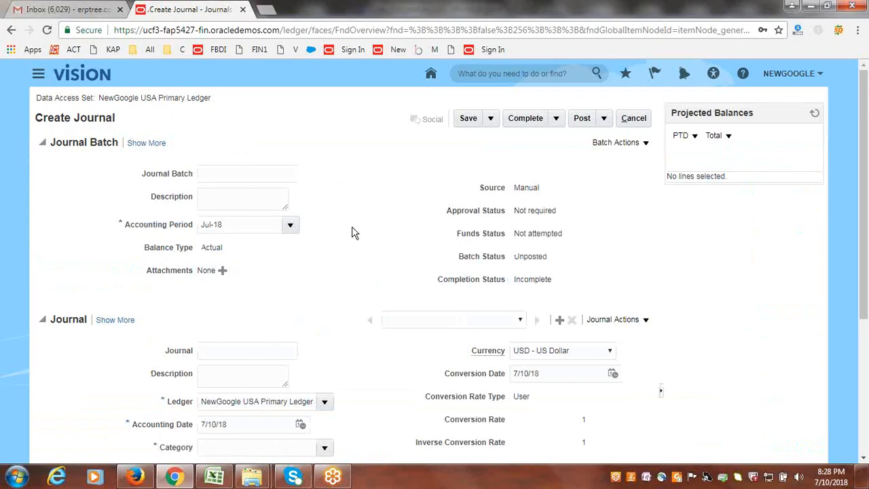
pyautogui.scroll(-1, 352, 233)
pyautogui.click(266, 290)
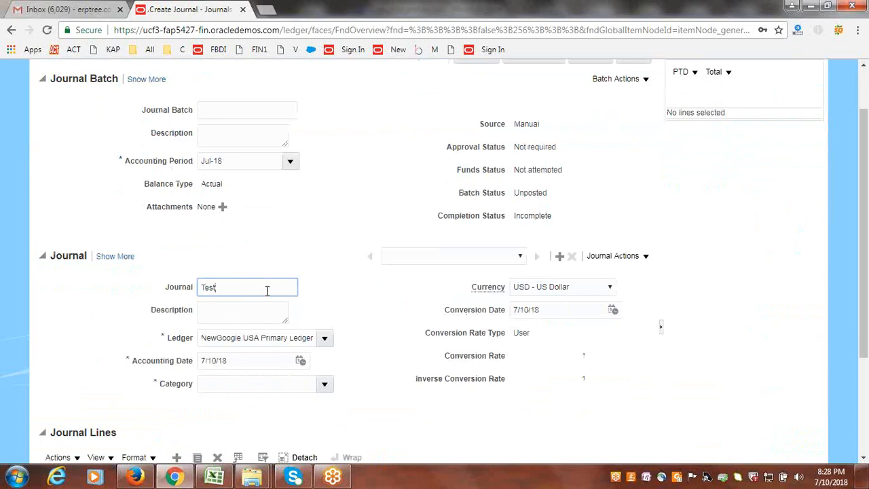
pyautogui.scroll(-3, 335, 225)
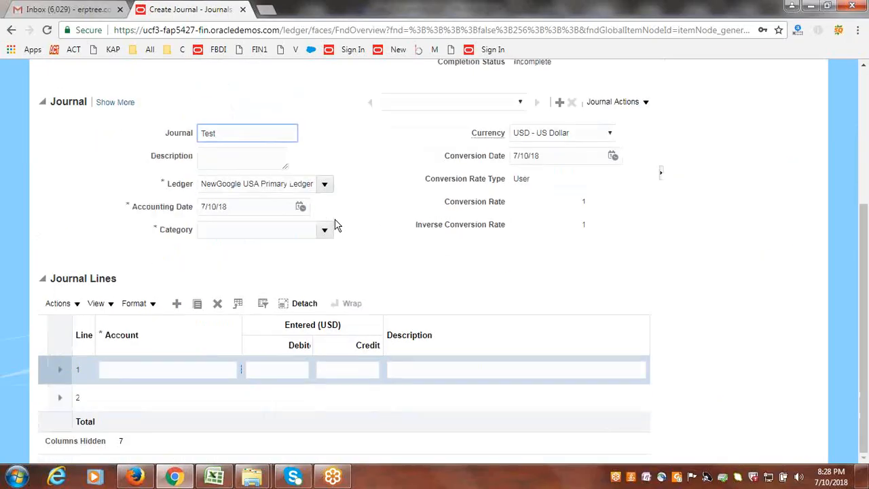
pyautogui.click(326, 229)
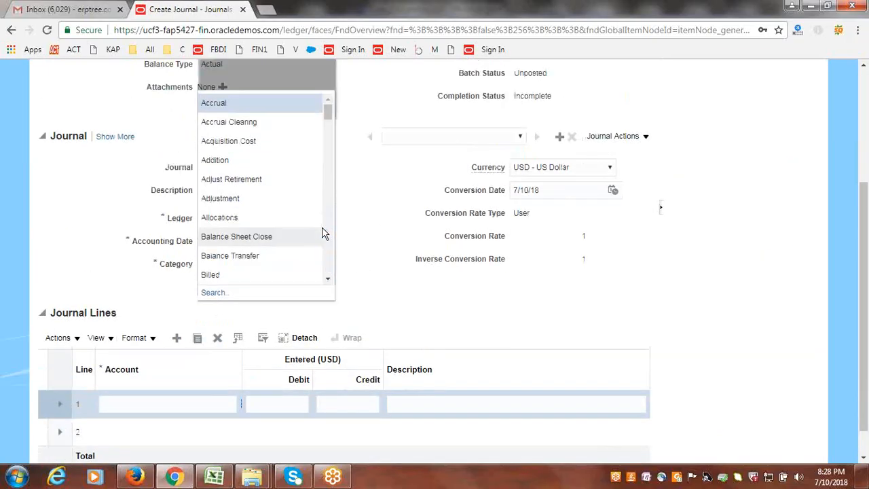
pyautogui.click(224, 197)
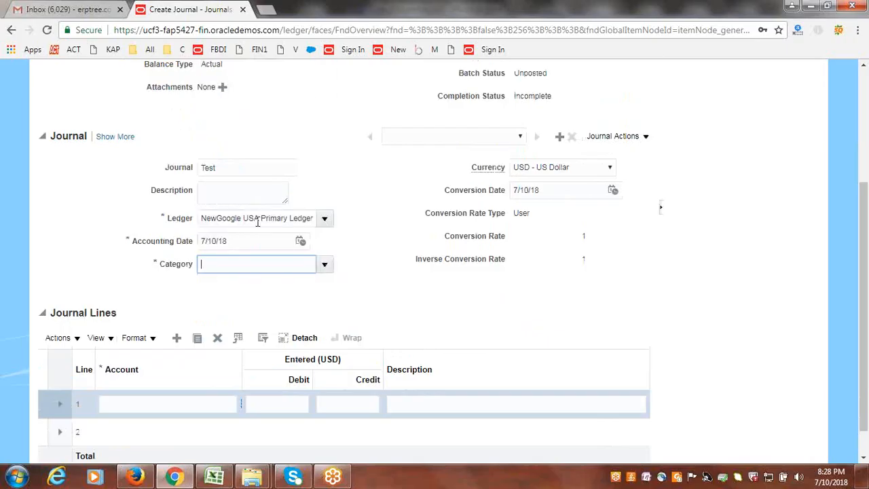
# - Start the account of journal line 1 with company 1000 and department 1000 Finance
pyautogui.click(167, 405)
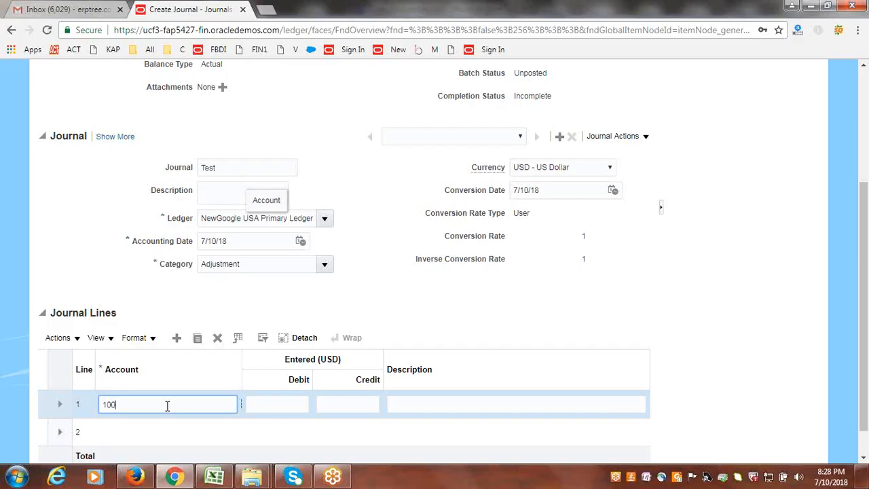
pyautogui.press('Tab')
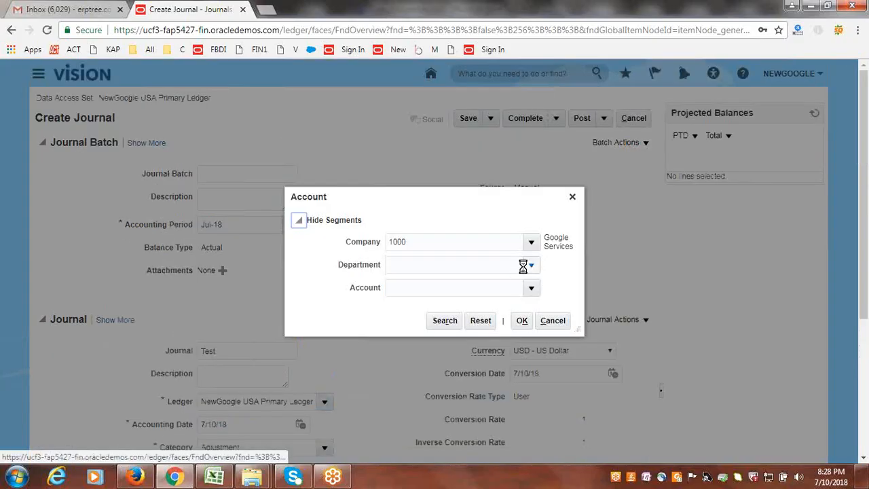
pyautogui.click(528, 265)
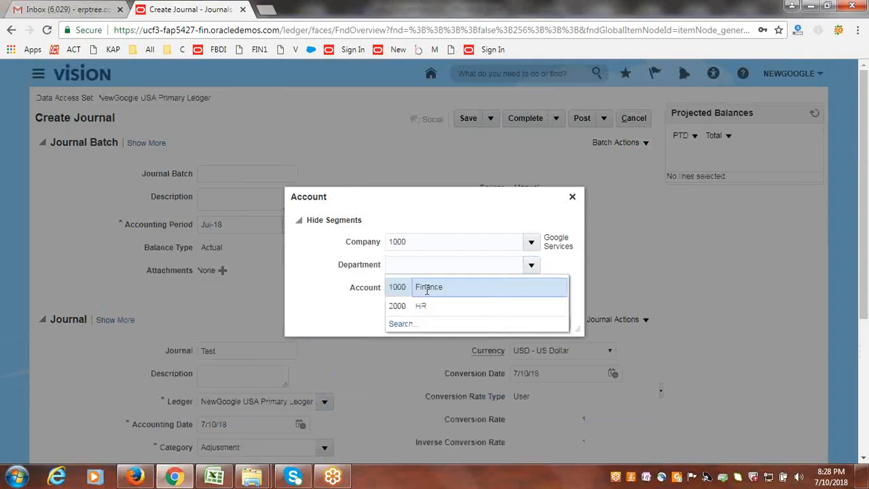
pyautogui.click(428, 290)
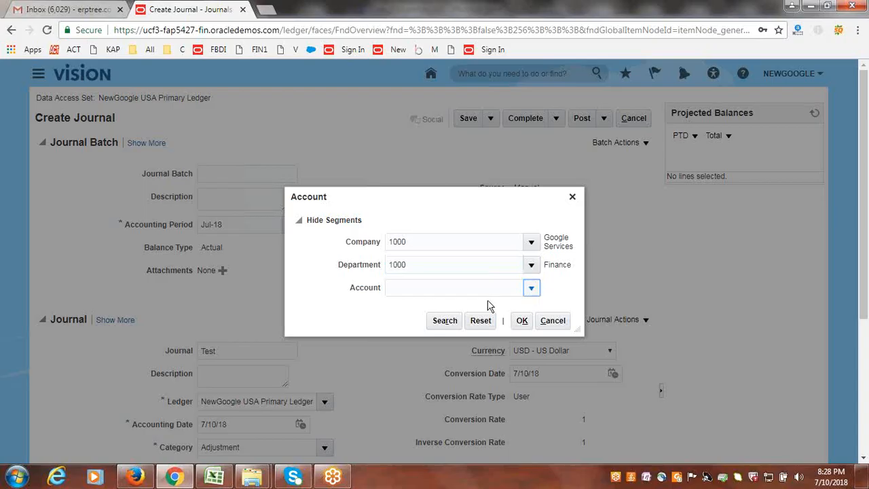
# - Search the account values by the description Expense and assign 50500 Expenses Burden to journal line 1
pyautogui.click(529, 288)
pyautogui.click(399, 266)
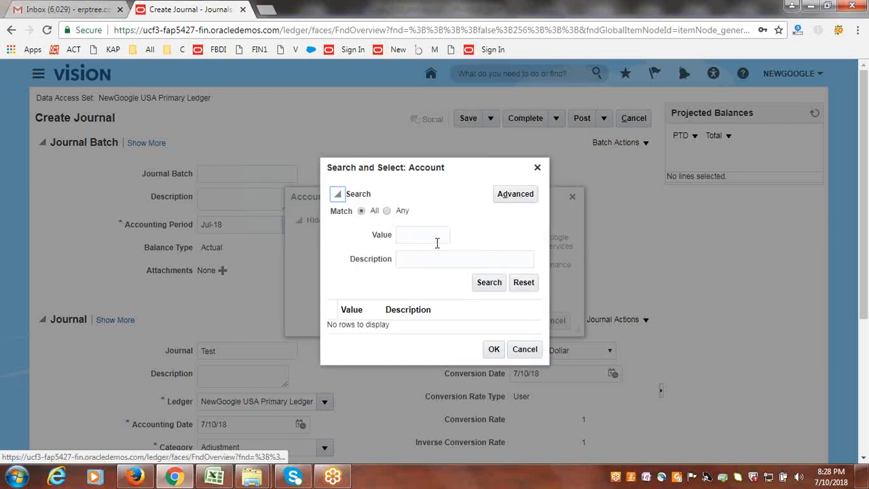
pyautogui.click(438, 259)
pyautogui.write('Ex')
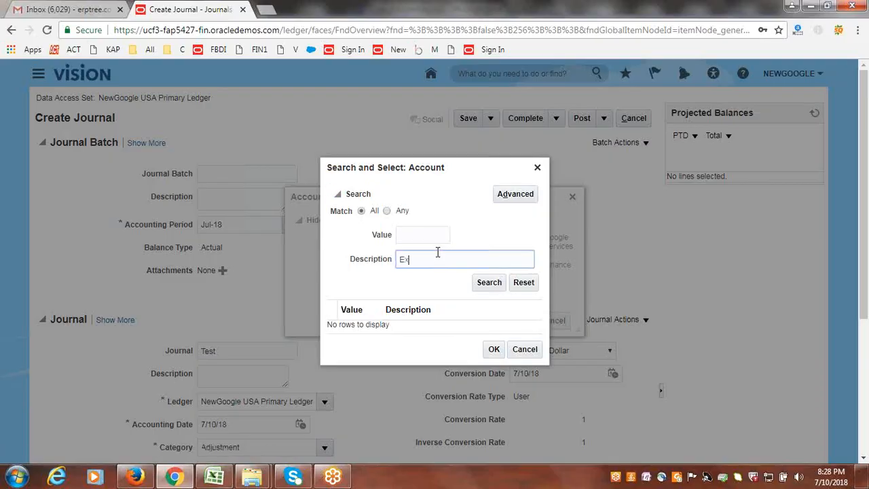
pyautogui.write('pense')
pyautogui.click(490, 283)
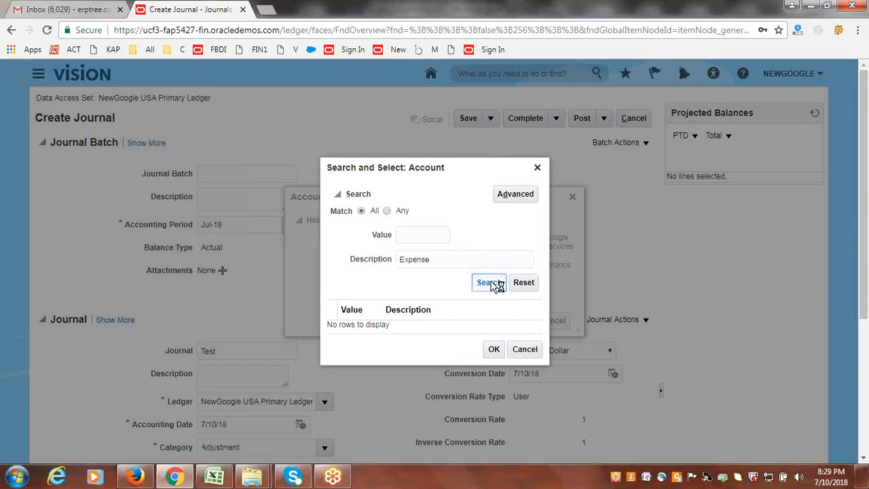
pyautogui.click(409, 317)
pyautogui.click(494, 364)
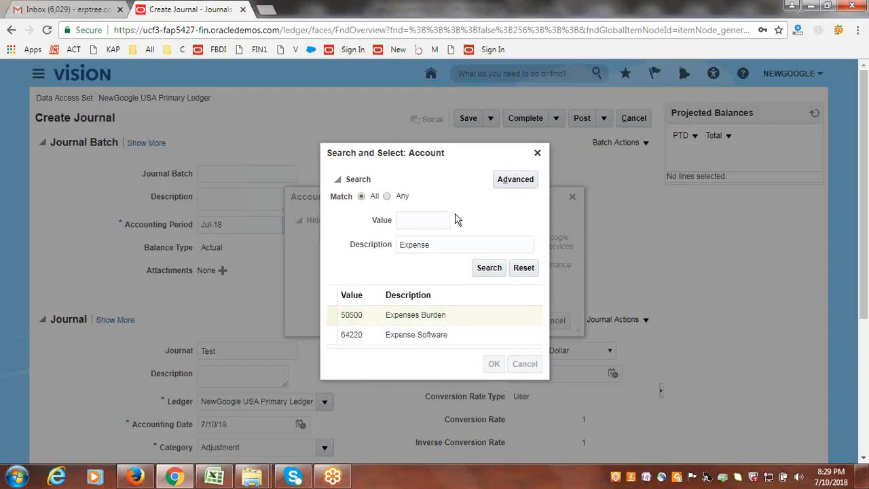
pyautogui.click(524, 324)
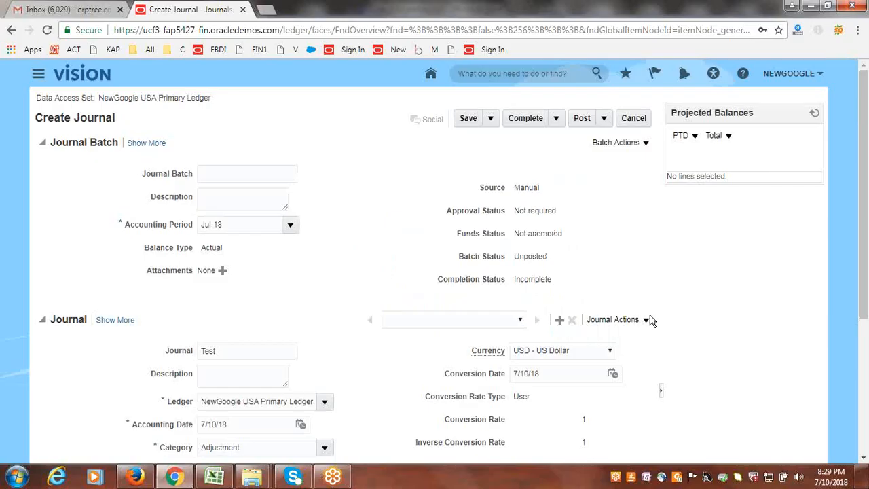
# - Enter a debit of 10000 USD on journal line 1
pyautogui.scroll(-3, 650, 322)
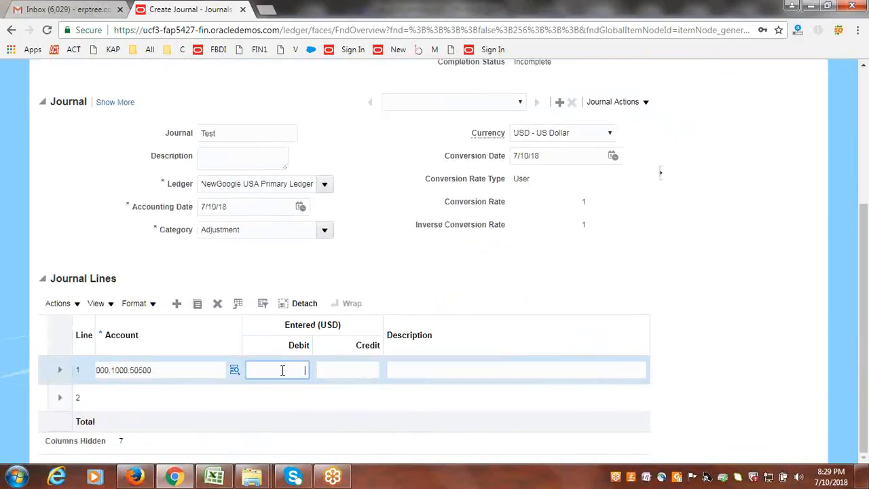
pyautogui.click(283, 370)
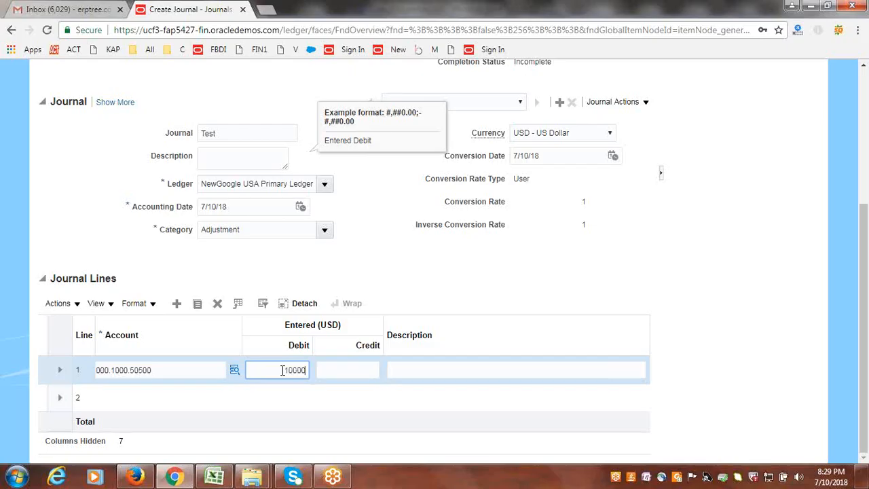
pyautogui.press('Tab')
# - Assign company 1000, department 1000 and account 11200 Cash to journal line 2
pyautogui.click(125, 397)
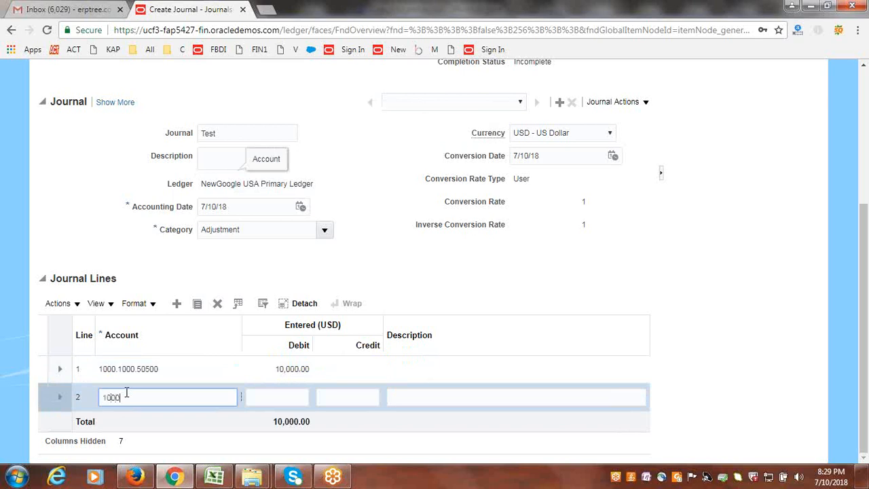
pyautogui.press('Tab')
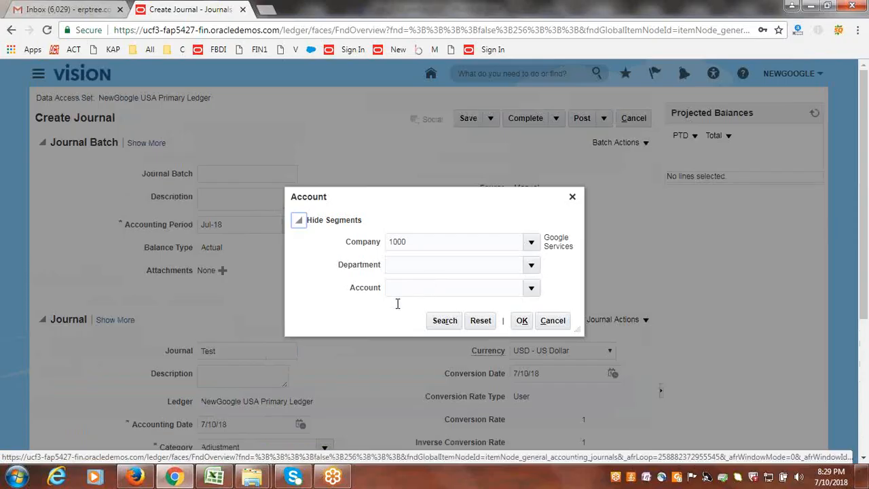
pyautogui.click(531, 265)
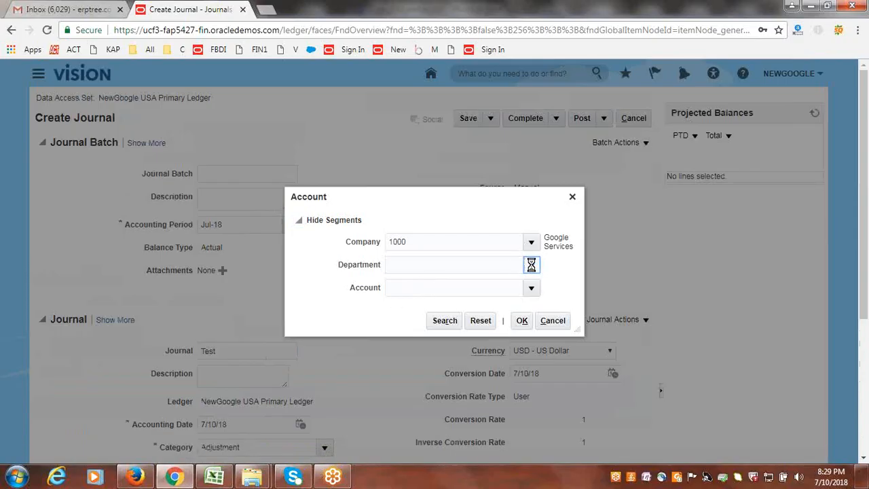
pyautogui.click(455, 291)
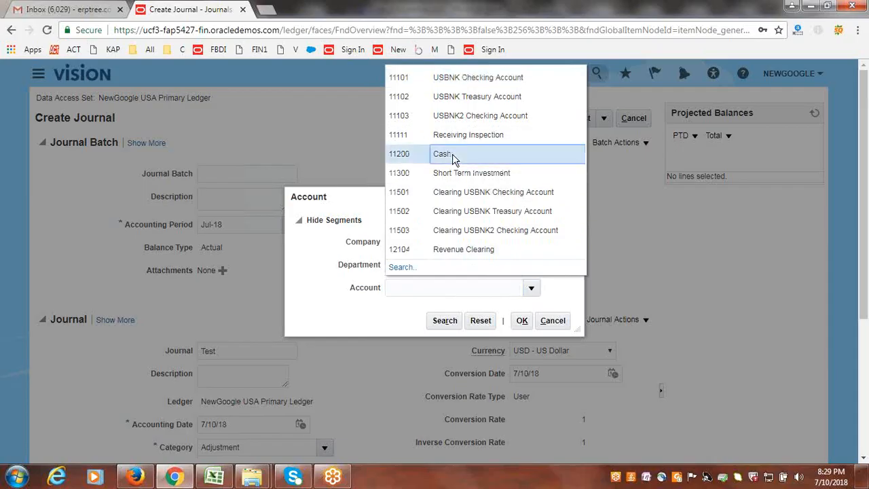
pyautogui.click(453, 158)
pyautogui.click(522, 323)
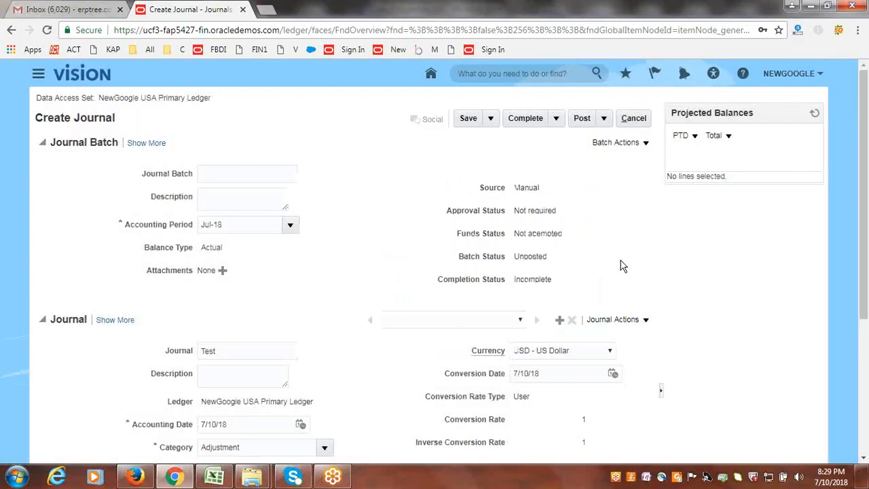
# - Enter a credit of 10000 USD on journal line 2
pyautogui.scroll(-4, 622, 264)
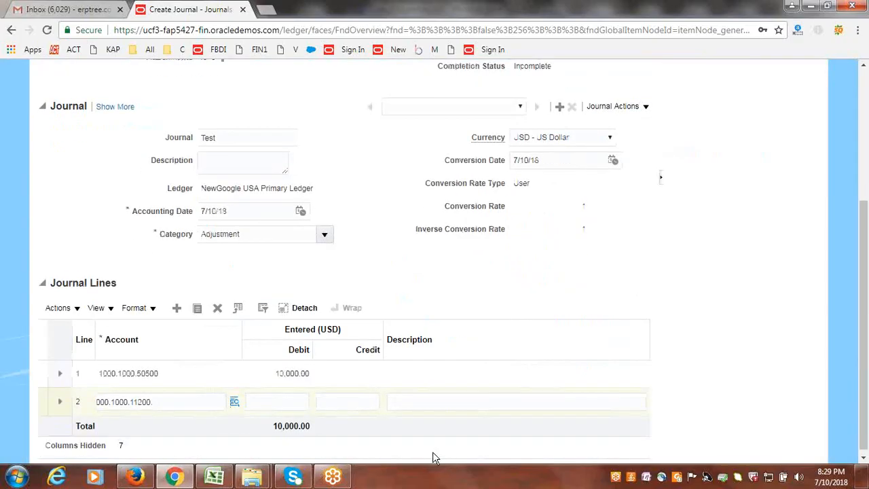
pyautogui.click(362, 400)
pyautogui.write('10000')
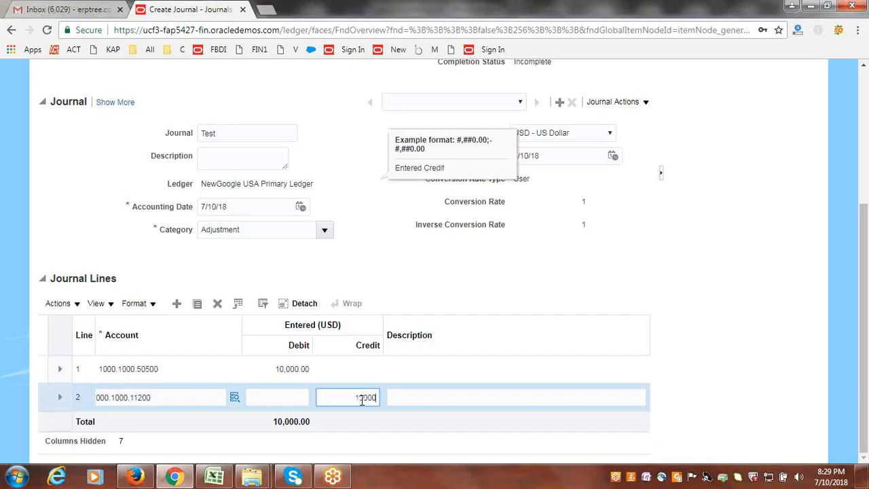
pyautogui.click(398, 236)
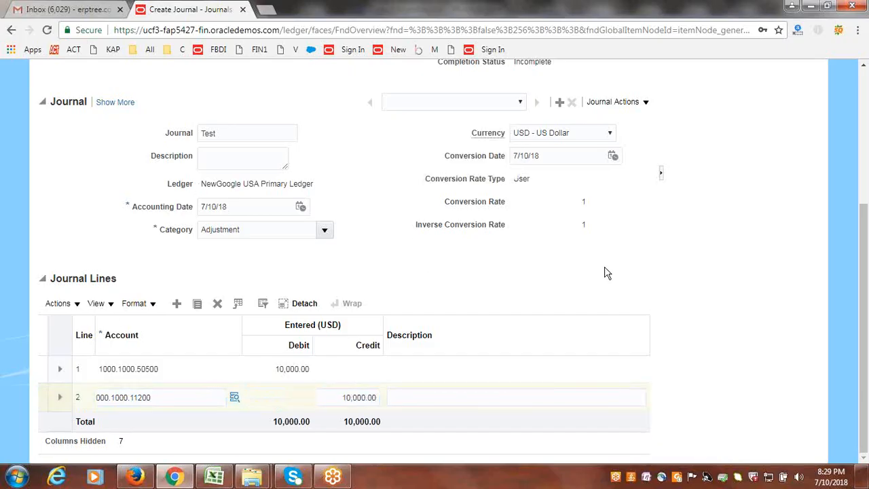
# - Save the Test journal and mark its batch as complete
pyautogui.scroll(3, 595, 264)
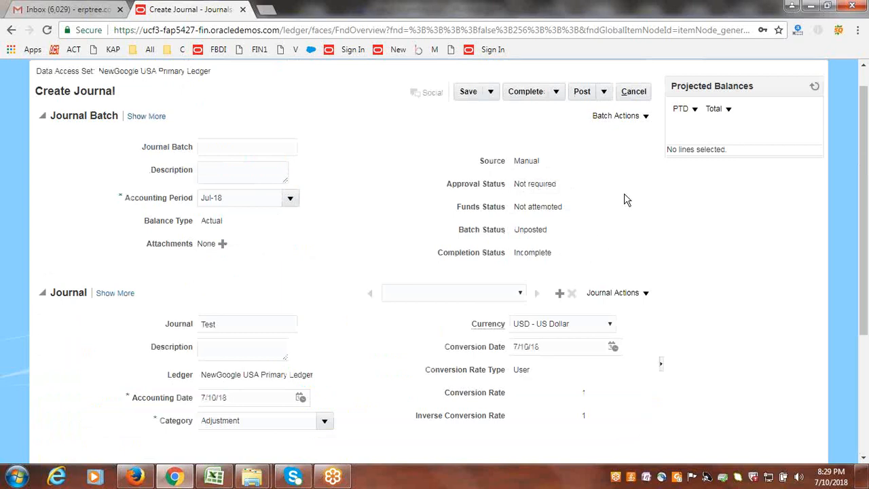
pyautogui.click(466, 93)
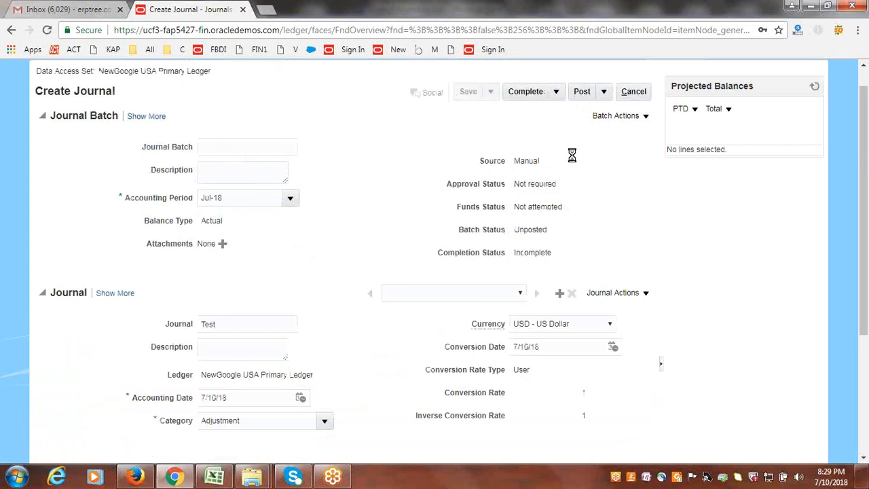
pyautogui.click(527, 95)
pyautogui.click(524, 95)
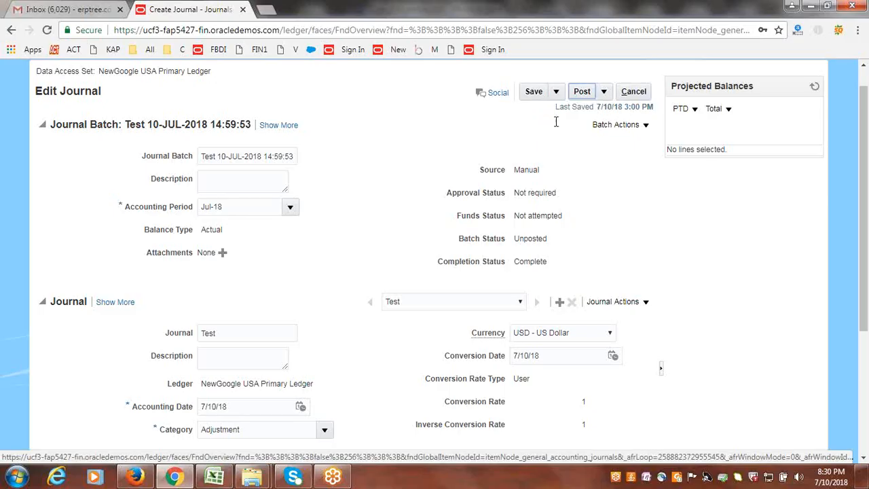
# - Post the Test journal batch and refresh its projected balances
pyautogui.click(584, 91)
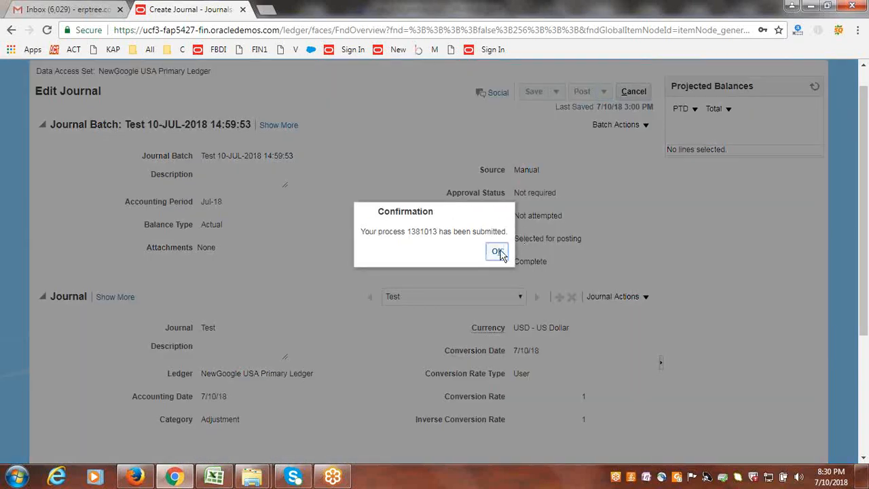
pyautogui.click(498, 252)
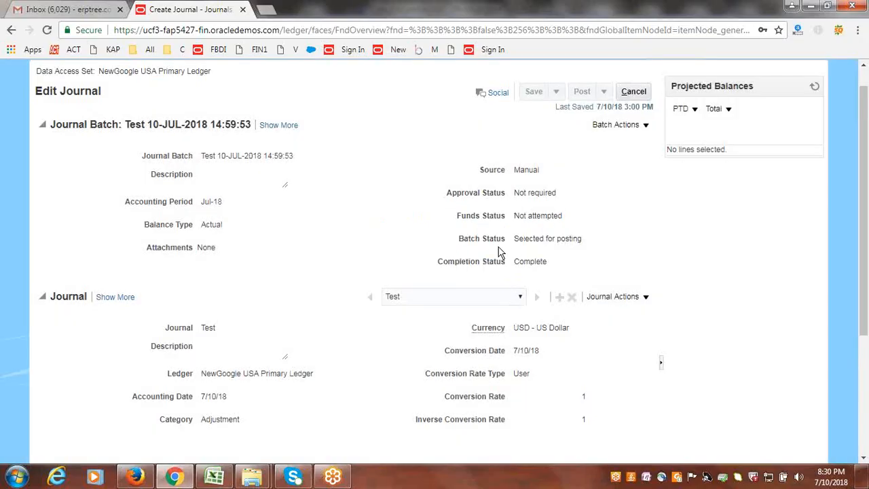
pyautogui.click(815, 89)
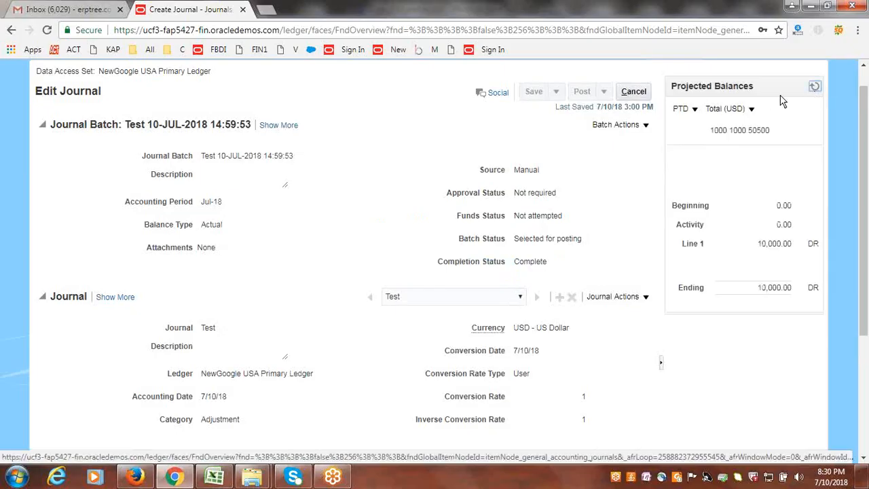
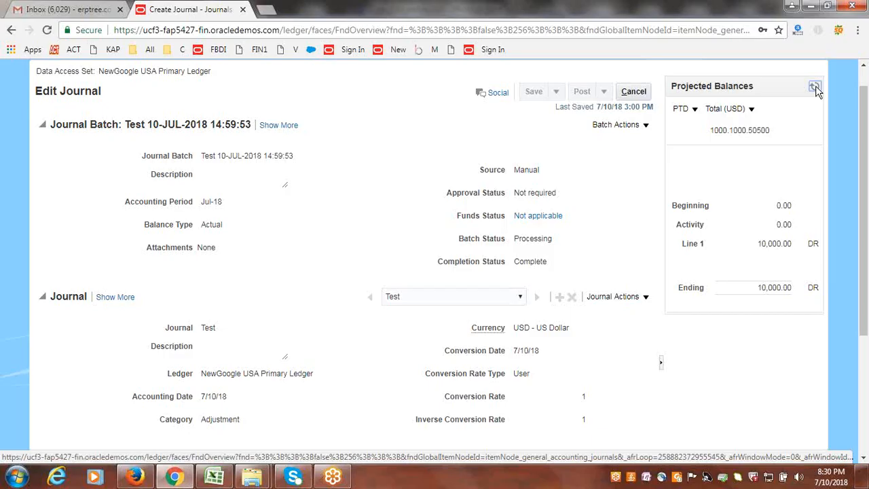
# - Refresh the Test journal's projected balances, and switch to the INR Reporting Ledger session in Firefox to open Manage Journals
pyautogui.click(816, 87)
pyautogui.click(143, 479)
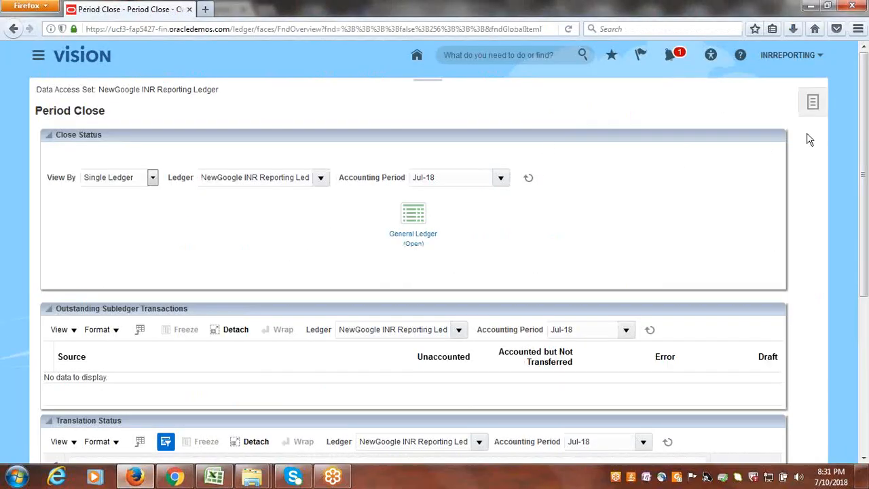
pyautogui.click(814, 103)
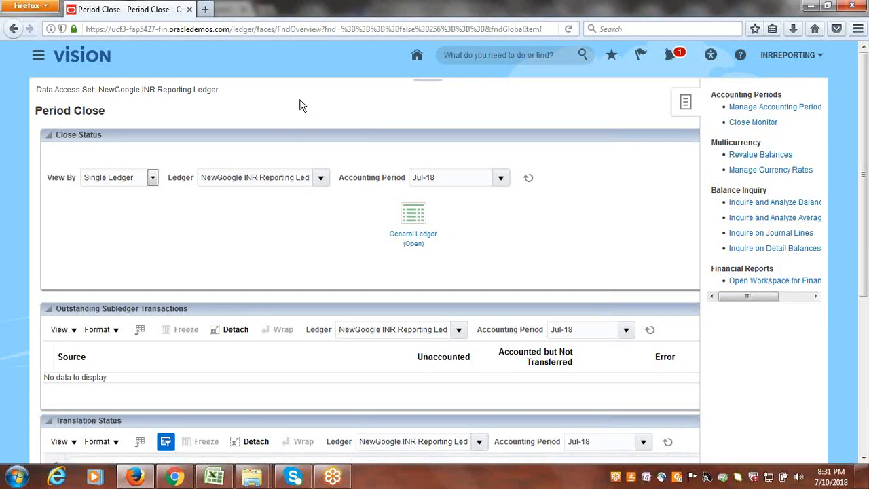
pyautogui.click(428, 83)
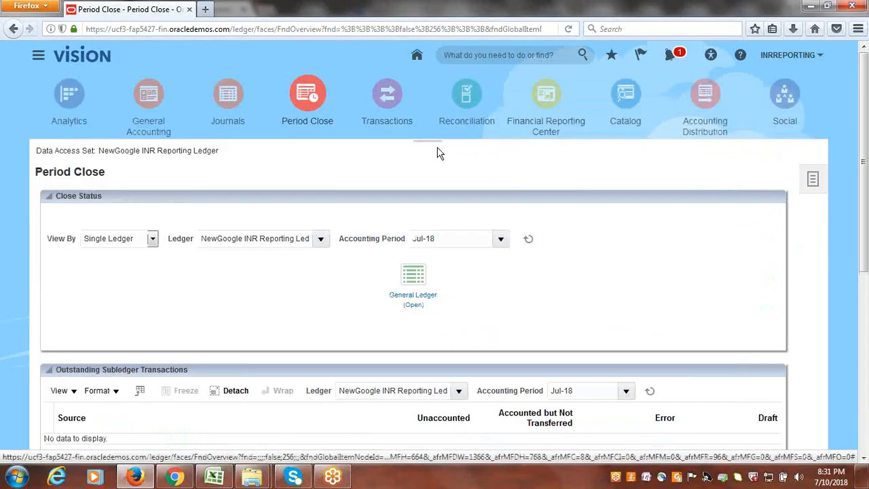
pyautogui.click(225, 99)
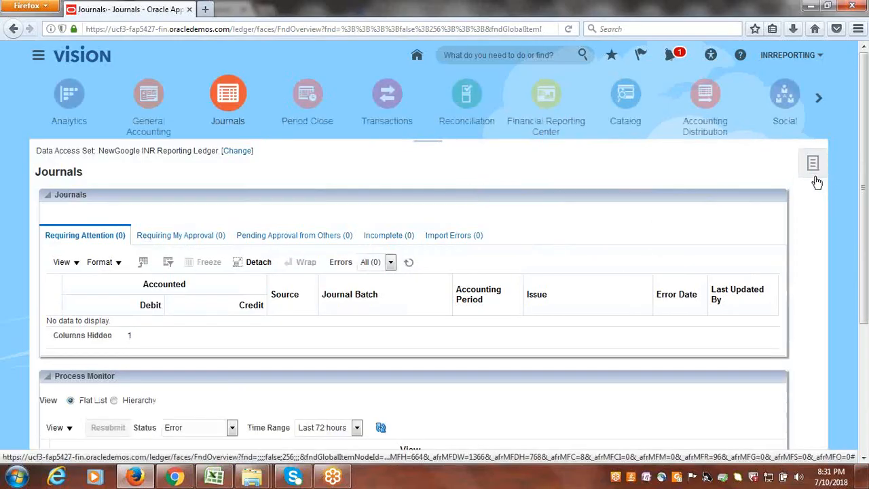
pyautogui.click(814, 166)
pyautogui.click(746, 170)
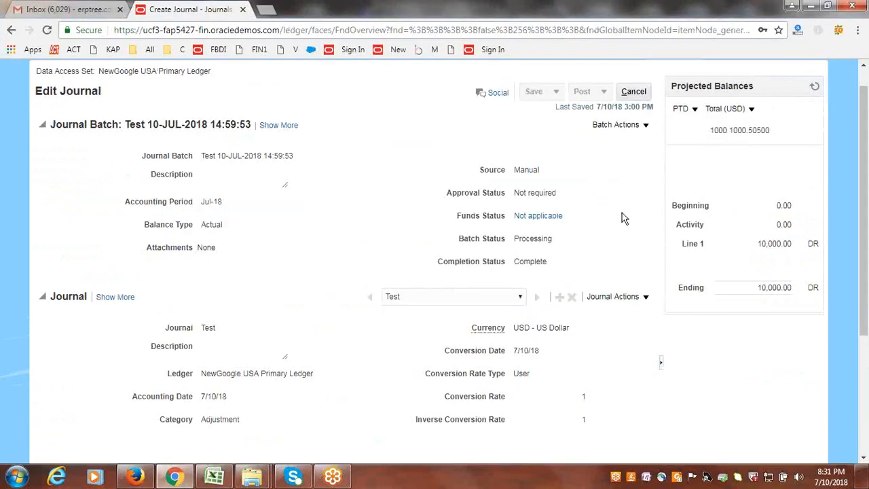
# - Refresh the Test journal's balances in Chrome, and search the INR Reporting Ledger's journals in Firefox for accounting period Jul-18
pyautogui.click(817, 91)
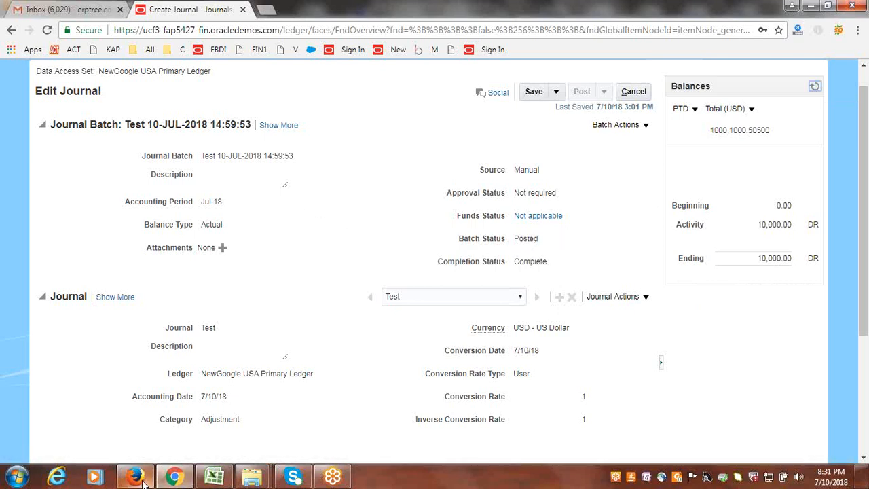
pyautogui.moveTo(143, 479)
pyautogui.click(141, 415)
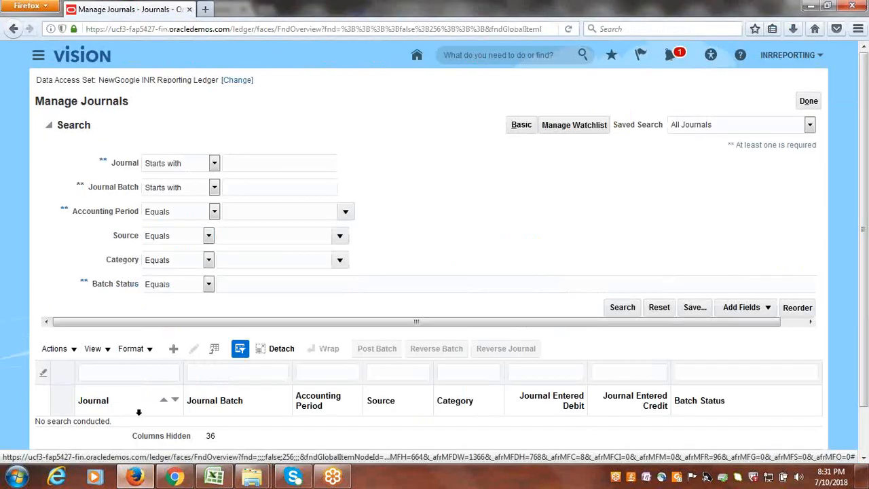
pyautogui.click(346, 211)
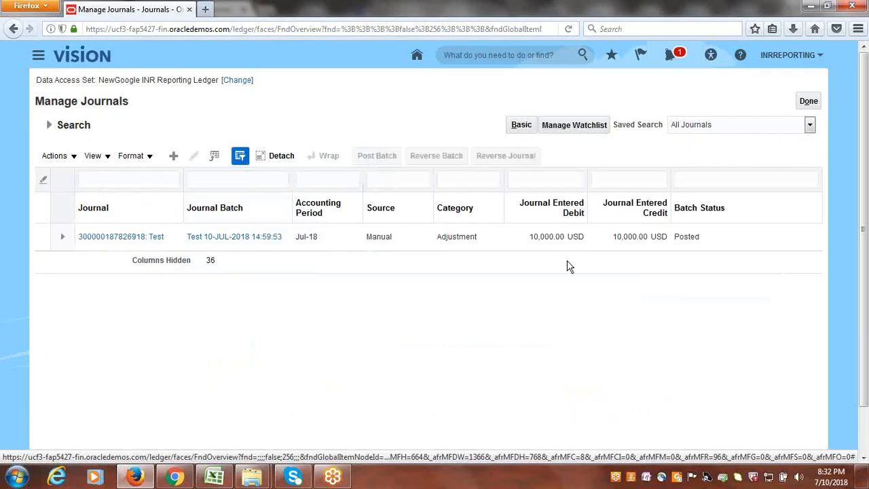
# - Open the Test journal in the INR Reporting Ledger, examine its conversion rate and accounted INR lines, and leave Manage Journals
pyautogui.click(109, 239)
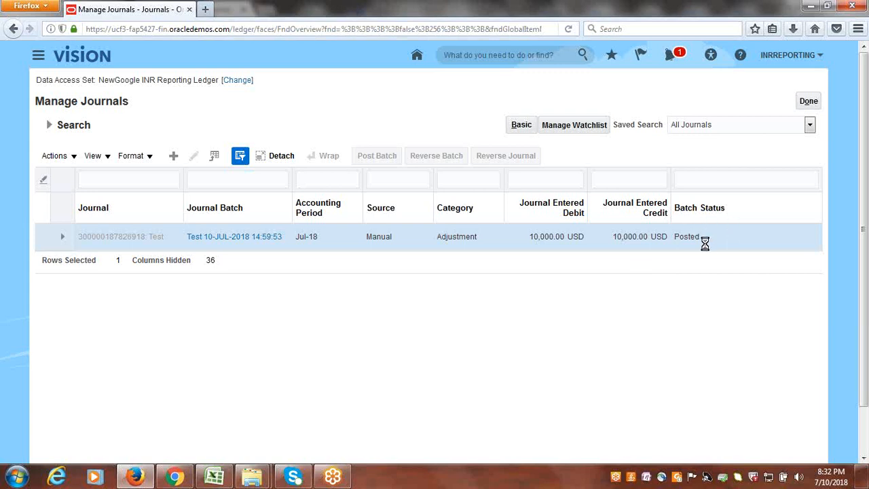
pyautogui.scroll(-3, 605, 271)
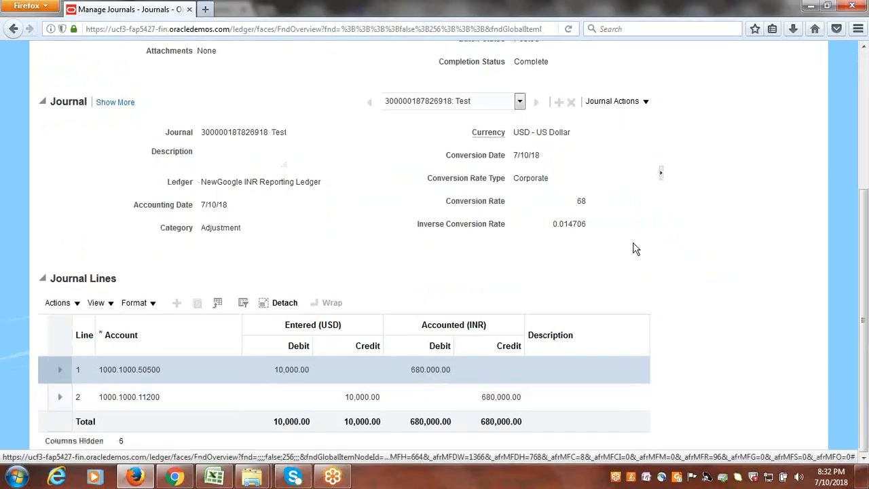
pyautogui.scroll(3, 637, 274)
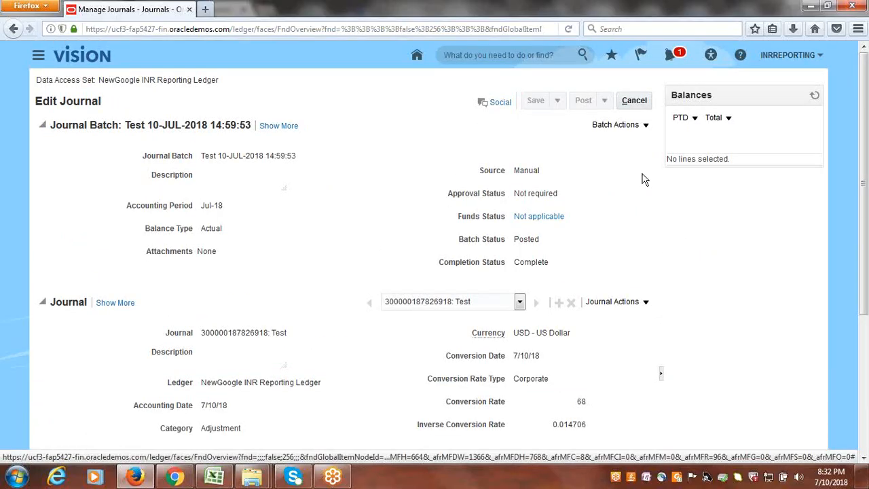
pyautogui.click(635, 100)
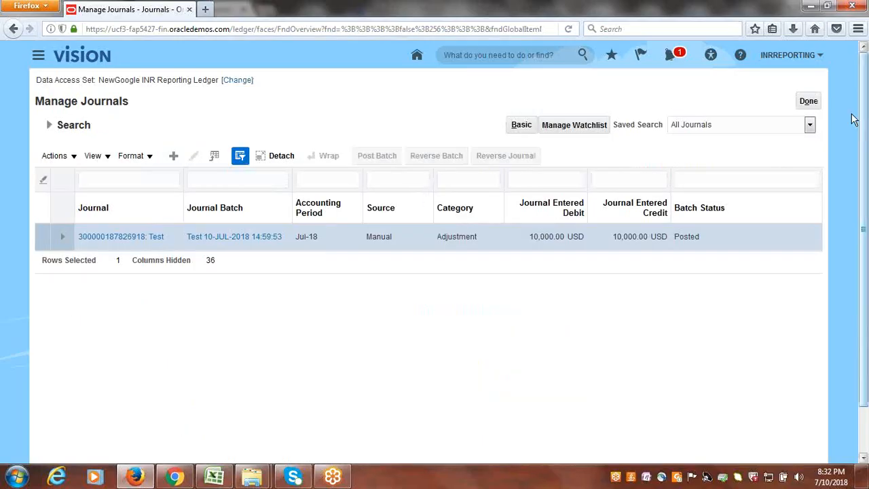
pyautogui.click(810, 102)
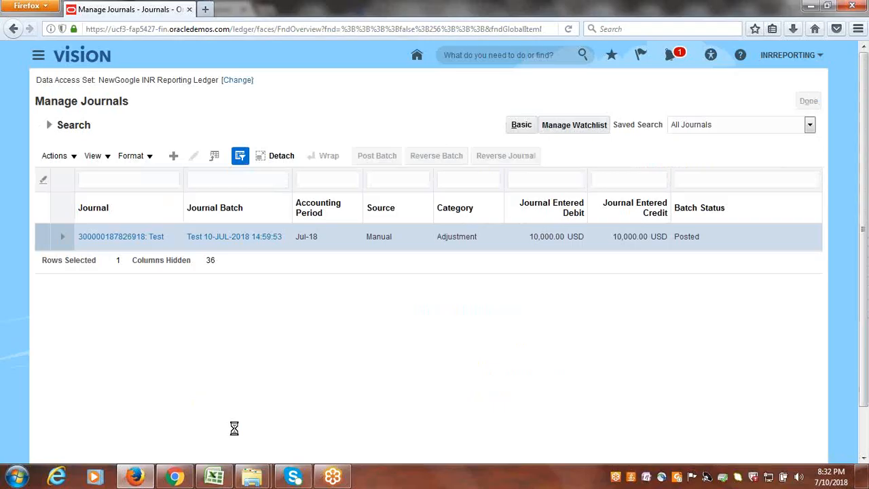
# - Switch to the Class_Discussions workbook in Excel, mark both reporting ledger journal tasks in rows 86 and 87 as Done, and save
pyautogui.click(227, 477)
pyautogui.moveTo(122, 223); pyautogui.dragTo(184, 326)
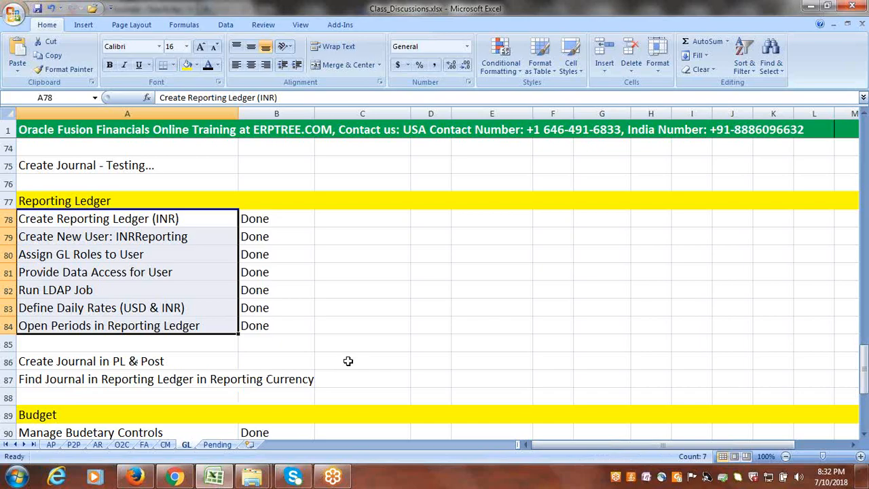
pyautogui.click(253, 362)
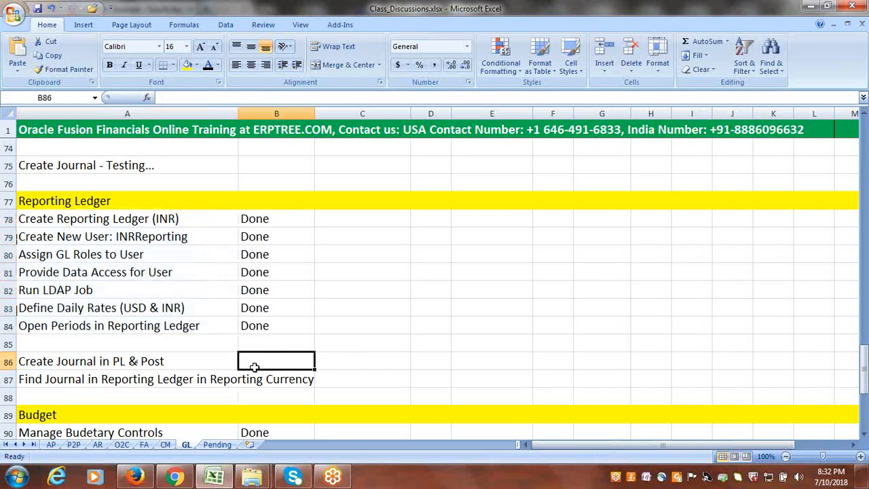
pyautogui.write('d')
pyautogui.press('BackSpace')
pyautogui.write('Done')
pyautogui.click(272, 382)
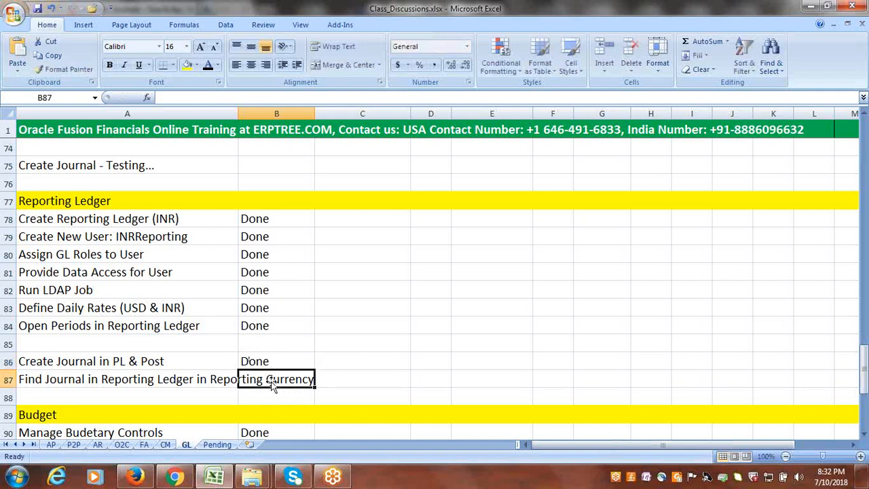
pyautogui.write('d')
pyautogui.press('Tab')
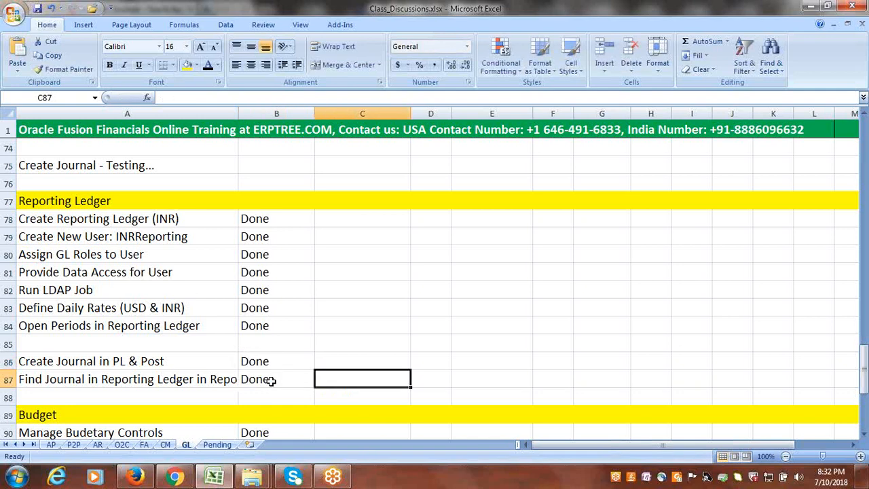
pyautogui.hotkey('ctrl', 's')
# - Copy the Done status of topic 10 onto topic 11, Create Reporting Ledger, in the GL topic list
pyautogui.scroll(2, 291, 362)
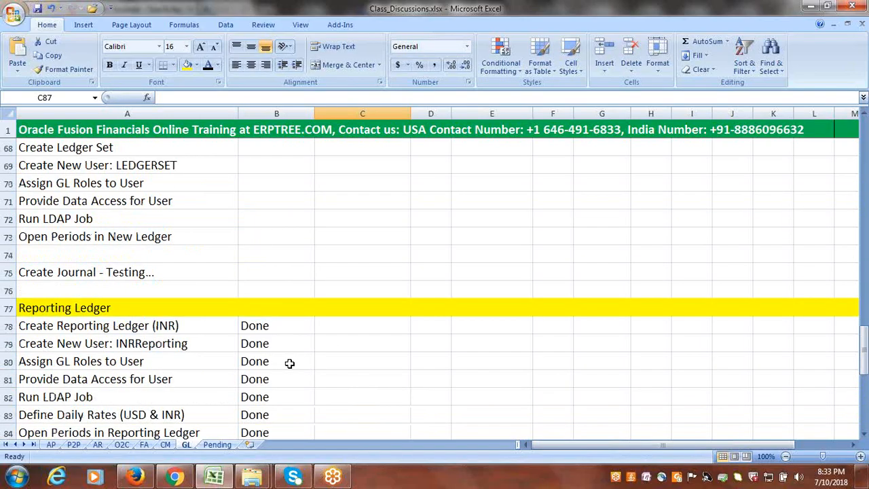
pyautogui.scroll(15, 289, 363)
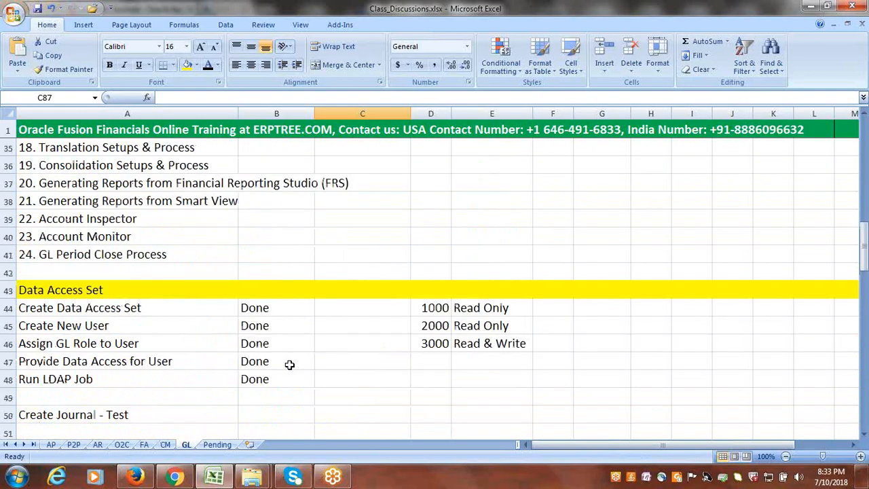
pyautogui.click(266, 221)
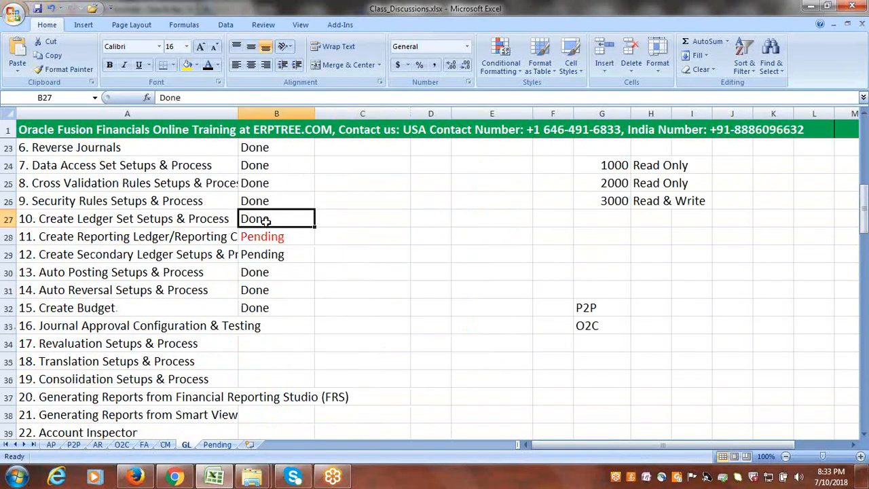
pyautogui.hotkey('ctrl', 'c')
pyautogui.click(285, 236)
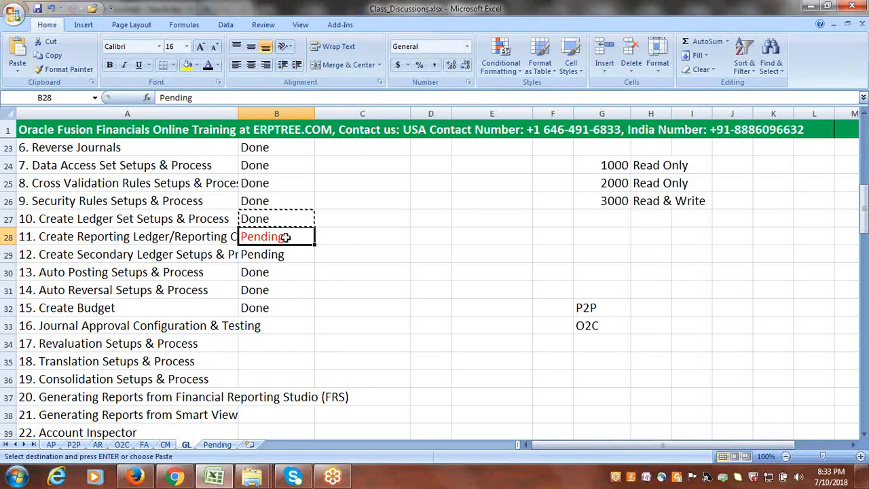
pyautogui.hotkey('ctrl', 'v')
pyautogui.press('Escape')
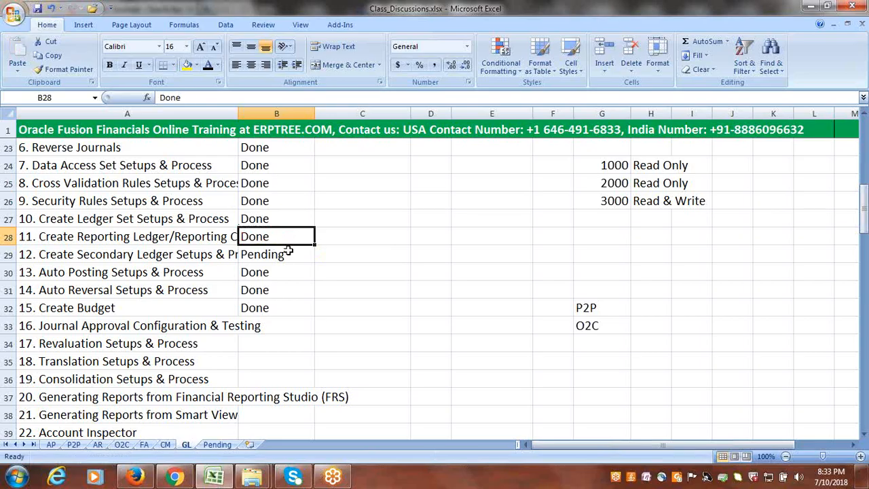
# - Change the font colour of the Pending status for topic 12, Create Secondary Ledger, to red
pyautogui.click(284, 255)
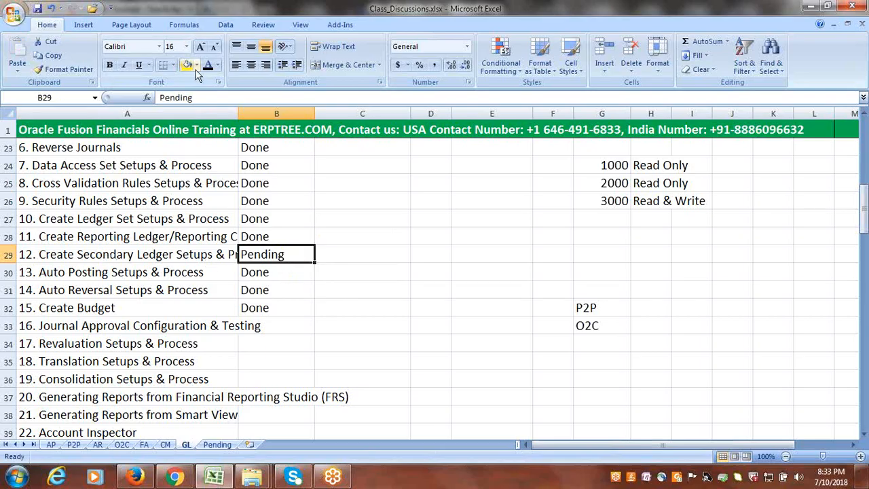
pyautogui.click(215, 66)
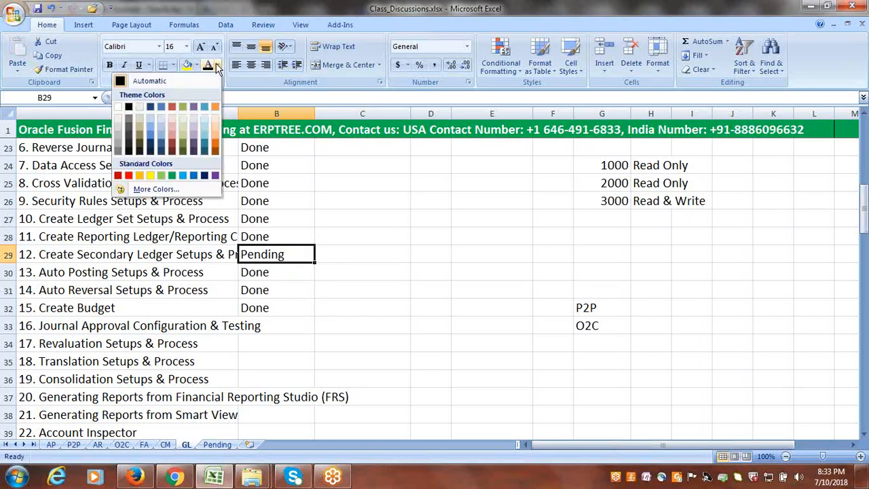
pyautogui.click(130, 176)
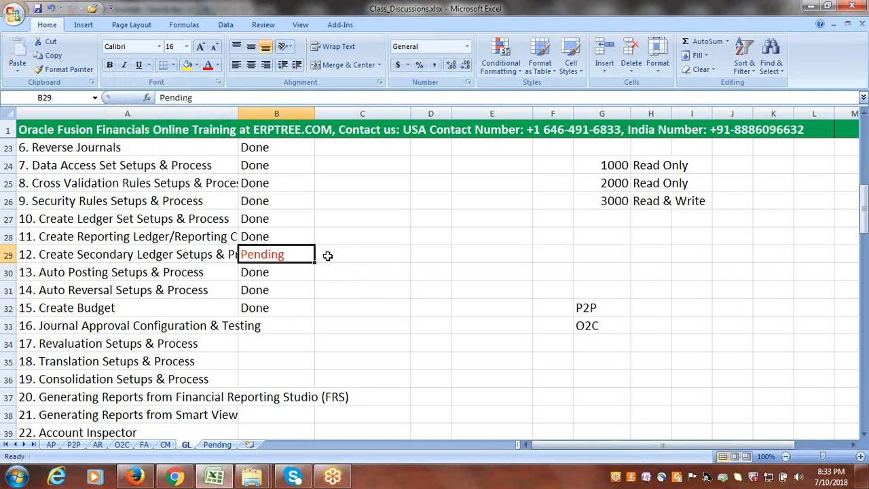
# - Examine the remaining GL topics, including Journal Approval, Revaluation, Translation and Consolidation
pyautogui.scroll(-1, 351, 268)
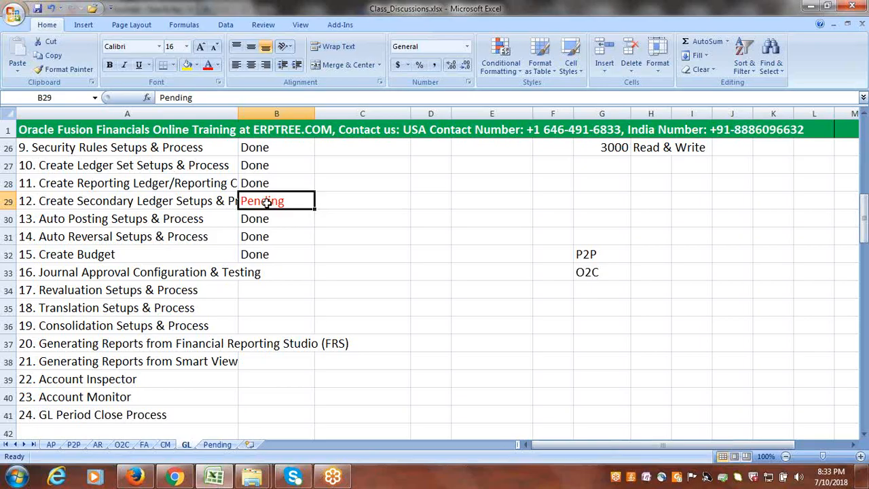
pyautogui.click(138, 275)
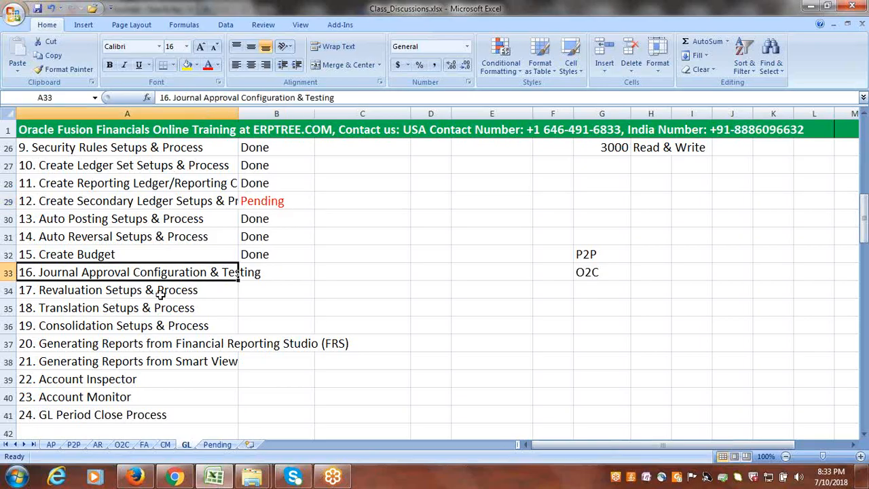
pyautogui.click(161, 292)
pyautogui.click(161, 307)
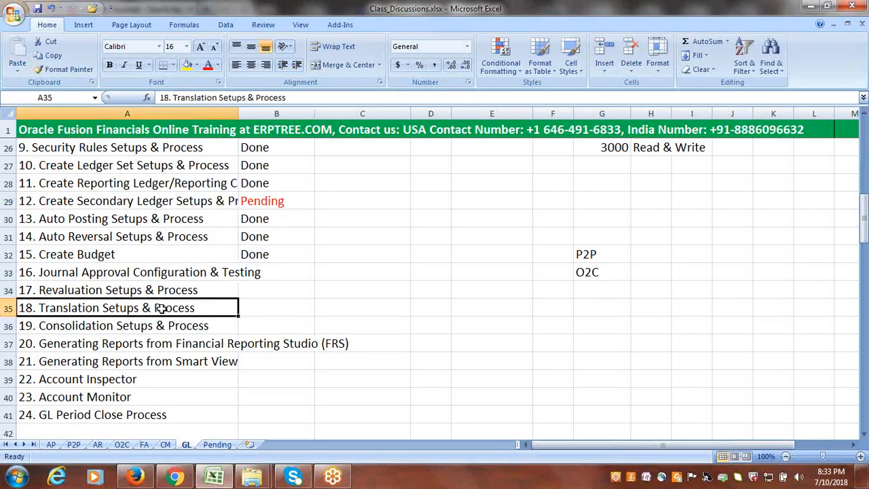
pyautogui.click(160, 326)
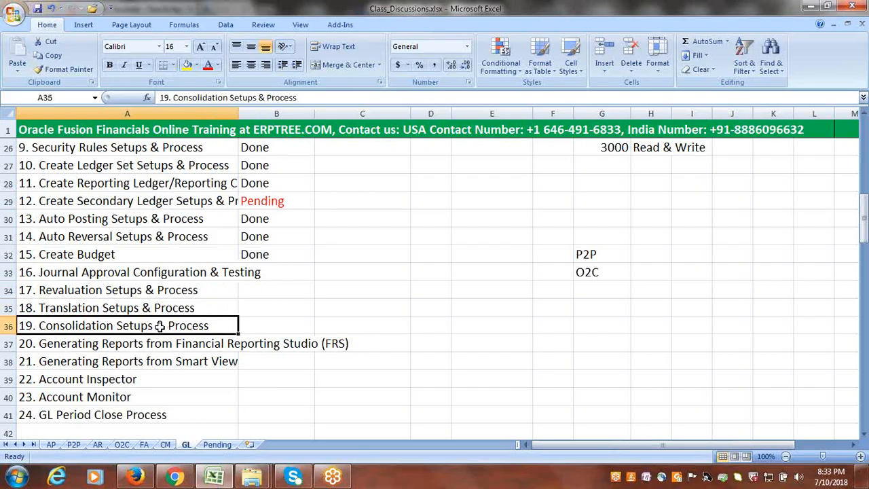
pyautogui.scroll(2, 431, 263)
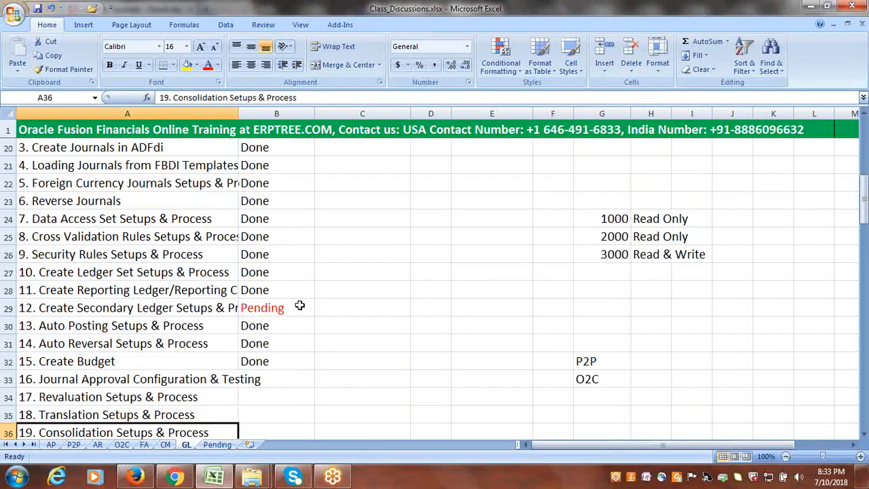
pyautogui.scroll(-2, 283, 311)
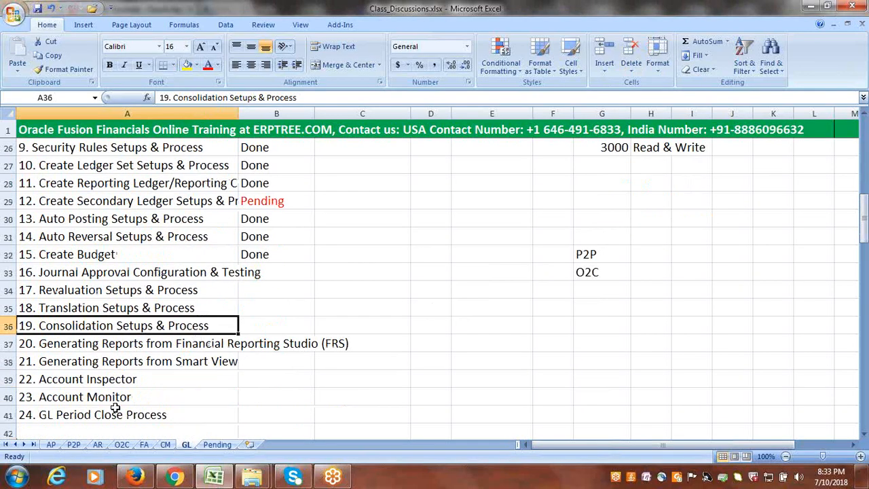
# - Add Fusion Tax and Fusion Expense to the topic list in cells A5 and A6 of the Pending sheet
pyautogui.click(216, 444)
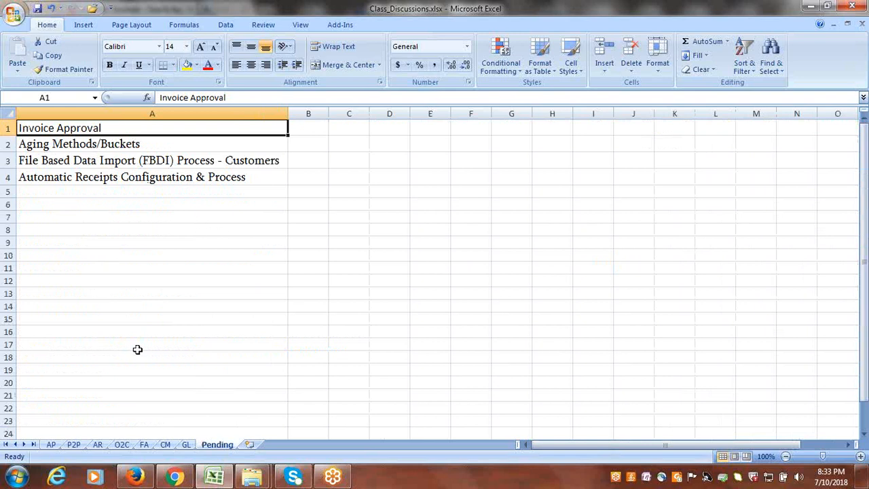
pyautogui.click(96, 193)
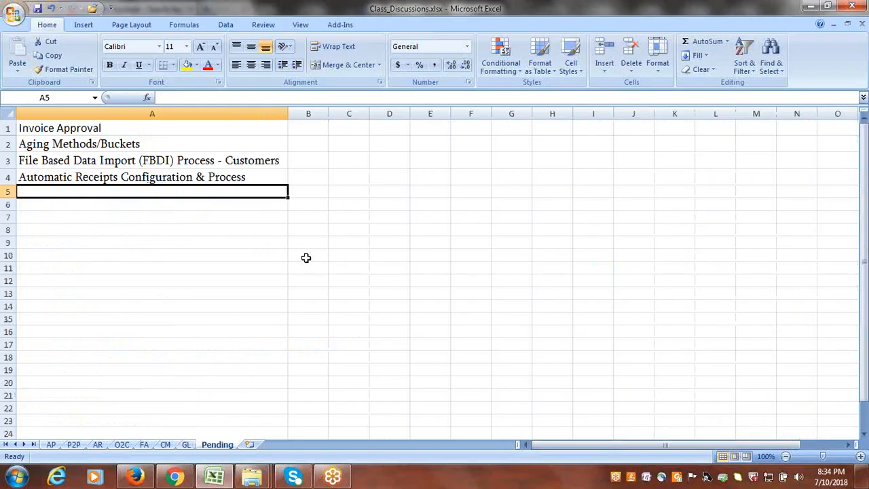
pyautogui.write('Fusion ')
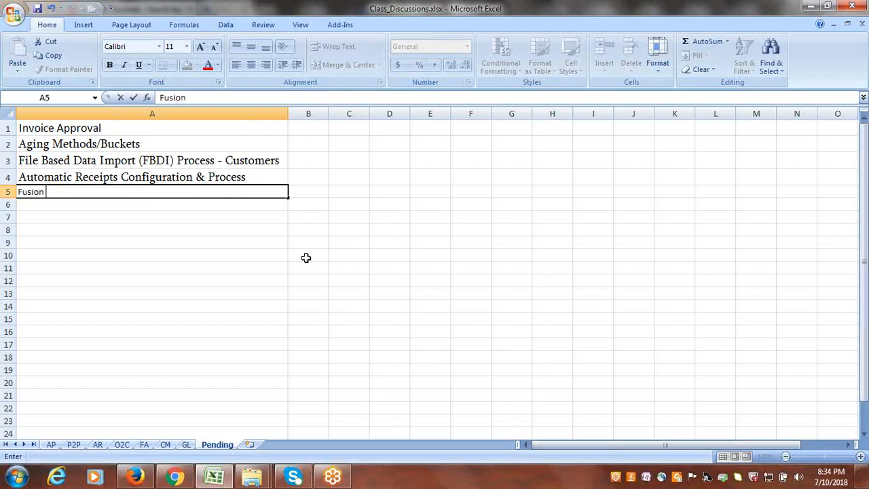
pyautogui.write('Tax')
pyautogui.press('Return')
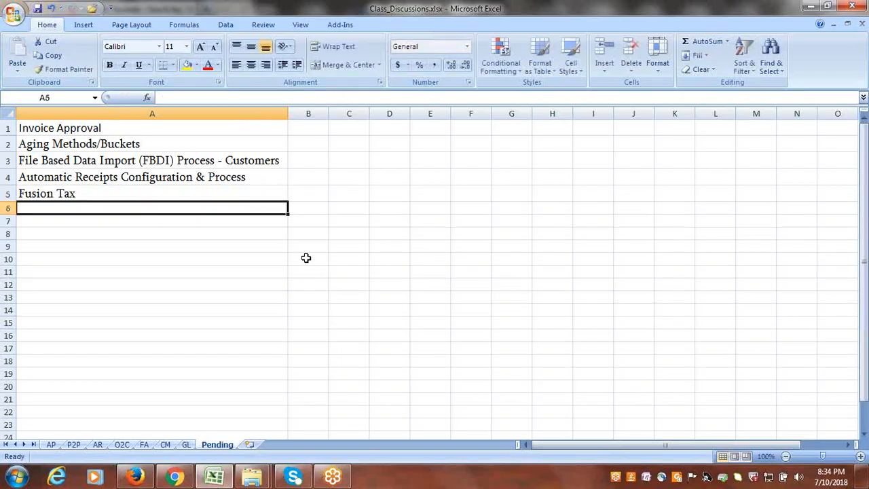
pyautogui.write('Fusion Expense')
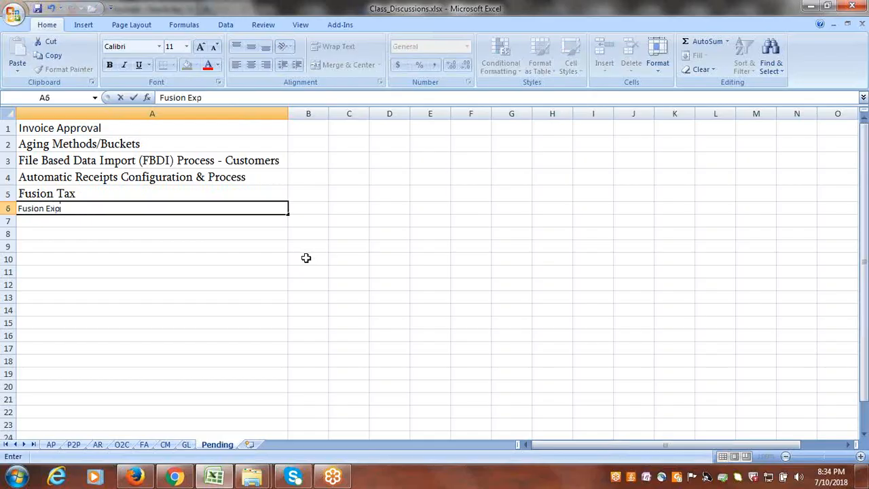
pyautogui.press('Tab')
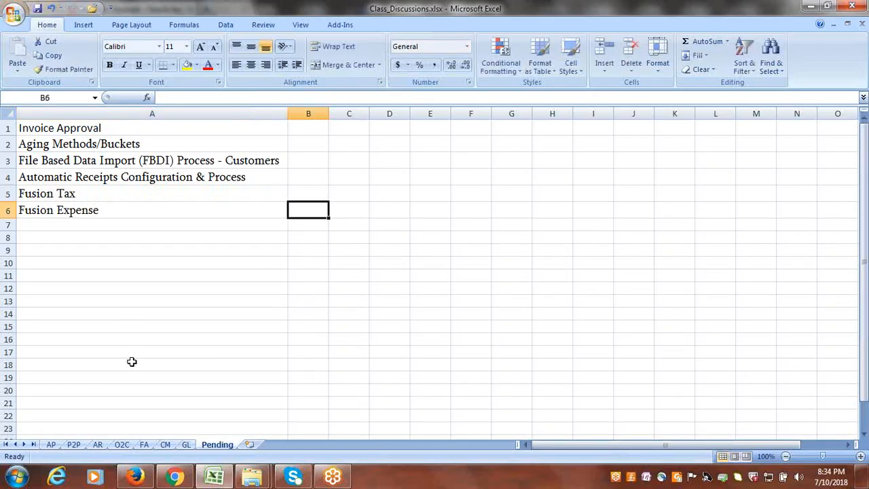
pyautogui.click(186, 445)
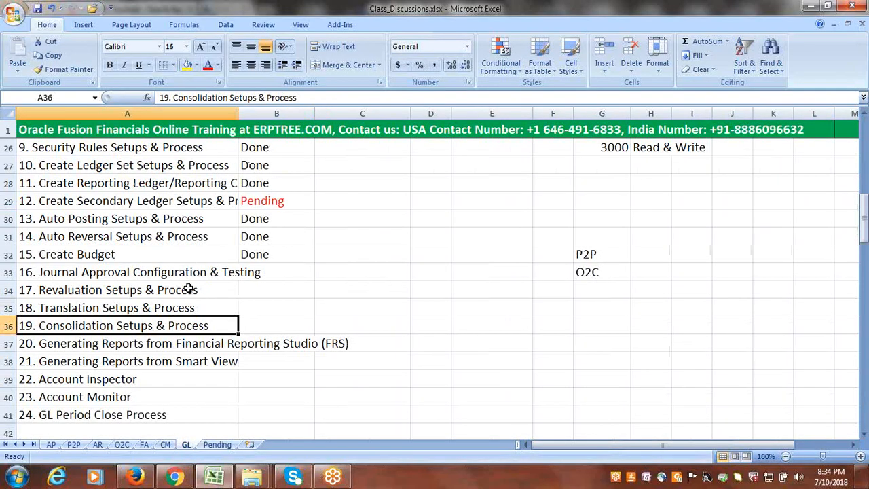
pyautogui.click(219, 445)
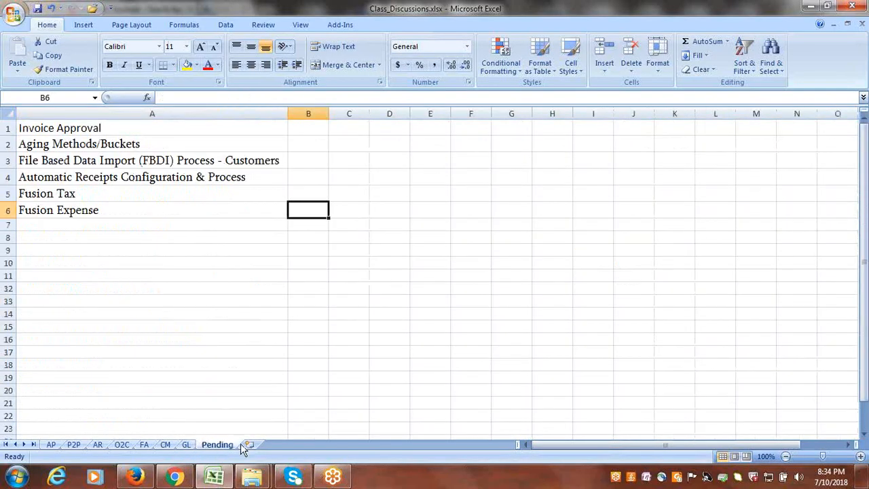
pyautogui.moveTo(101, 131); pyautogui.dragTo(119, 211)
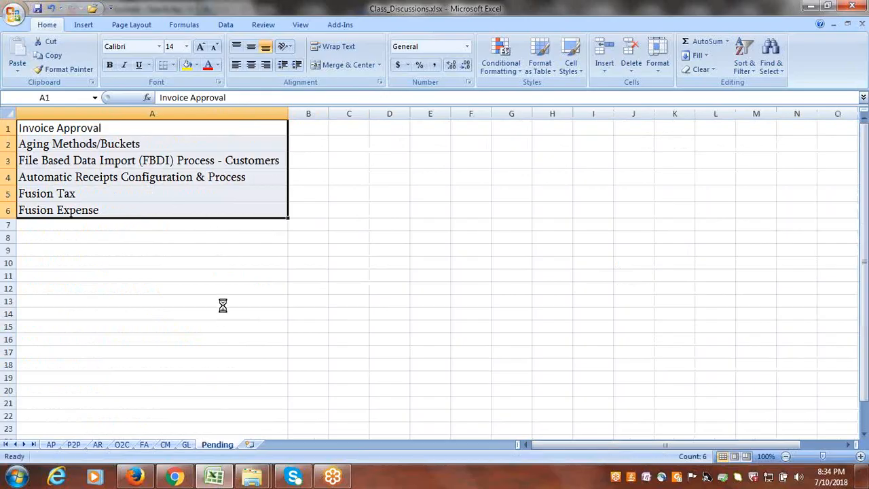
pyautogui.click(499, 86)
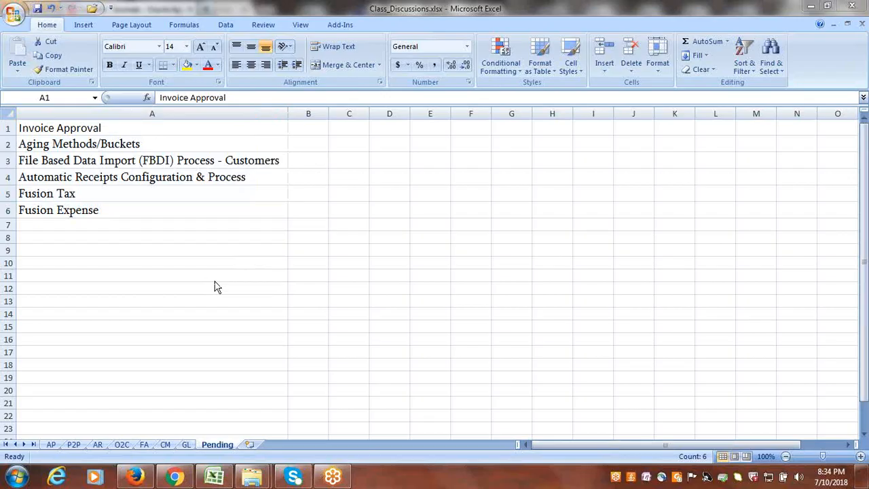
# - Enter the training provider's contact e-mail address in cell A9 of the Pending sheet and save the workbook
pyautogui.click(139, 252)
pyautogui.click(139, 252)
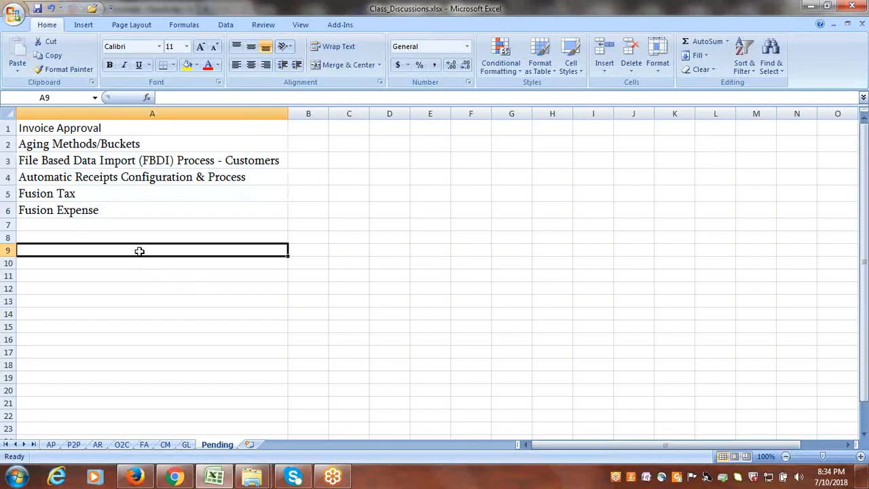
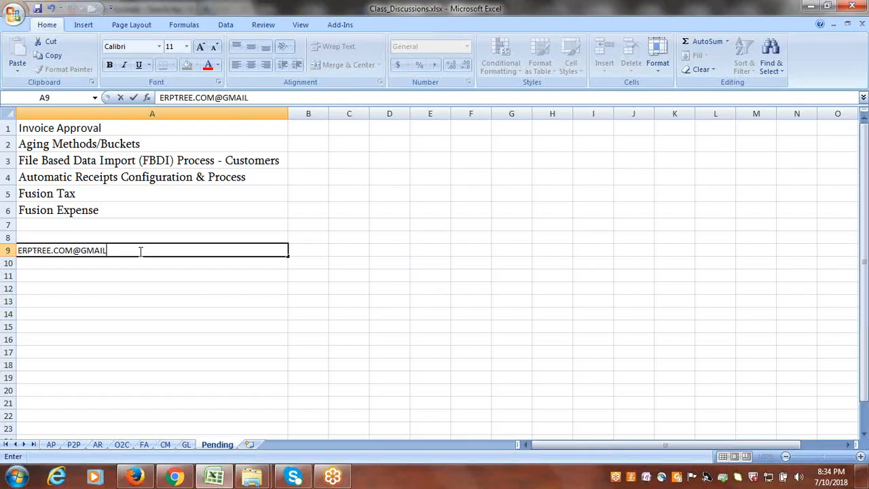
pyautogui.hotkey('ctrl', 'Return')
pyautogui.press('Tab')
pyautogui.hotkey('ctrl', 's')
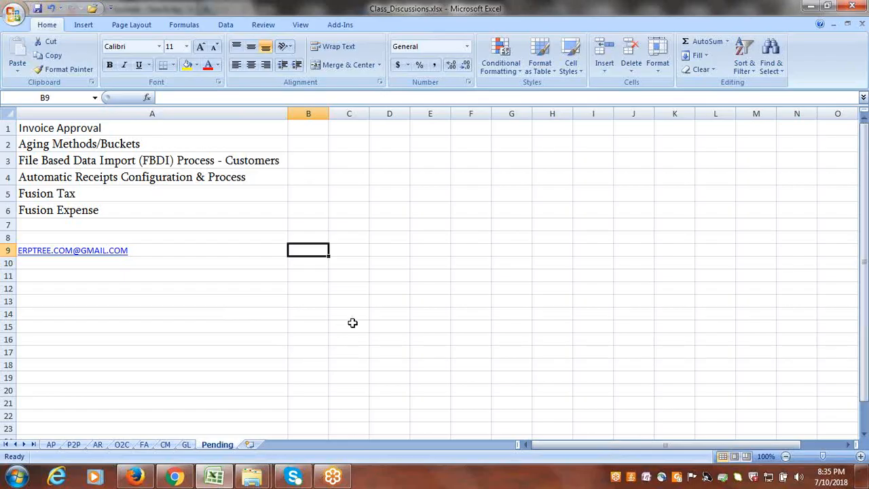
pyautogui.click(401, 287)
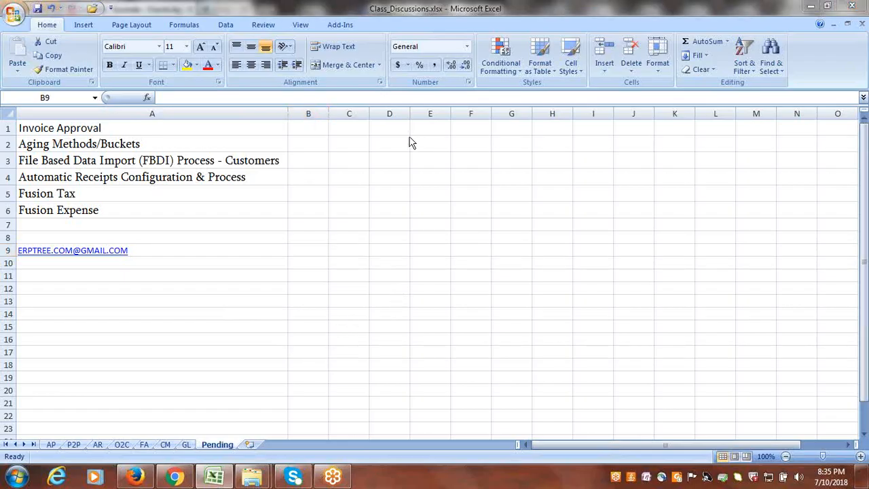